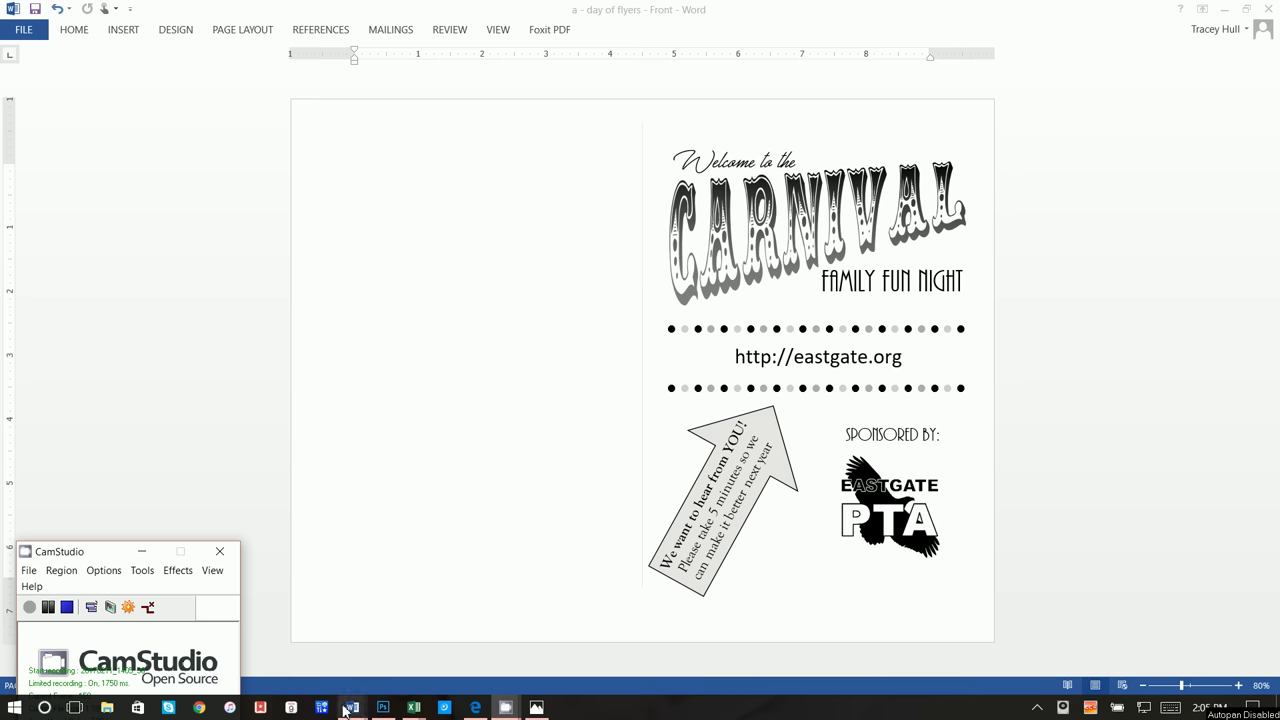
Review the flyer's inside-page document, then switch to Photos to view the picture of the printed flyer.
mouse_move(350, 710)
left_click(300, 640)
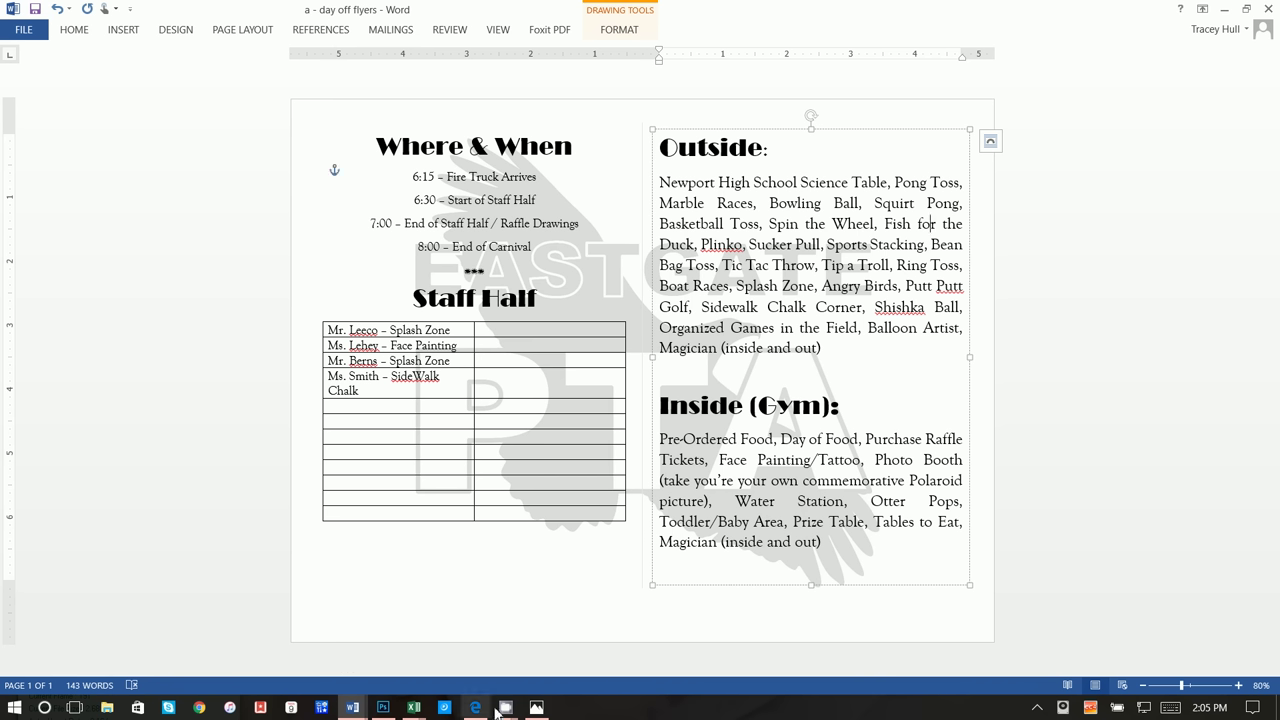
left_click(537, 709)
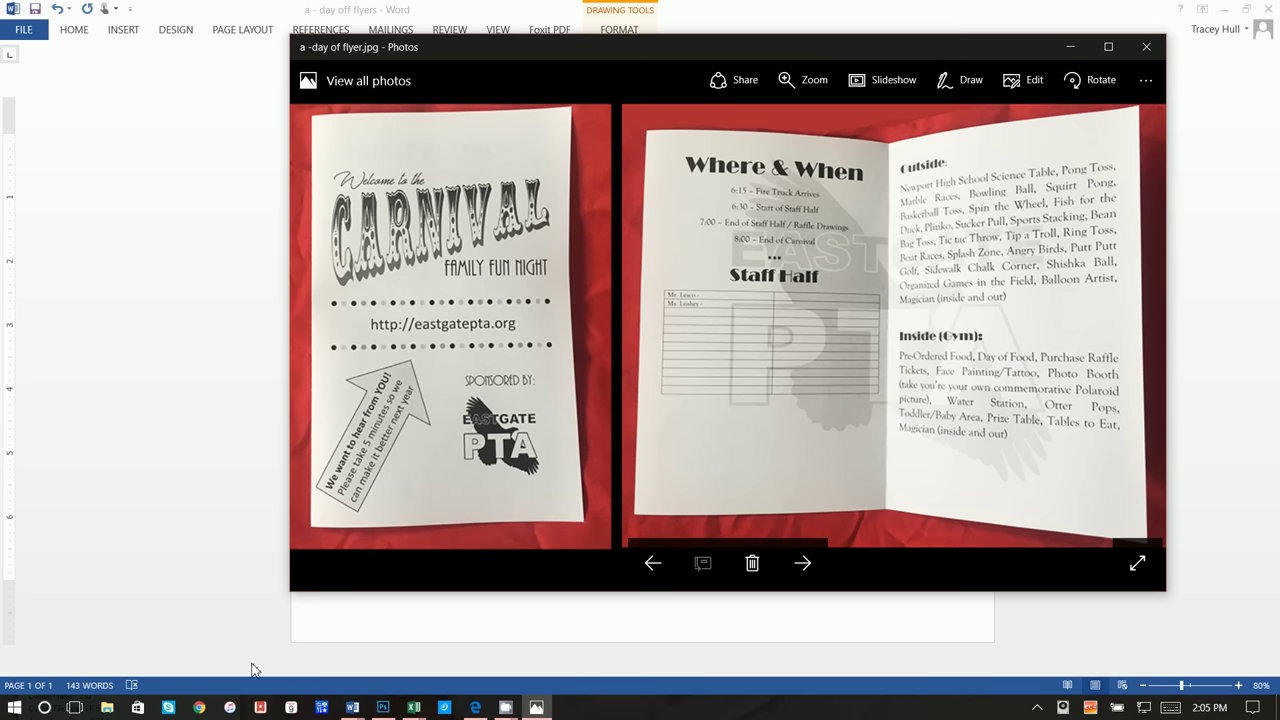
Switch to the browser and look through the YouTube channel's list of MS Word printable tutorials.
left_click(475, 707)
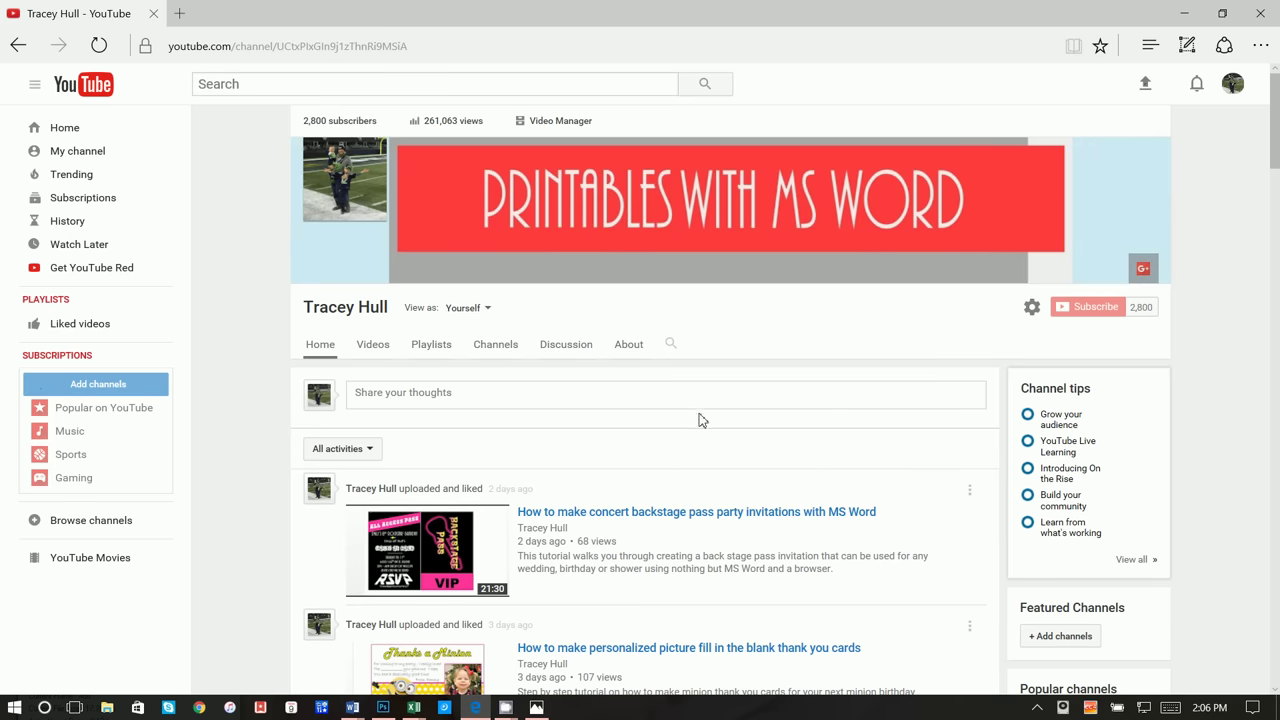
scroll(630, 459, "down", 5)
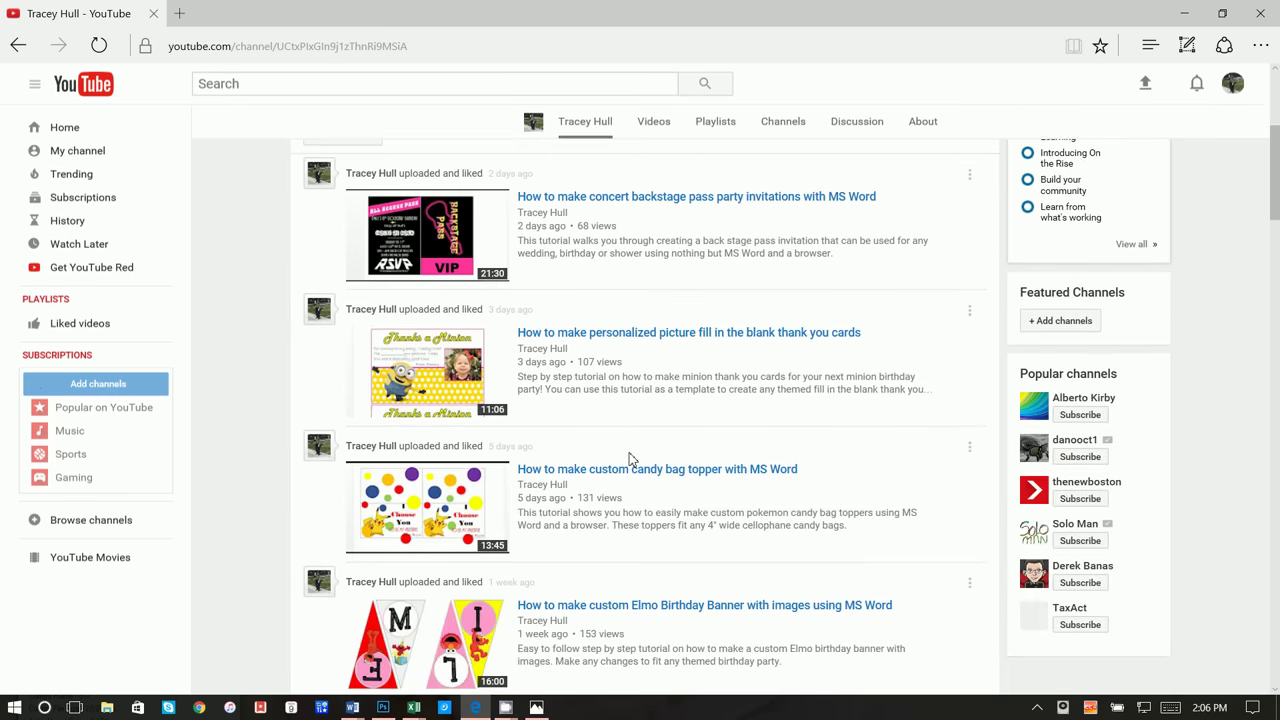
scroll(630, 459, "down", 3)
scroll(630, 459, "down", 8)
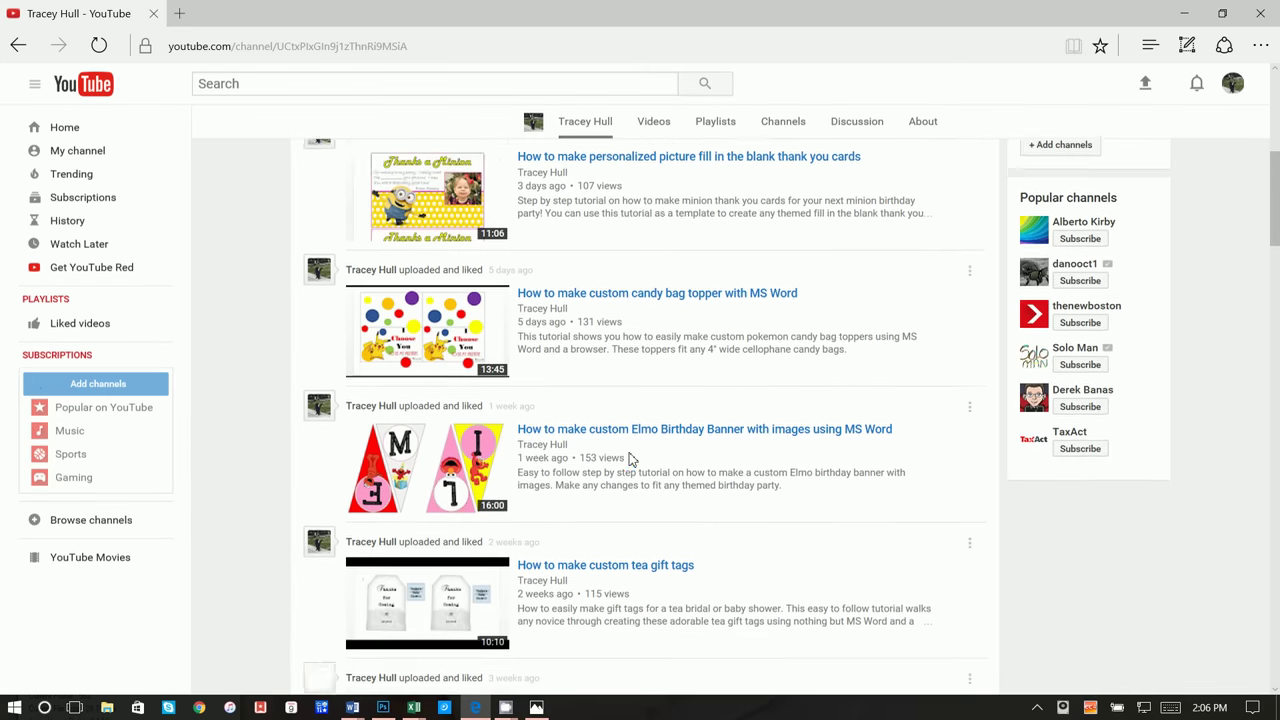
scroll(630, 461, "down", 14)
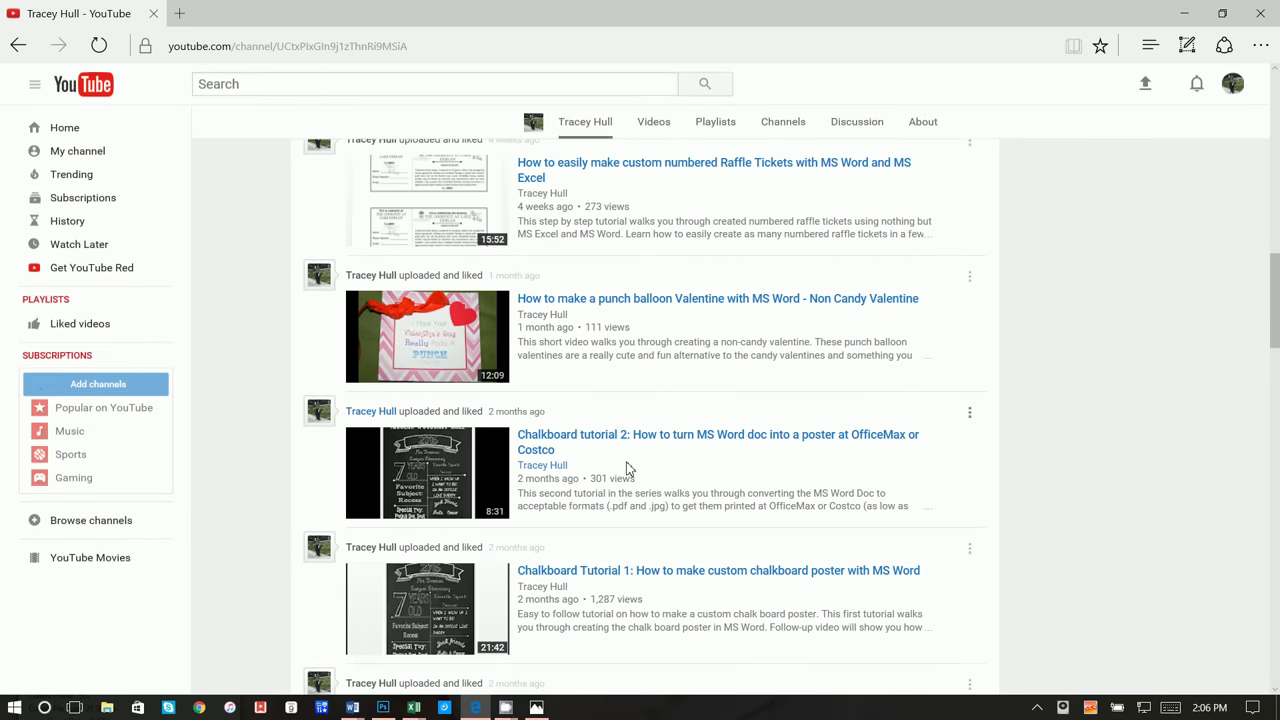
scroll(628, 466, "up", 7)
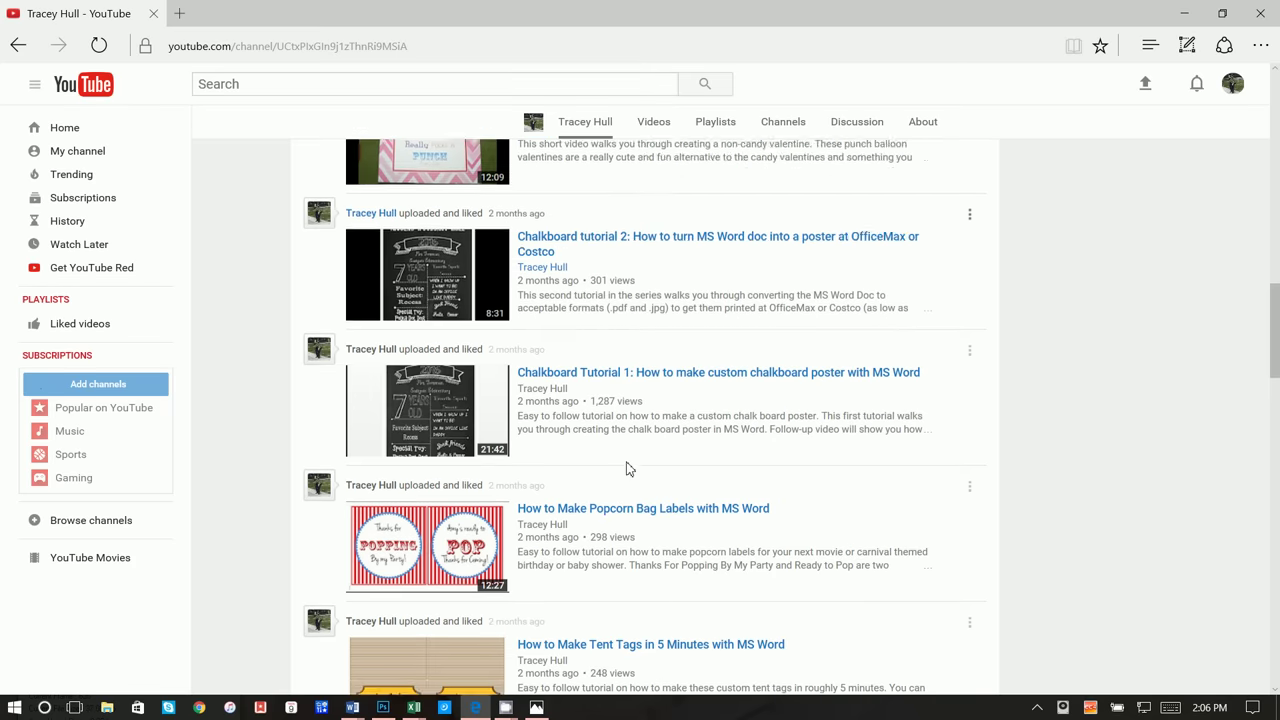
scroll(601, 330, "down", 6)
scroll(605, 375, "down", 4)
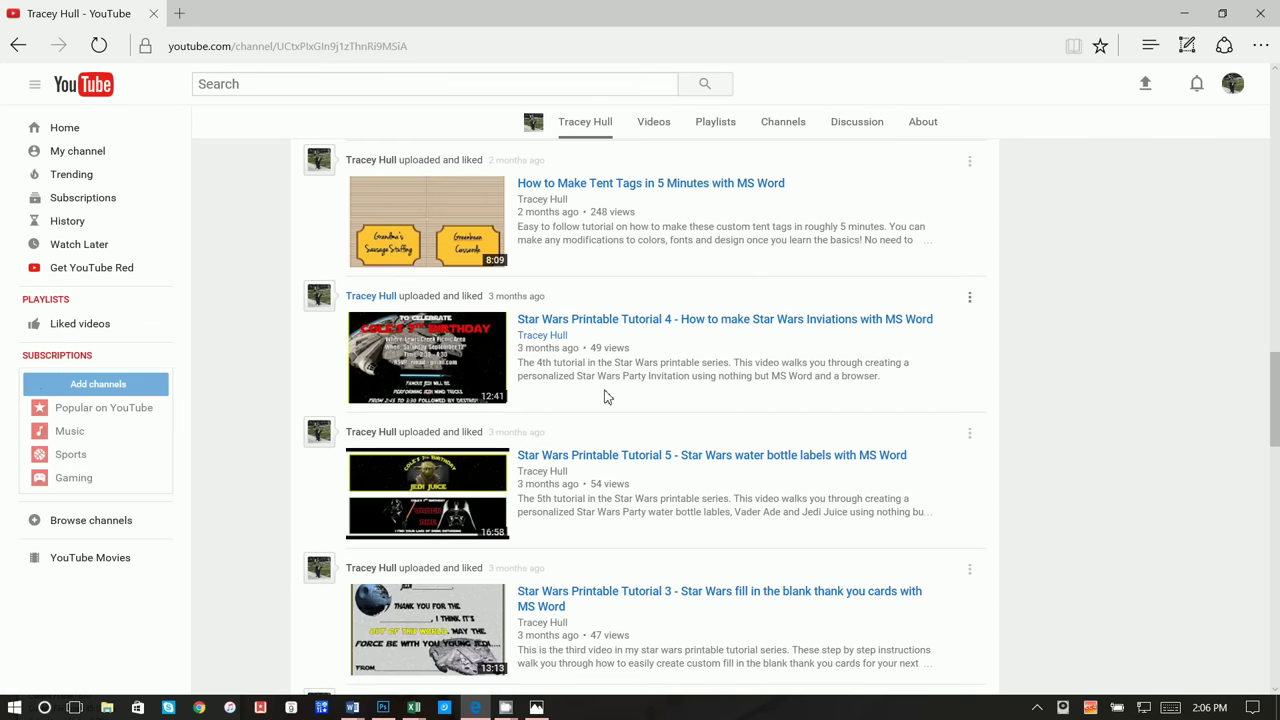
scroll(683, 500, "down", 12)
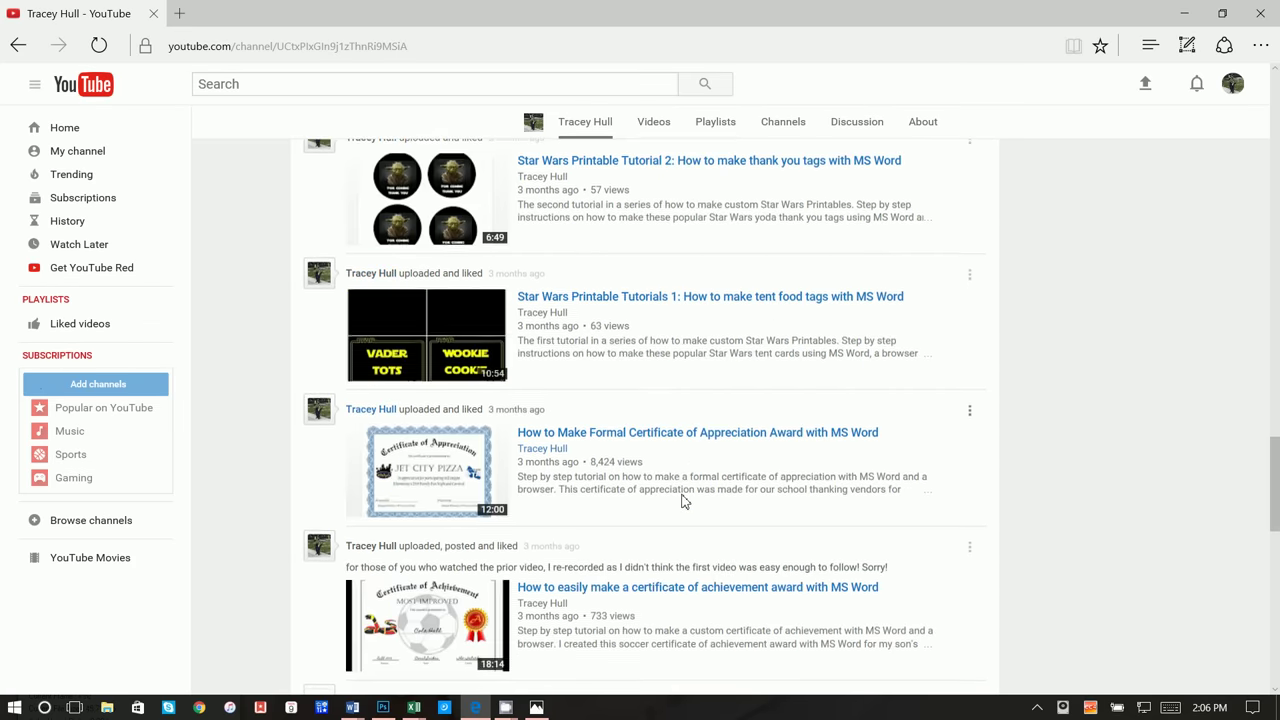
scroll(683, 500, "down", 12)
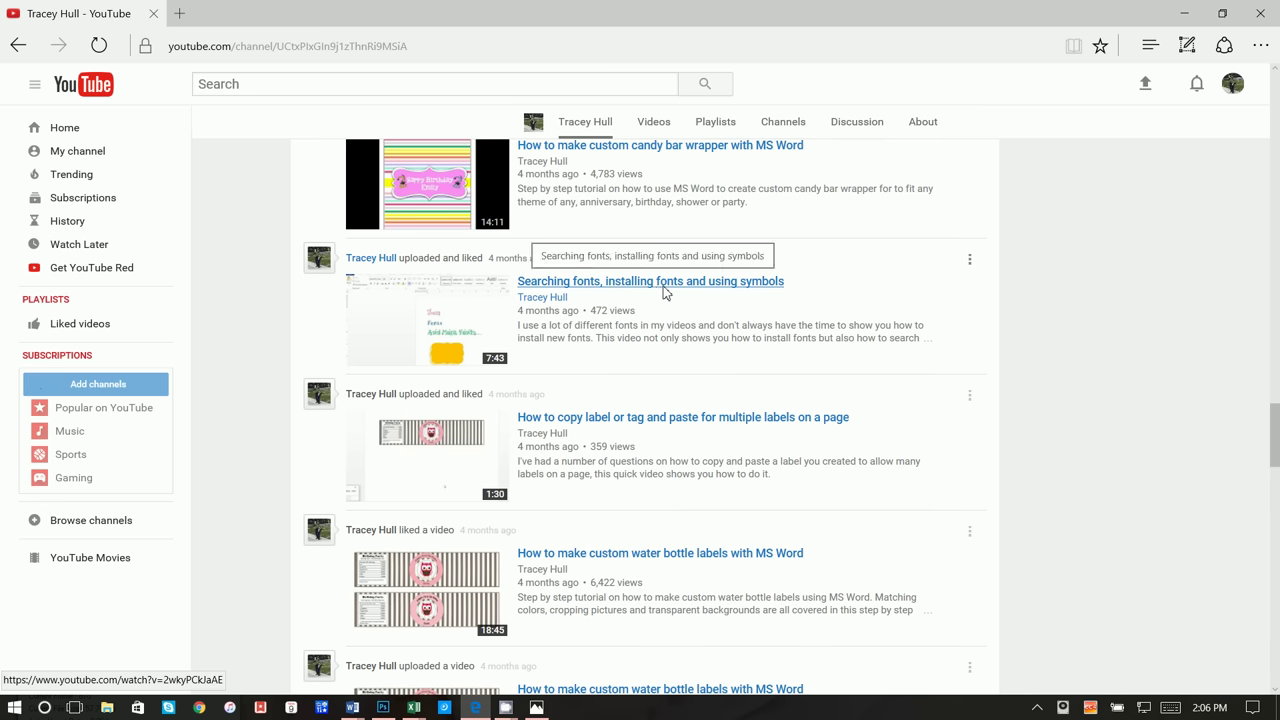
scroll(652, 331, "down", 5)
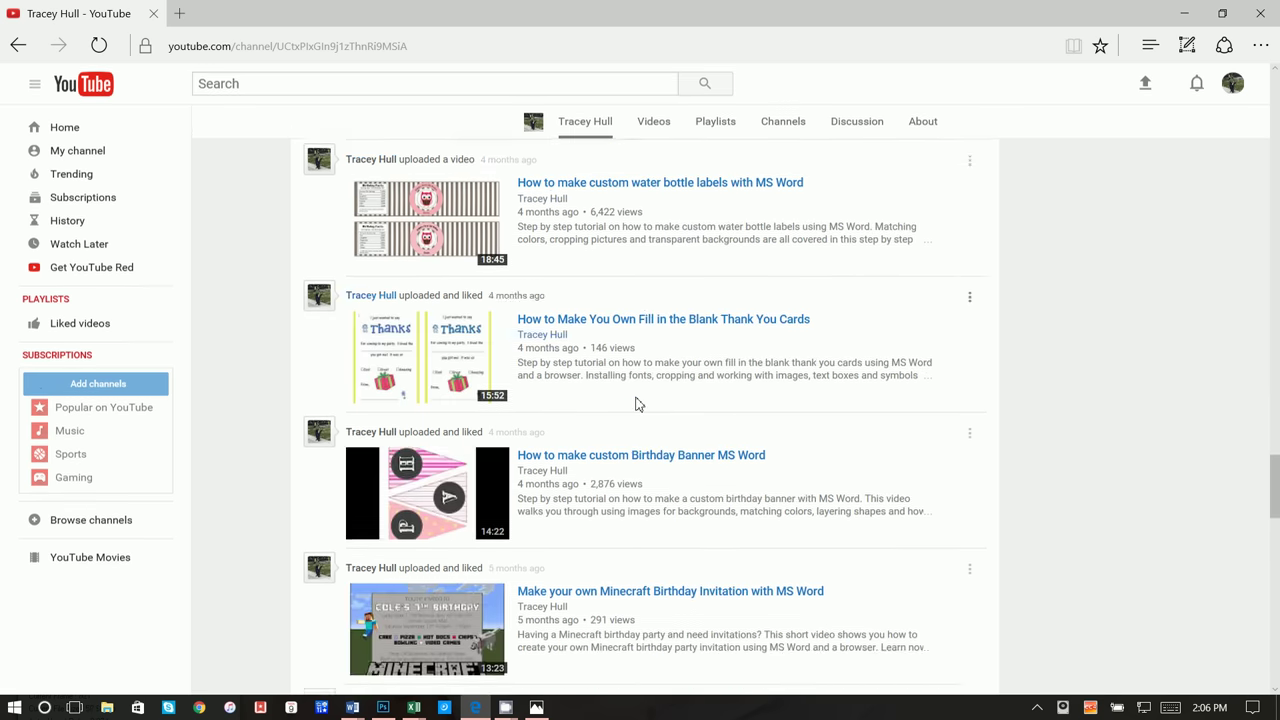
scroll(635, 403, "down", 15)
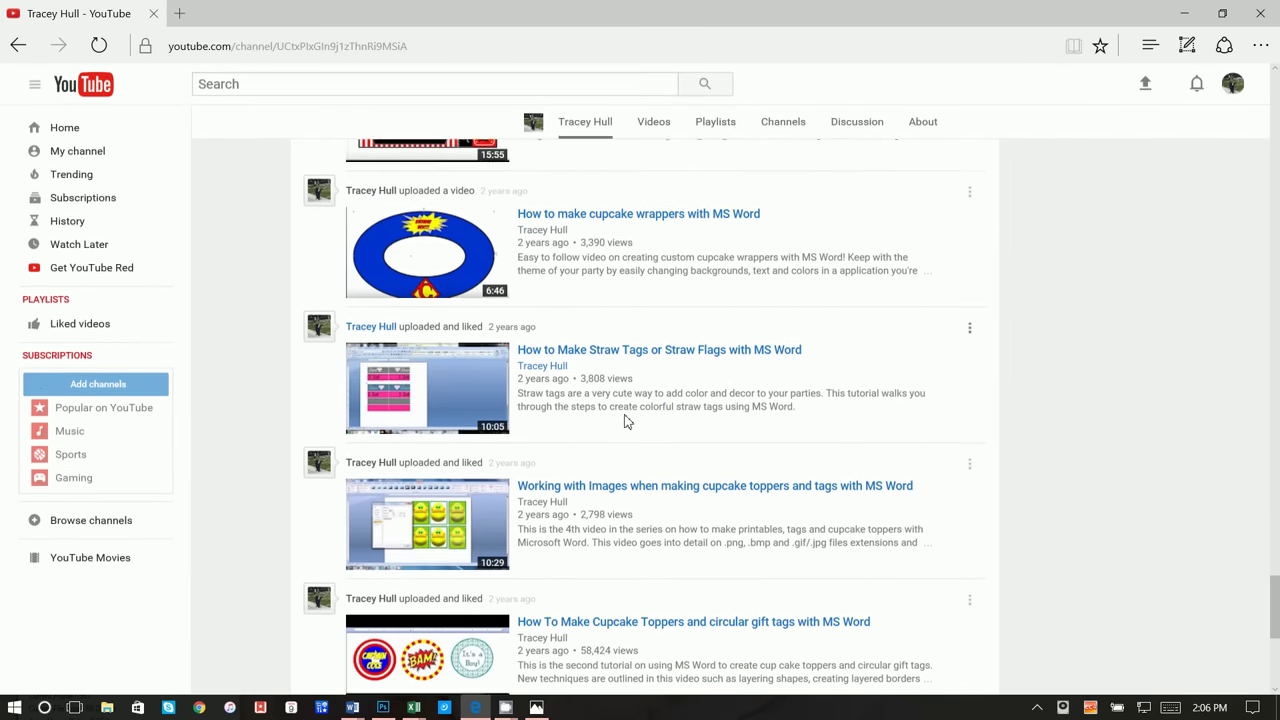
scroll(626, 421, "down", 5)
scroll(623, 421, "up", 8)
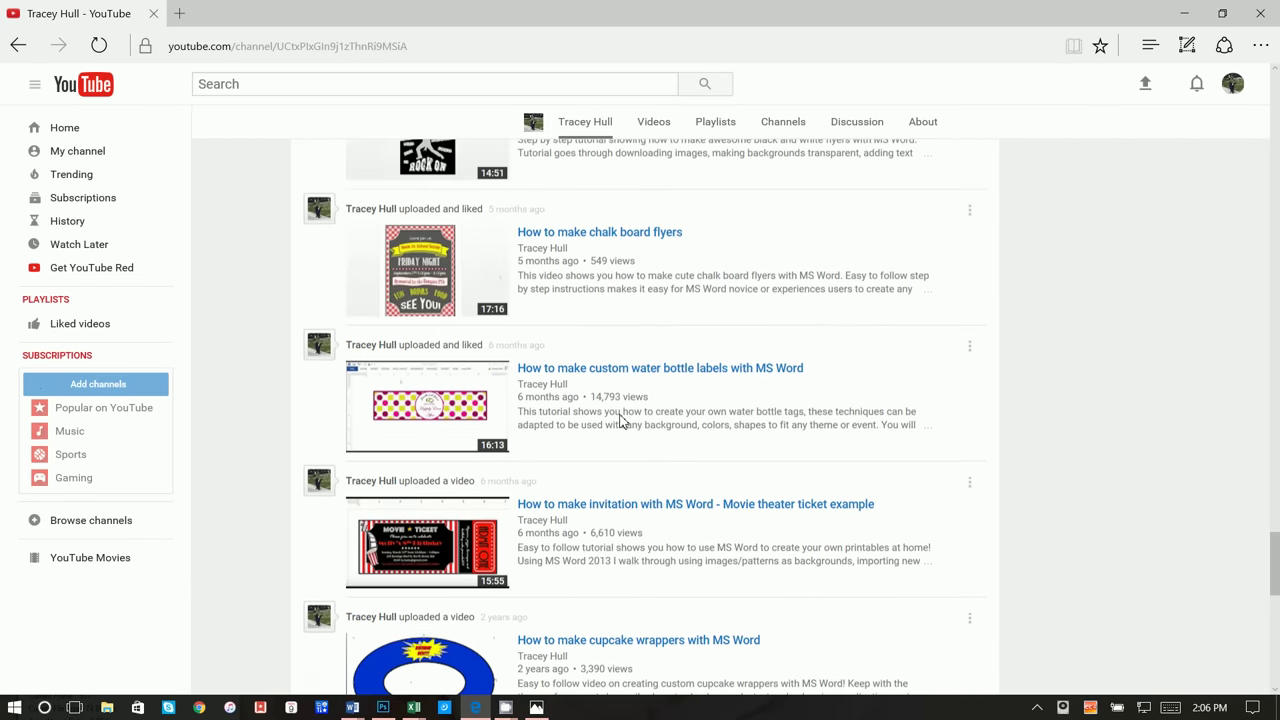
scroll(620, 421, "up", 15)
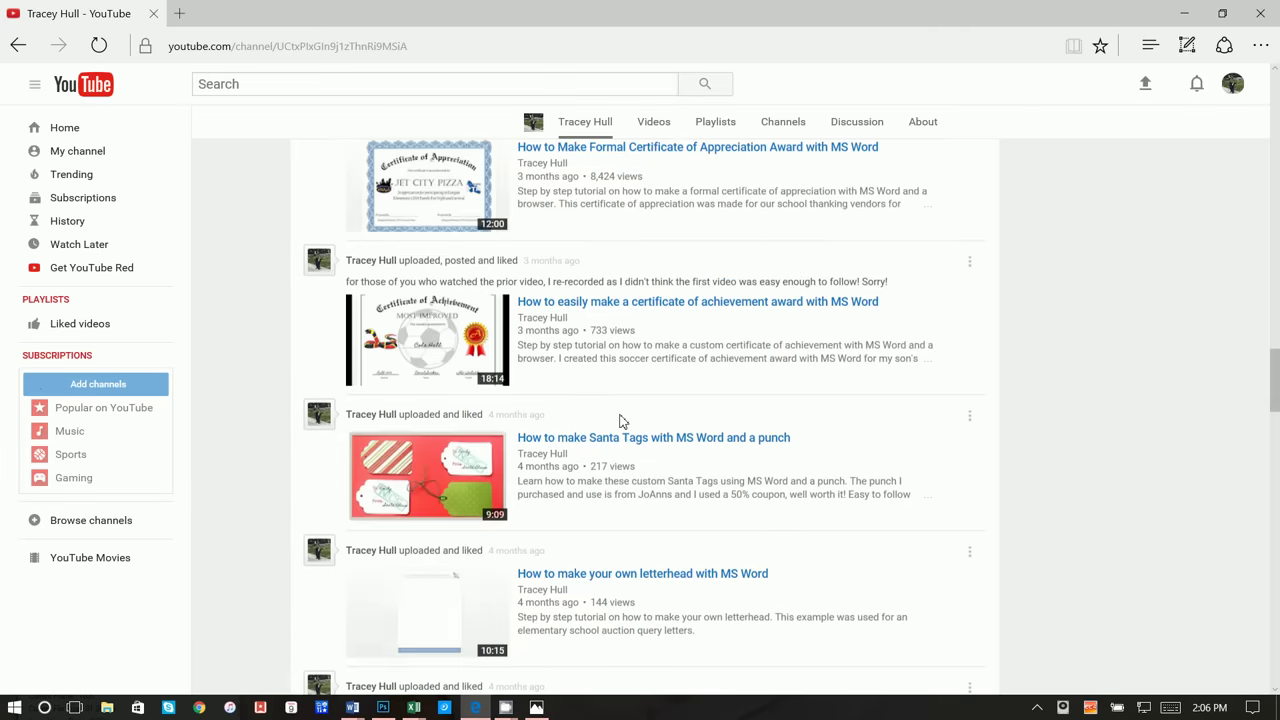
scroll(620, 421, "up", 15)
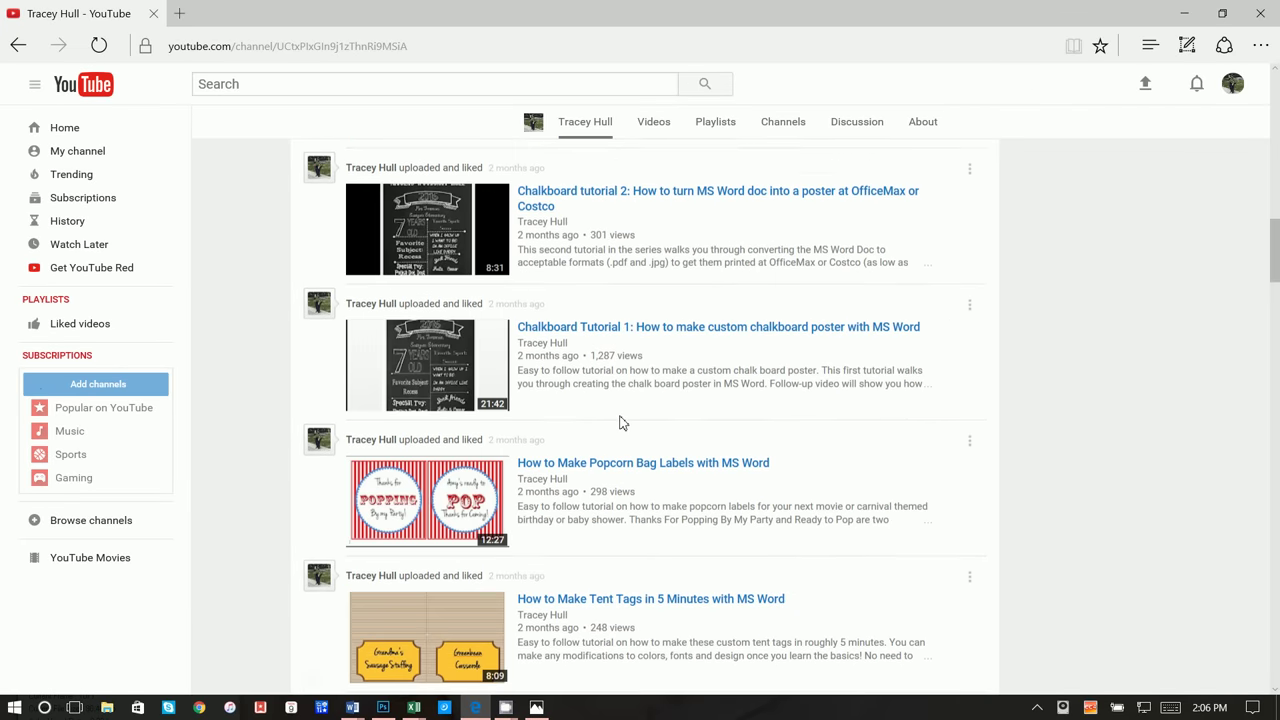
scroll(620, 421, "up", 12)
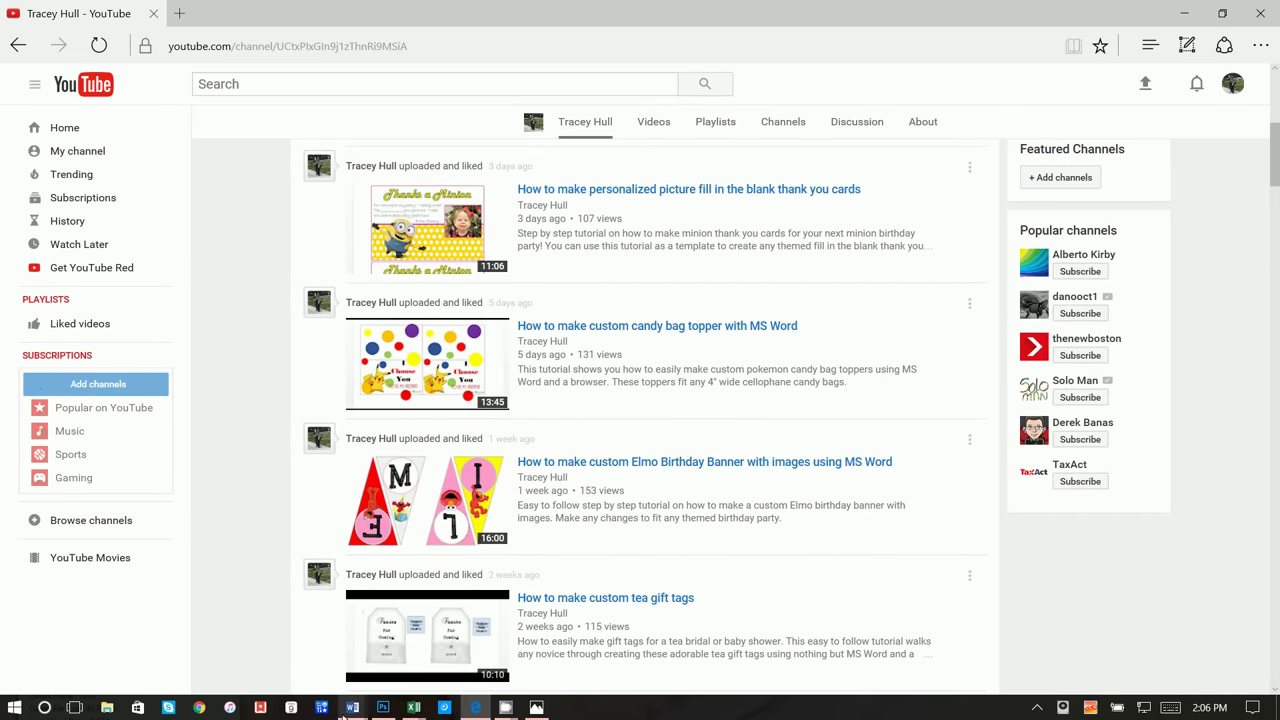
Switch to the flyer's front page in Word and compare it with the photo of the printed flyer.
left_click(352, 707)
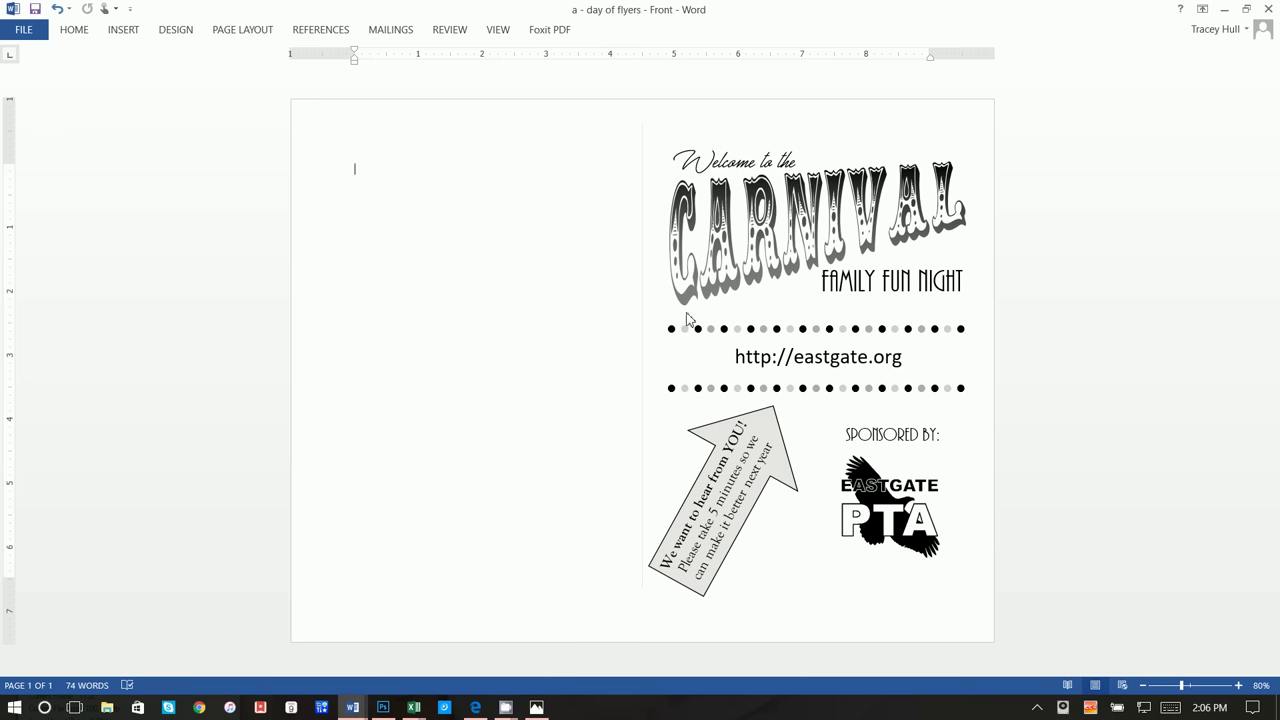
left_click(545, 707)
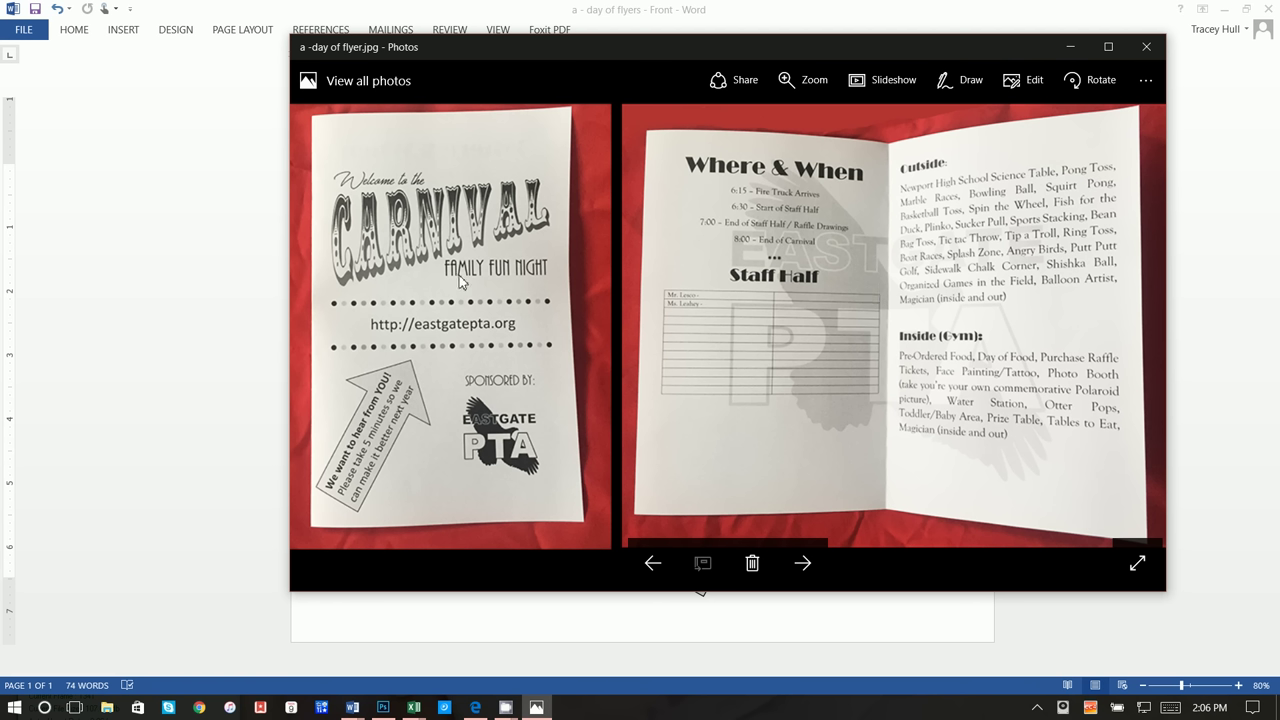
left_click(203, 270)
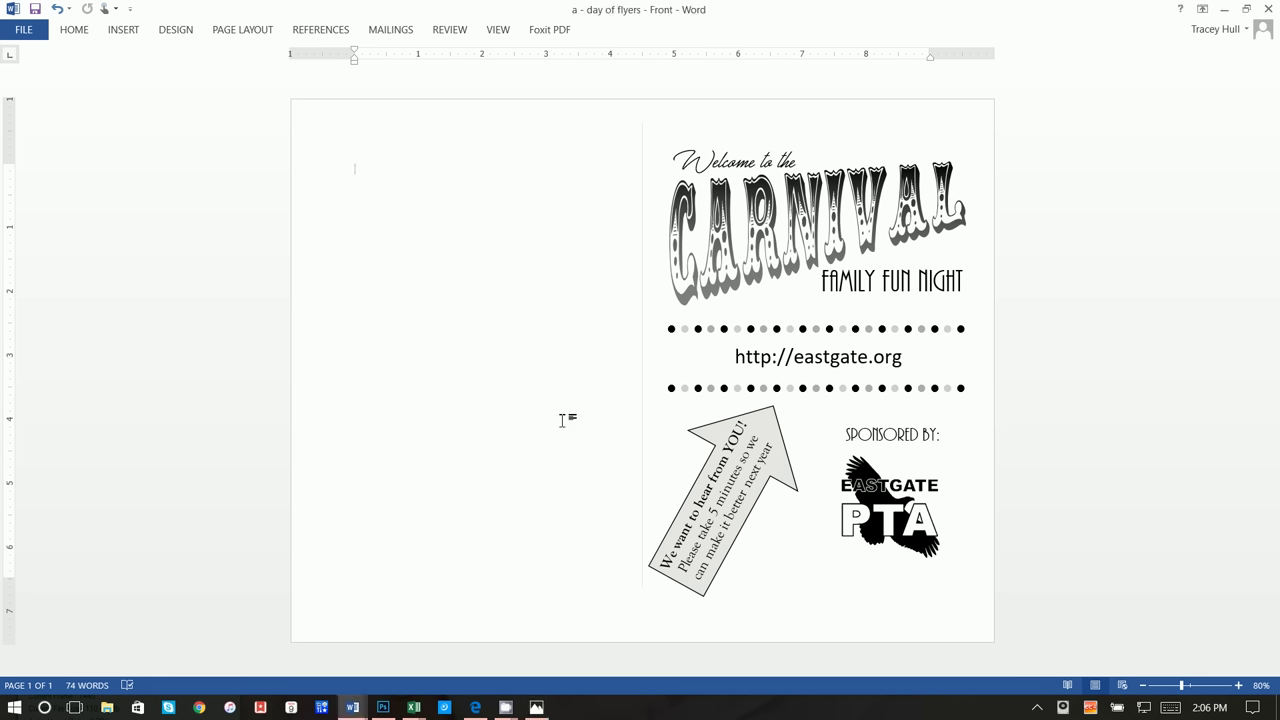
Create a new blank document.
left_click(24, 31)
left_click(32, 94)
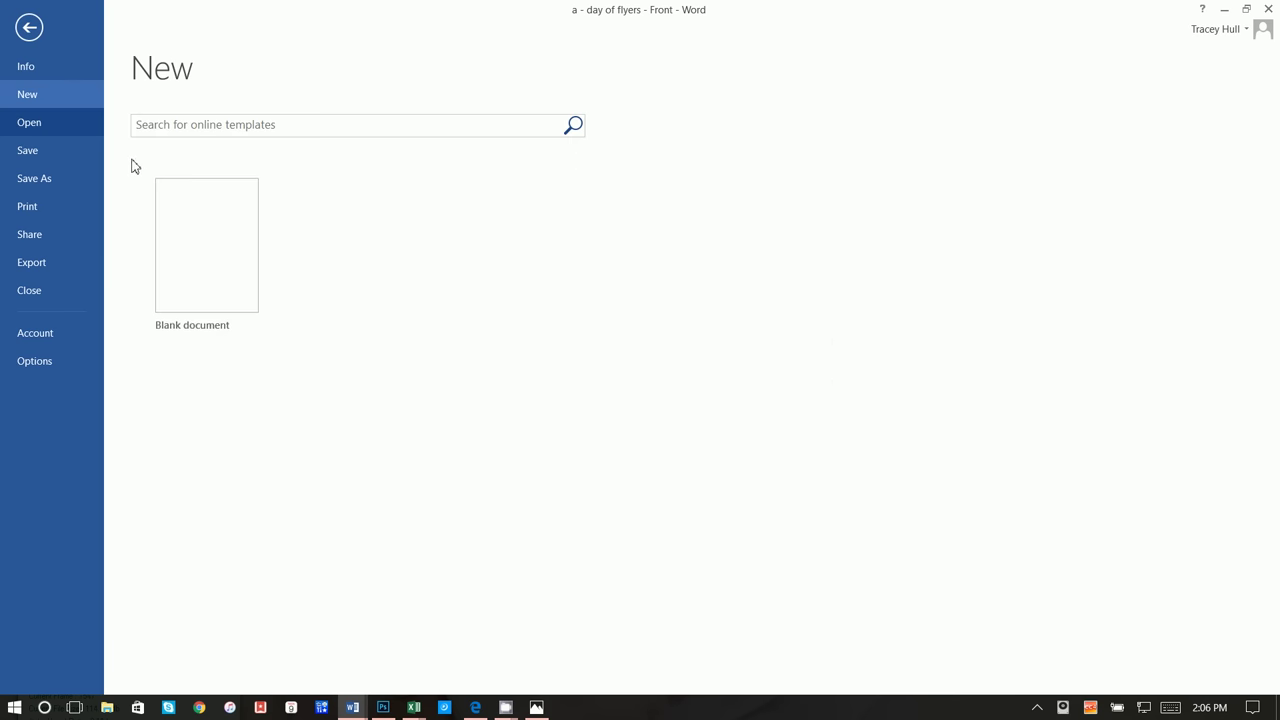
left_click(186, 240)
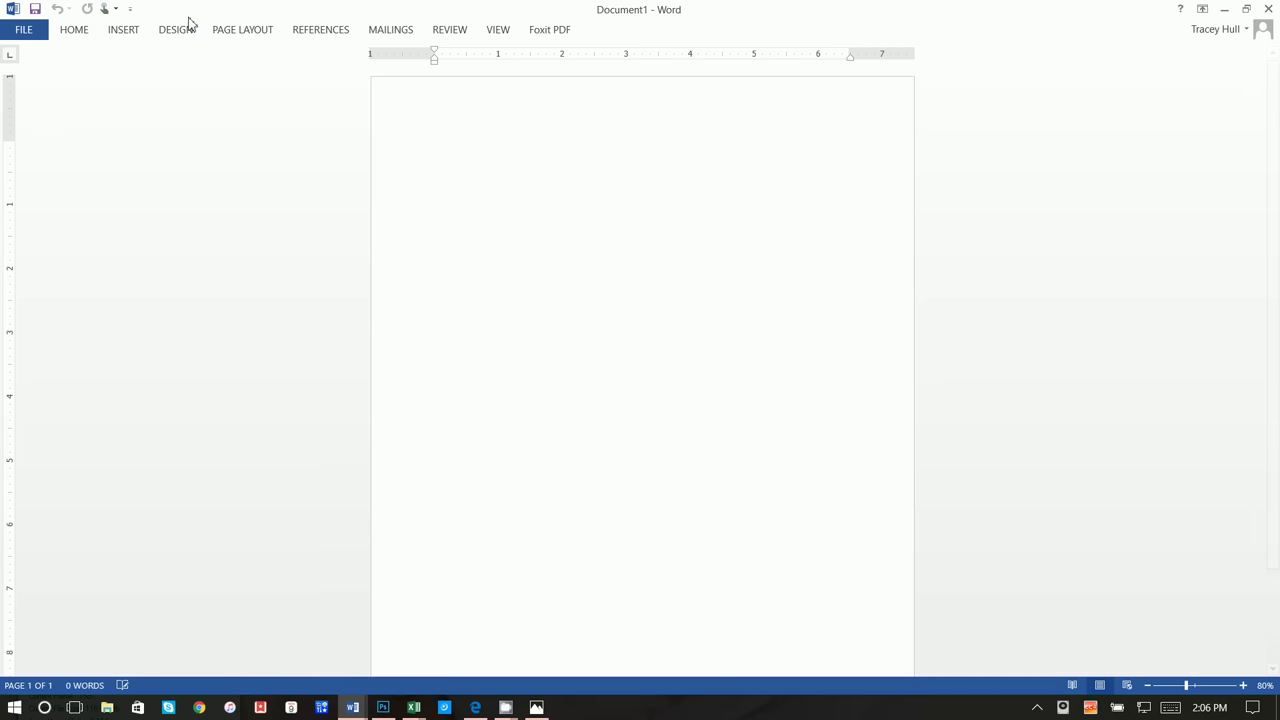
Set the blank page to landscape orientation with Narrow margins of 0.5" on all sides.
left_click(244, 31)
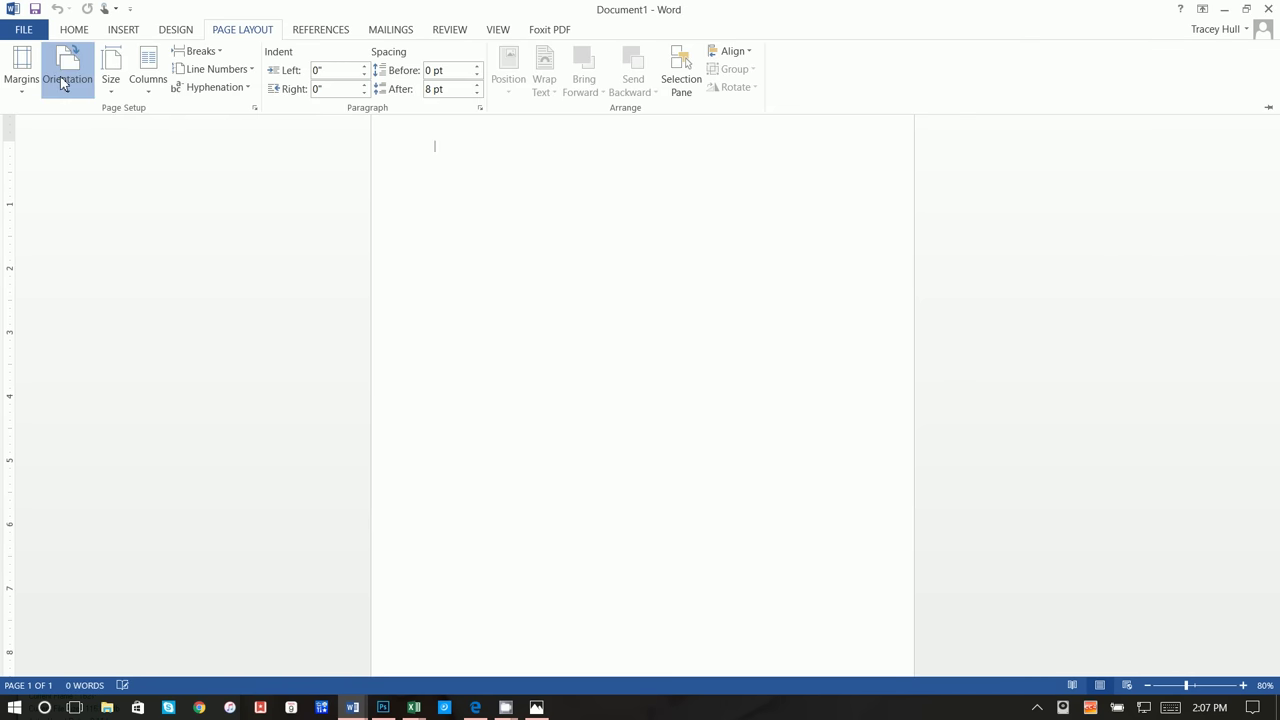
left_click(65, 75)
left_click(83, 160)
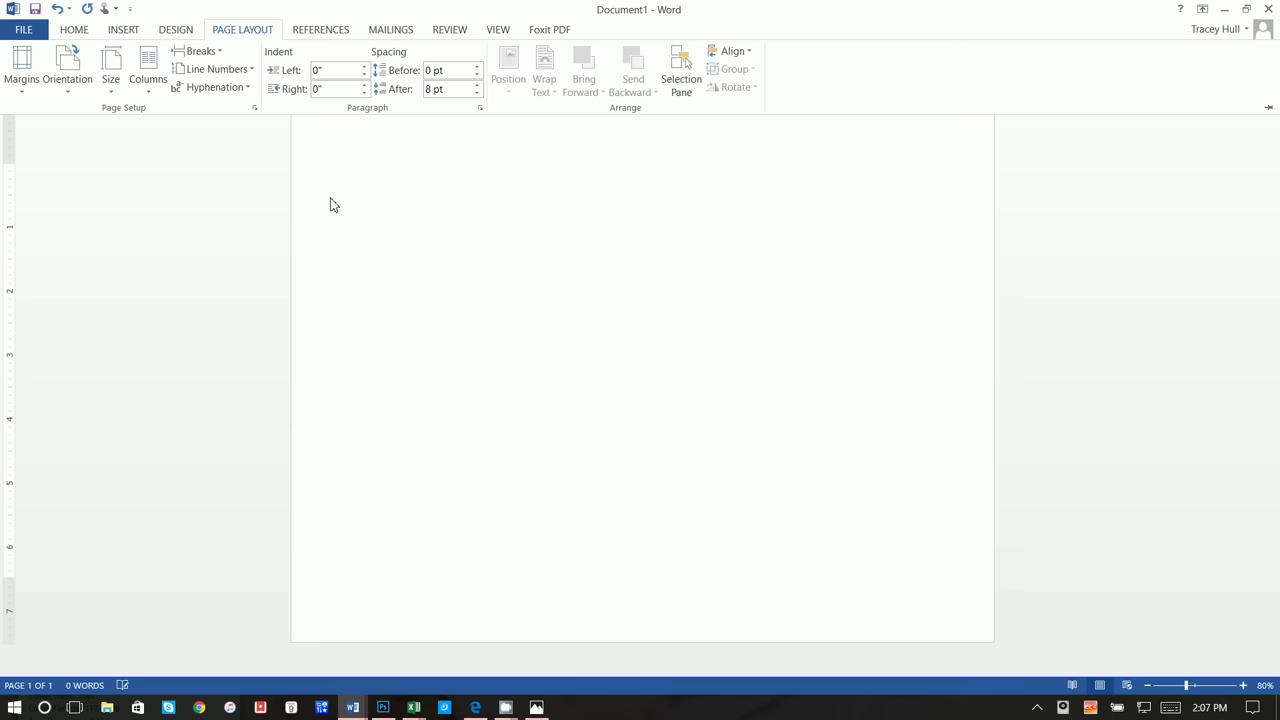
left_click(28, 60)
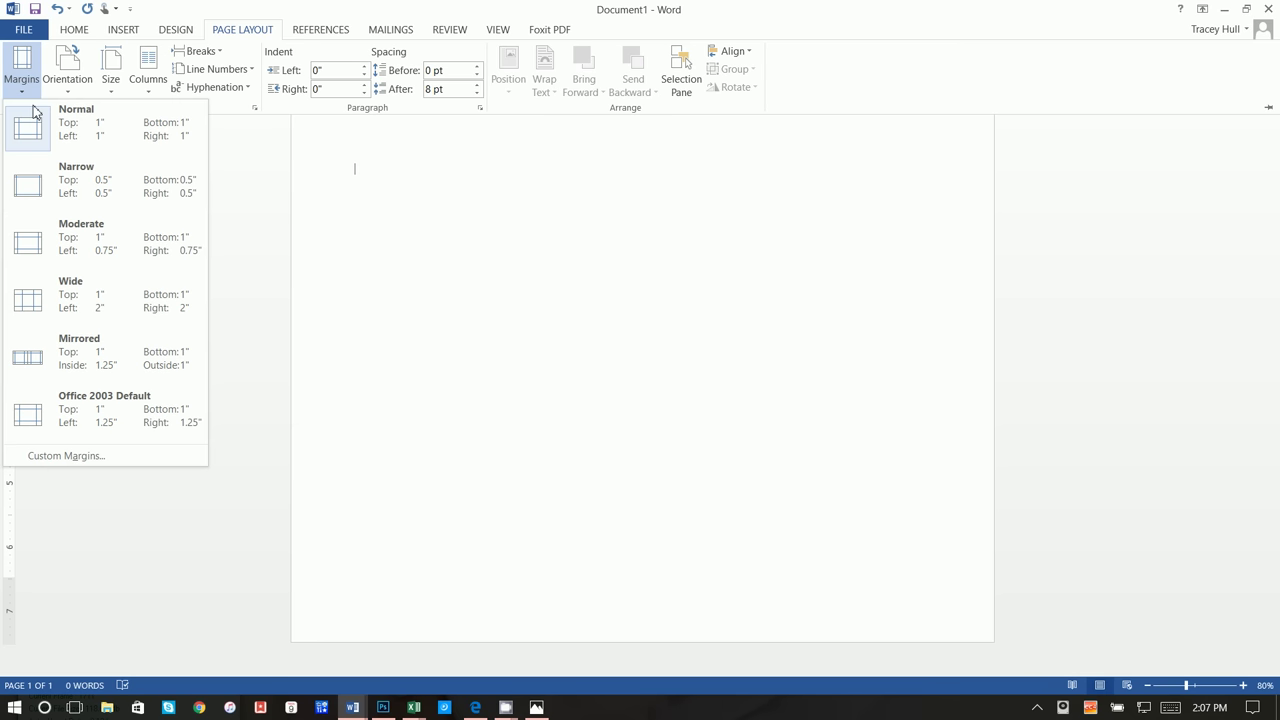
left_click(57, 188)
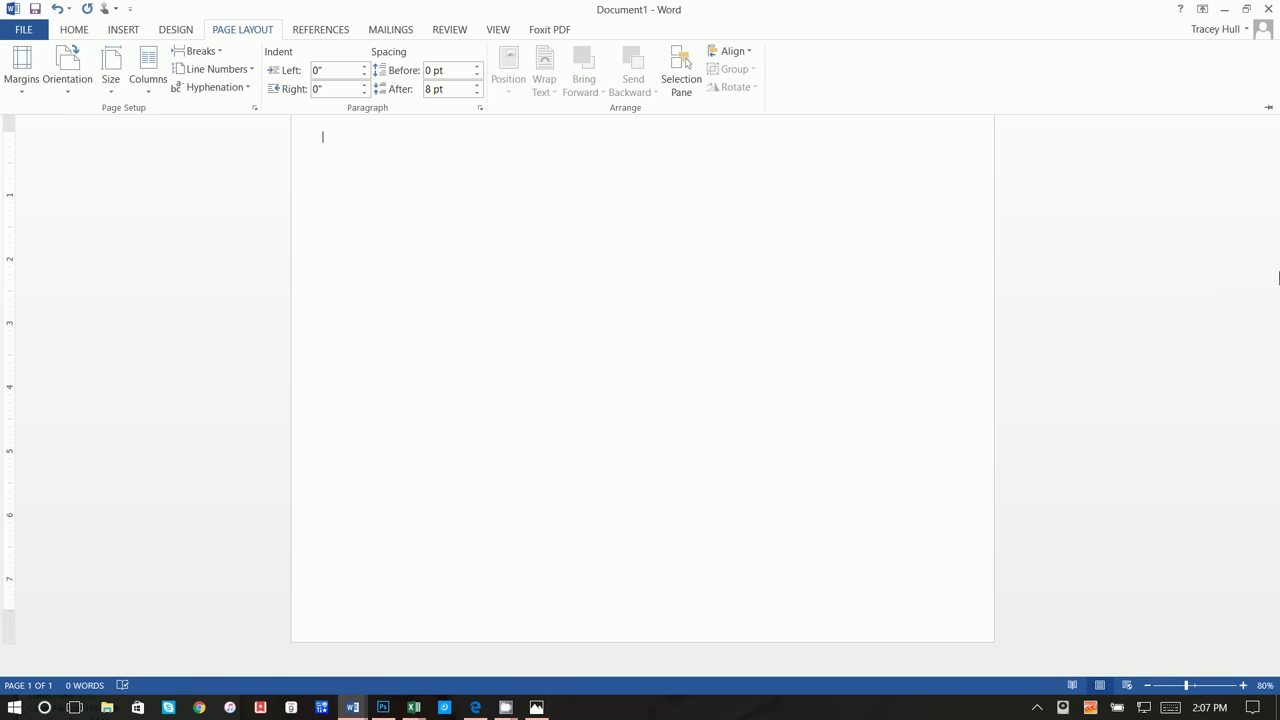
key("ctrl+F1")
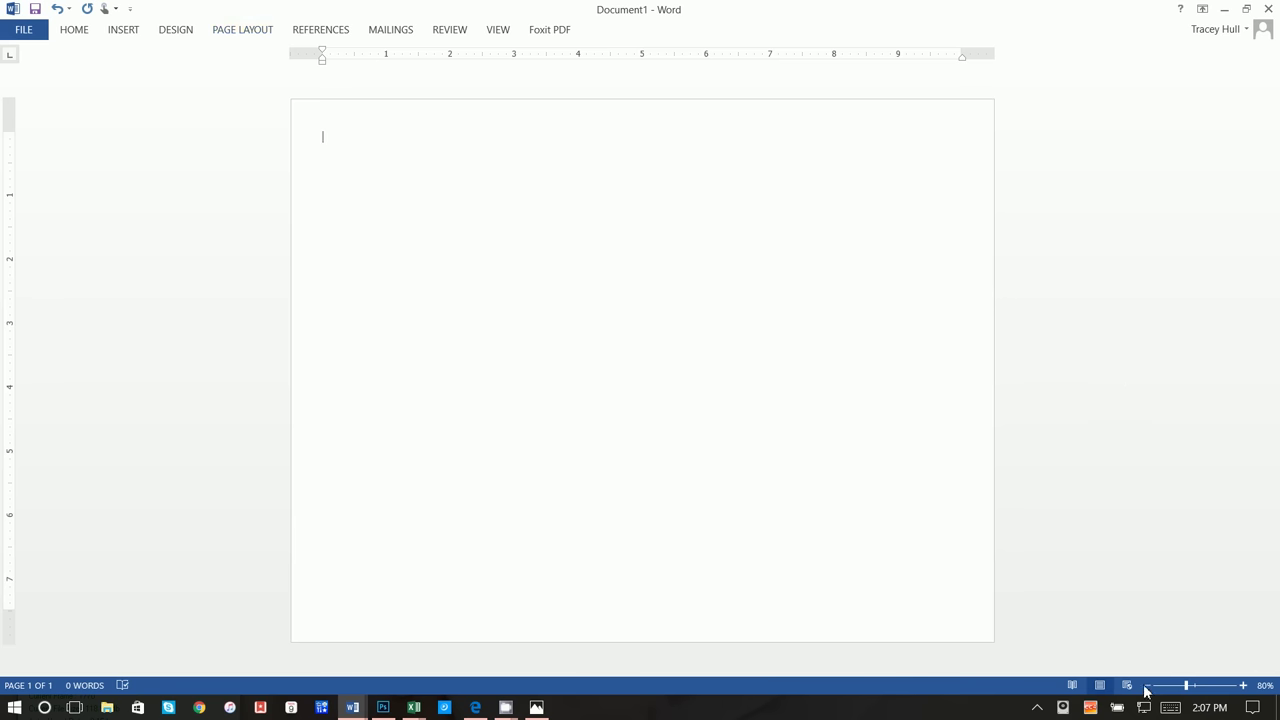
Draw a vertical straight line about 6.24" tall and centre it across the page at the 5" mark as a fold guide.
left_click(1147, 686)
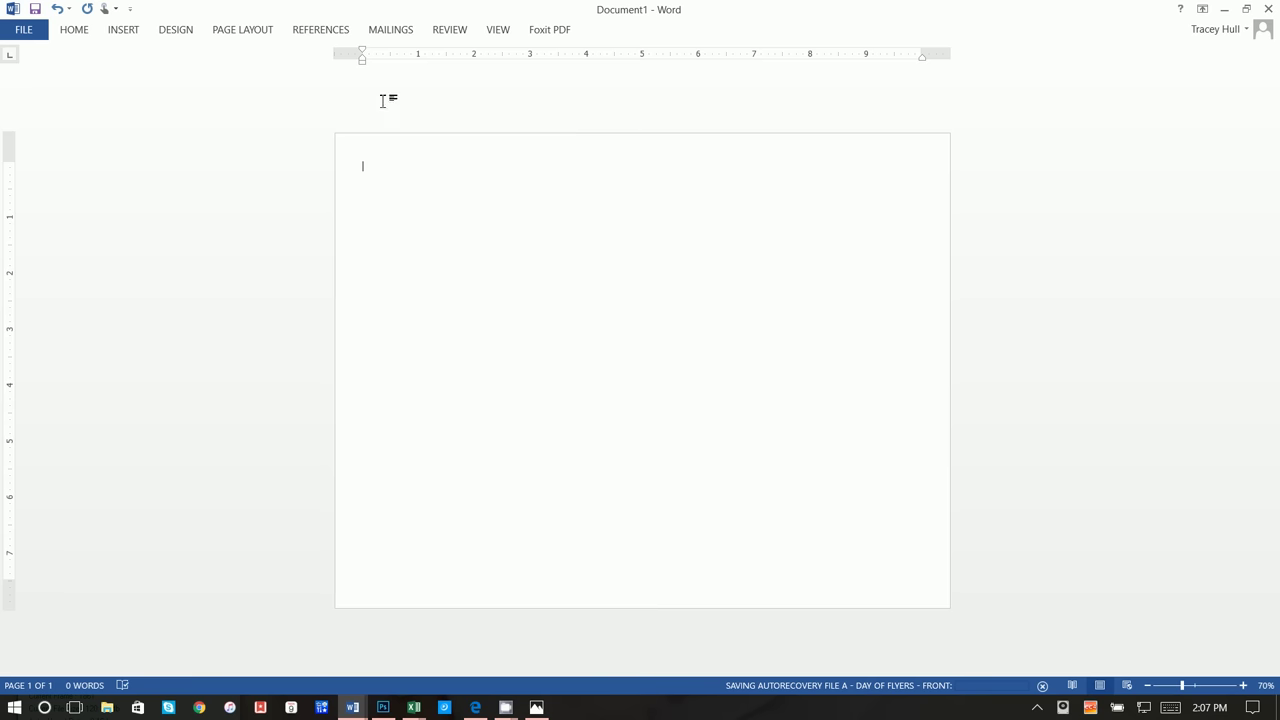
left_click(124, 30)
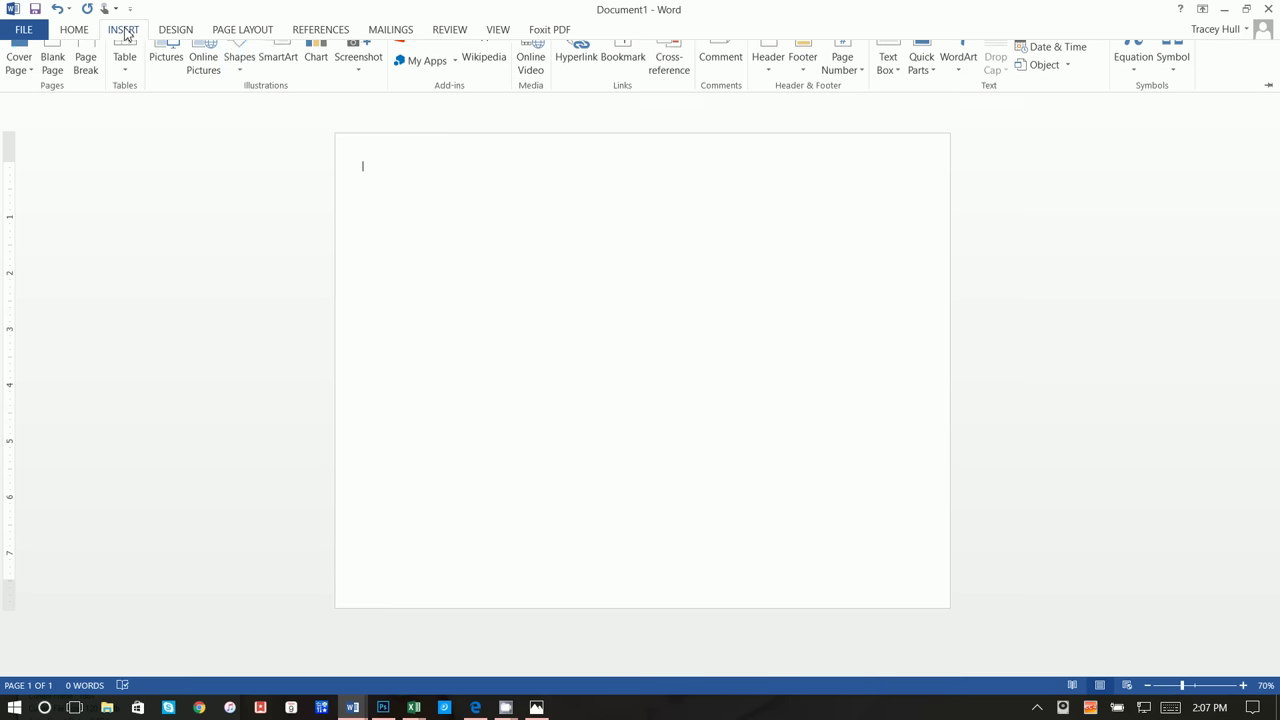
left_click(236, 70)
left_click(260, 127)
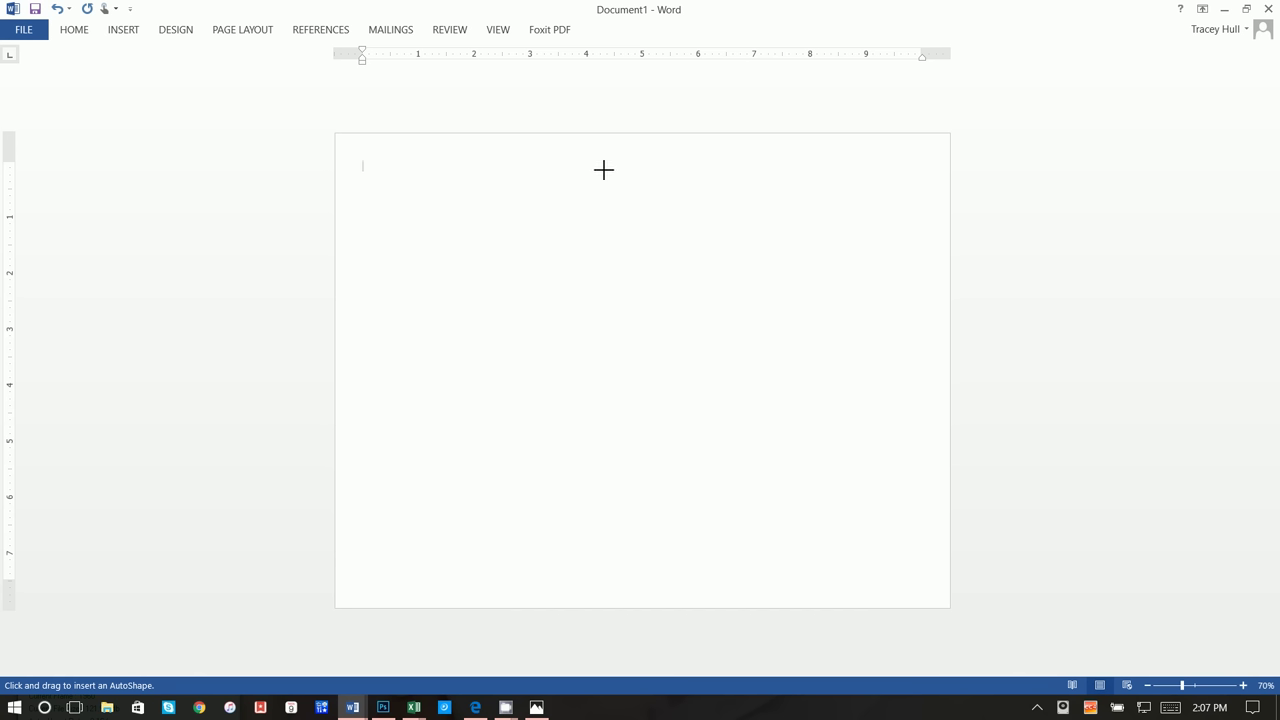
left_click_drag(614, 171, 617, 520)
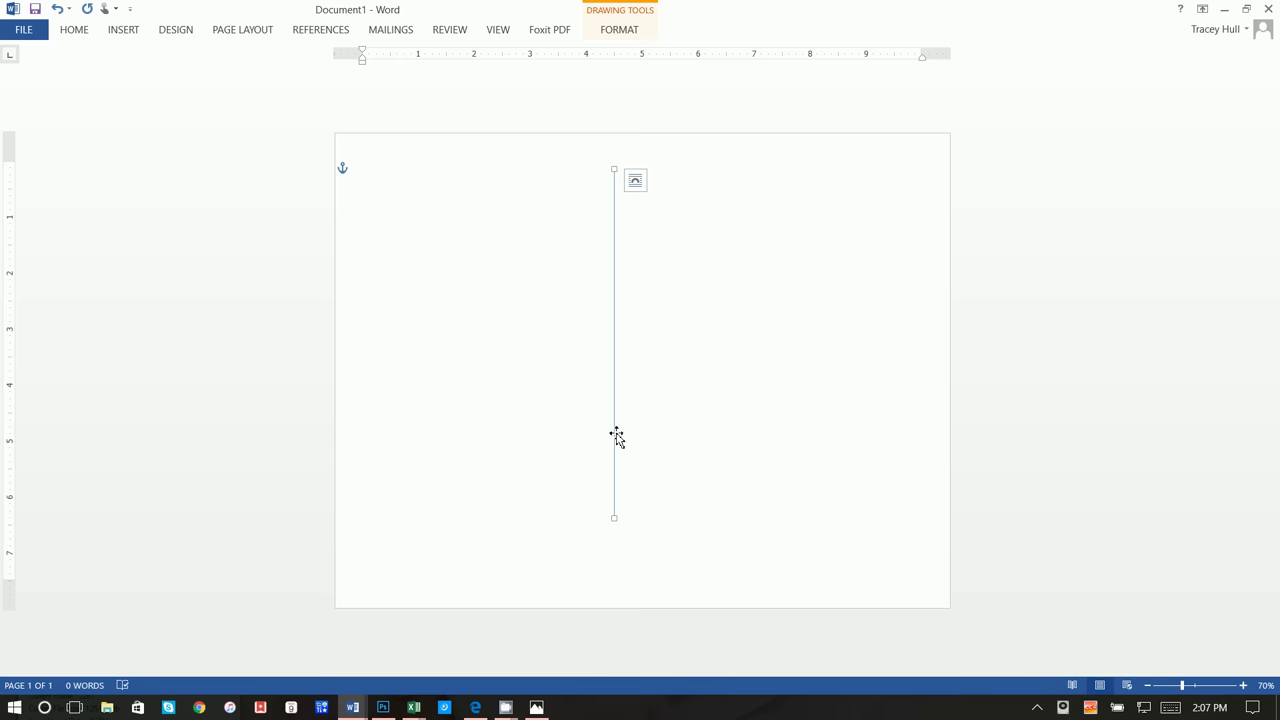
left_click_drag(616, 435, 644, 452)
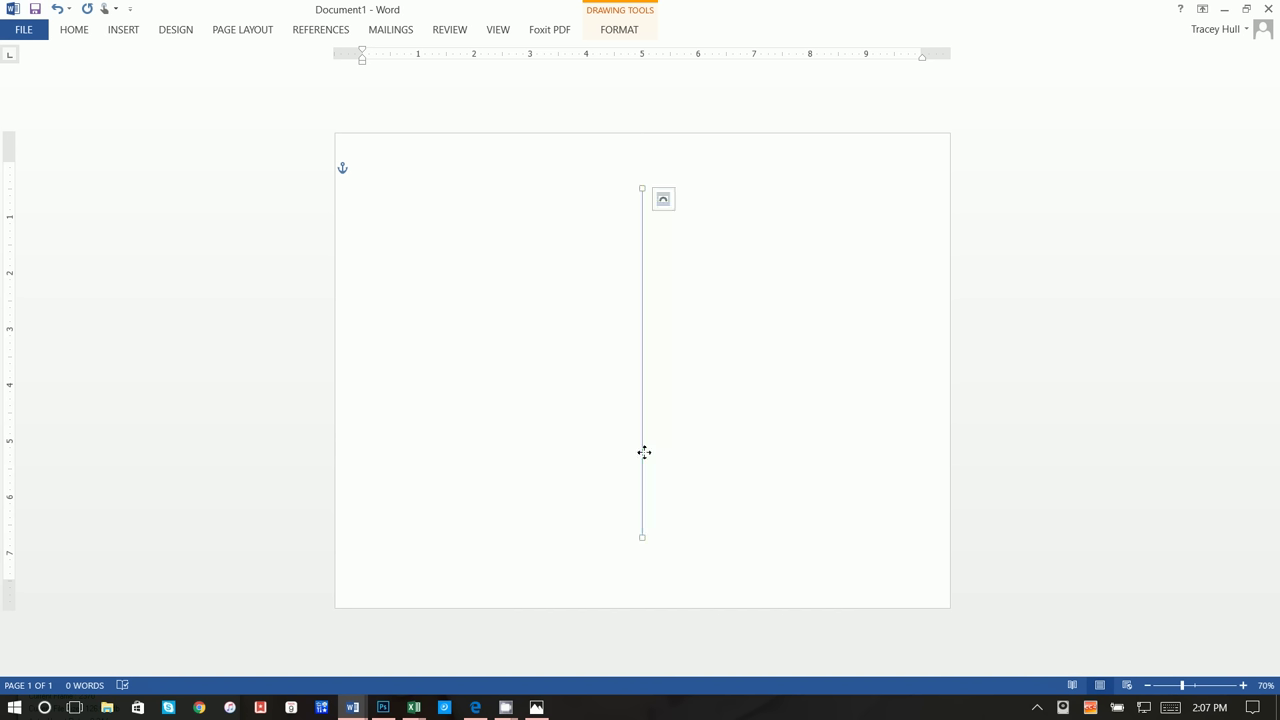
Change the vertical centre line's outline colour to a very light grey.
left_click(621, 36)
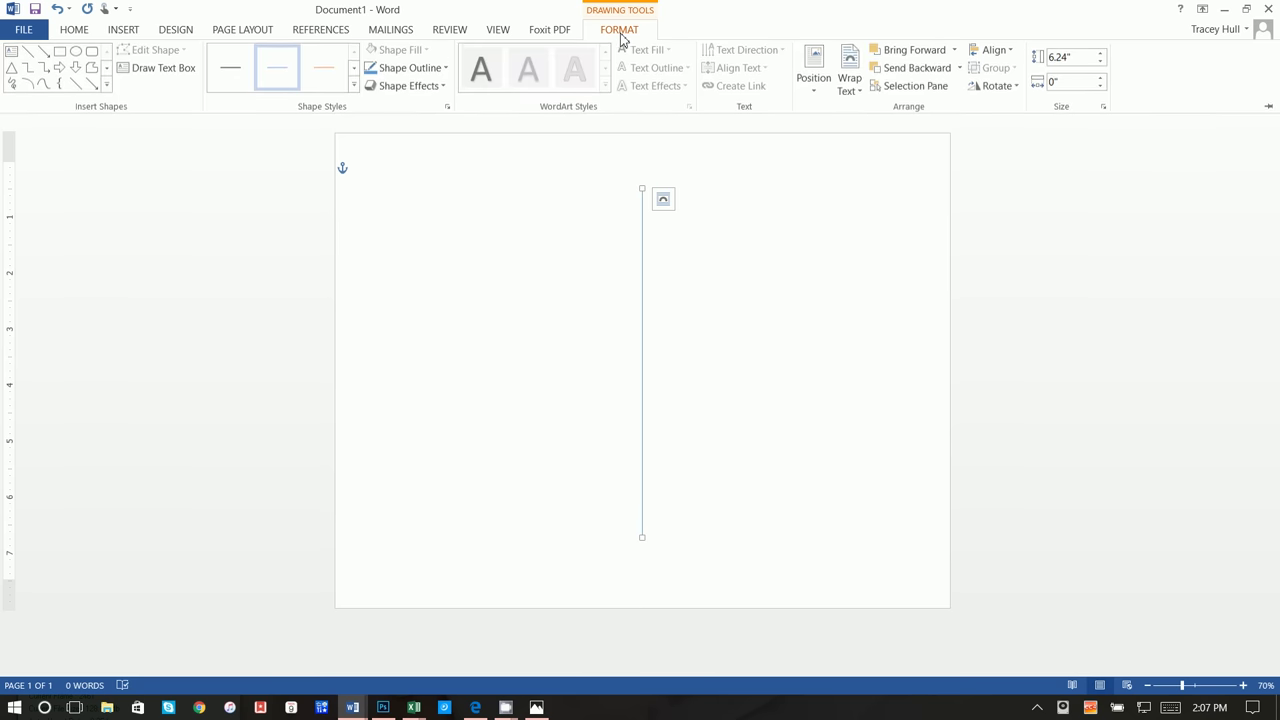
left_click(412, 68)
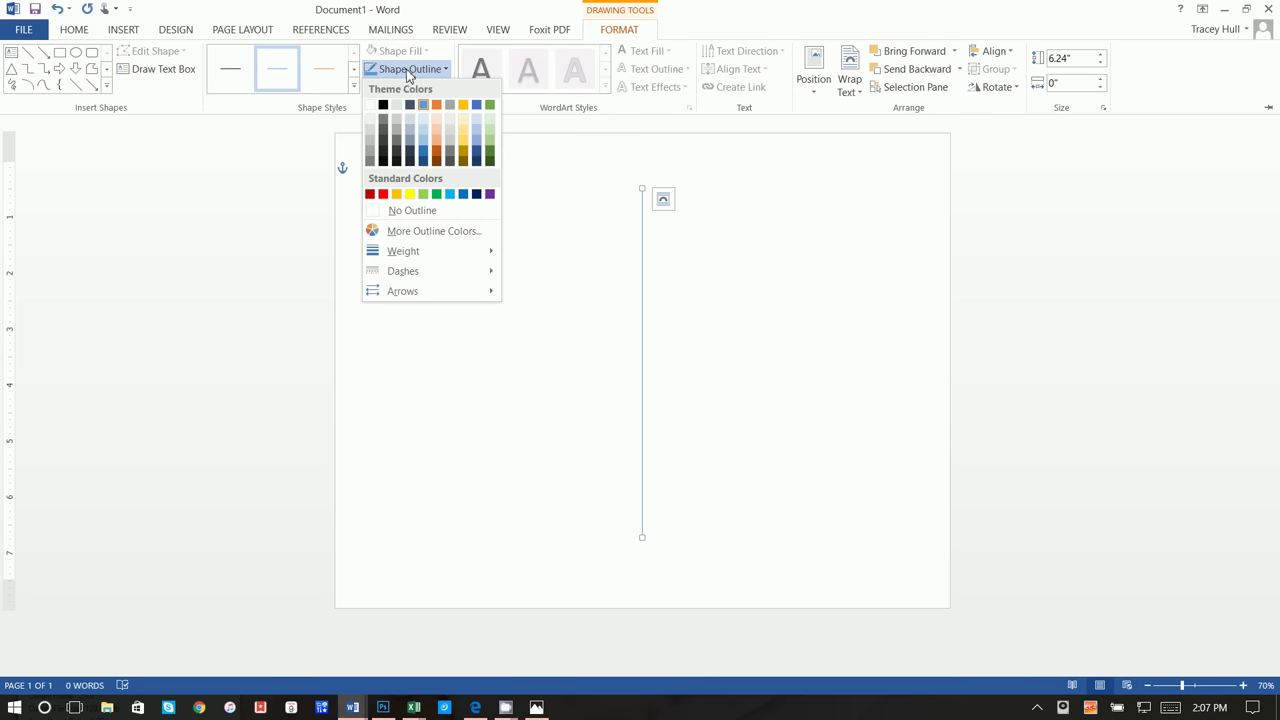
left_click(370, 123)
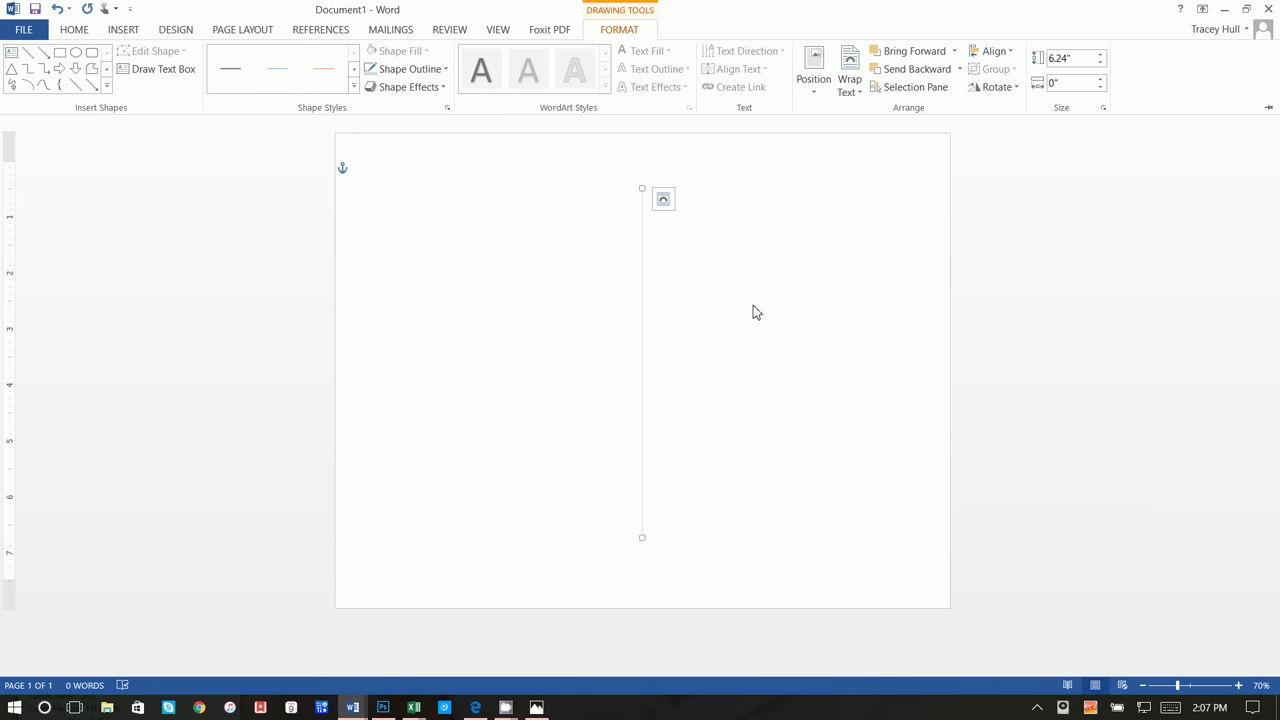
key("ctrl+F1")
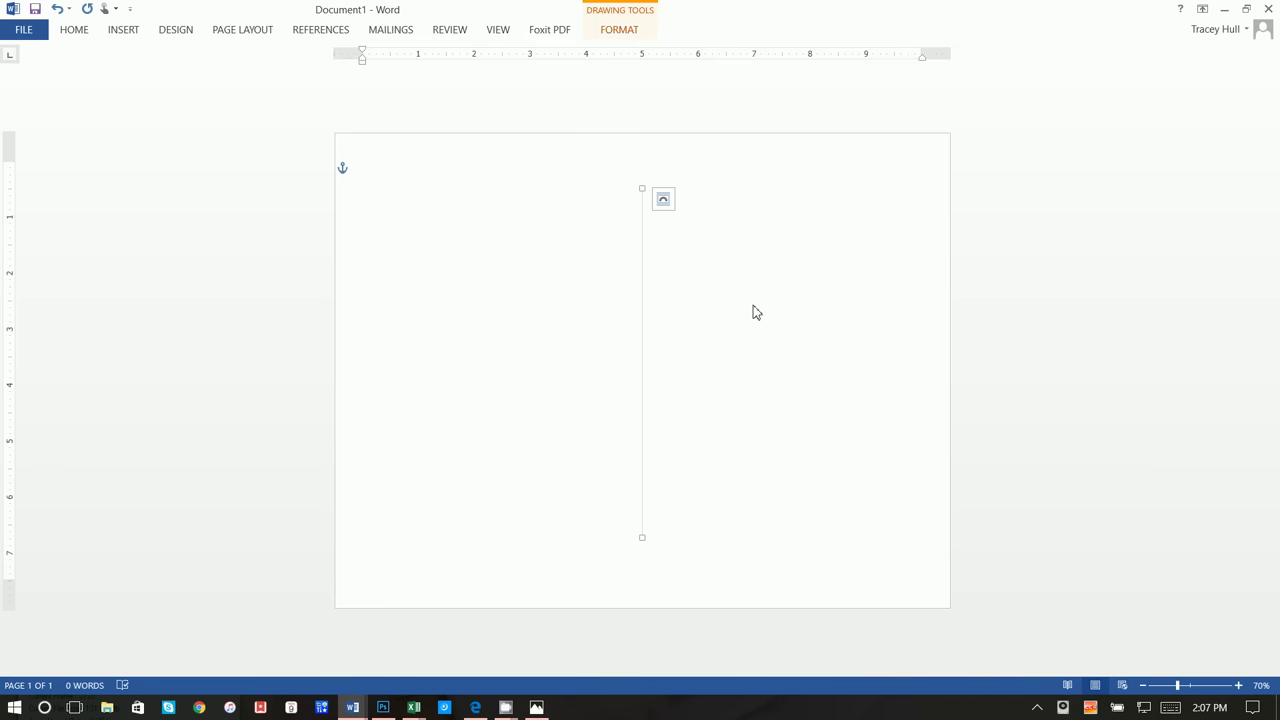
Check the day-of flyer photo and draw a text box about 3.44" wide by 1.21" tall near the top of the page's right half.
left_click(755, 313)
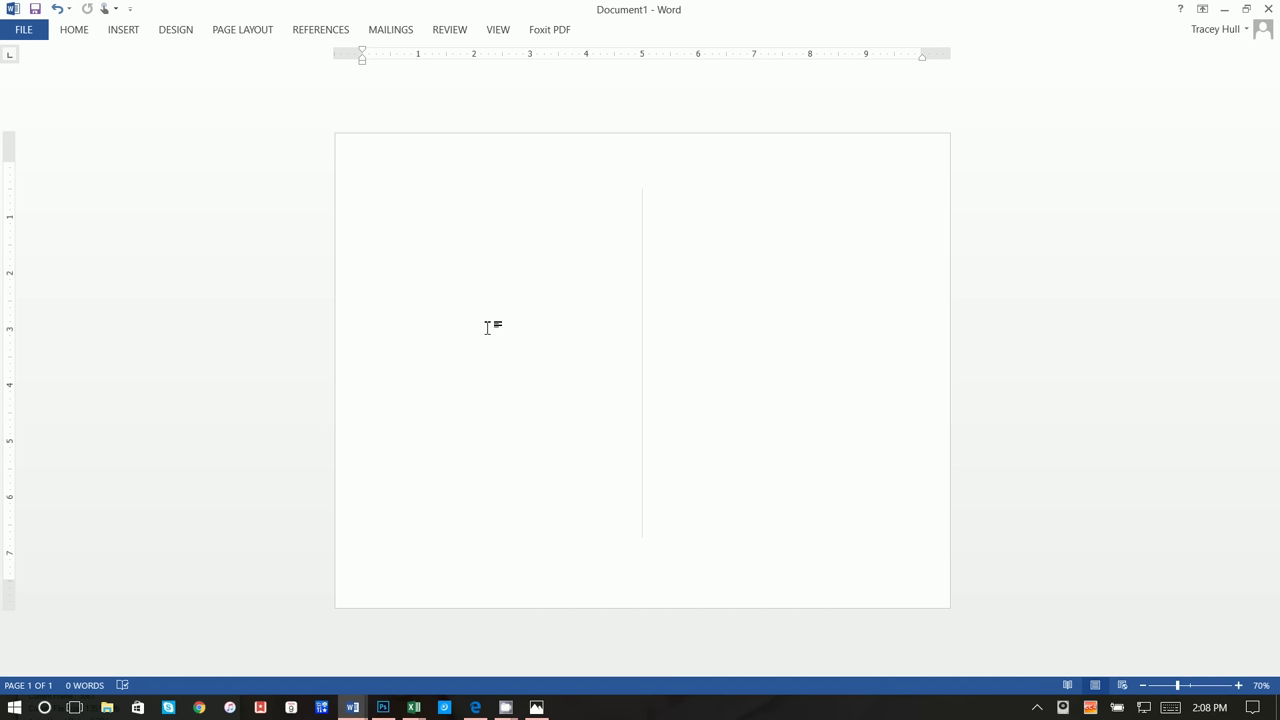
left_click(536, 707)
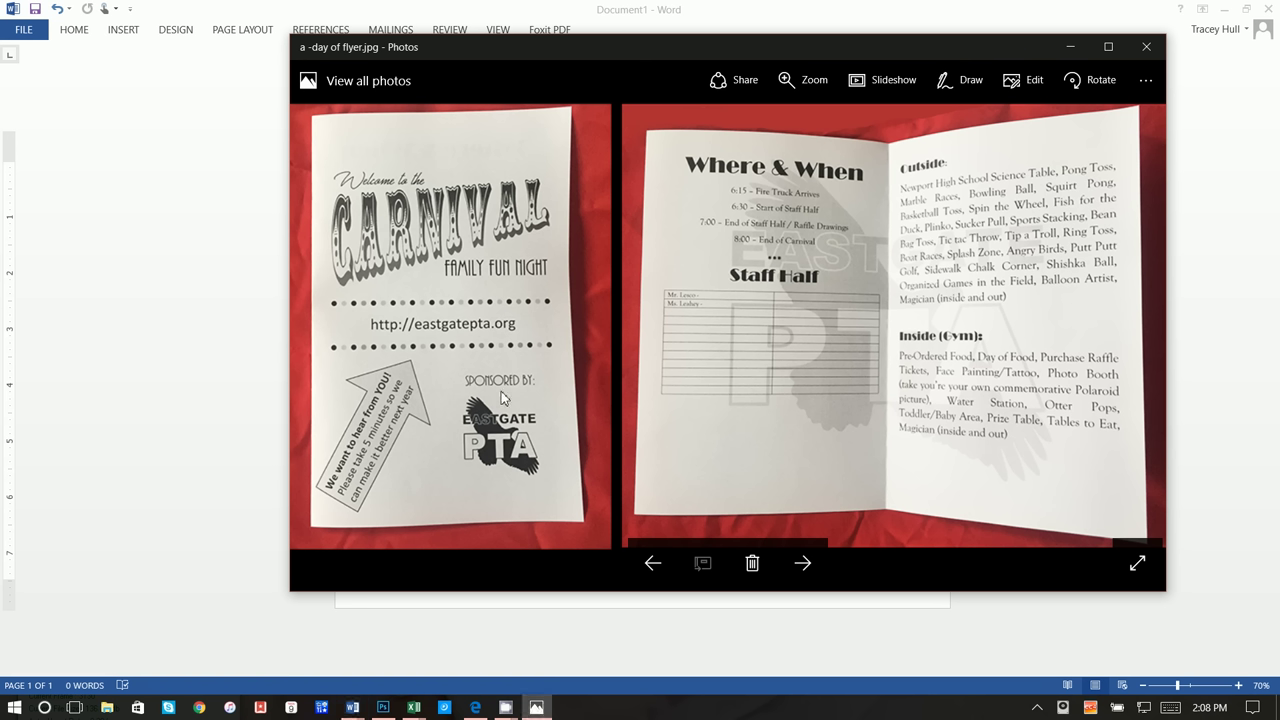
left_click(1069, 48)
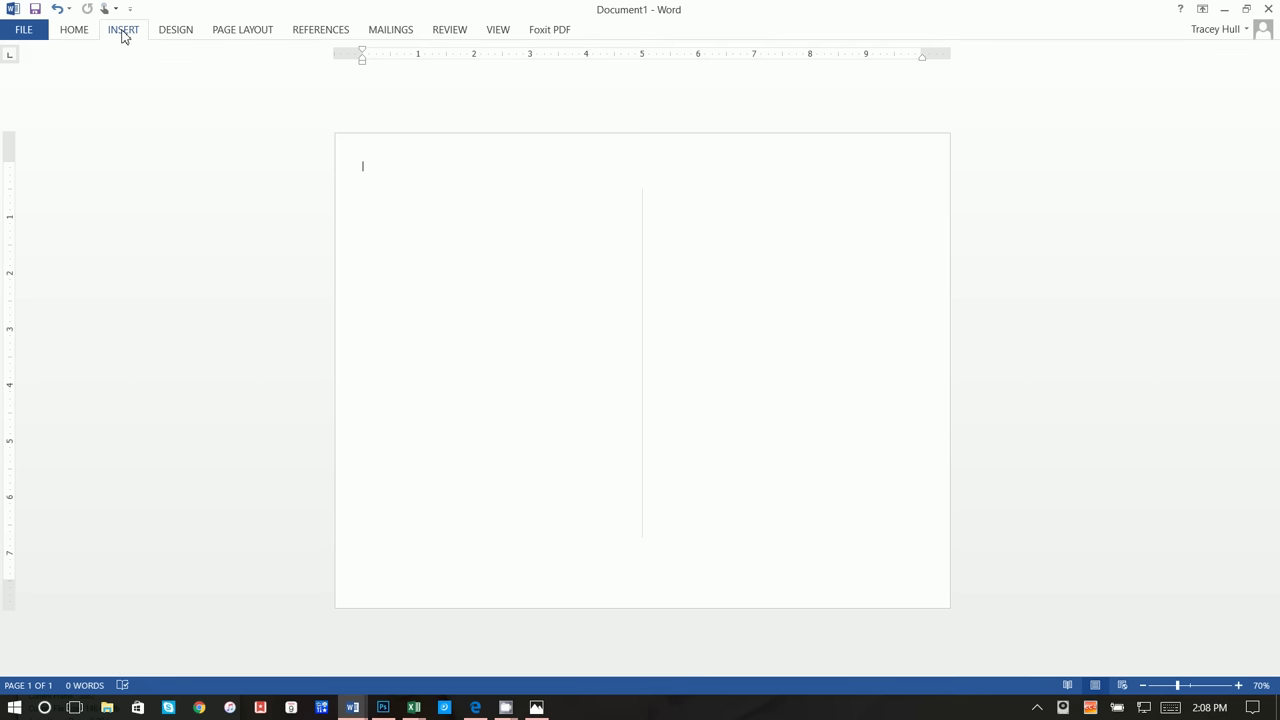
left_click(123, 33)
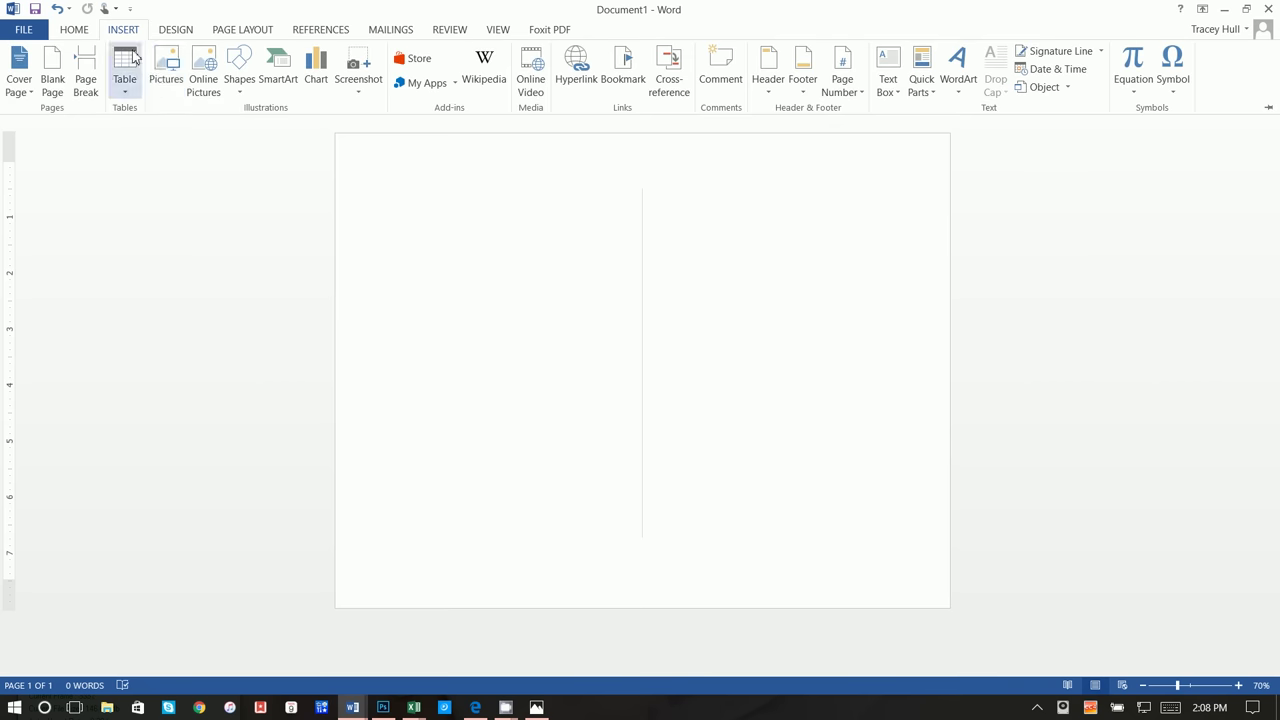
left_click(888, 76)
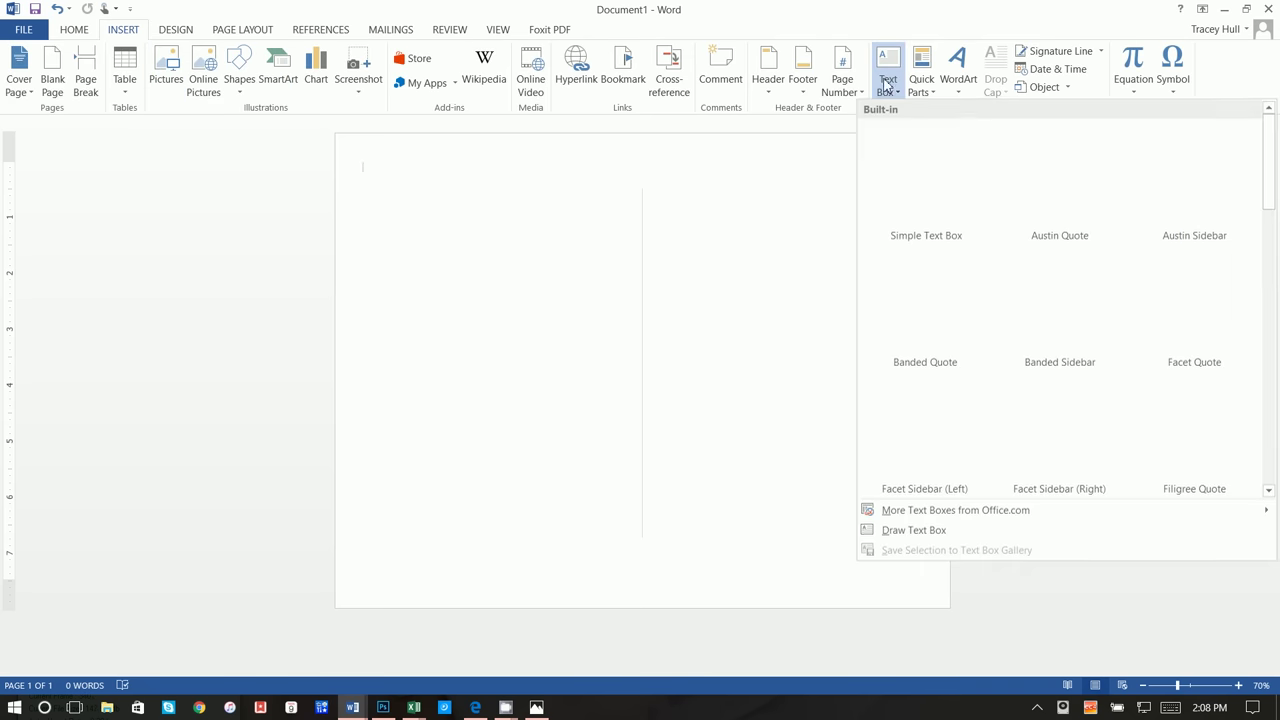
left_click(895, 530)
mouse_move(668, 180)
left_mouse_down()
mouse_move(806, 257)
mouse_move(859, 247)
left_mouse_up()
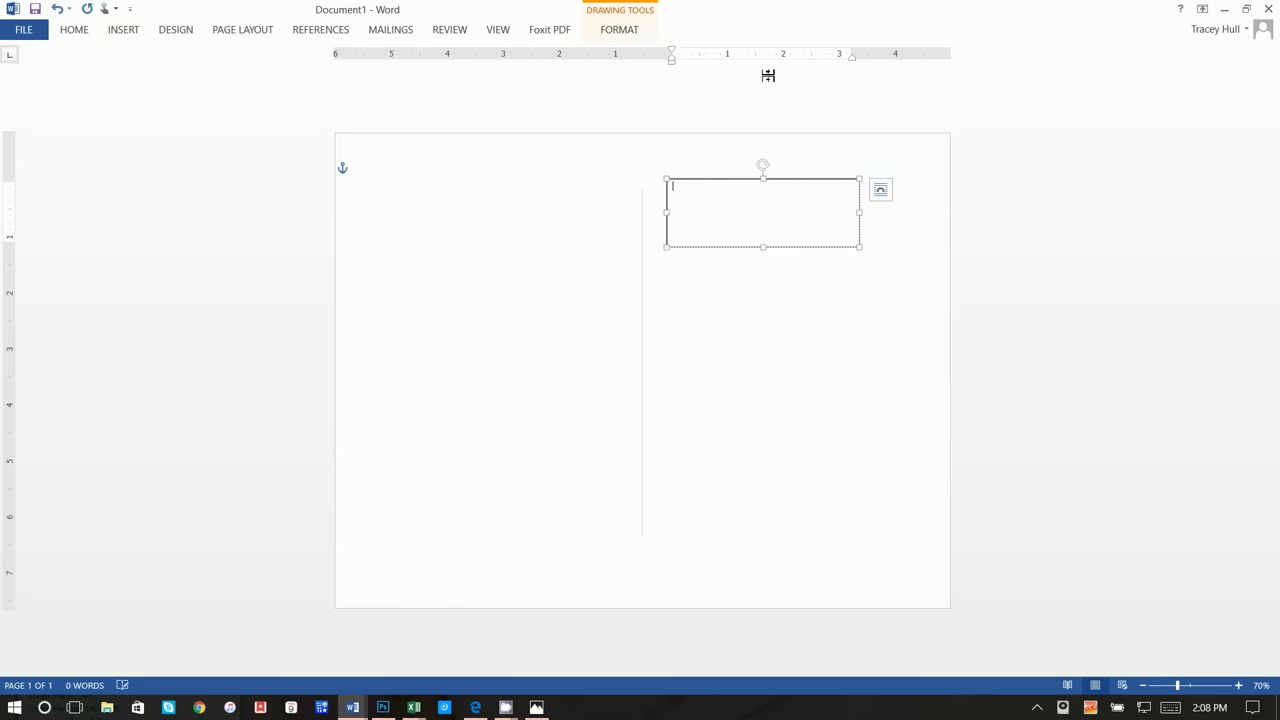
Remove the fill and the outline from the new text box.
left_click(620, 30)
left_click(420, 50)
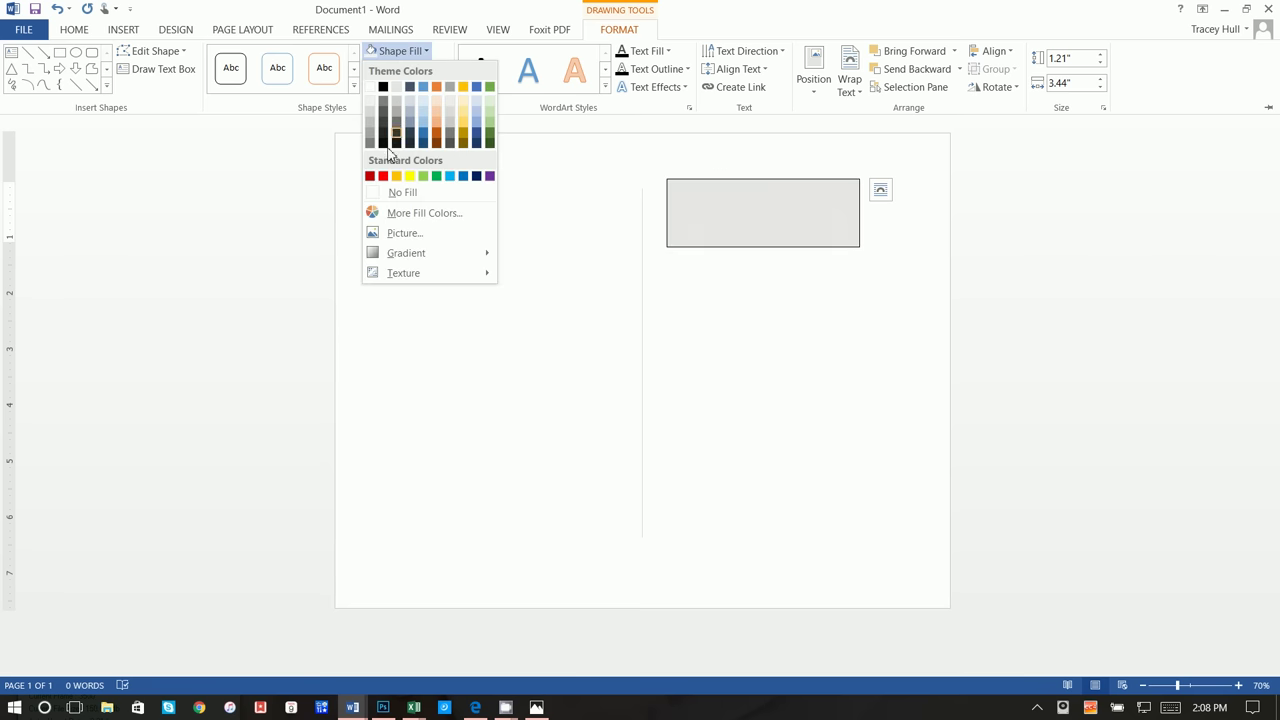
left_click(390, 192)
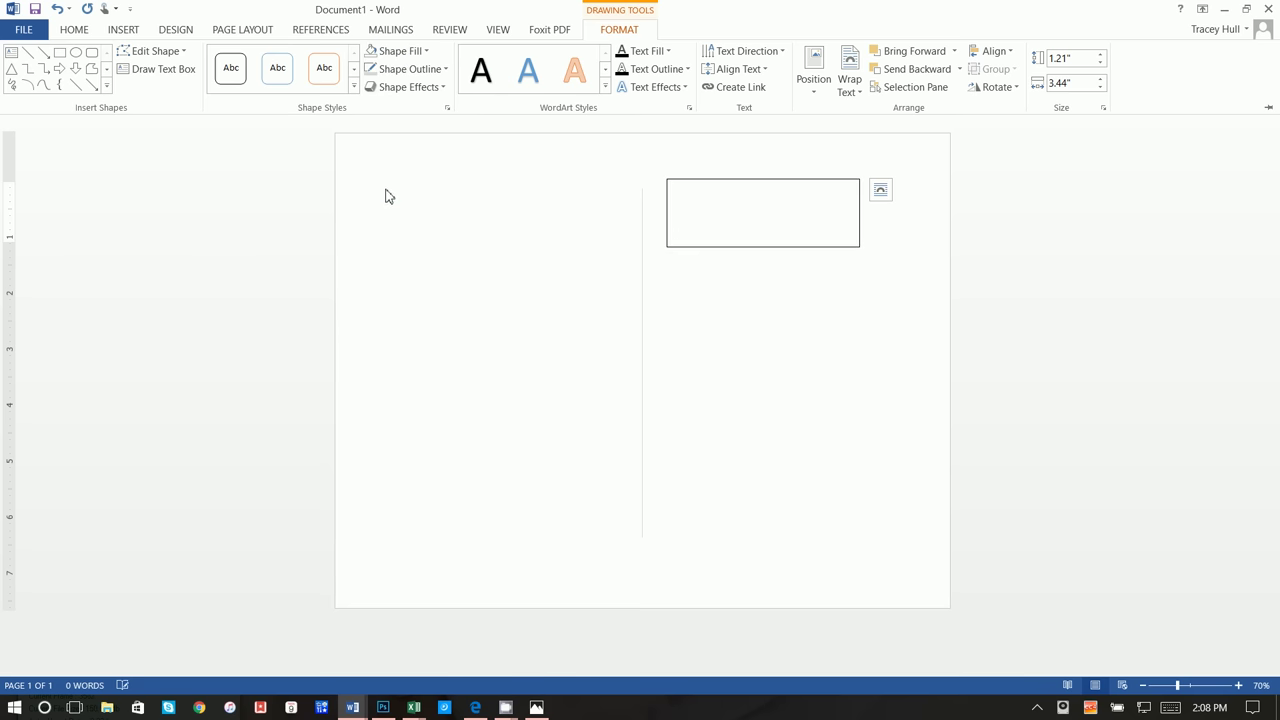
left_click(397, 71)
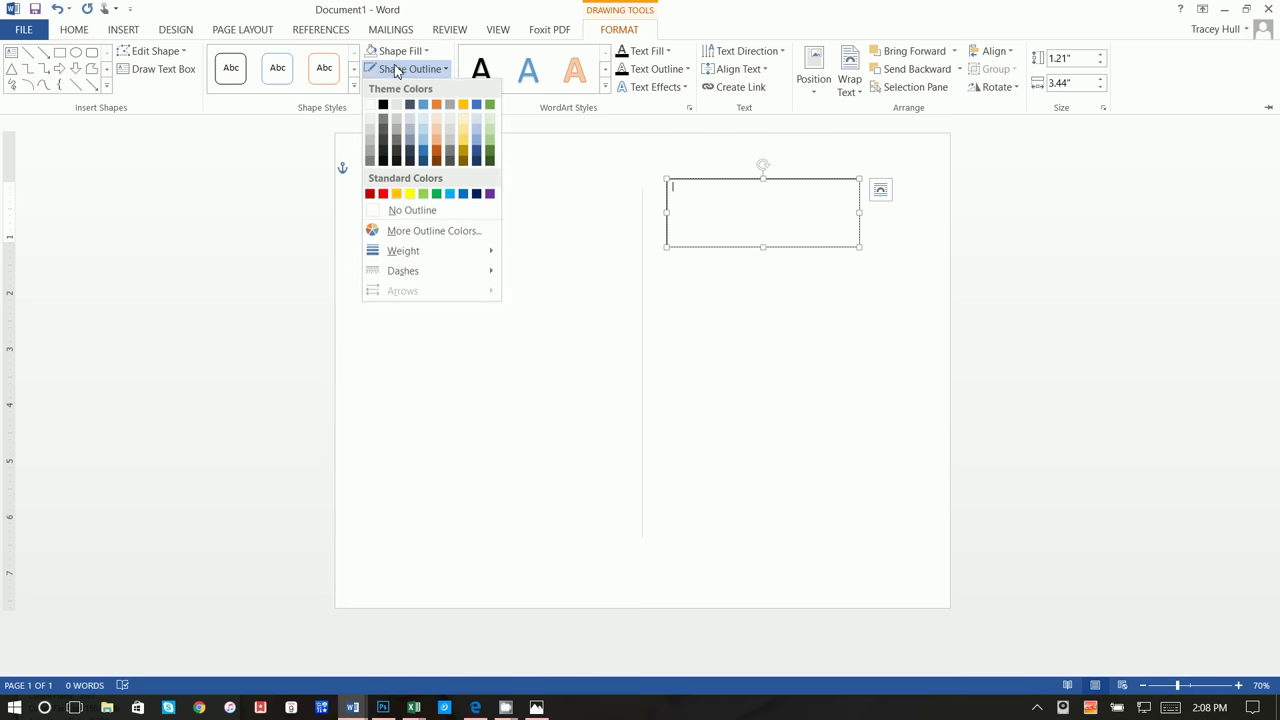
left_click(405, 212)
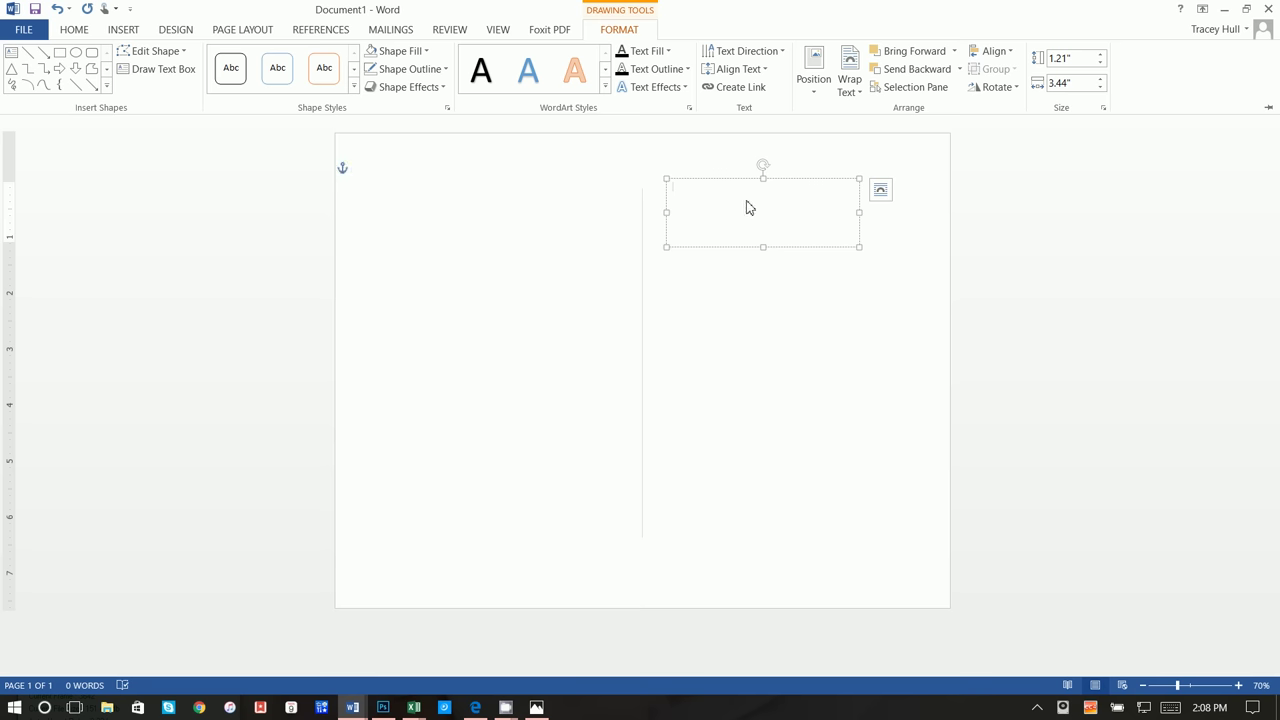
Enter "Welcome to the" in the text box.
type("We")
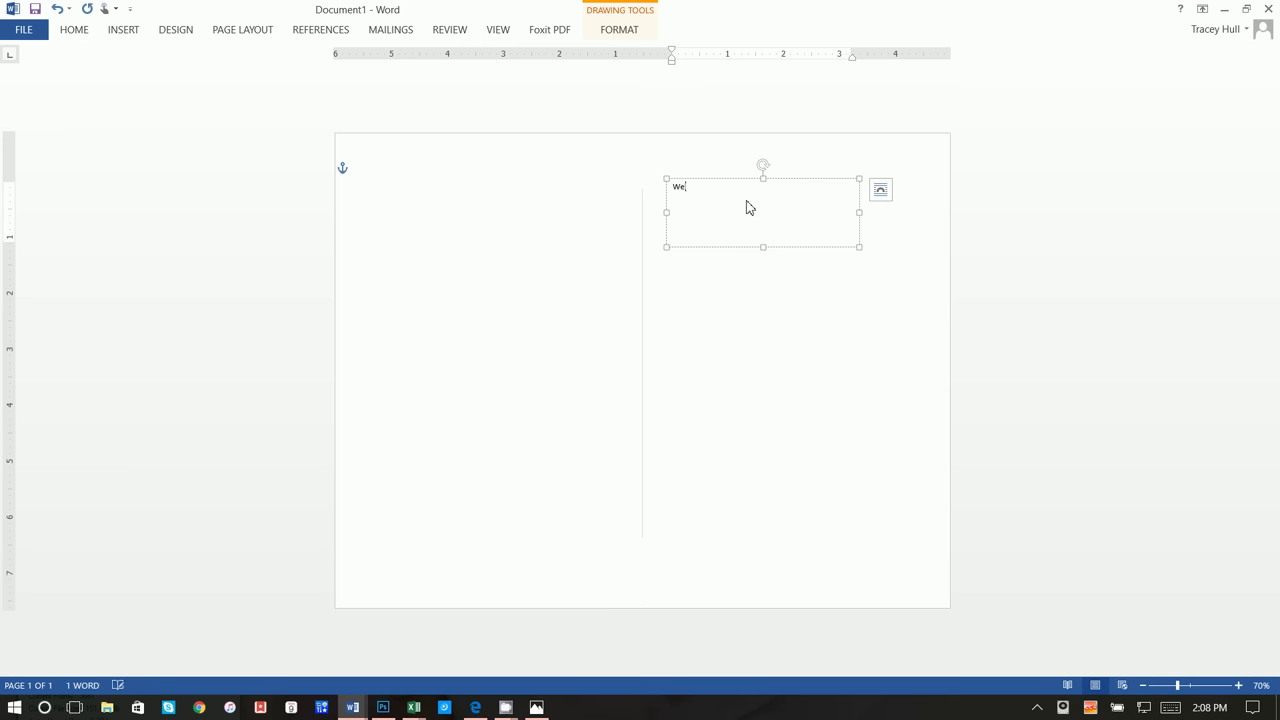
type("lecome ")
type("ome")
type(" to")
Format the "Welcome to the" text in the Great Day Personal Use font at size 22.
key("ctrl+a")
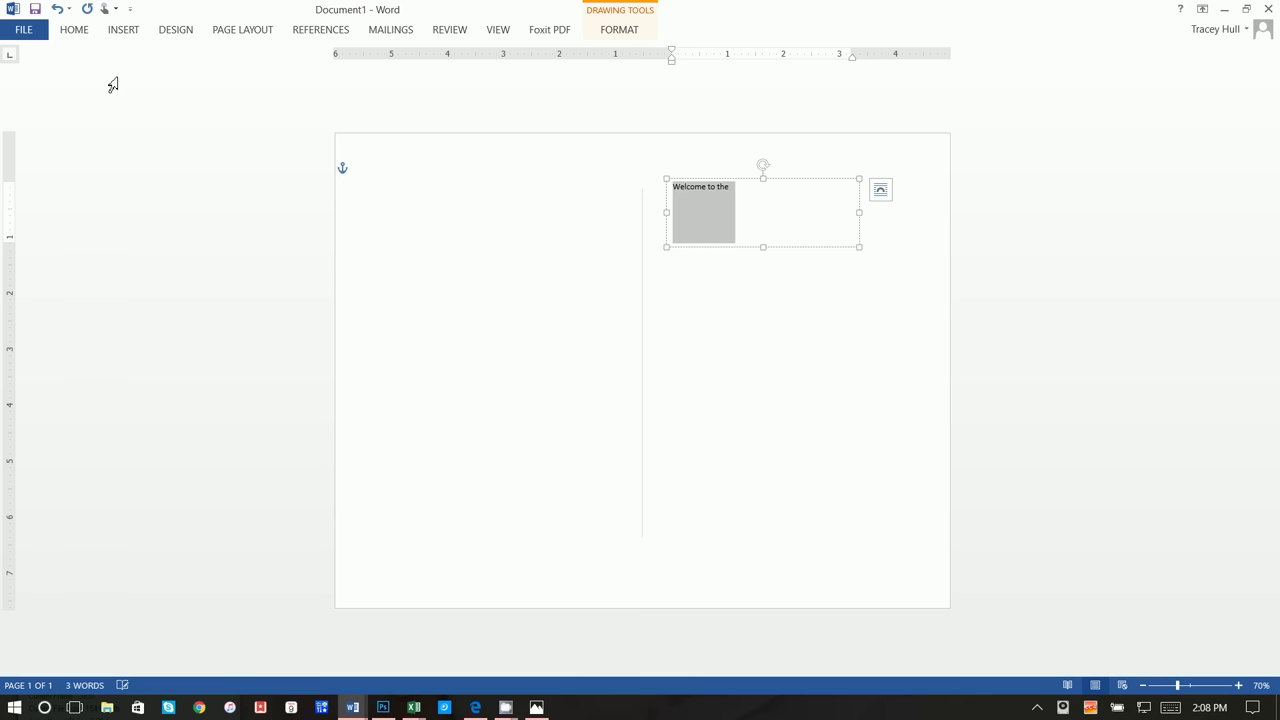
left_click(76, 30)
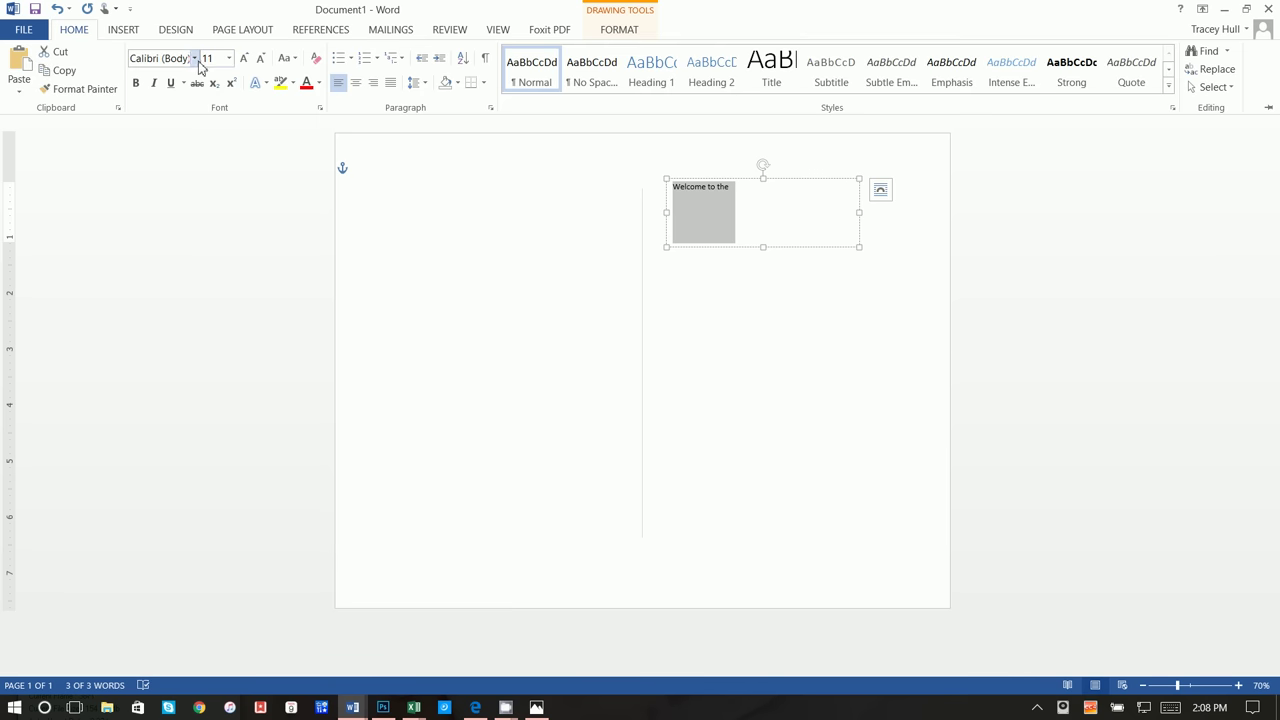
left_click(195, 58)
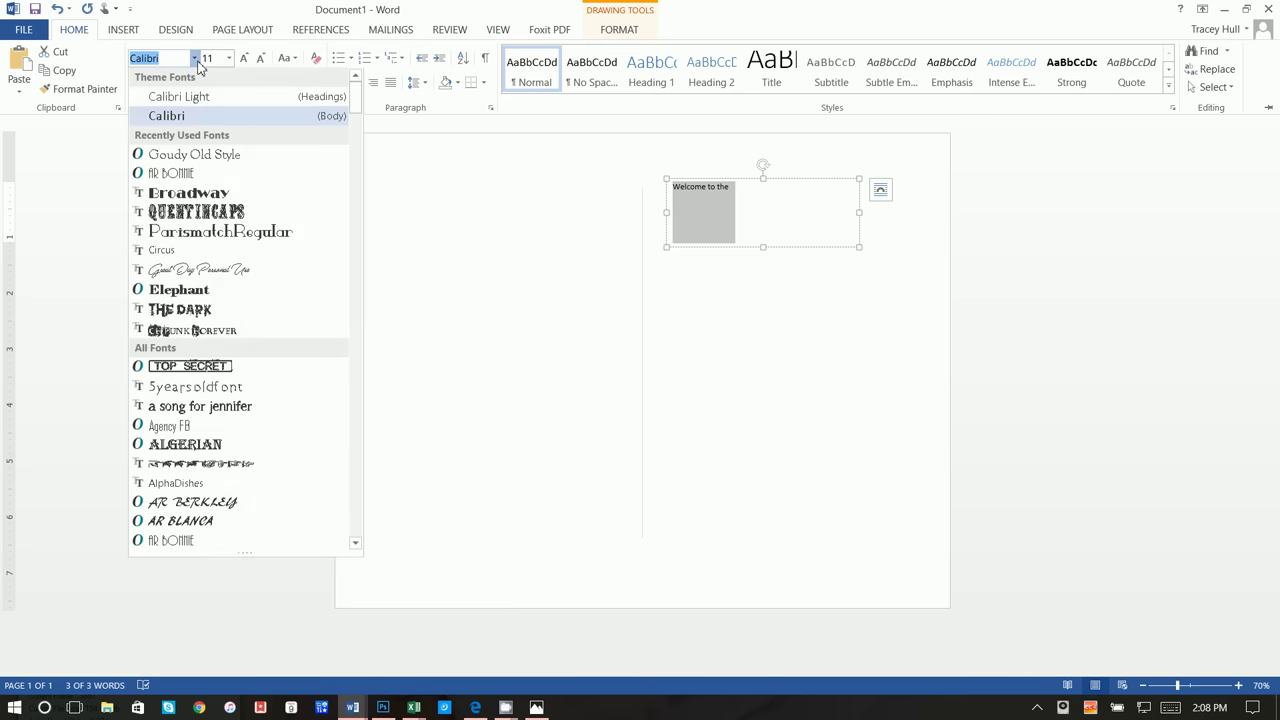
left_click(200, 270)
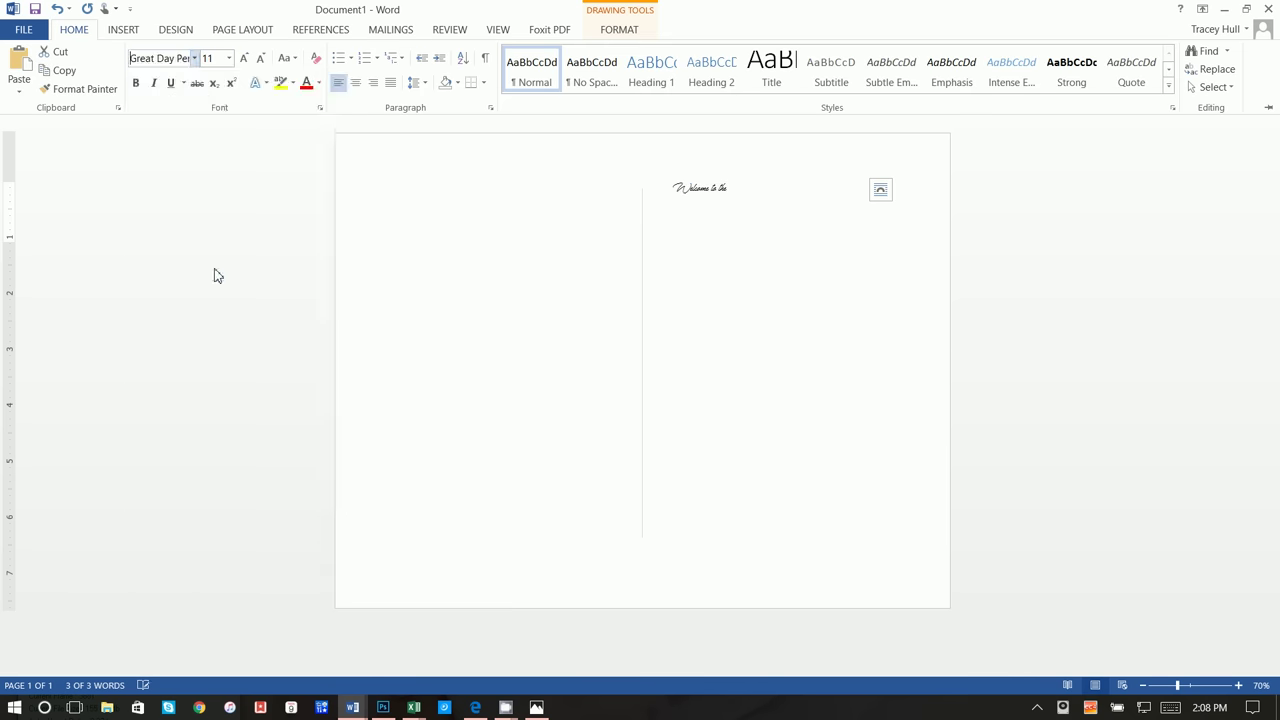
left_click(181, 58)
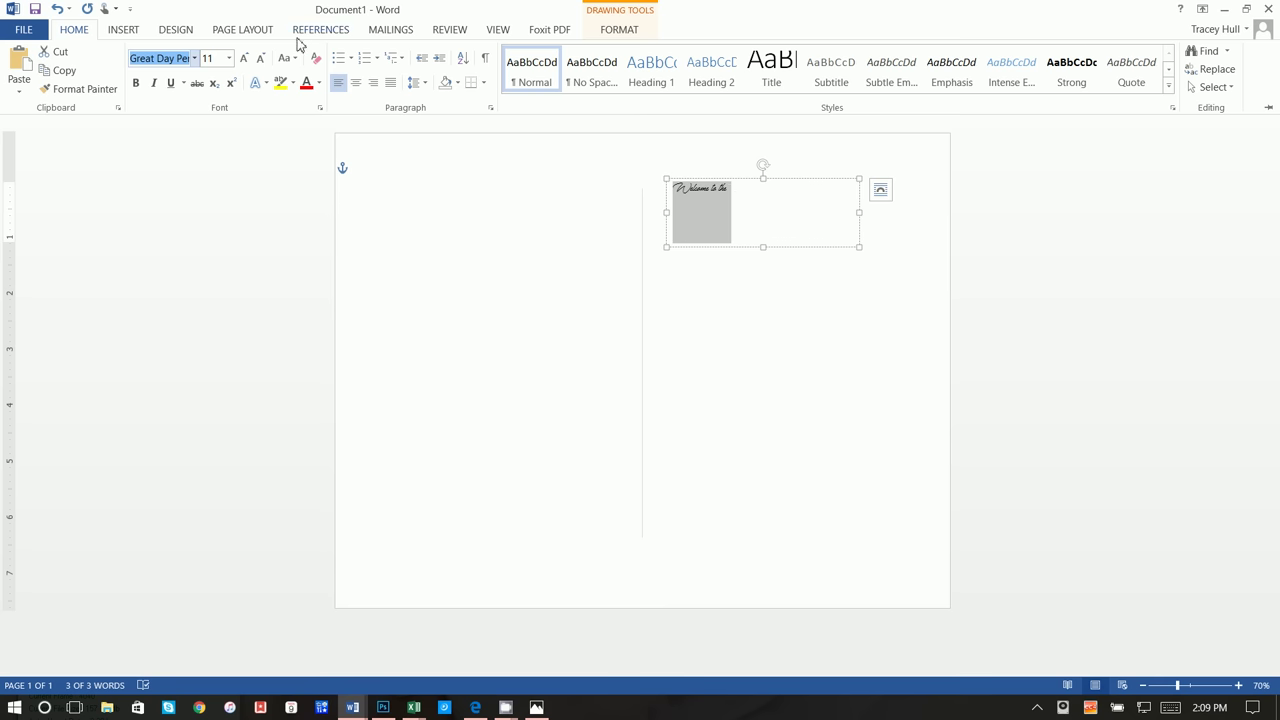
left_click(210, 58)
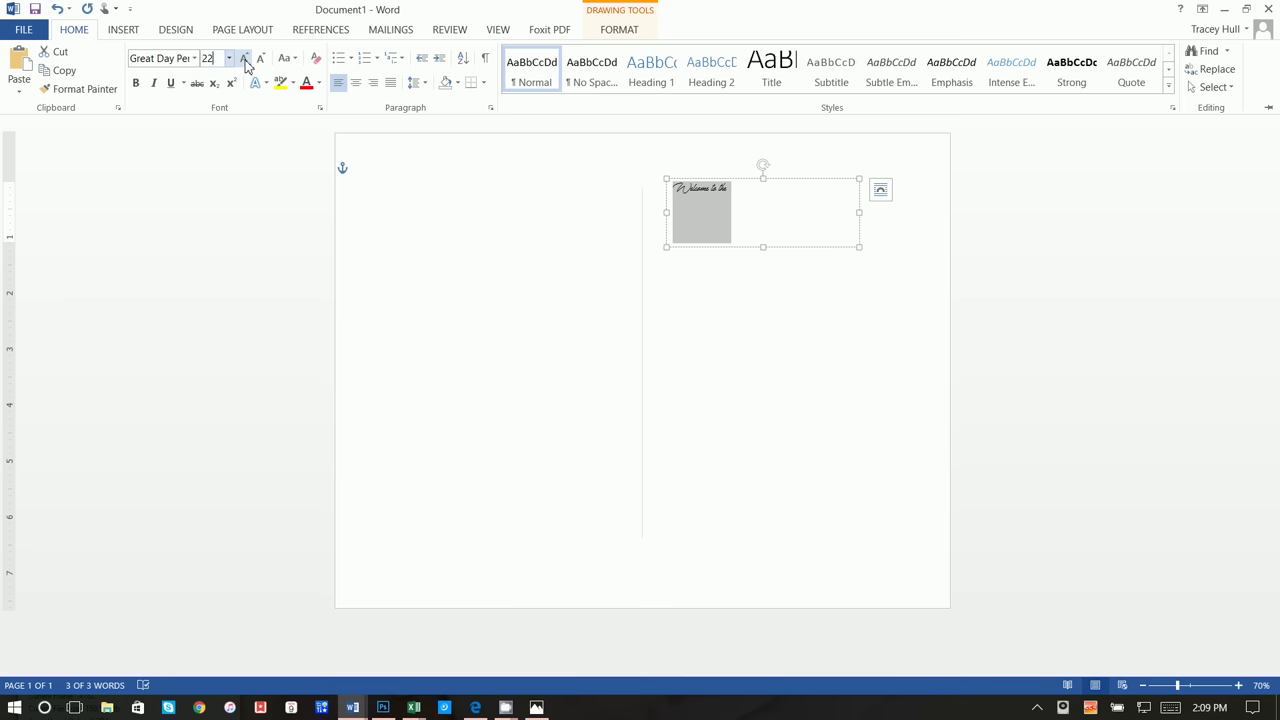
key("Return")
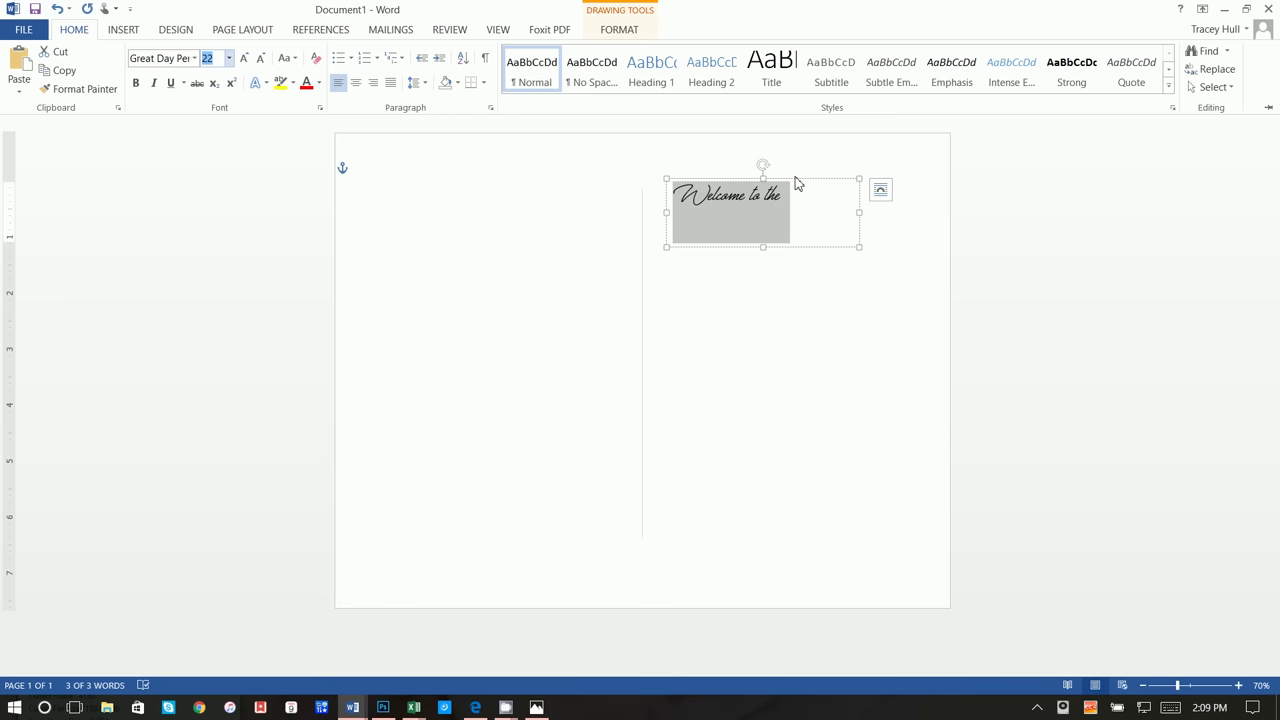
Shrink the "Welcome to the" text box in width and height so it fits closely around its single line of text.
key("ctrl+F1")
left_click(783, 370)
left_click(757, 234)
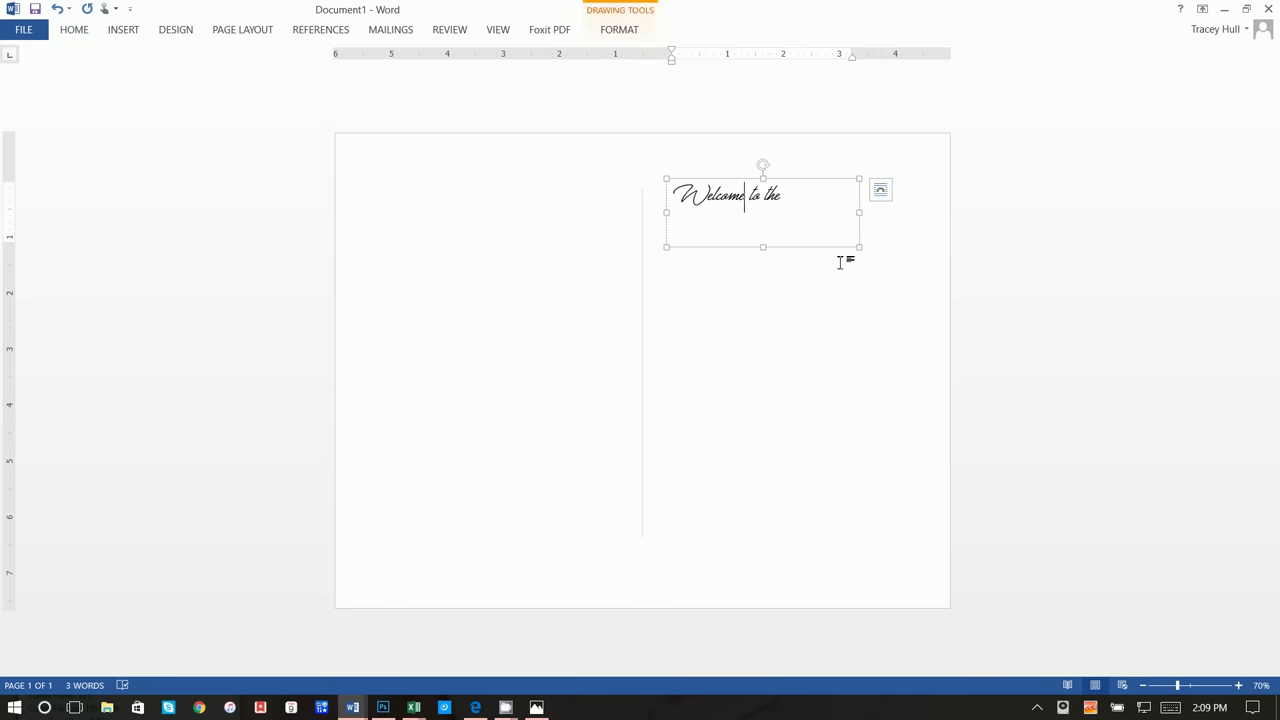
left_click_drag(861, 238, 829, 209)
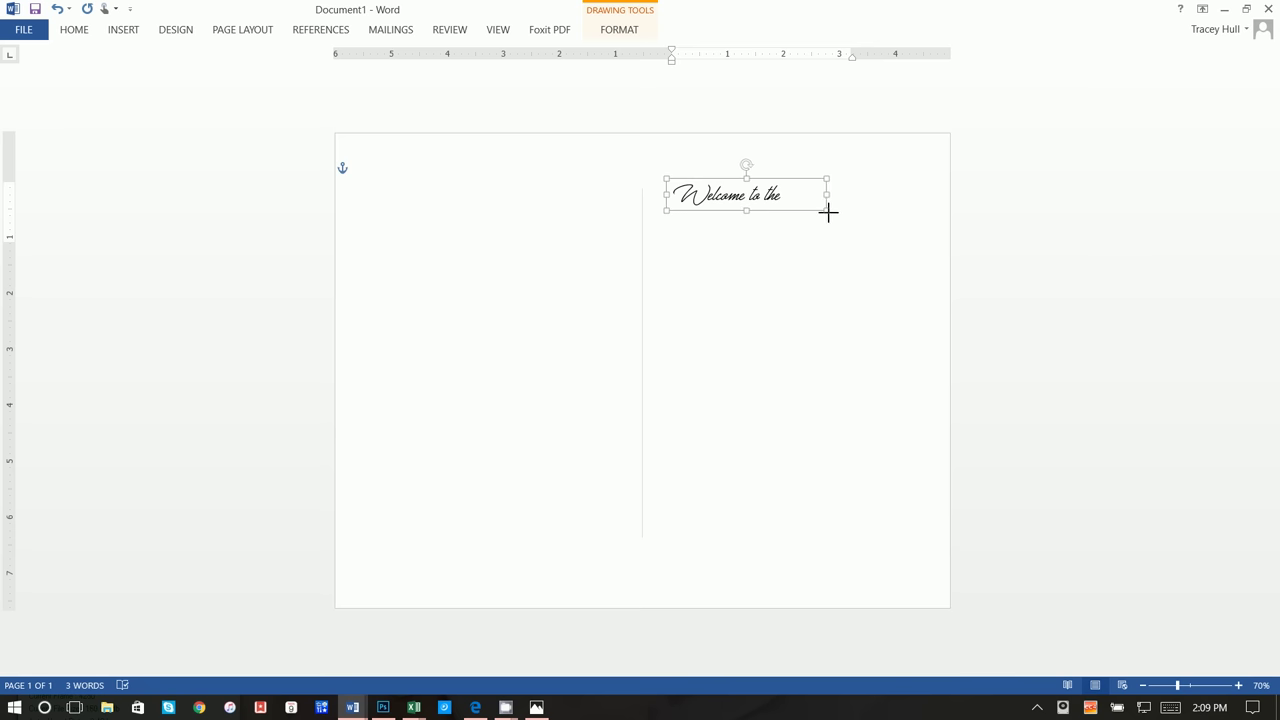
left_click(814, 237)
Draw a text box about 4.56" wide by 2" tall below "Welcome to the" and enter "CARNIVAL" in it.
left_click(118, 31)
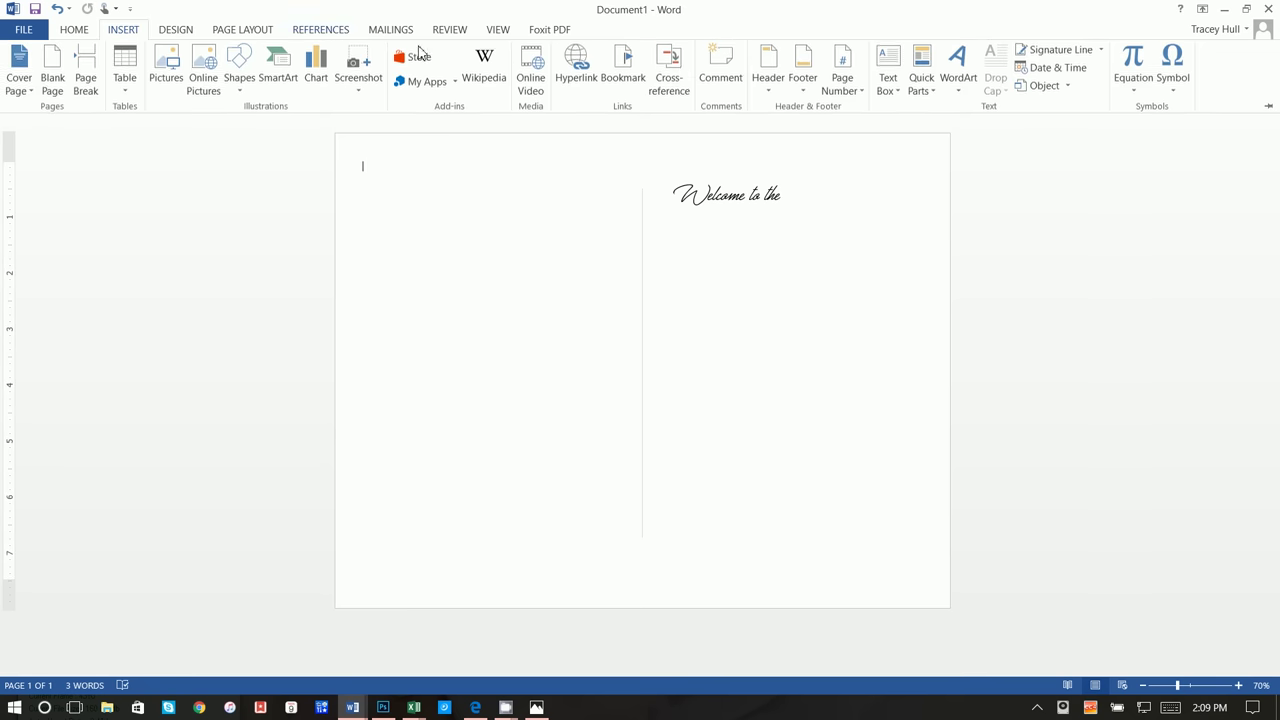
left_click(895, 75)
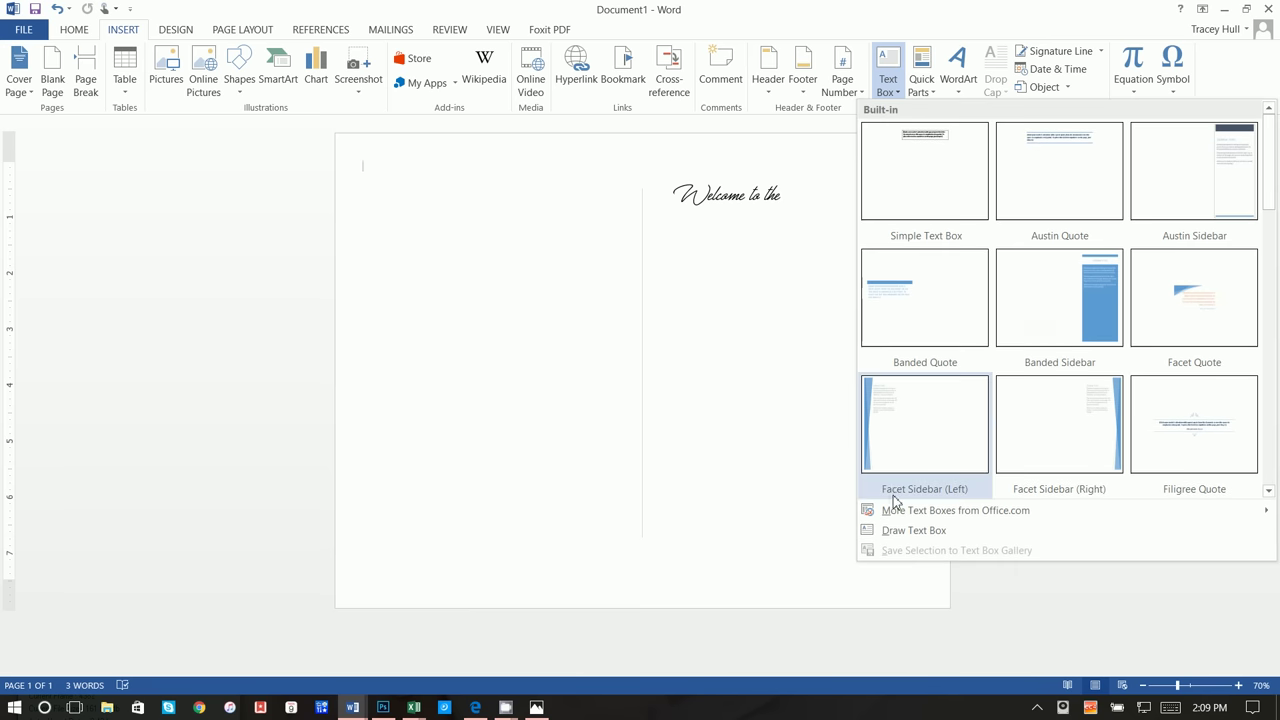
left_click(894, 530)
mouse_move(664, 221)
left_mouse_down()
mouse_move(860, 357)
mouse_move(937, 371)
mouse_move(920, 333)
left_mouse_up()
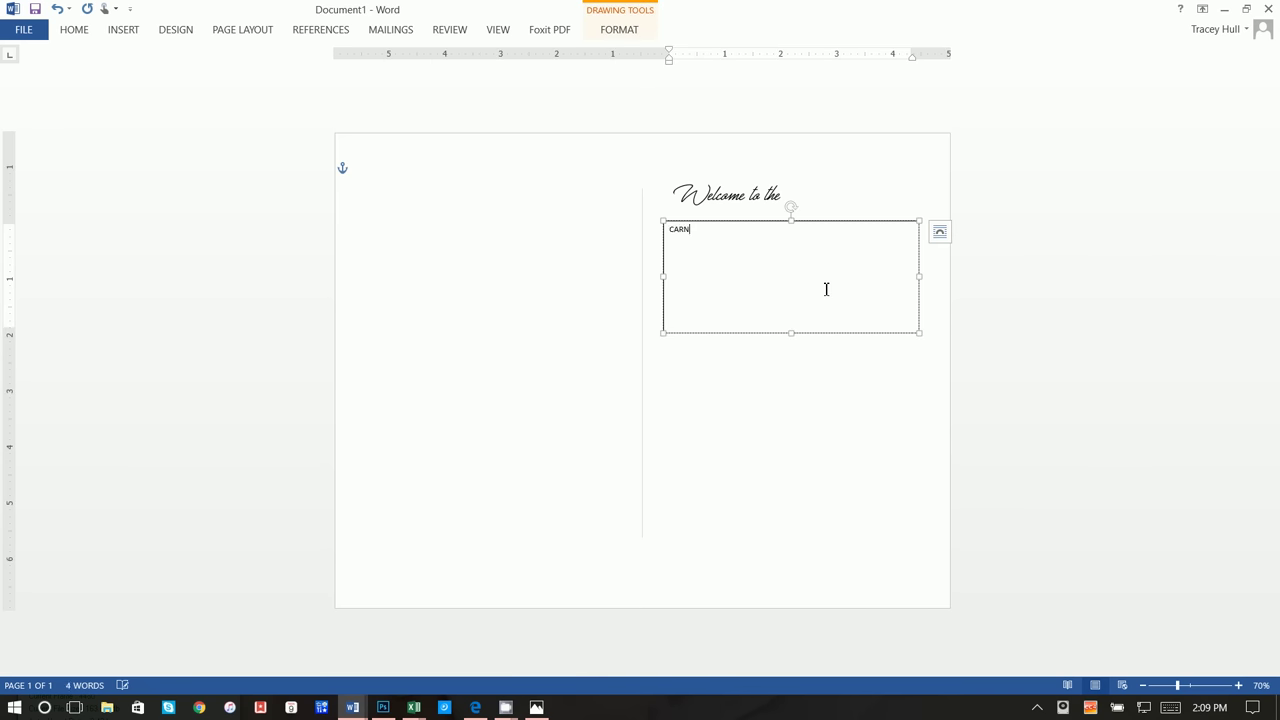
Remove the fill and the outline from the "CARNIVAL" text box.
double_click(698, 230)
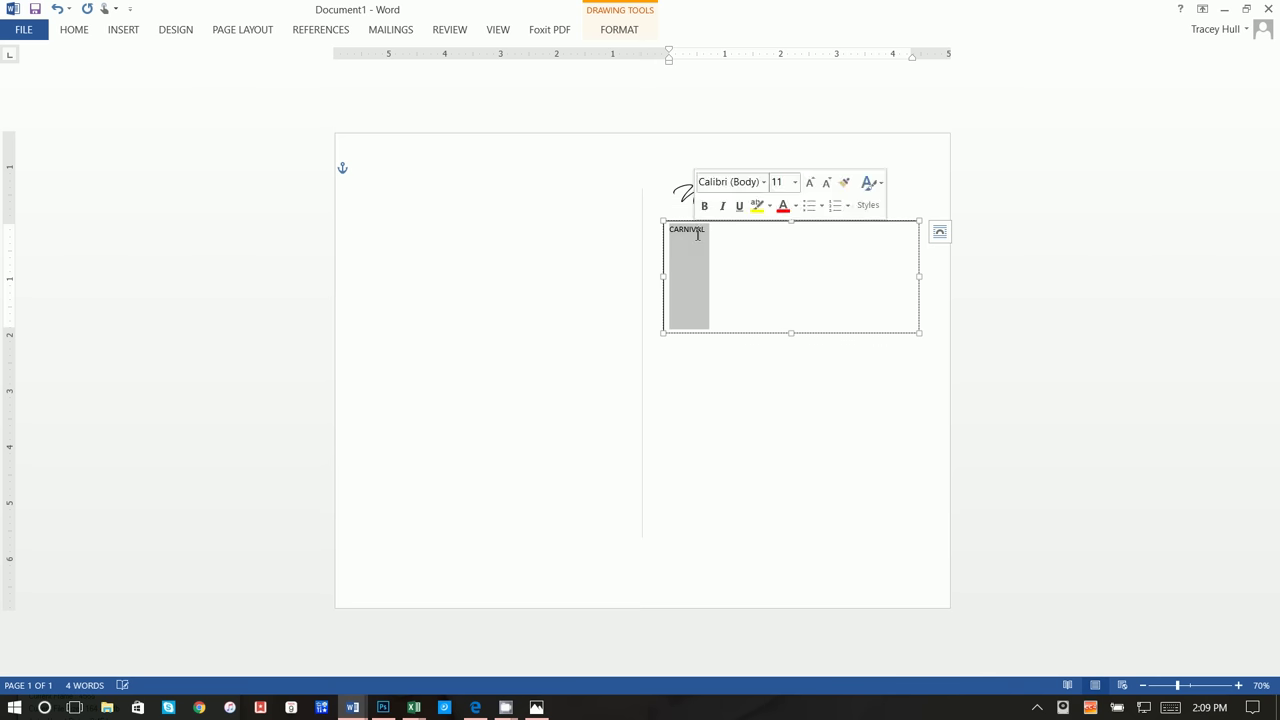
left_click(619, 30)
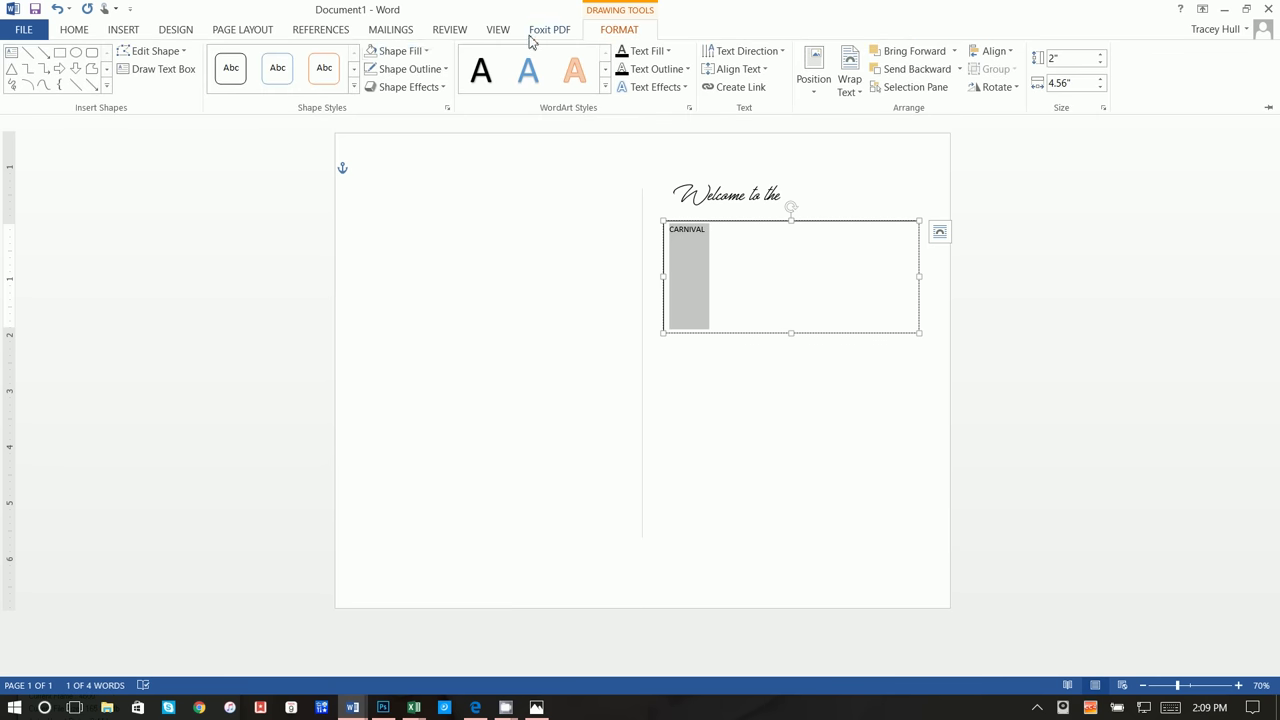
left_click(405, 52)
left_click(394, 169)
left_click(413, 70)
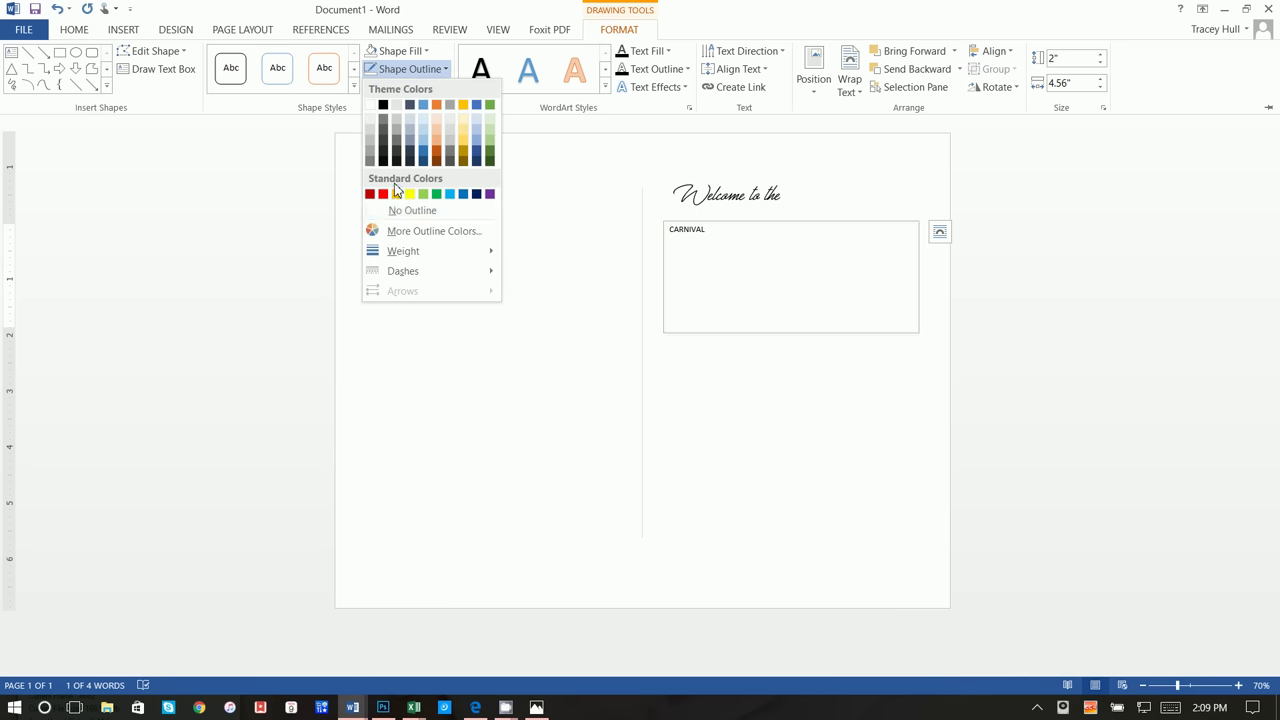
left_click(397, 211)
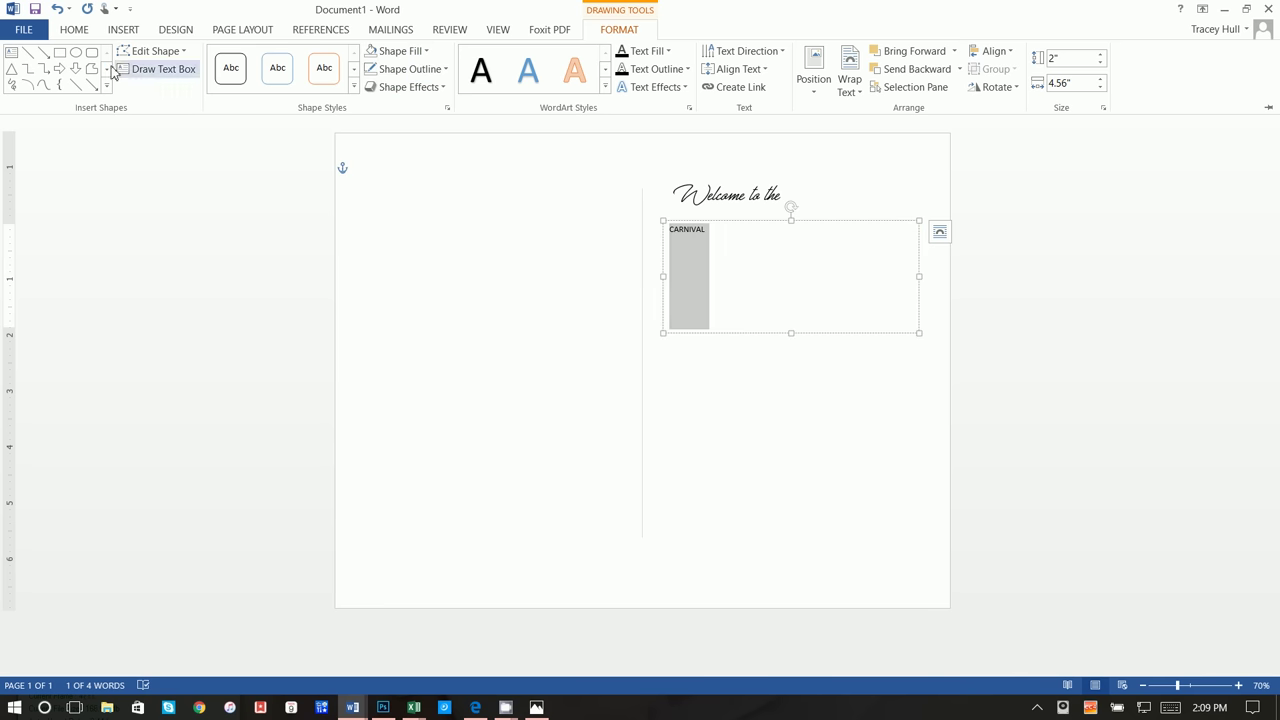
Format the word "CARNIVAL" in the Circus font at size 48.
left_click(80, 30)
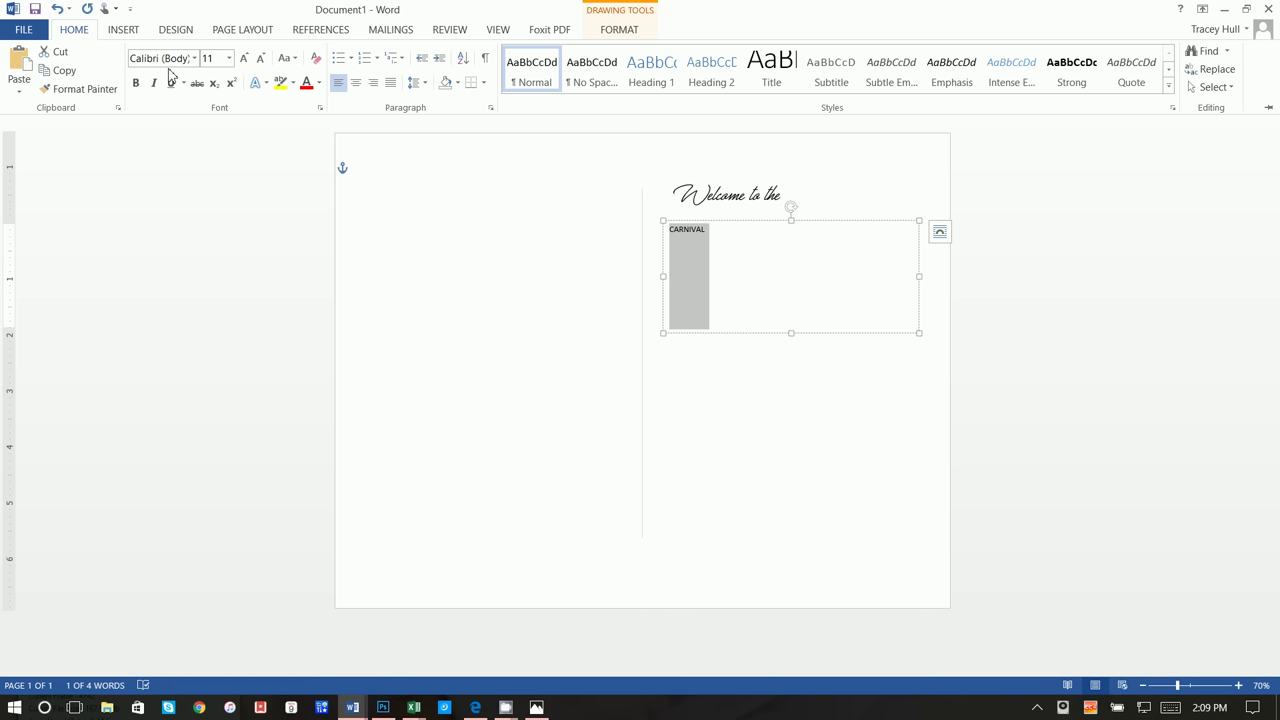
left_click(171, 60)
type("Cie")
type("rcus")
key("Return")
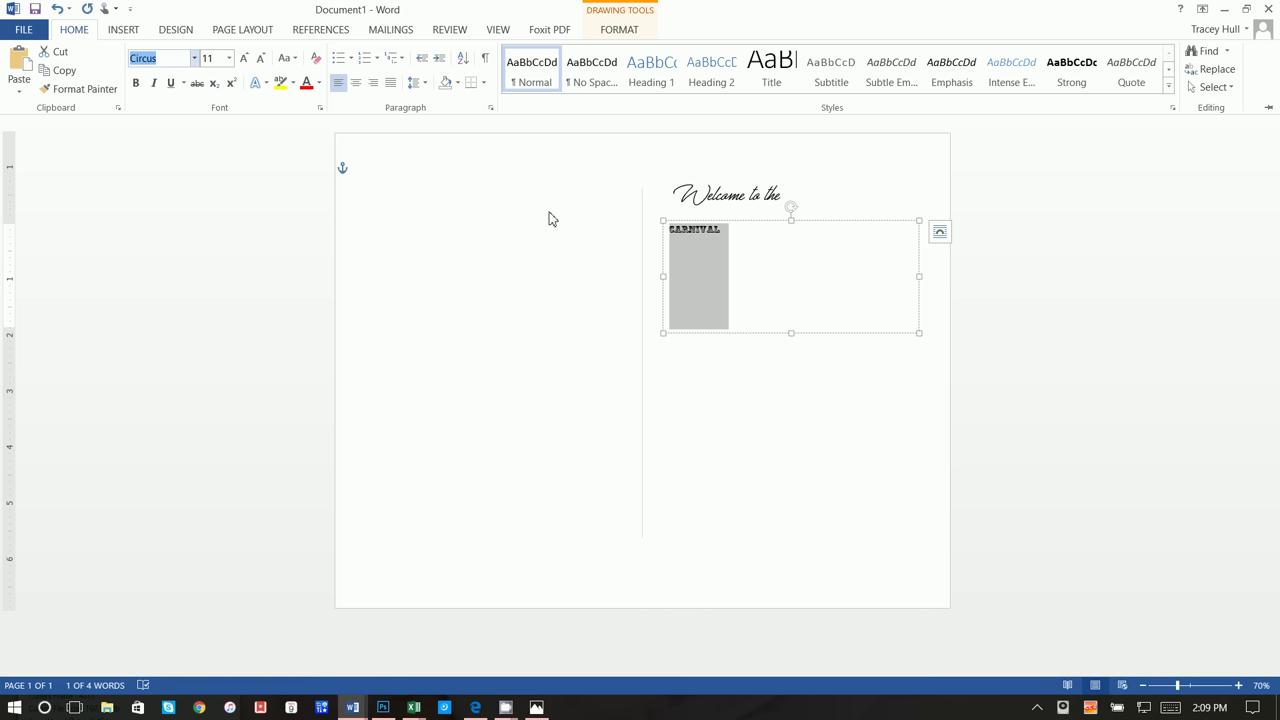
left_click(229, 60)
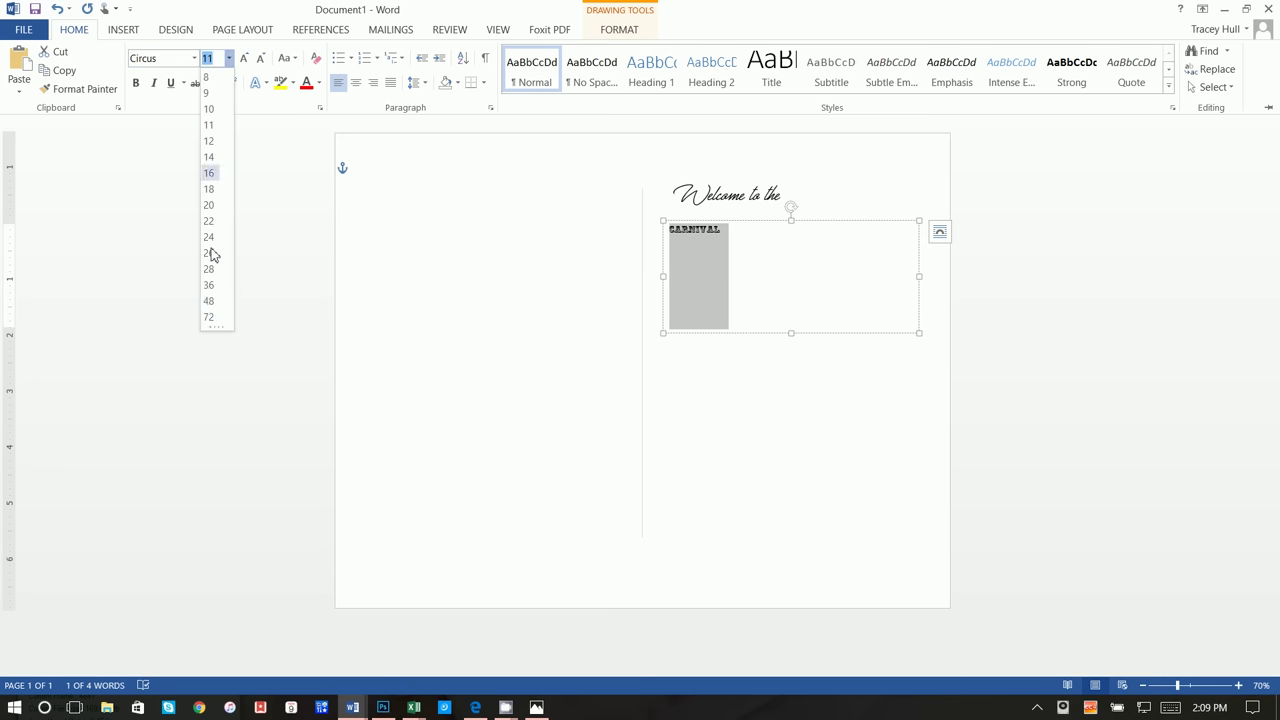
left_click(209, 301)
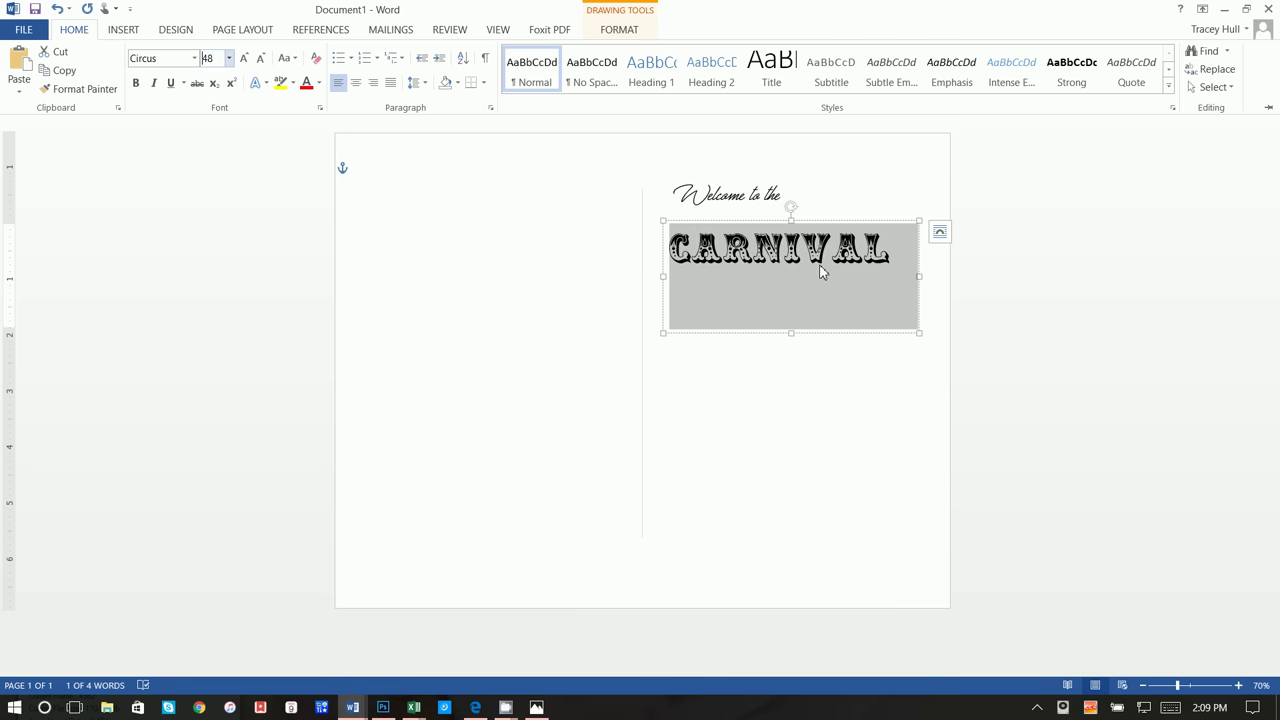
Warp the word "CARNIVAL" with a transform that makes the lettering shrink toward its final letter.
left_click(638, 31)
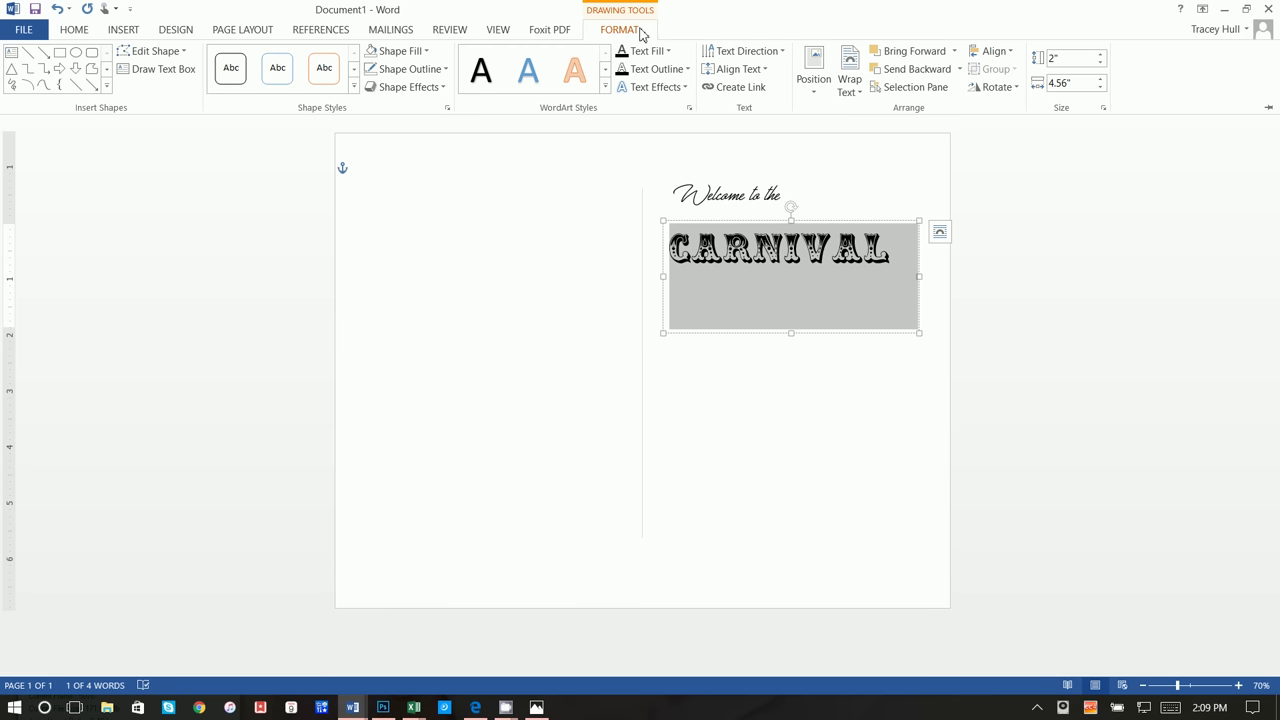
left_click(658, 87)
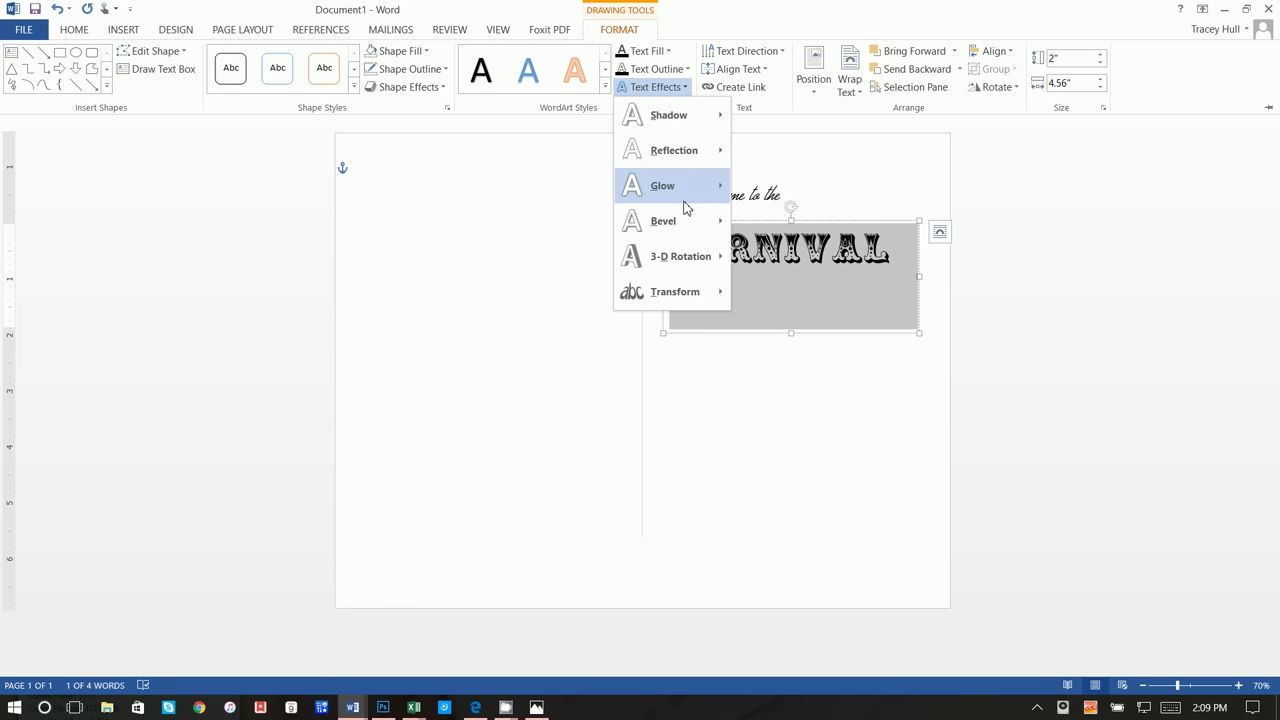
mouse_move(680, 289)
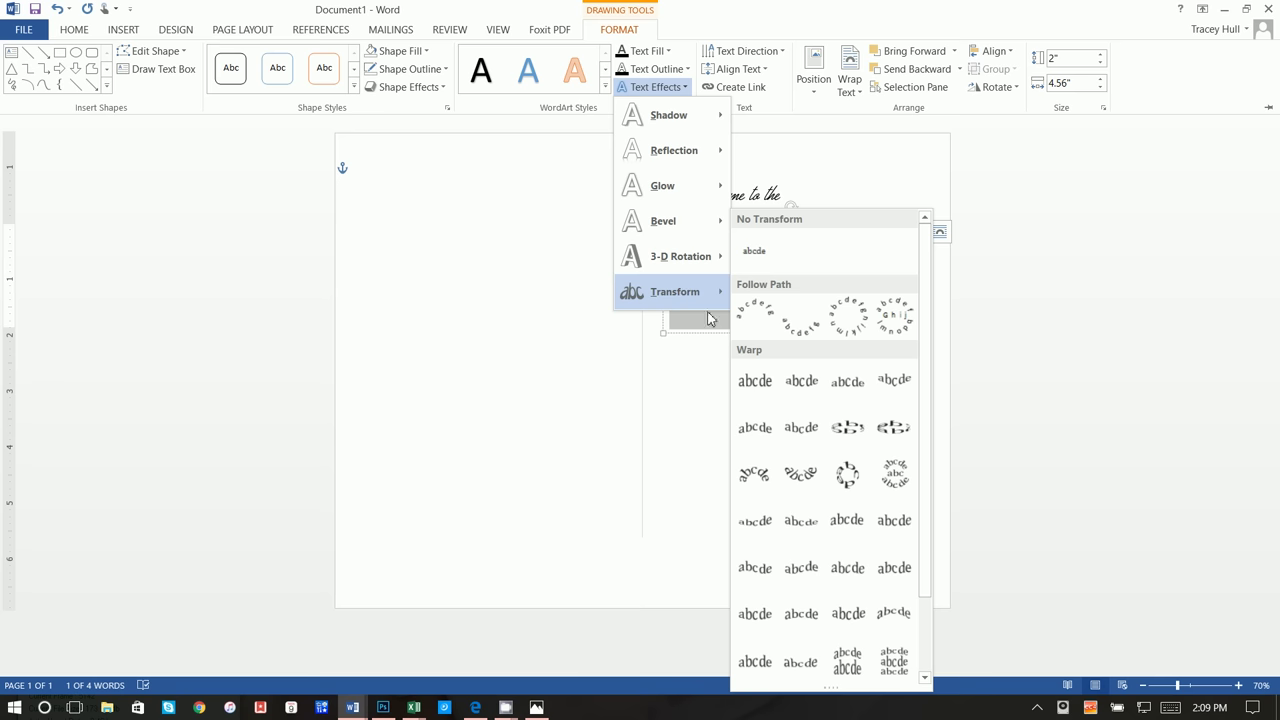
scroll(878, 580, "down", 1)
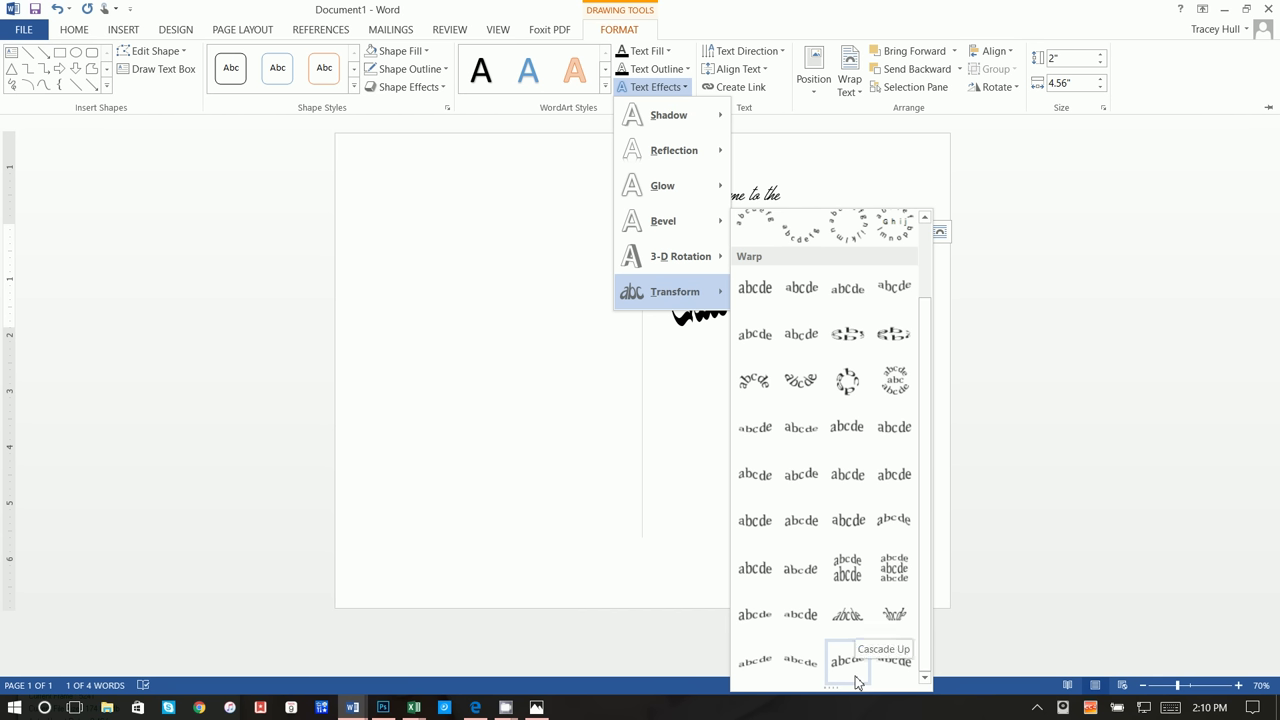
left_click(754, 616)
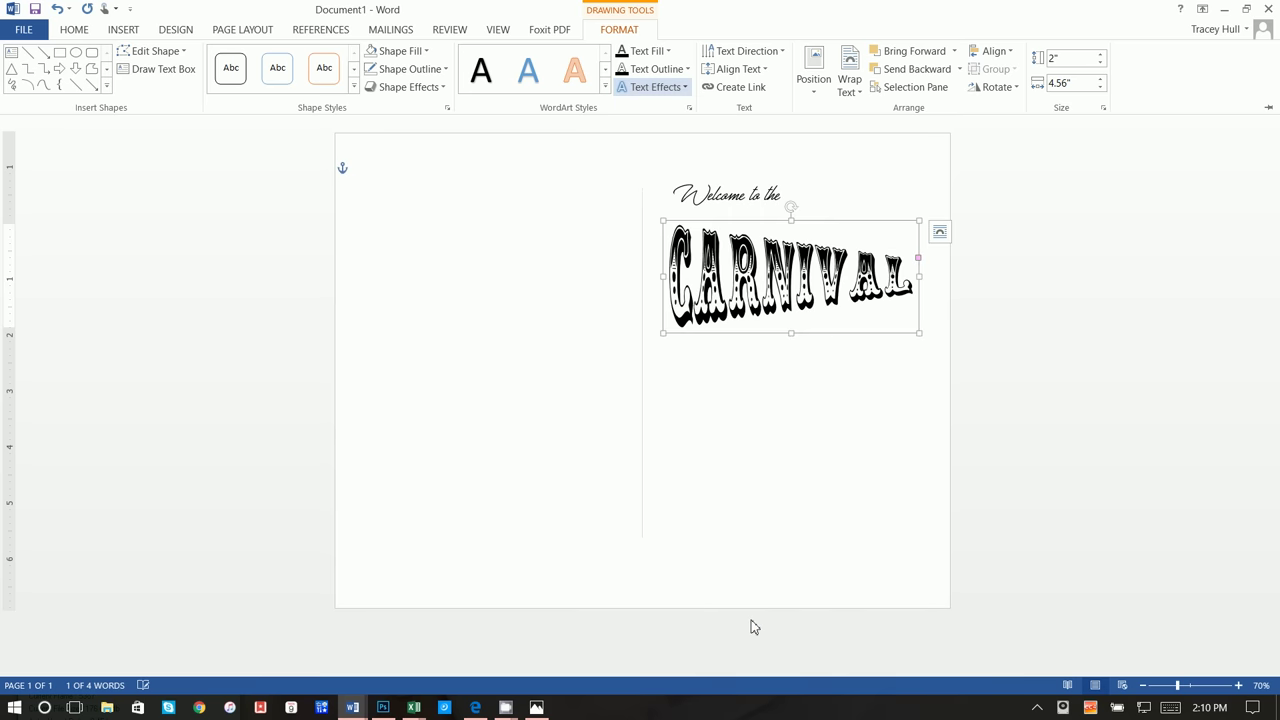
Apply the Cascade Up transform to "CARNIVAL" and move its text box up close beneath "Welcome to the".
left_click(655, 88)
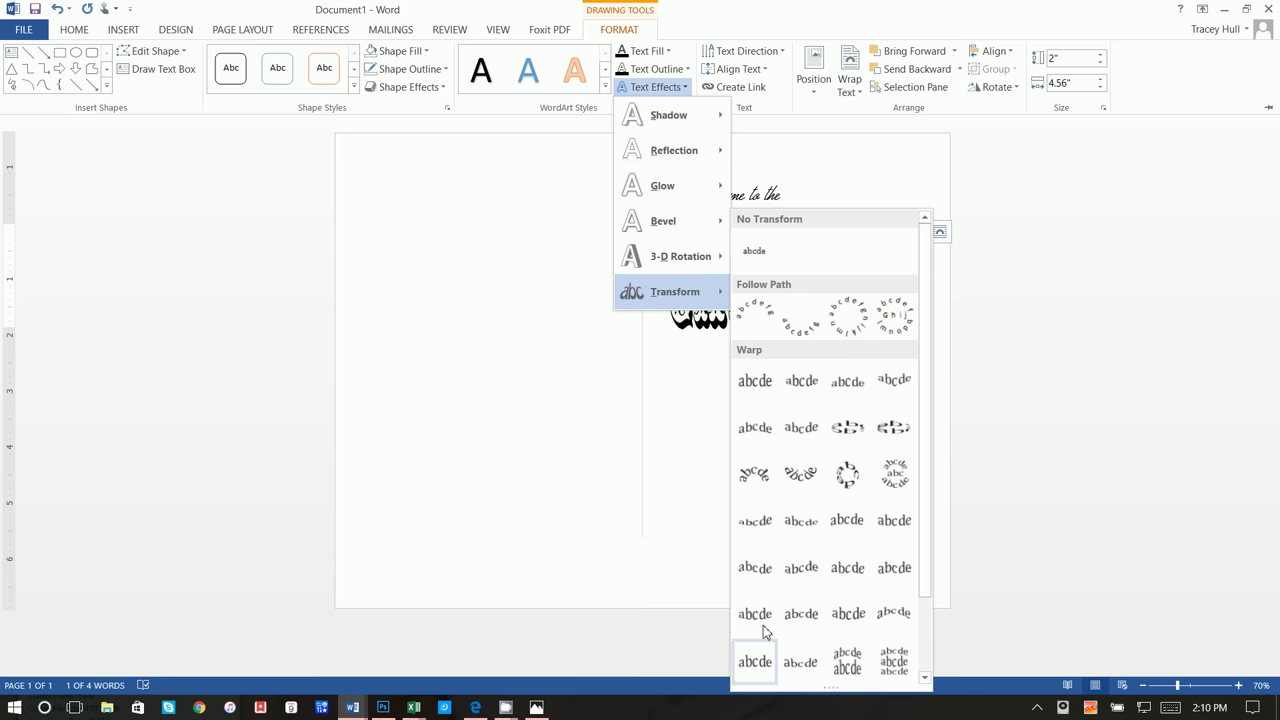
scroll(762, 605, "down", 2)
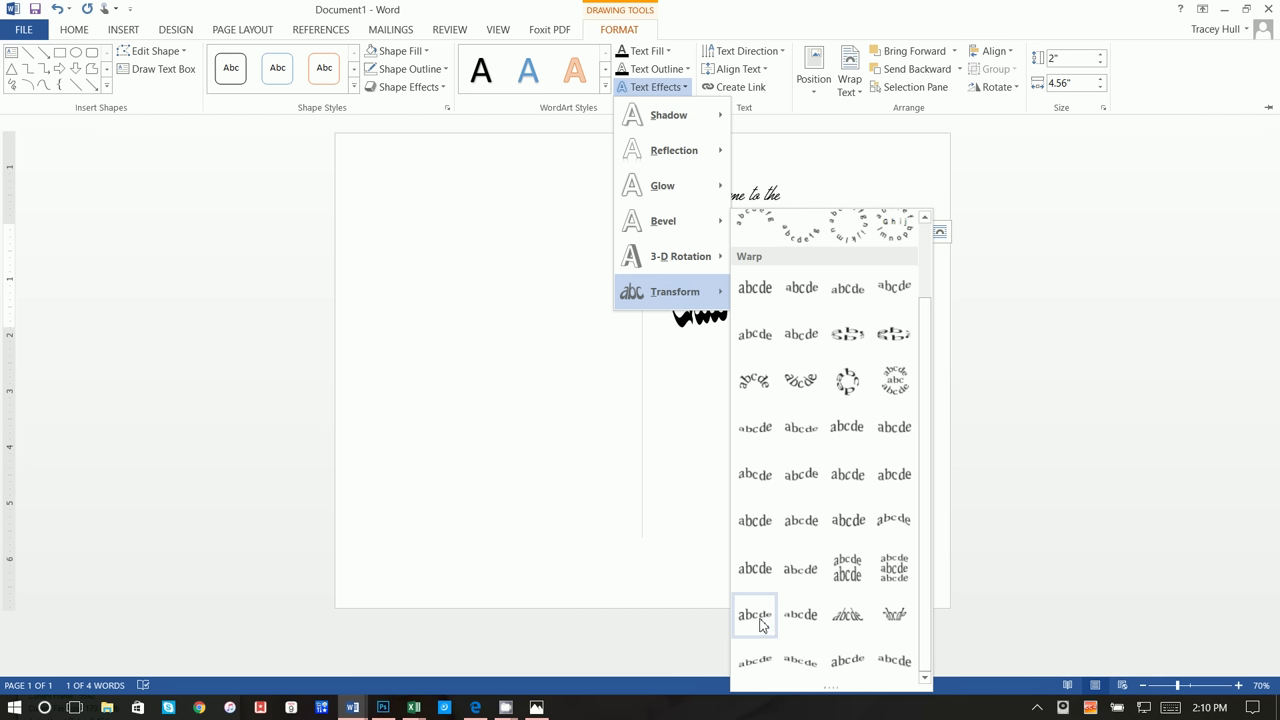
left_click(843, 665)
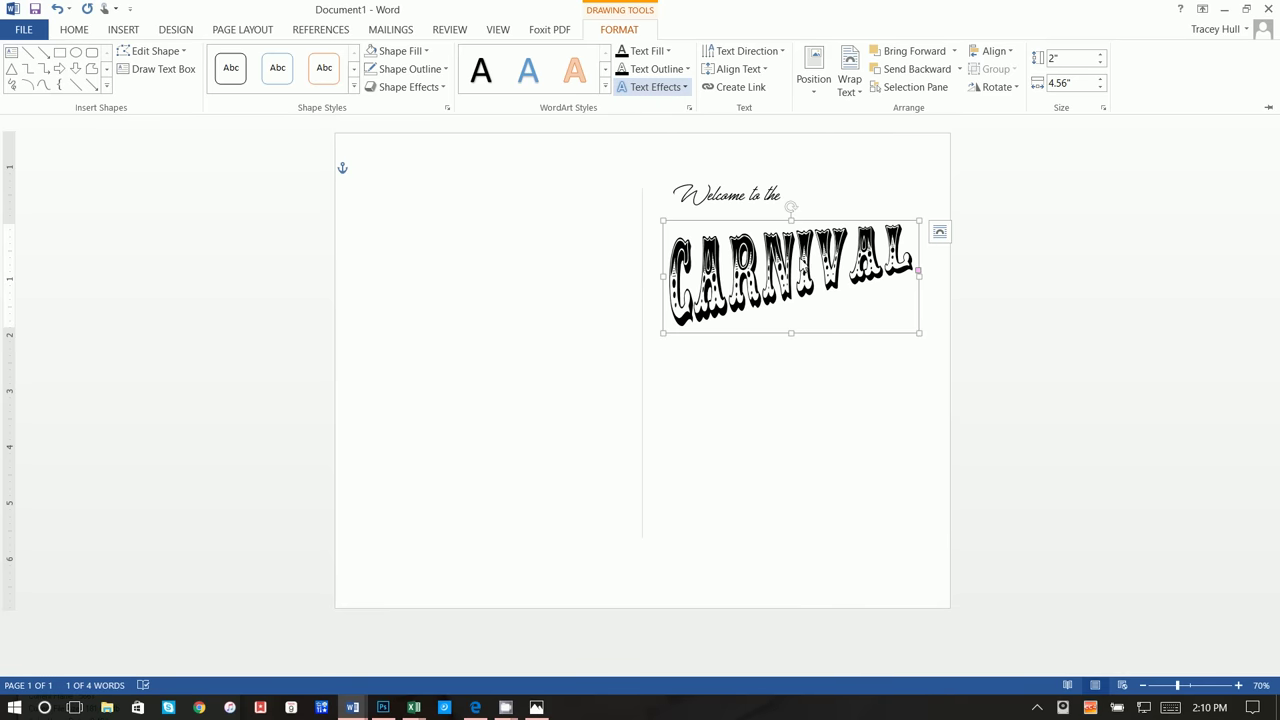
key("ctrl+F1")
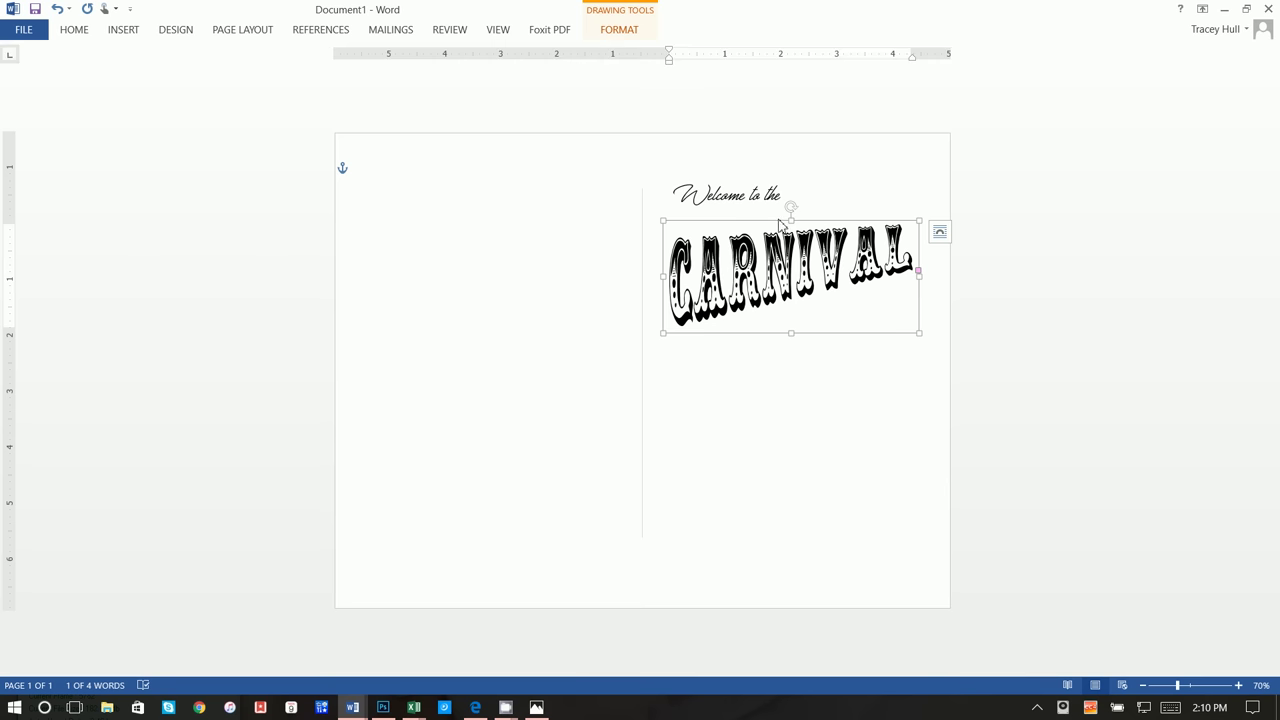
left_click_drag(779, 222, 779, 200)
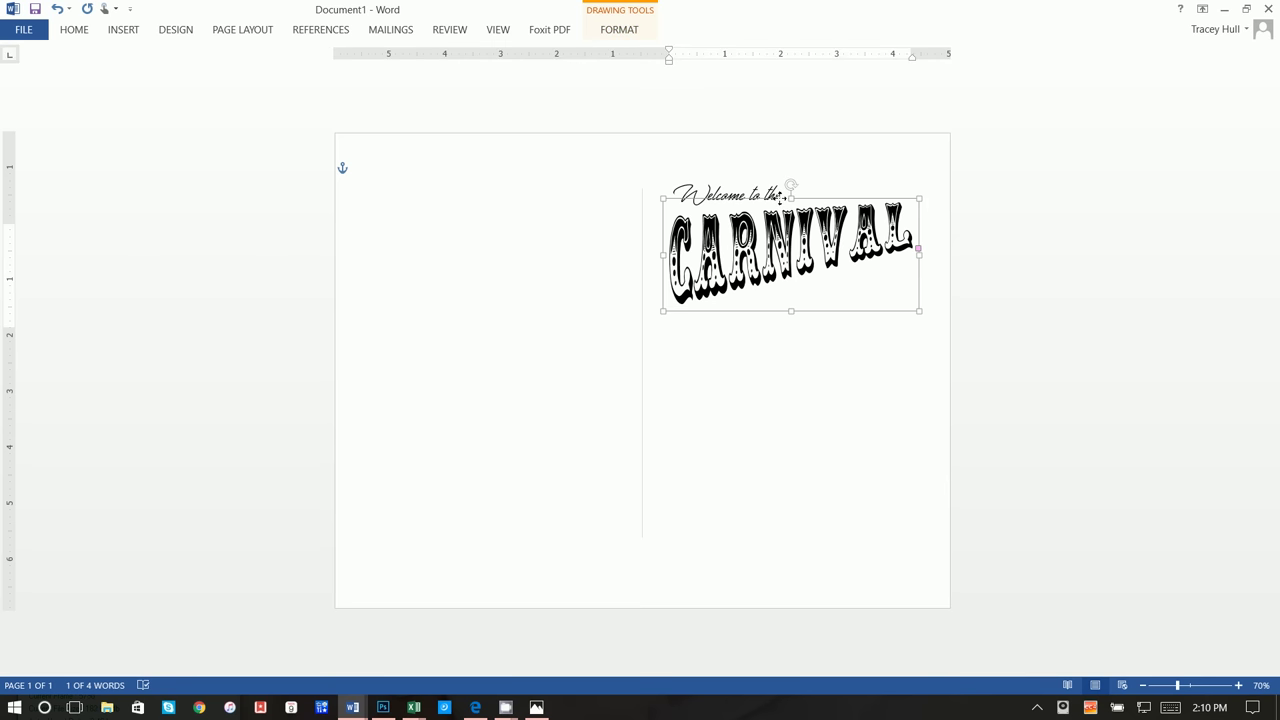
Fill the "CARNIVAL" lettering with a gradient variation that fades from dark at the top to light at the bottom.
left_click(624, 29)
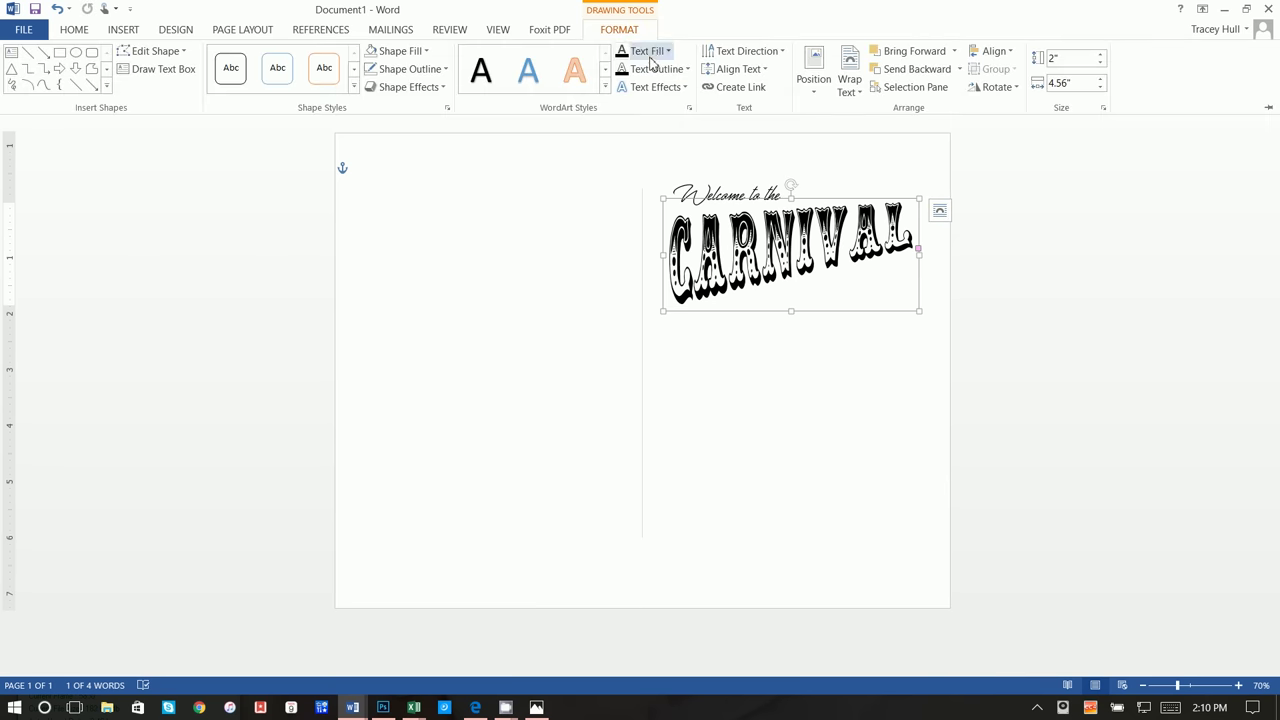
left_click(648, 50)
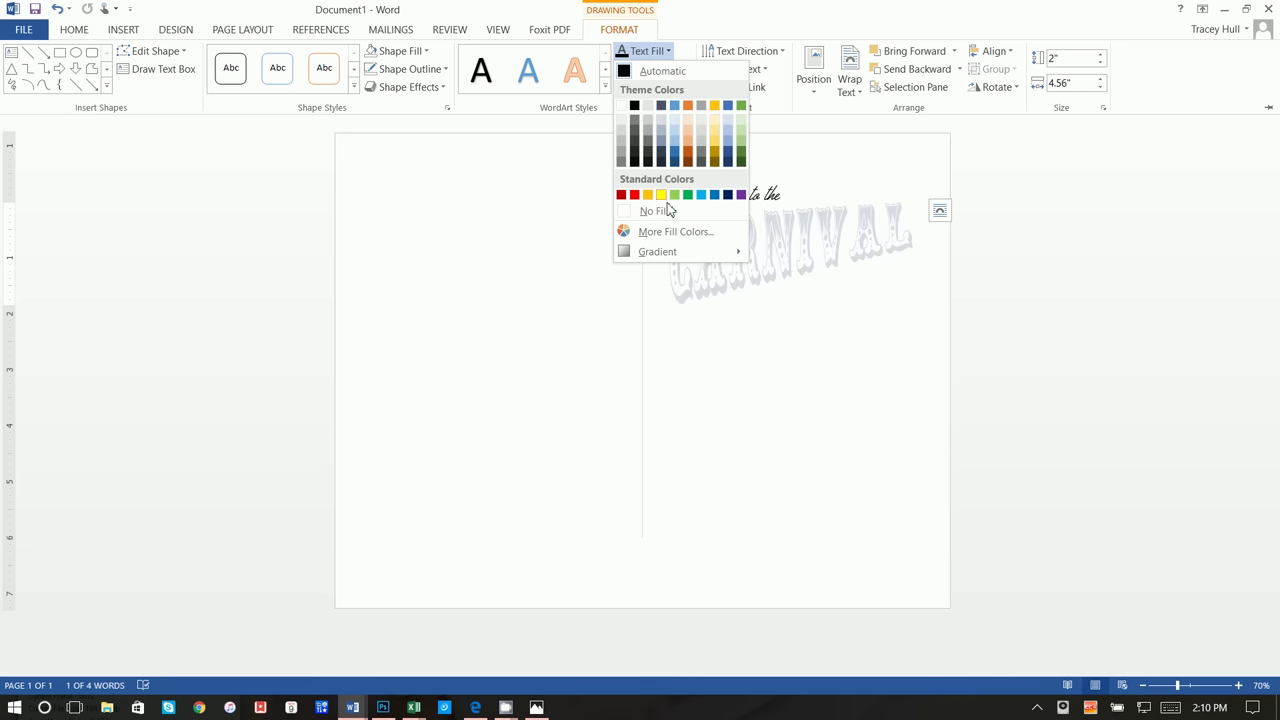
mouse_move(674, 253)
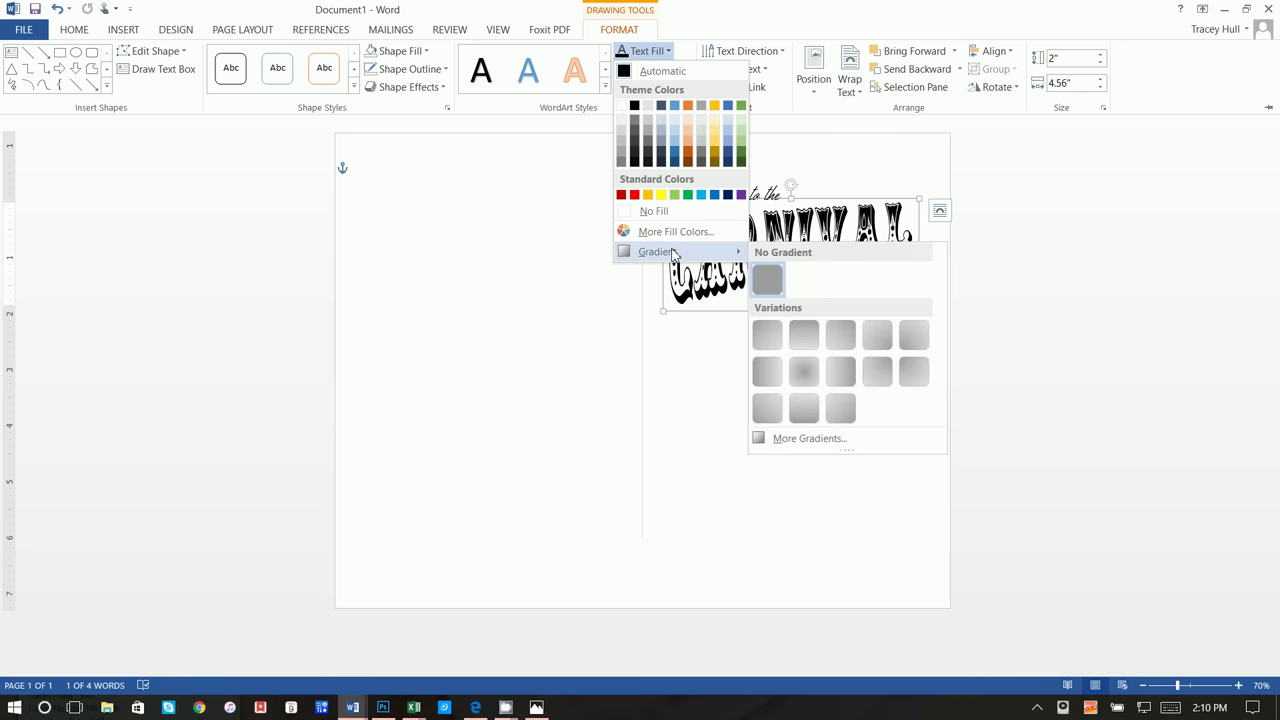
left_click(807, 342)
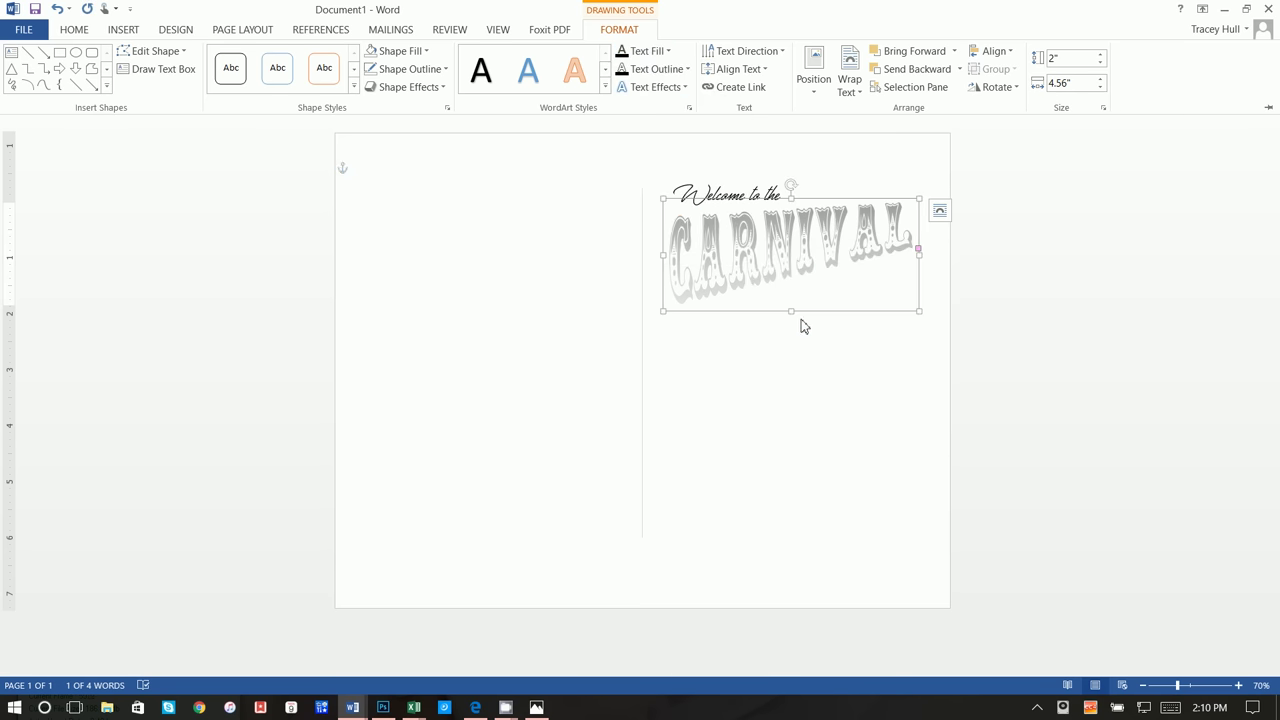
Customize the "CARNIVAL" gradient by making its first stop black and removing the middle stop.
left_click(670, 88)
left_click(665, 51)
left_click(665, 51)
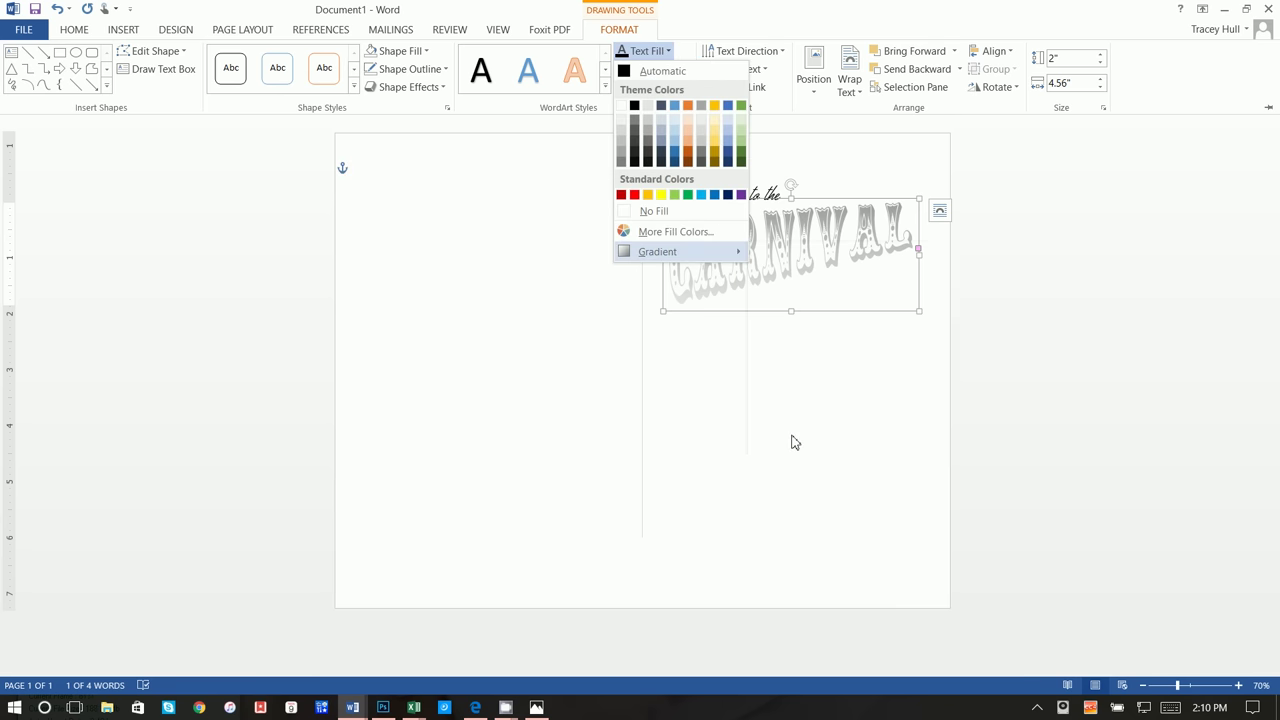
left_click(1017, 466)
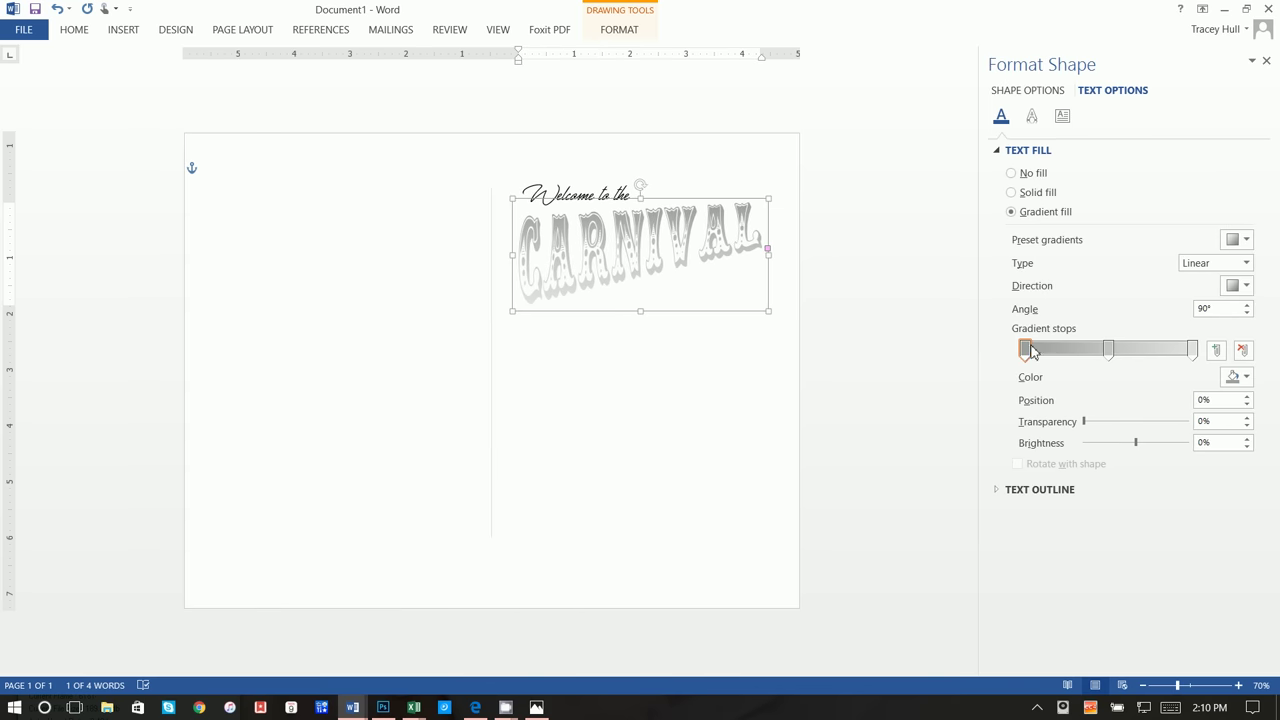
left_click(1026, 348)
left_click(1244, 378)
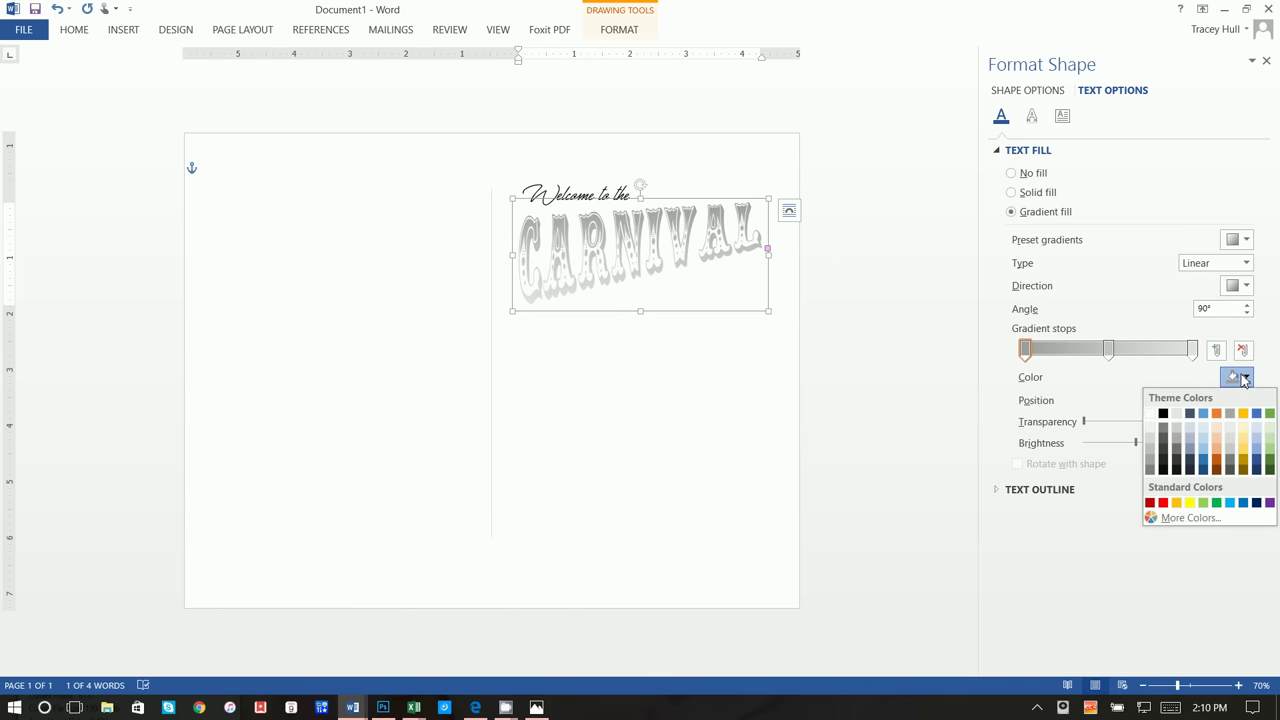
left_click(1167, 418)
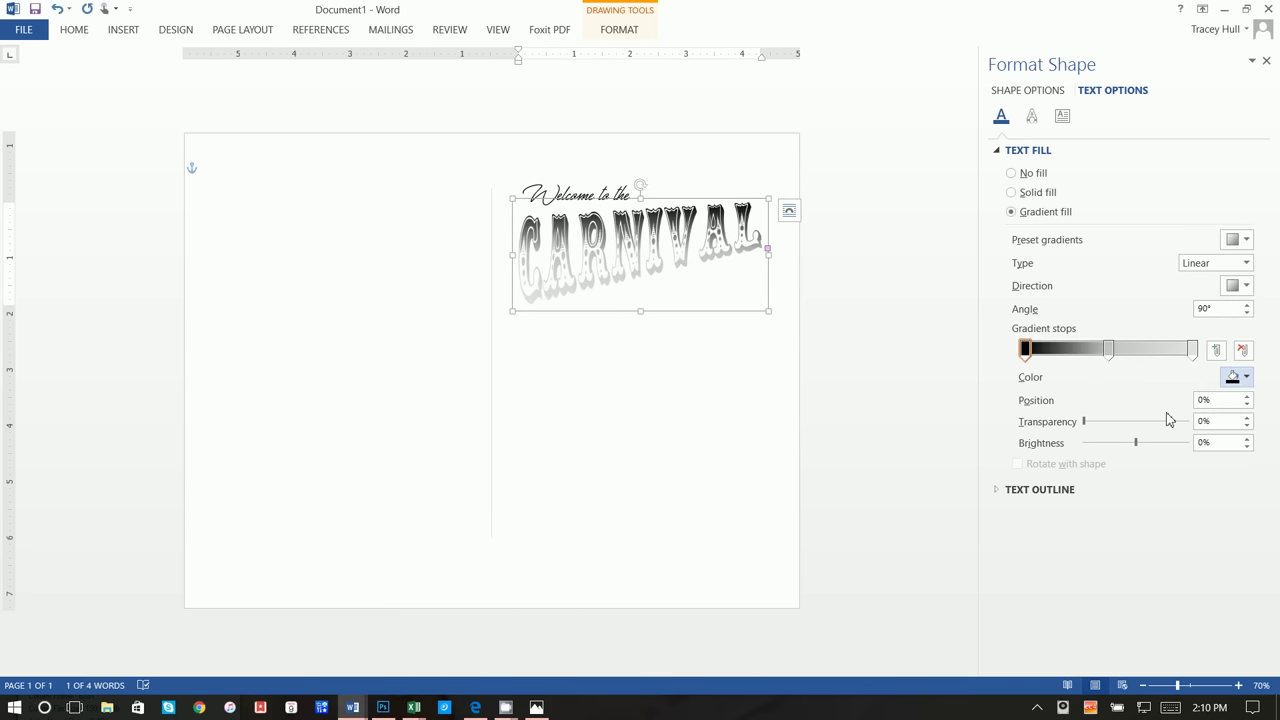
left_click(1109, 350)
left_click(1242, 350)
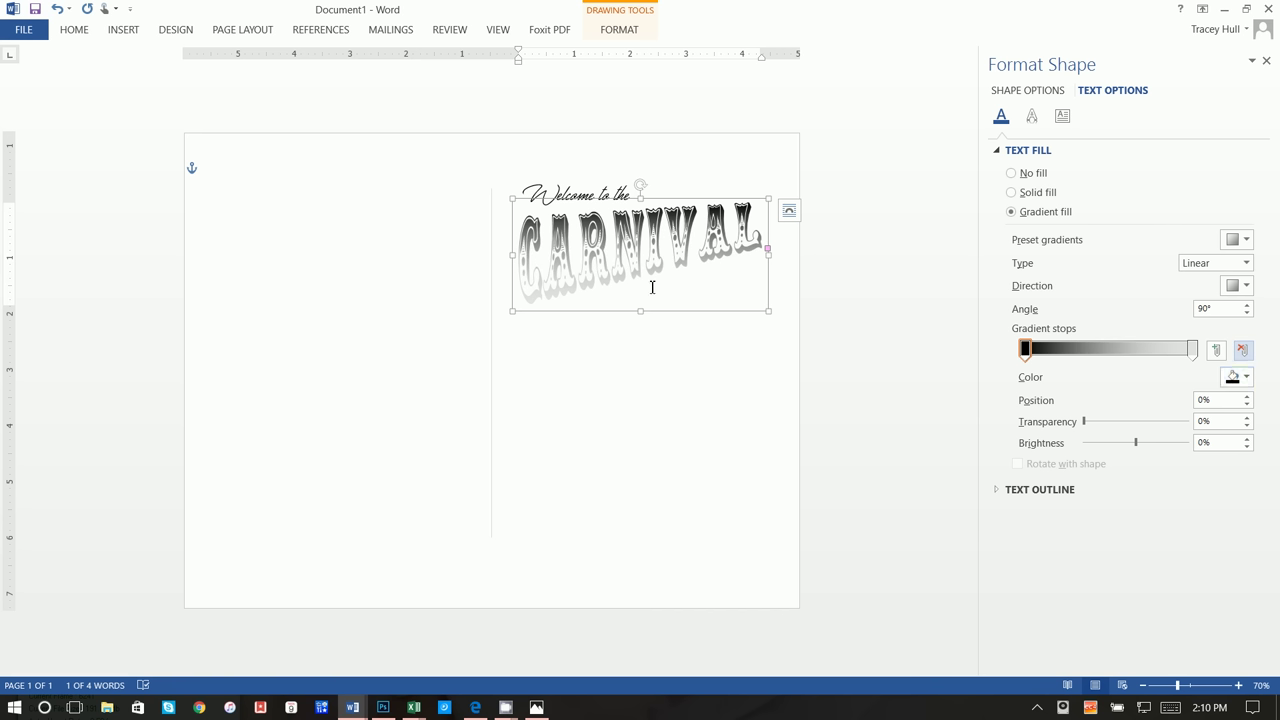
Set the last gradient stop of "CARNIVAL" to the light gray theme color darkened by 25%, and close the formatting options.
left_click(1193, 349)
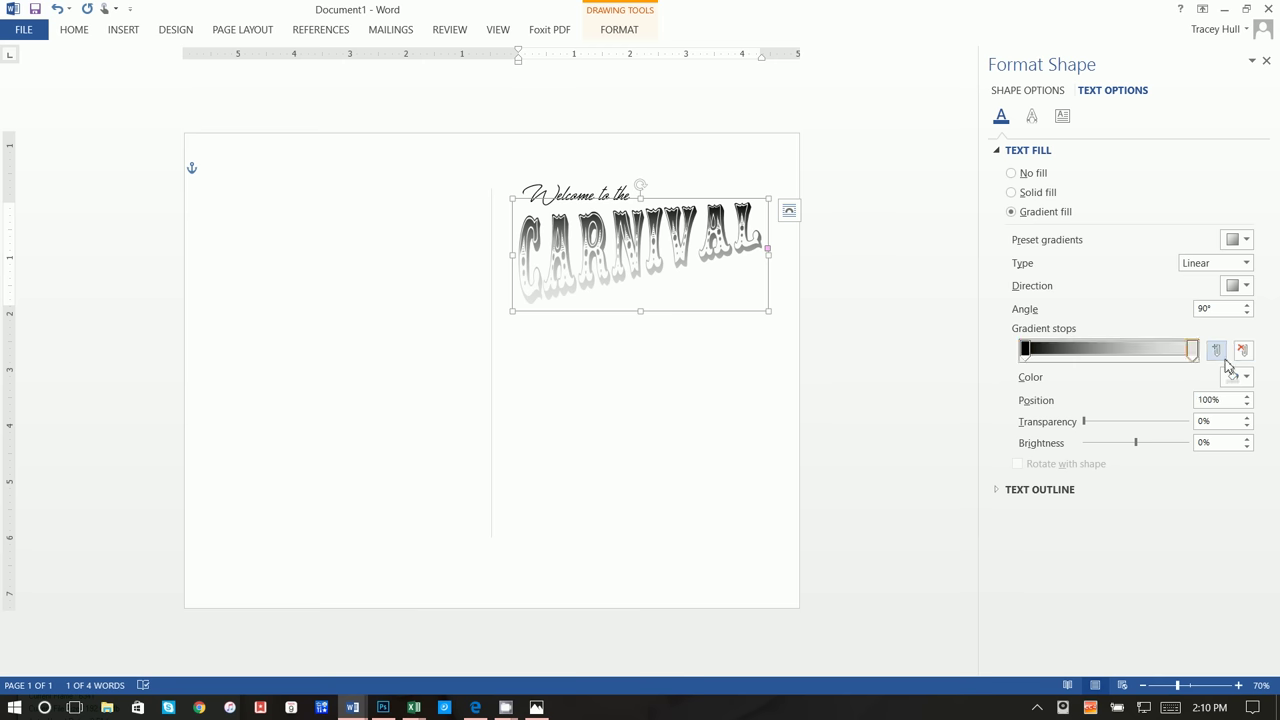
left_click(1233, 380)
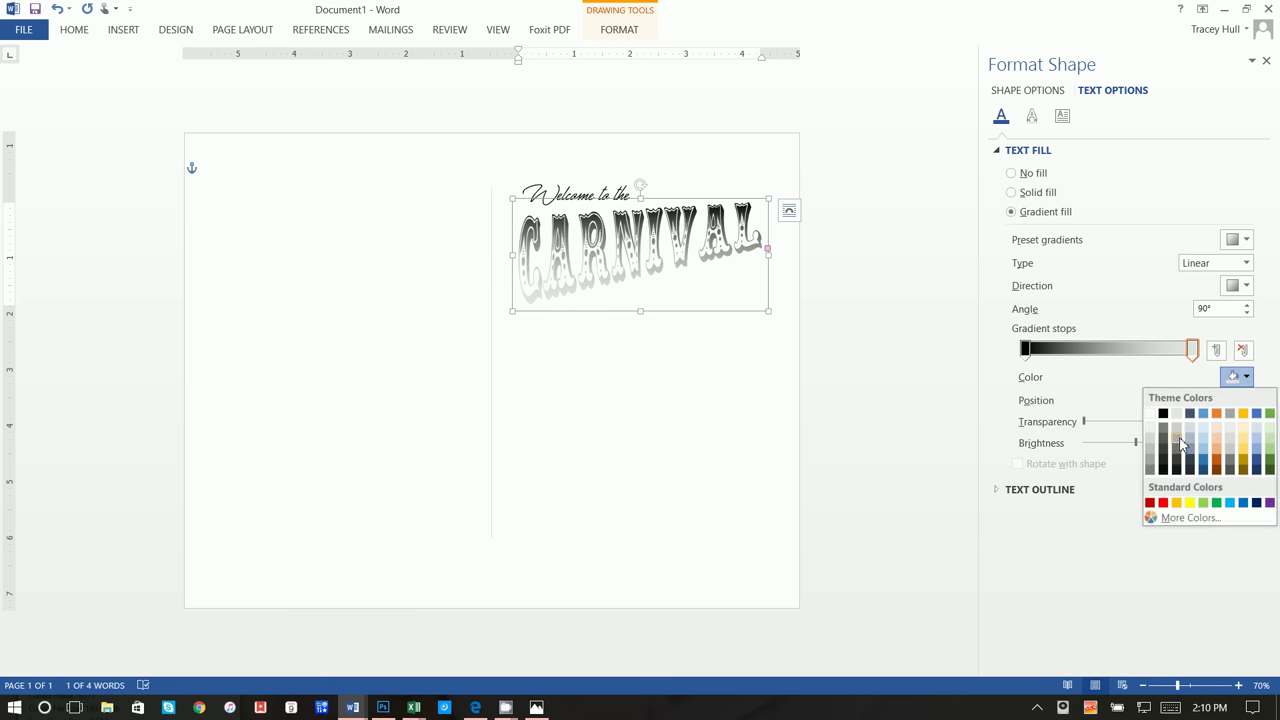
left_click(1180, 455)
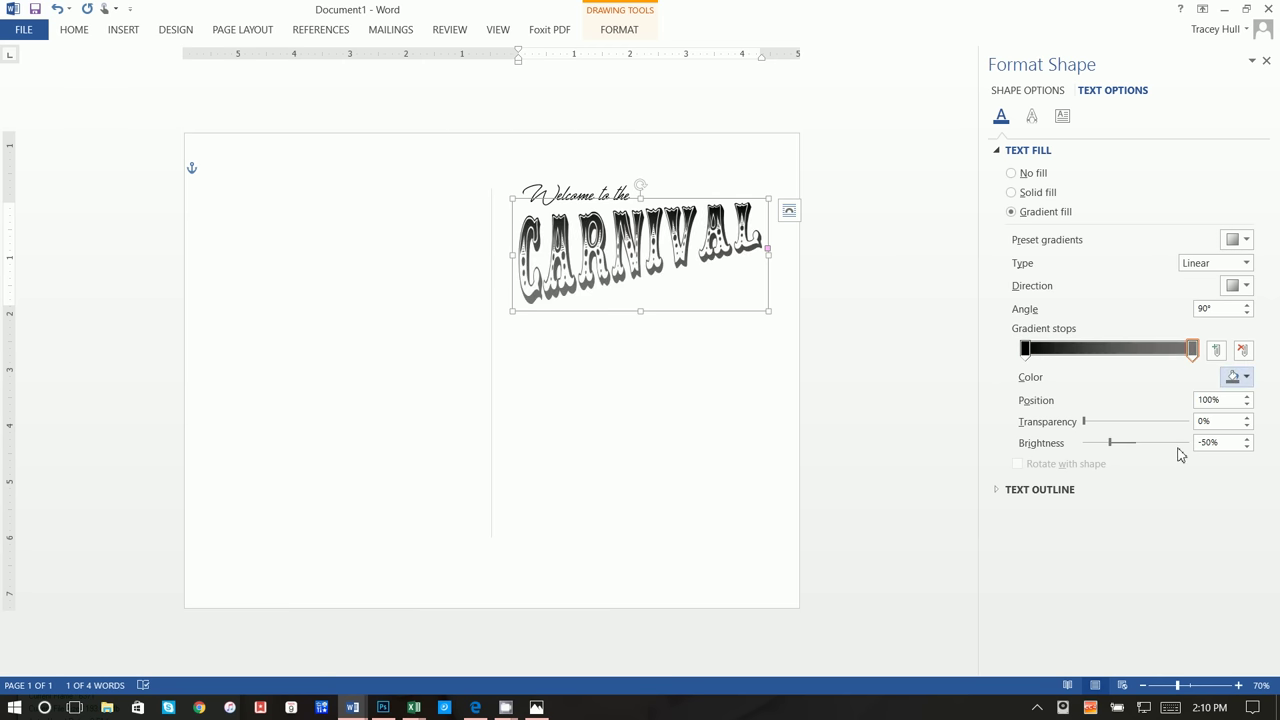
left_click(1231, 374)
left_click(1181, 441)
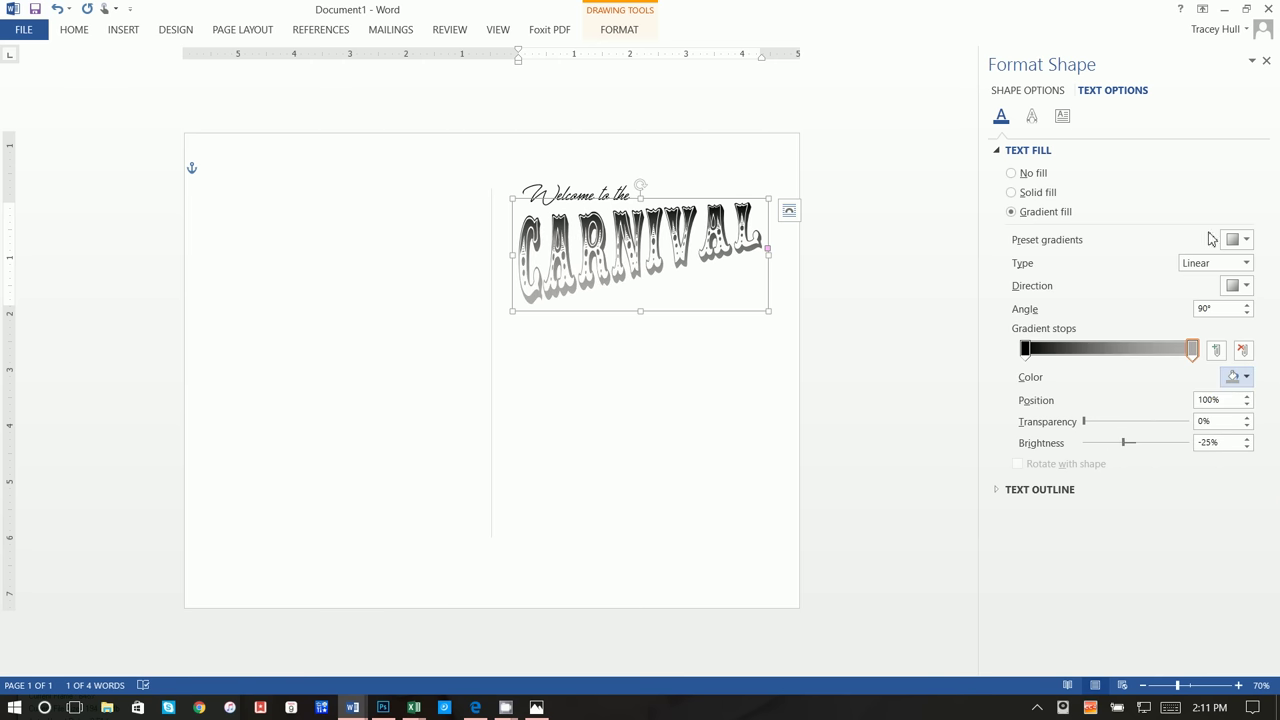
left_click(1266, 62)
left_click(771, 300)
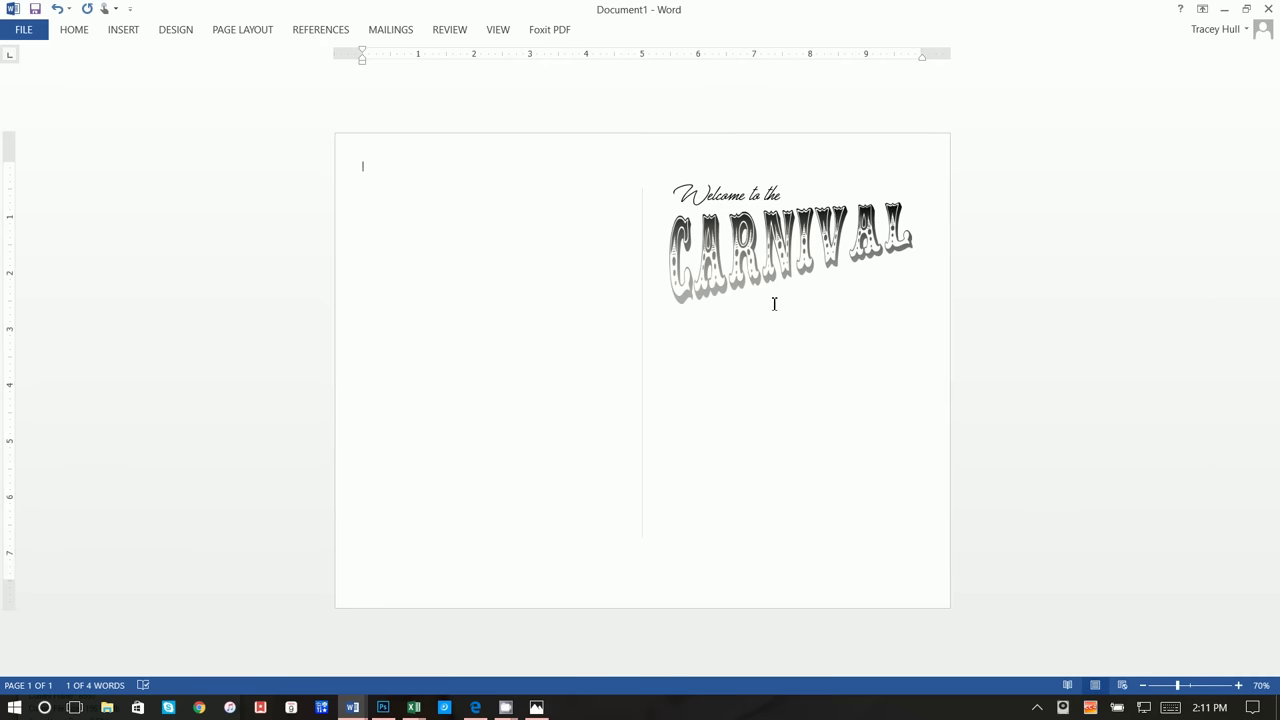
Draw a text box about 0.71" tall below the right half of "CARNIVAL" and enter "Family fun Night" in it.
left_click(123, 29)
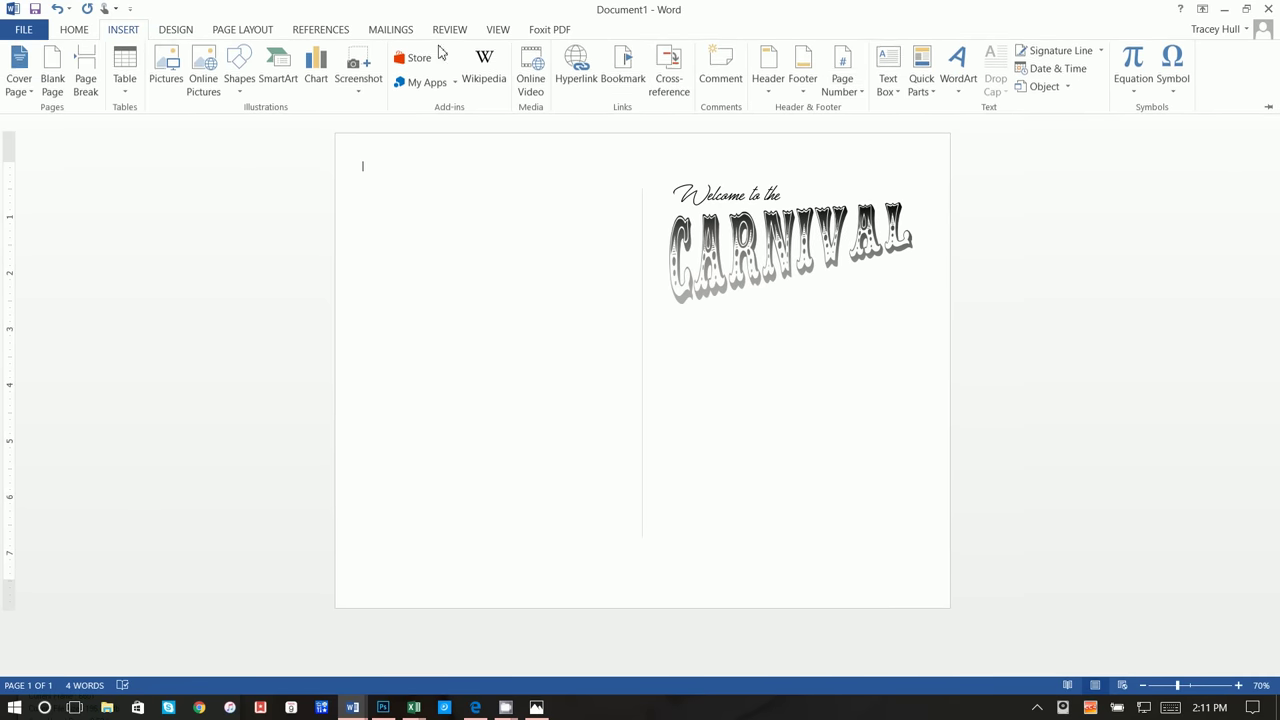
left_click(886, 78)
left_click(930, 530)
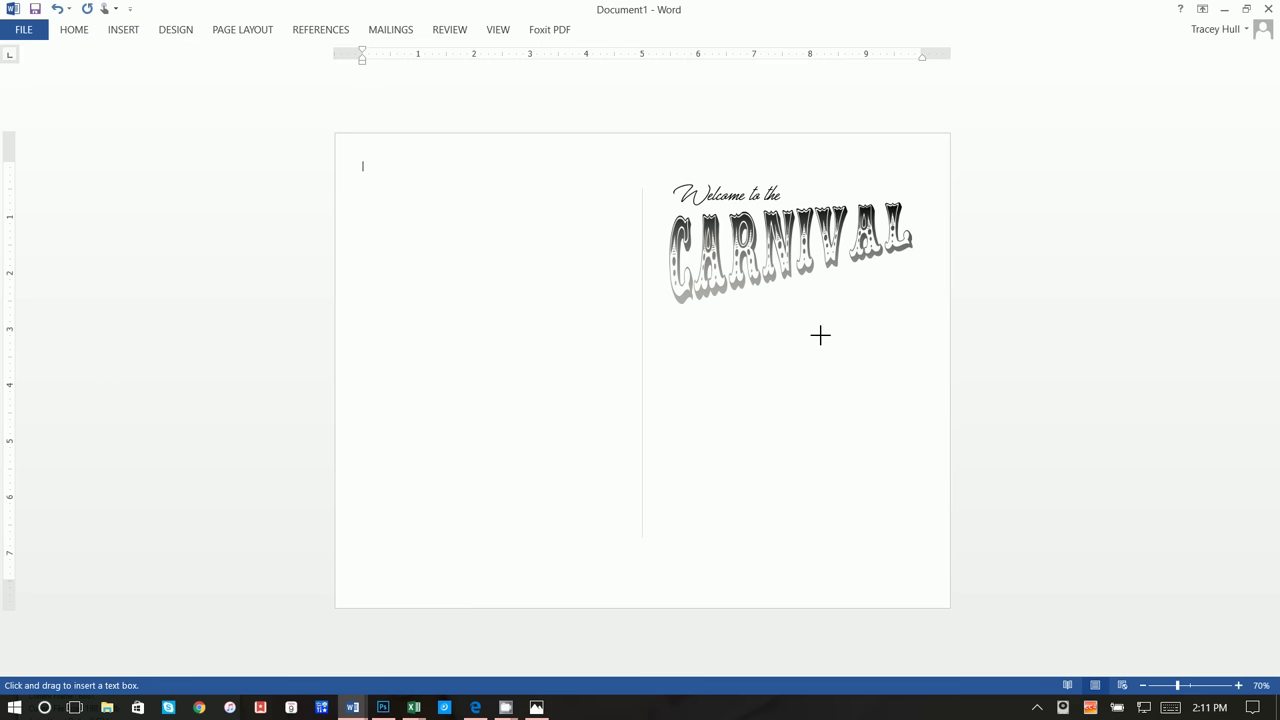
left_click_drag(786, 283, 928, 320)
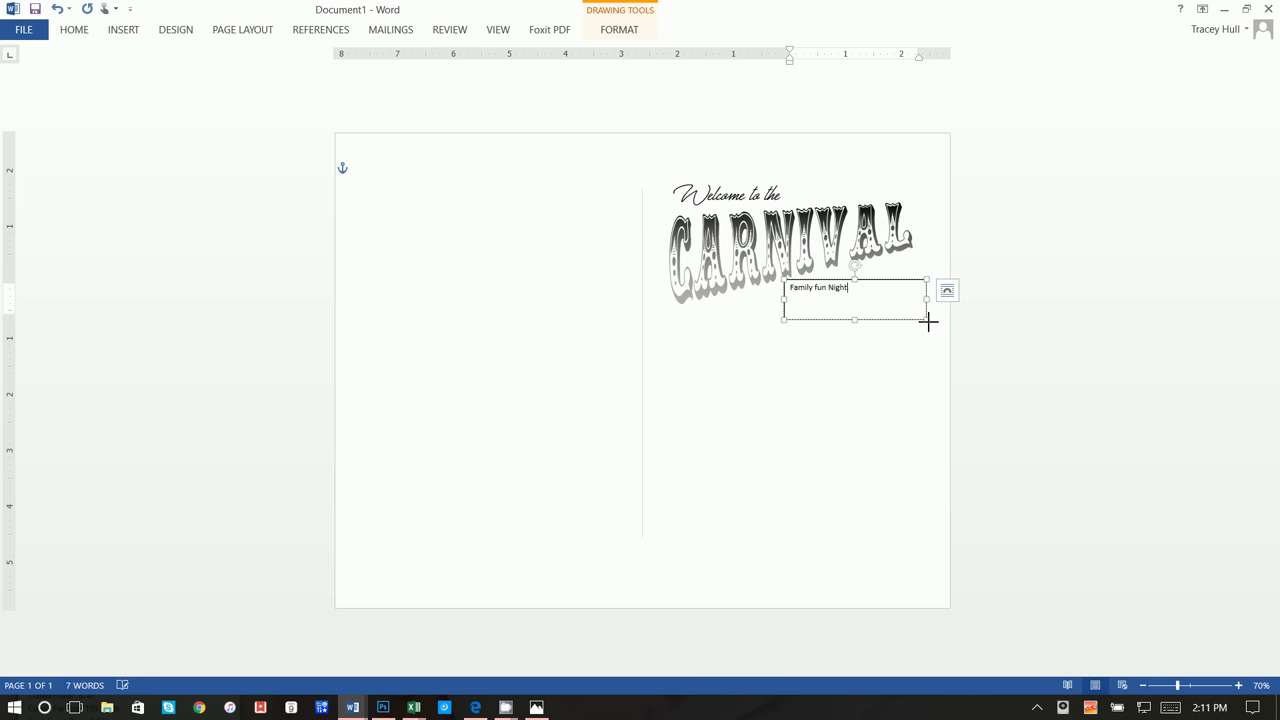
Format the "Family fun Night" text in the AR BONNIE font at size 36.
triple_click(865, 290)
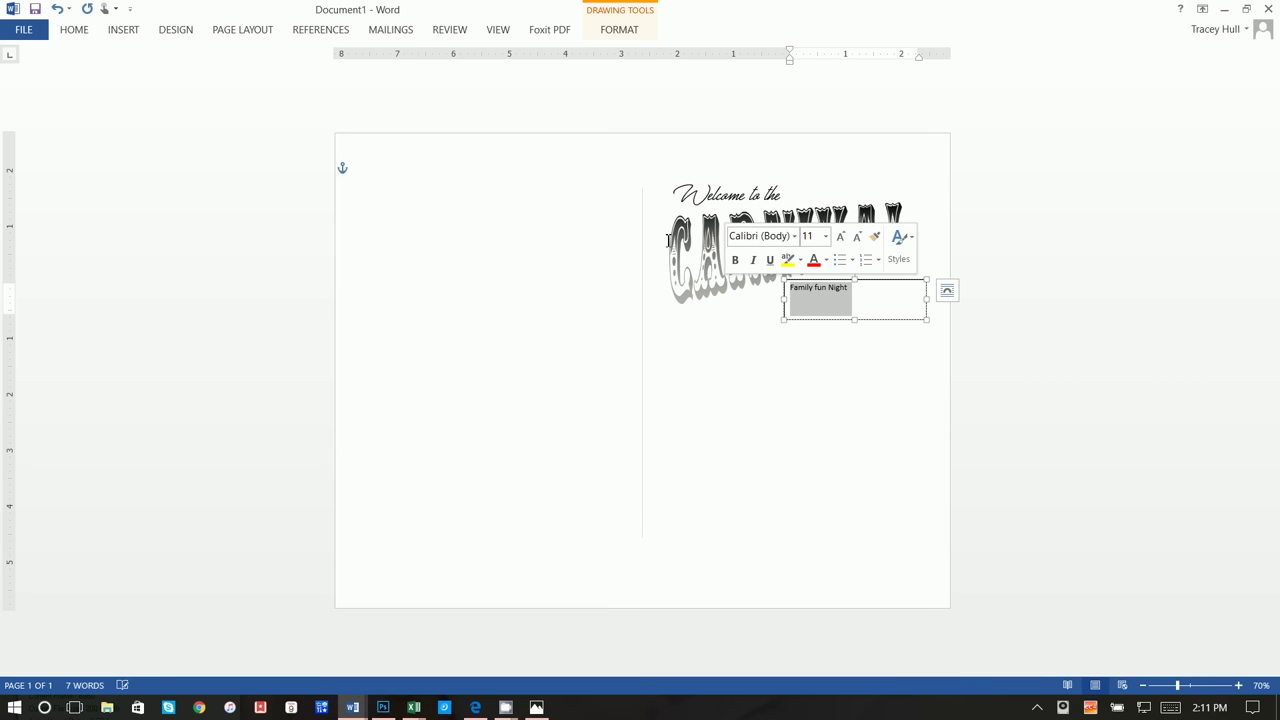
left_click(76, 31)
left_click(195, 58)
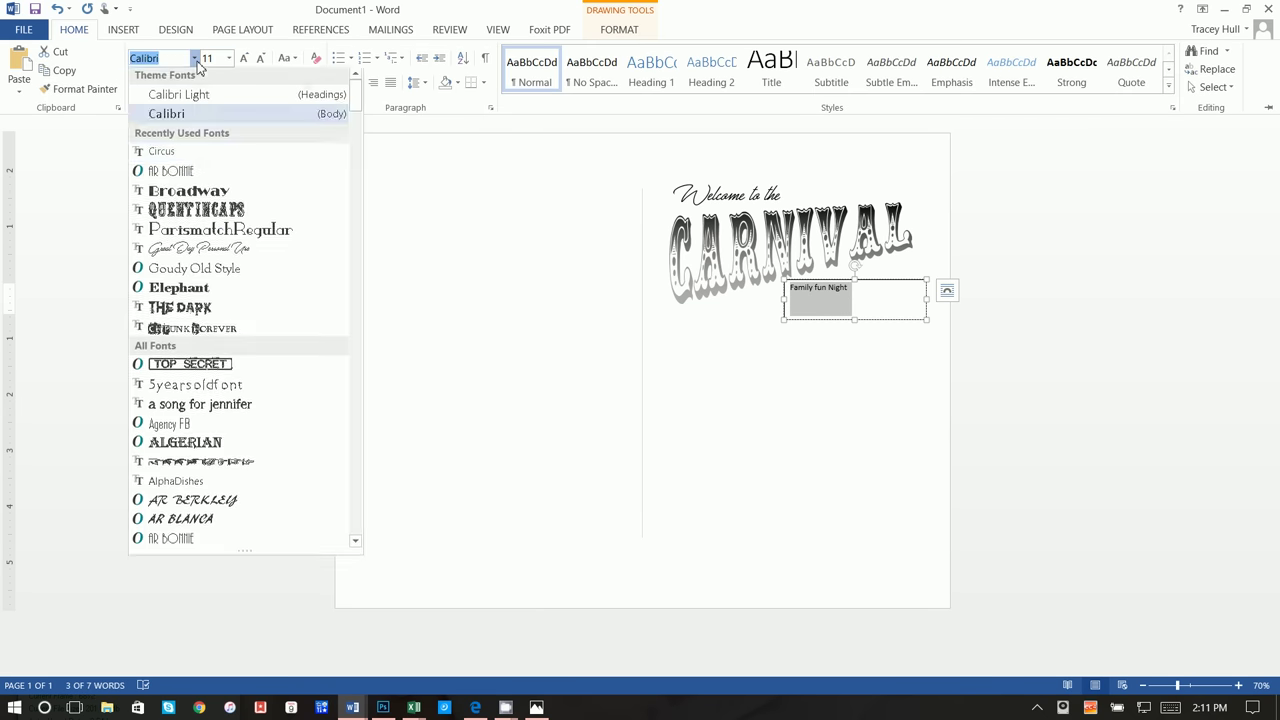
left_click(183, 176)
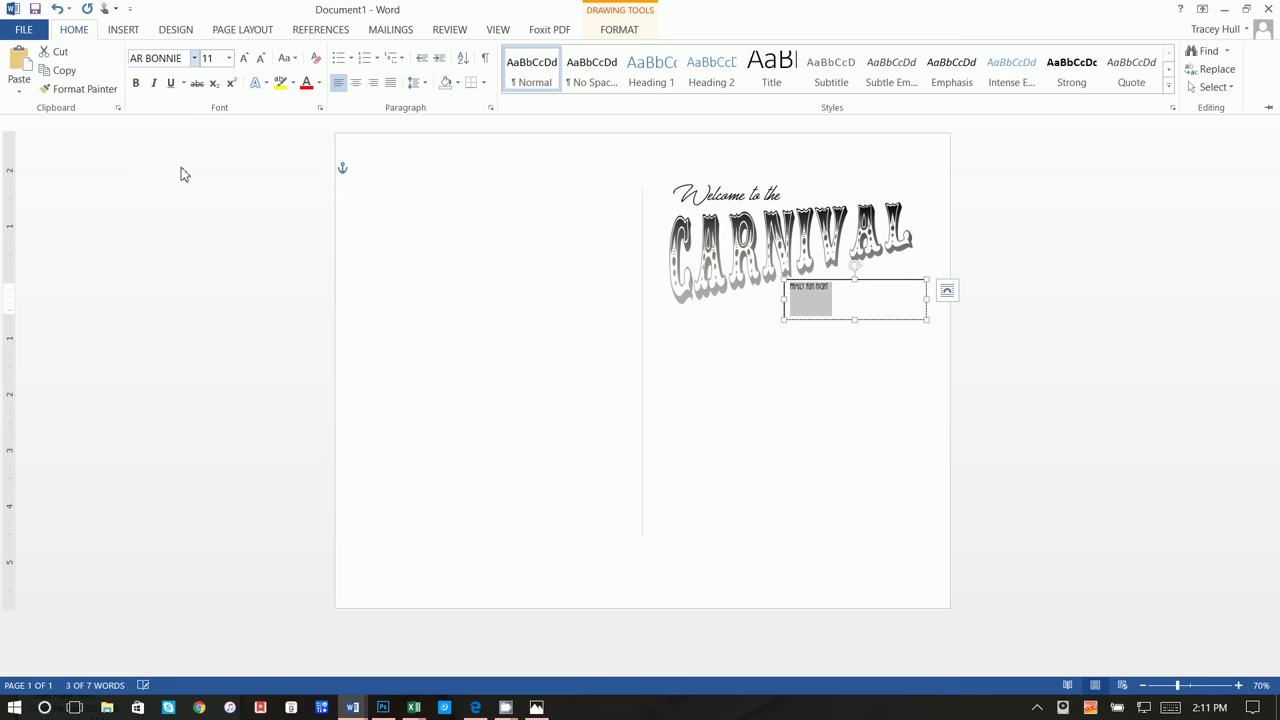
left_click(210, 58)
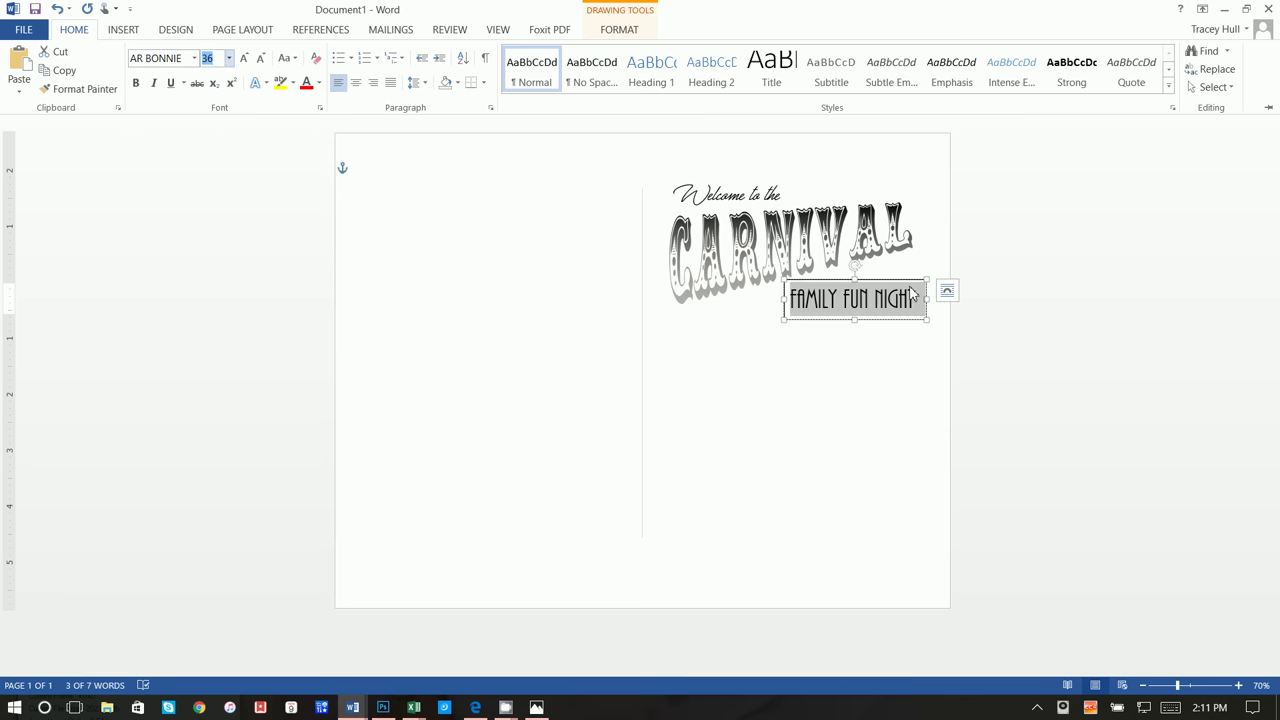
Narrow the "Family fun Night" box to about 2.43" wide and move it slightly up, closer to "CARNIVAL".
key("ctrl+F1")
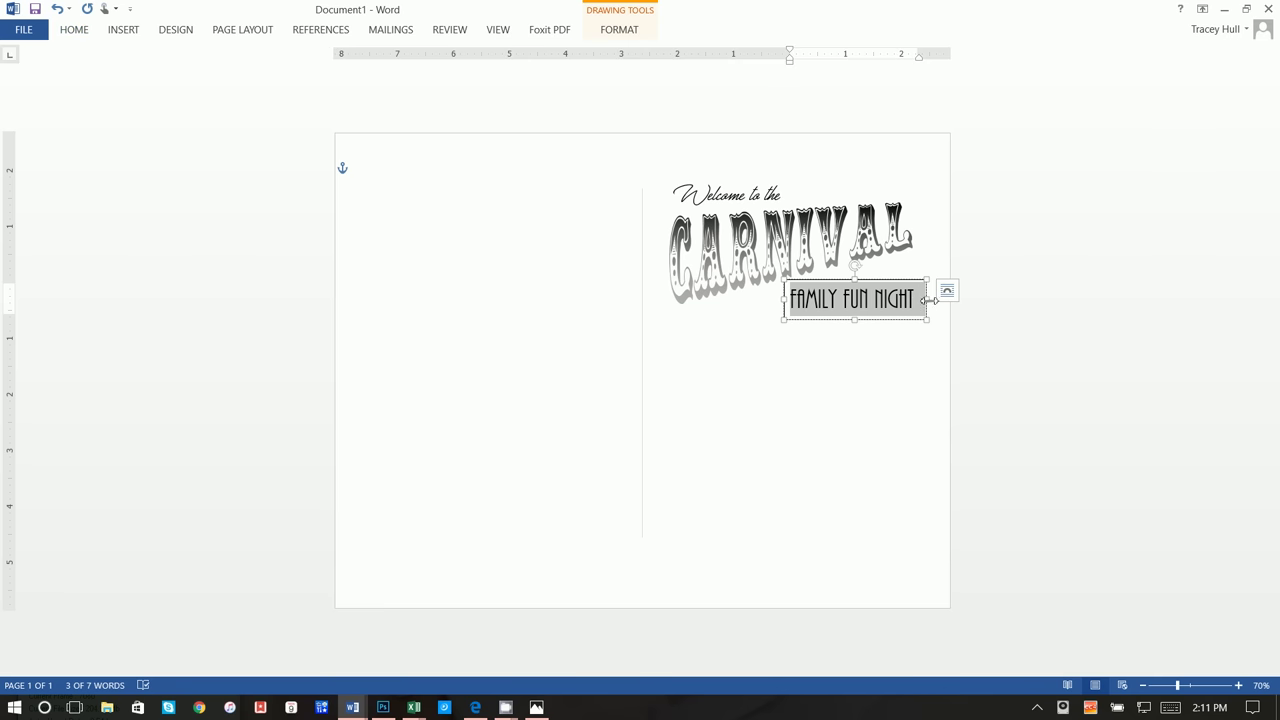
mouse_move(928, 299)
left_mouse_down()
mouse_move(908, 297)
mouse_move(920, 298)
left_mouse_up()
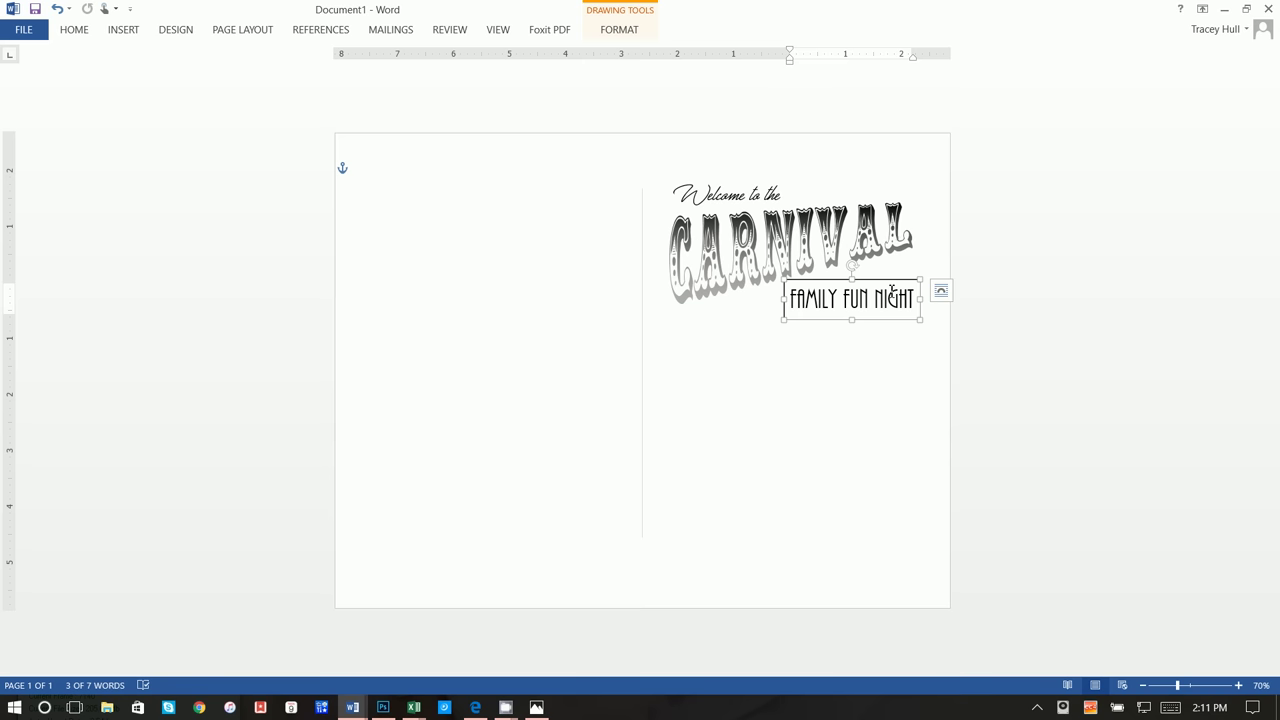
left_click_drag(891, 281, 887, 270)
left_click(632, 30)
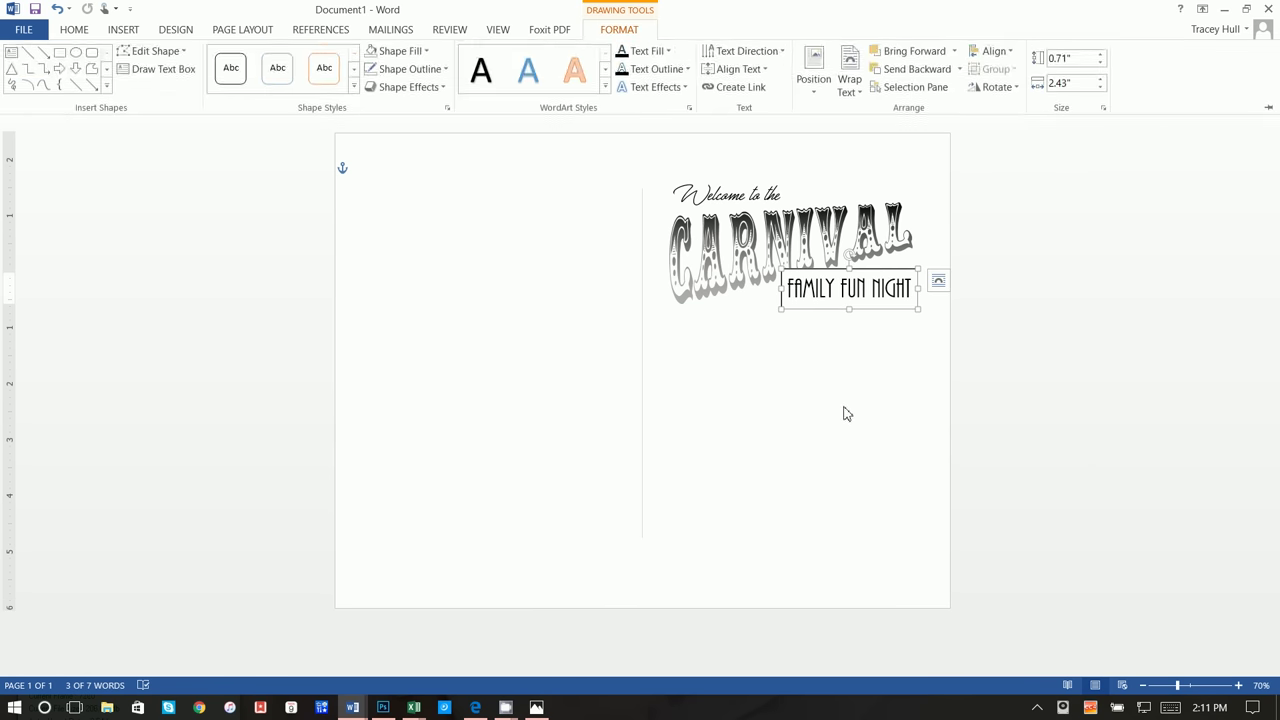
left_click(846, 411)
left_click(790, 401)
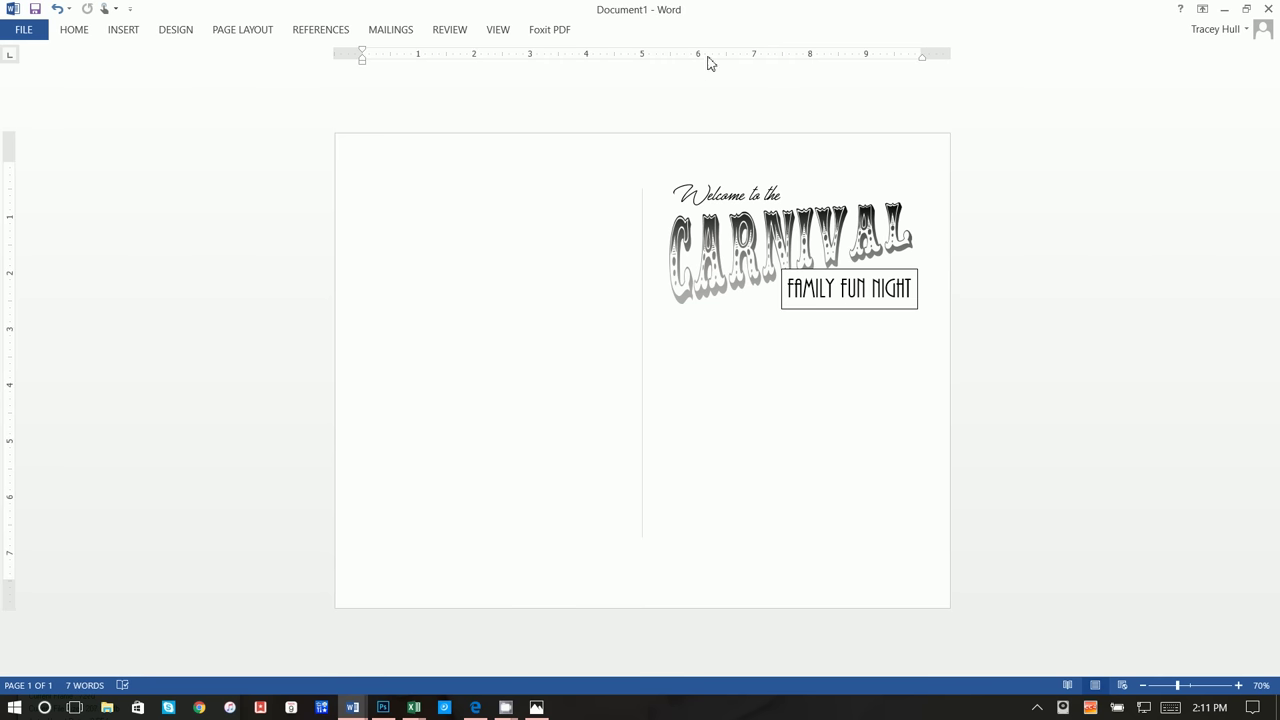
Remove both the fill and the outline from the "Family Fun Night" text box.
left_click(857, 305)
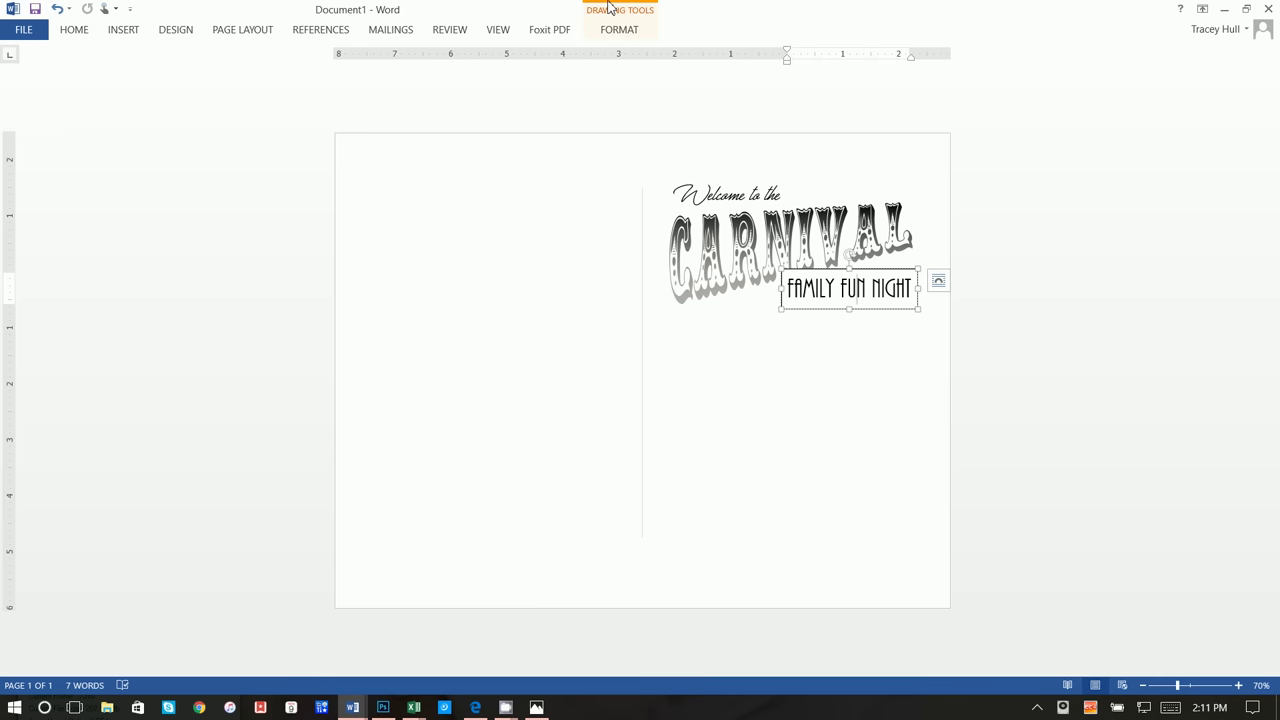
left_click(619, 29)
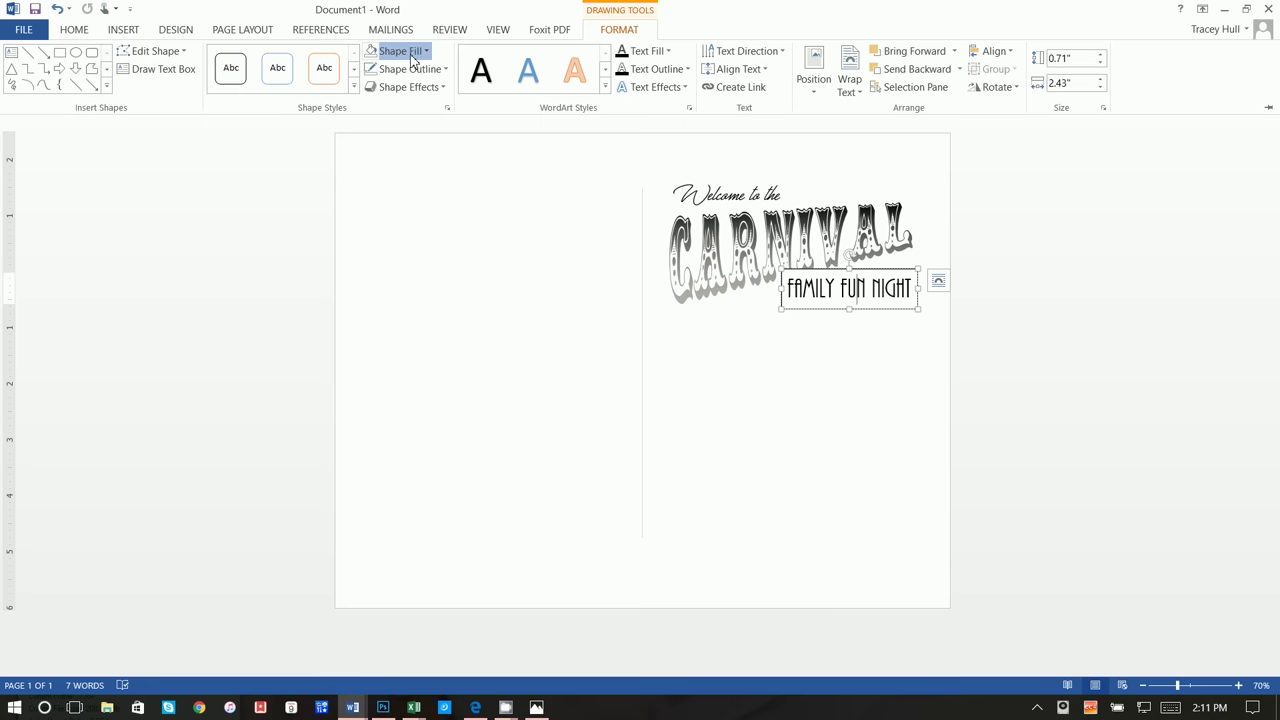
left_click(408, 50)
left_click(400, 192)
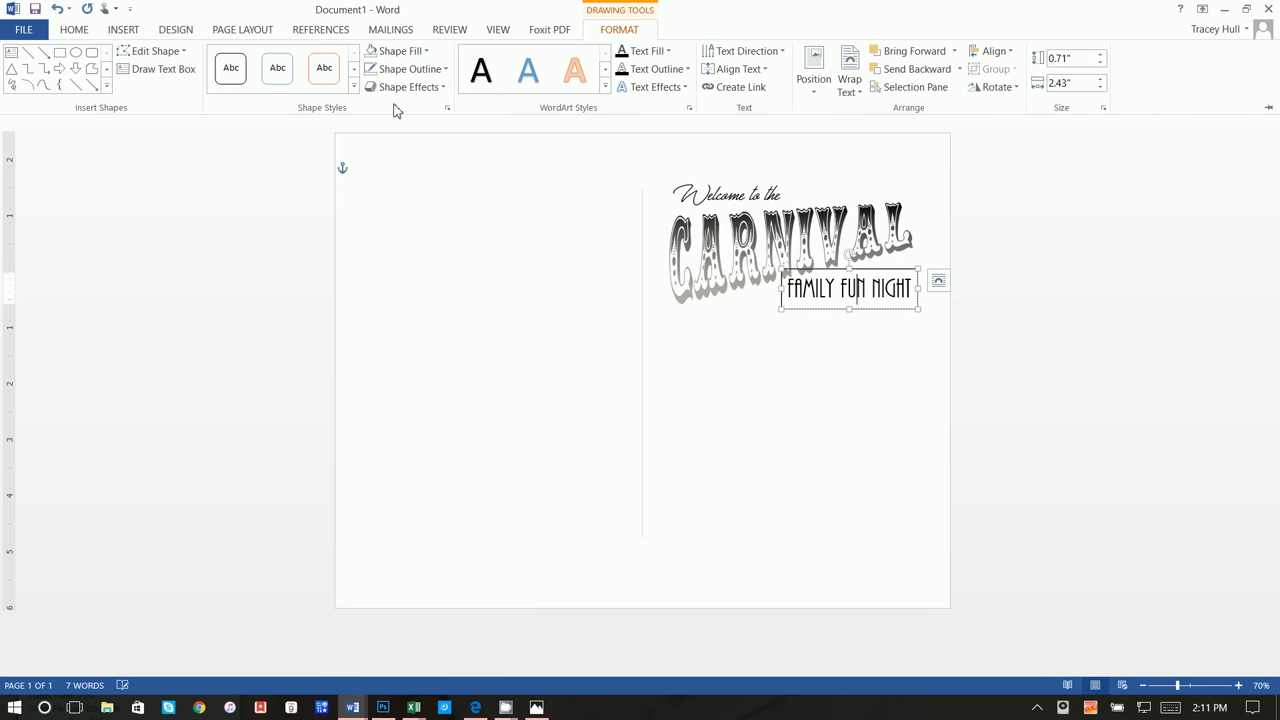
left_click(400, 68)
left_click(410, 210)
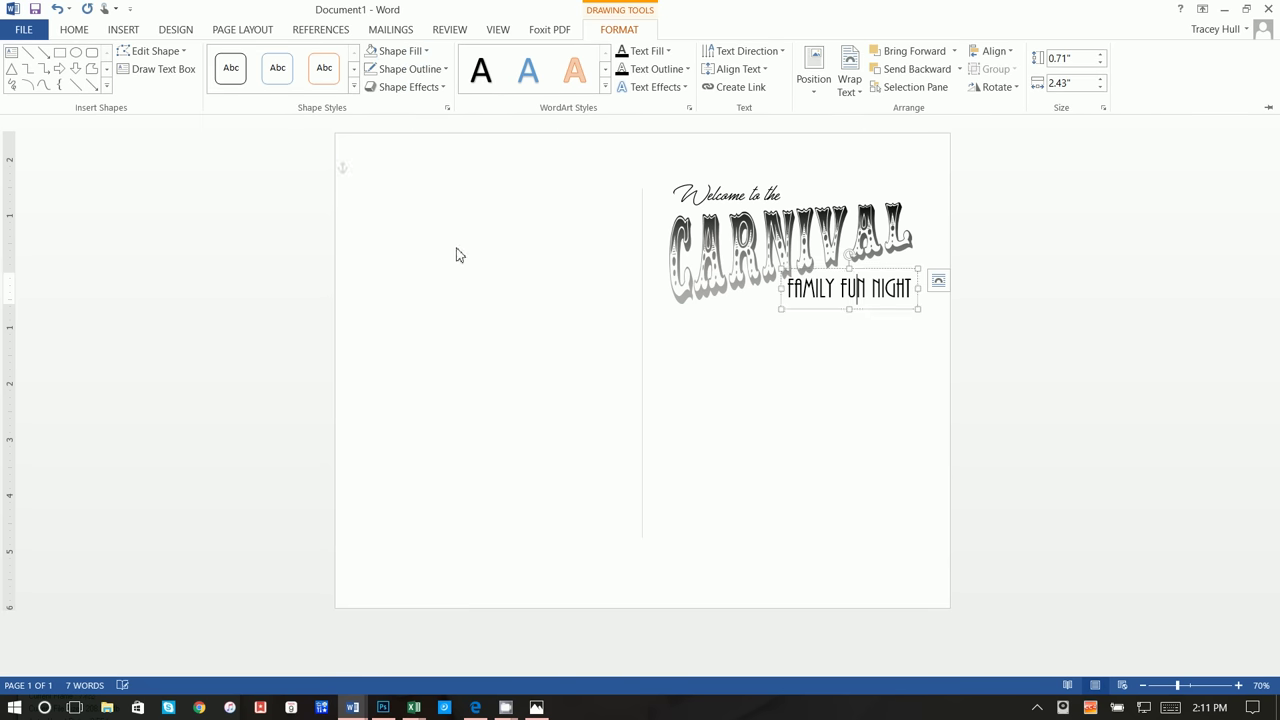
left_click(718, 360)
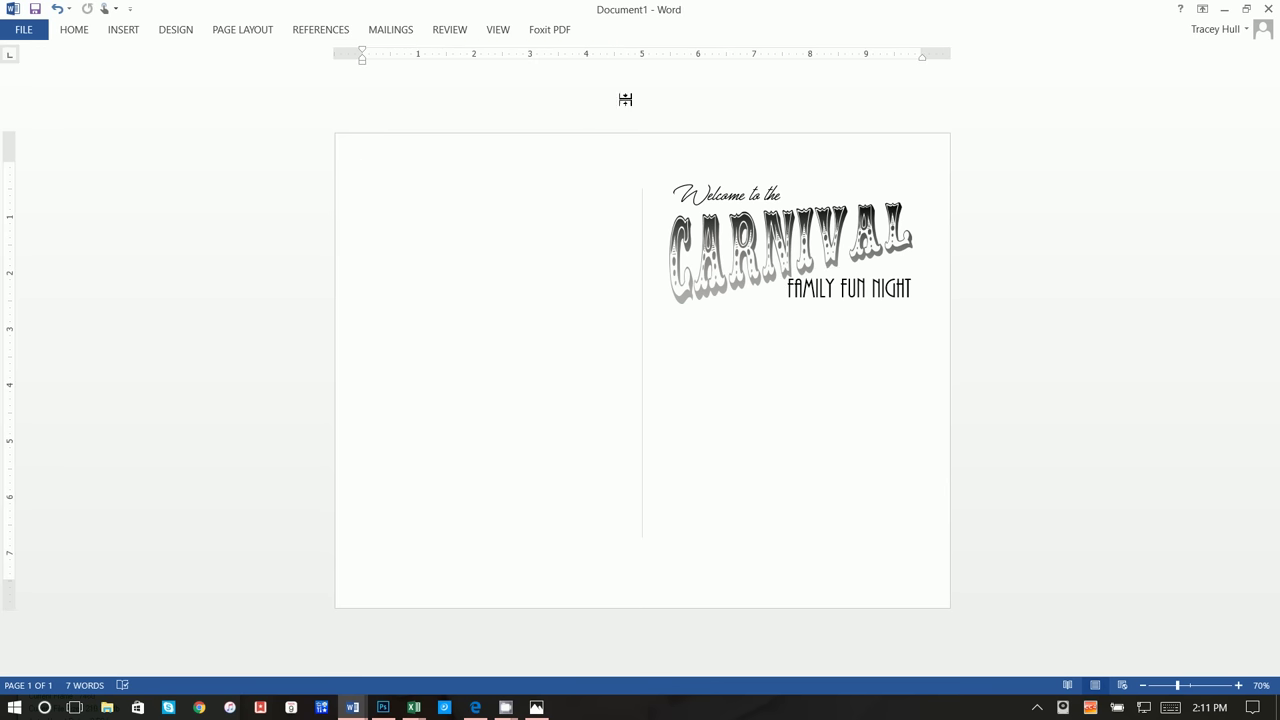
Draw a shallow text box just below "Family Fun Night", spanning about the full width of "CARNIVAL".
left_click(125, 30)
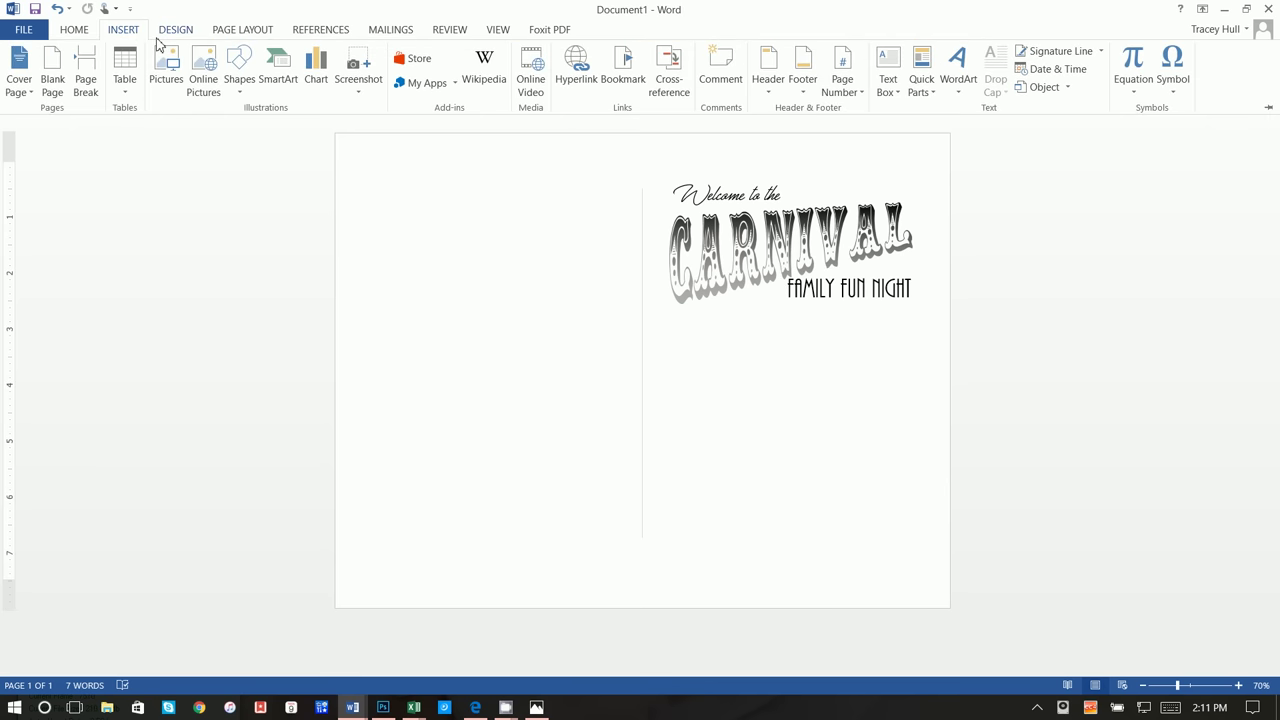
left_click(888, 70)
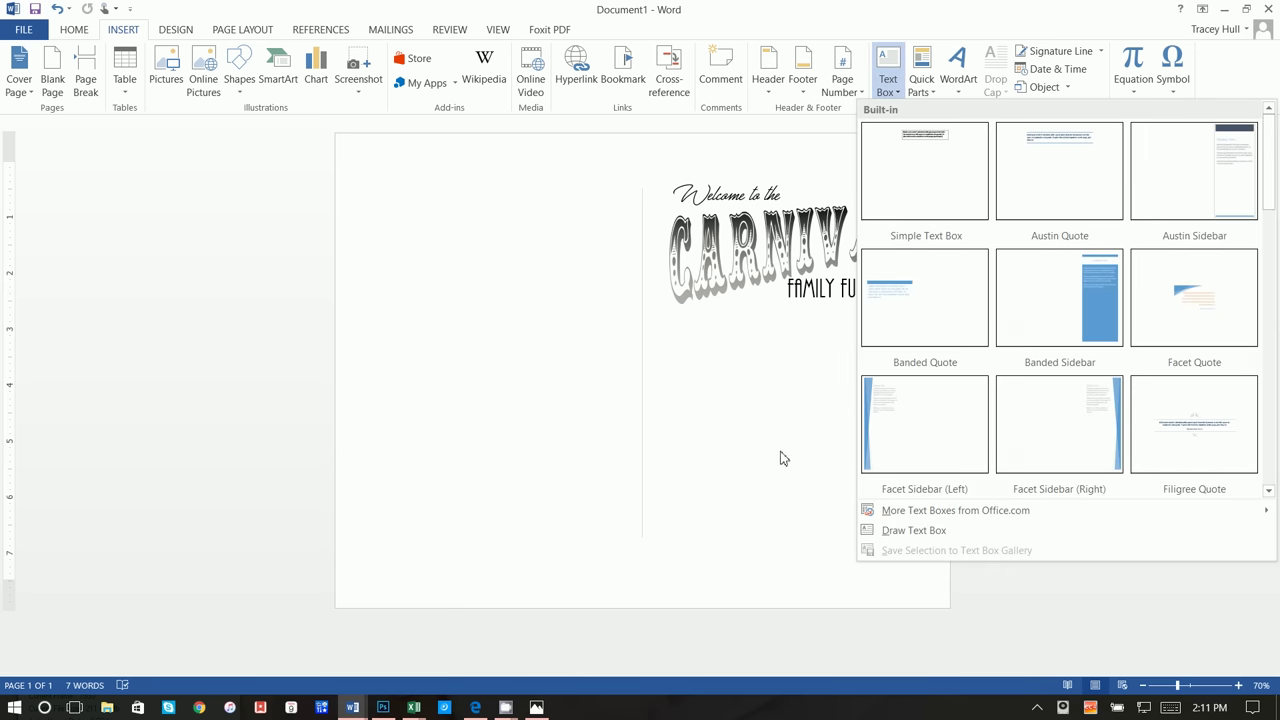
left_click(892, 530)
left_click_drag(674, 319, 914, 347)
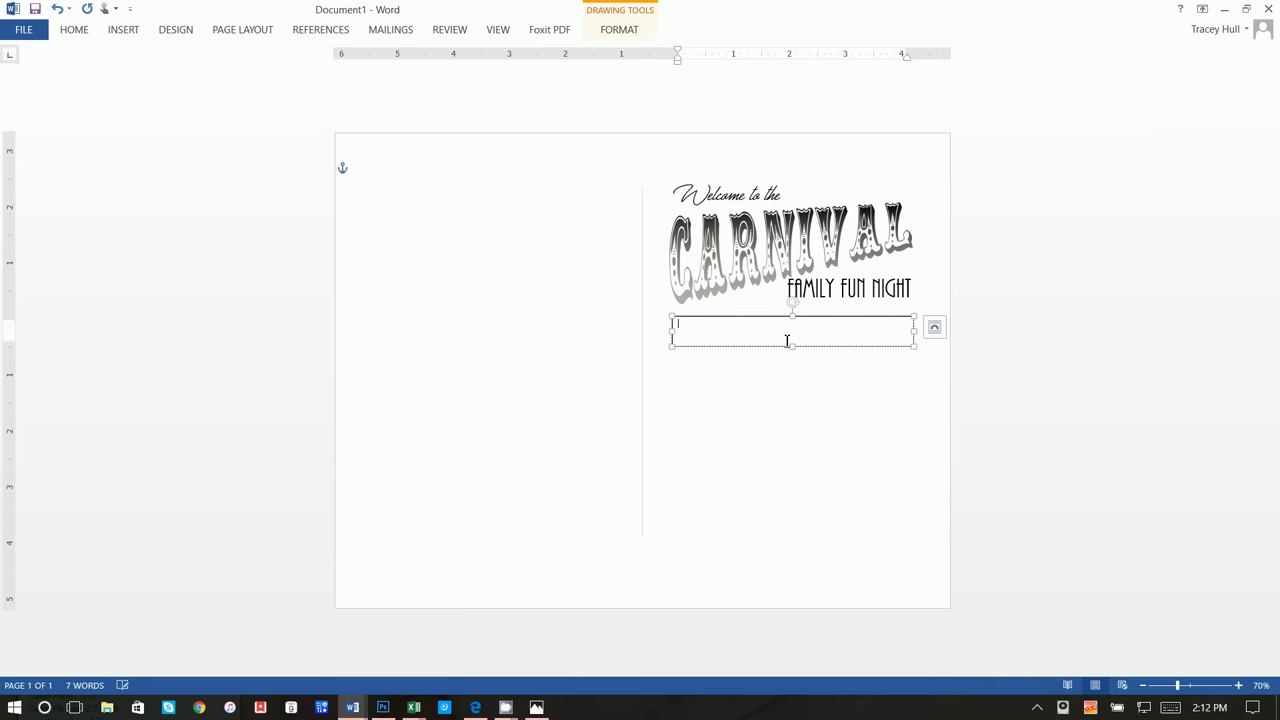
Insert the Wingdings 2 solid circle symbol (character code 152) in the new text box and repeat it to make three spaced dots.
left_click(125, 31)
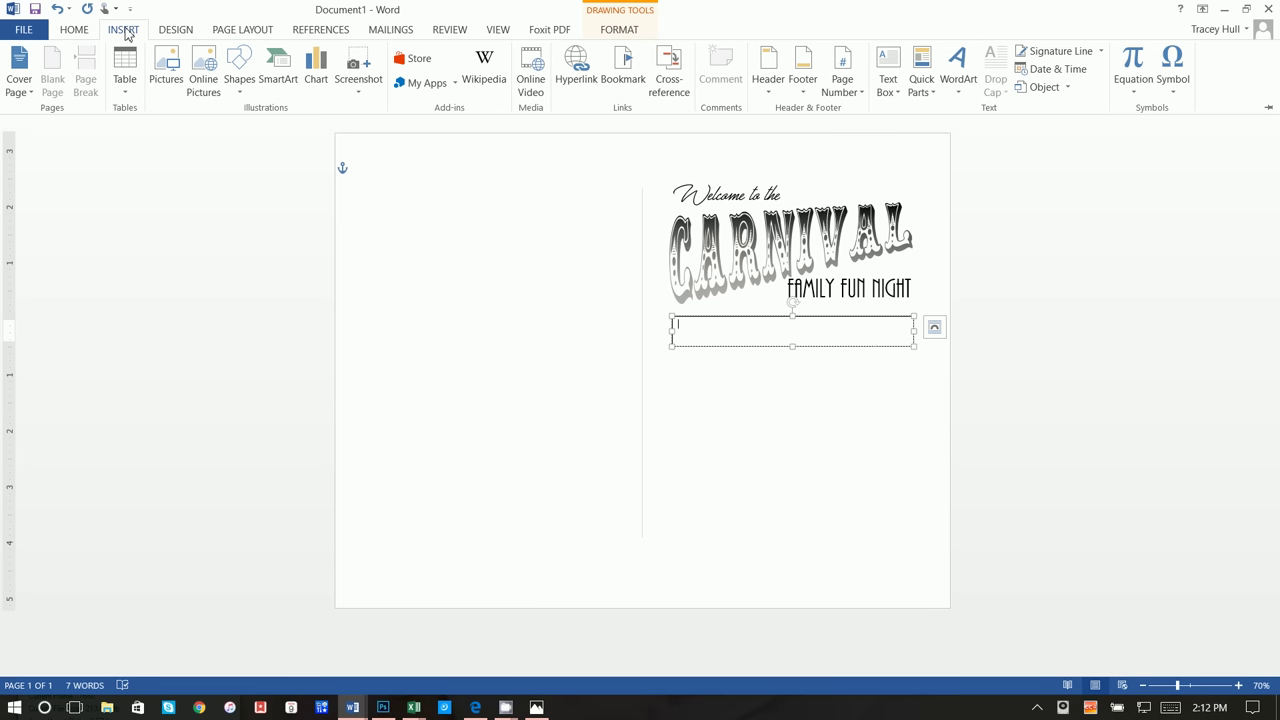
left_click(1175, 86)
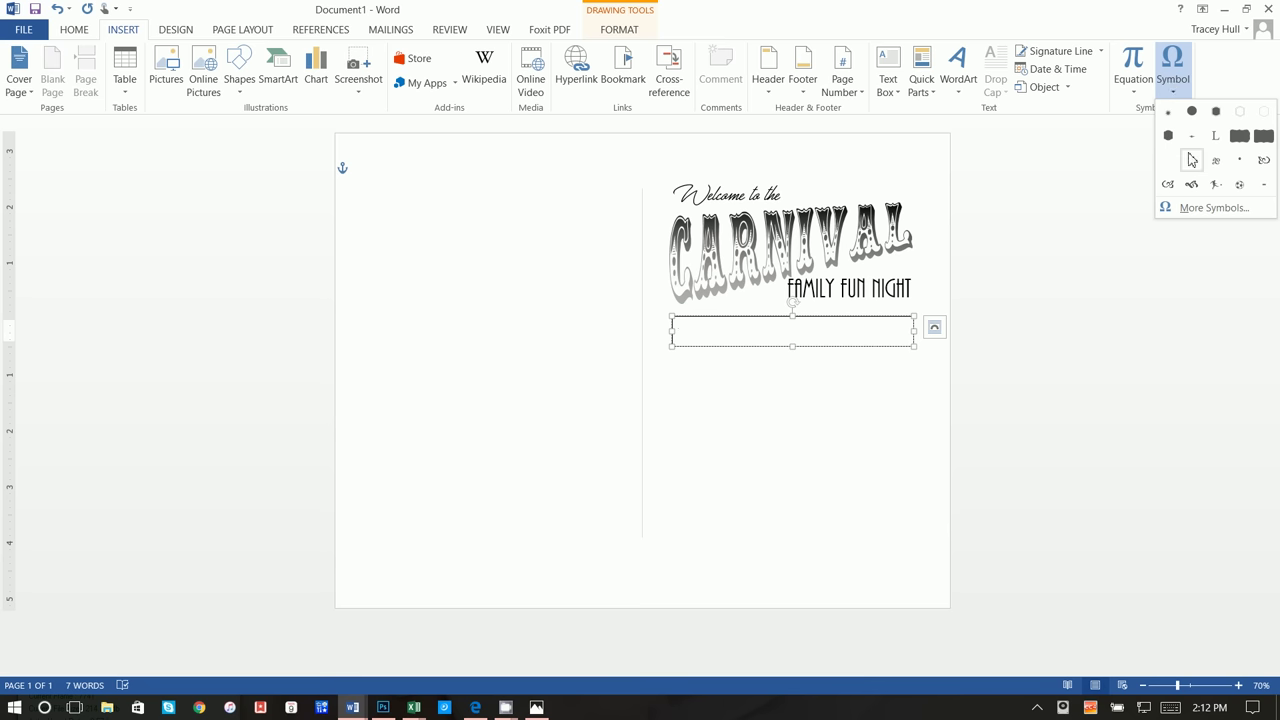
left_click(1195, 207)
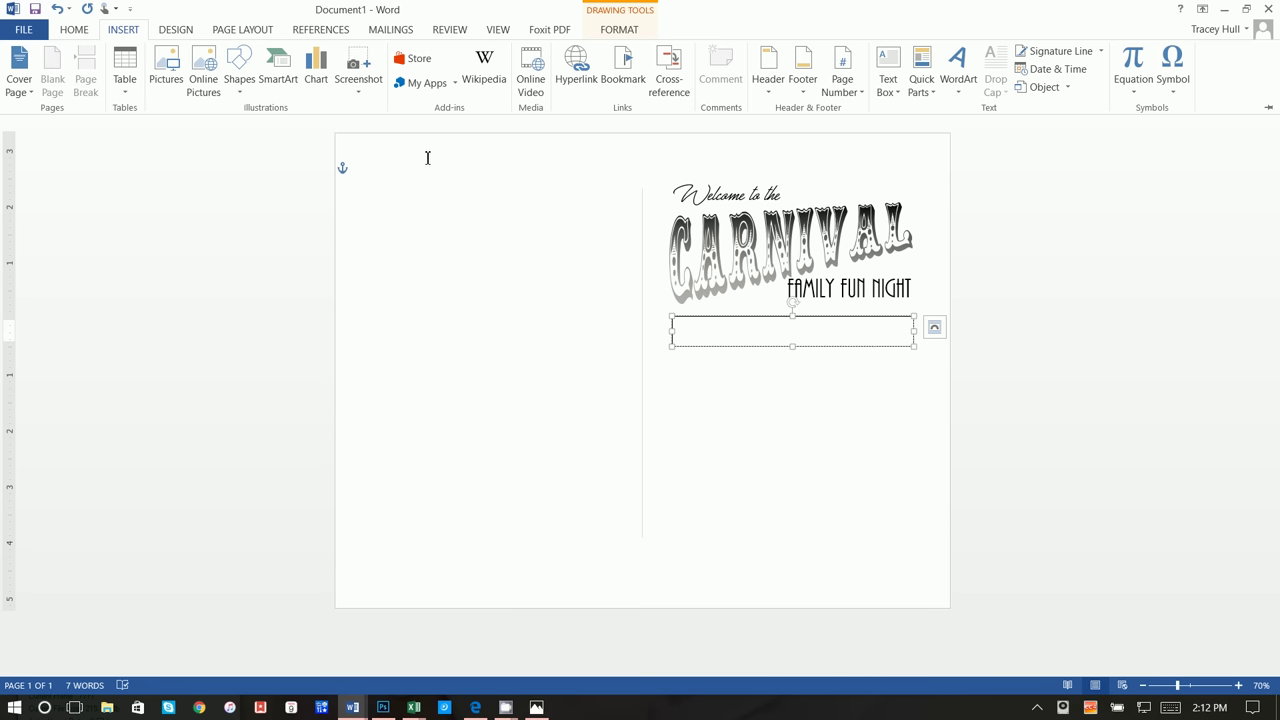
left_click(381, 181)
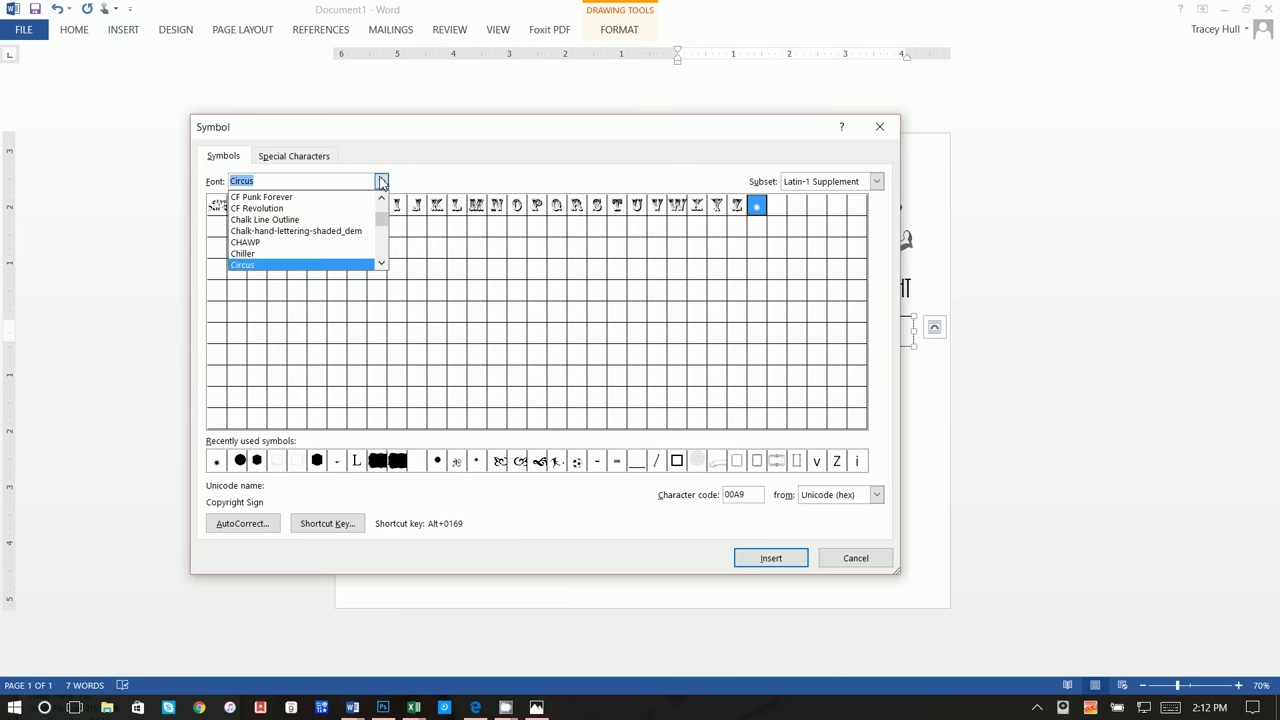
scroll(318, 248, "down", 10)
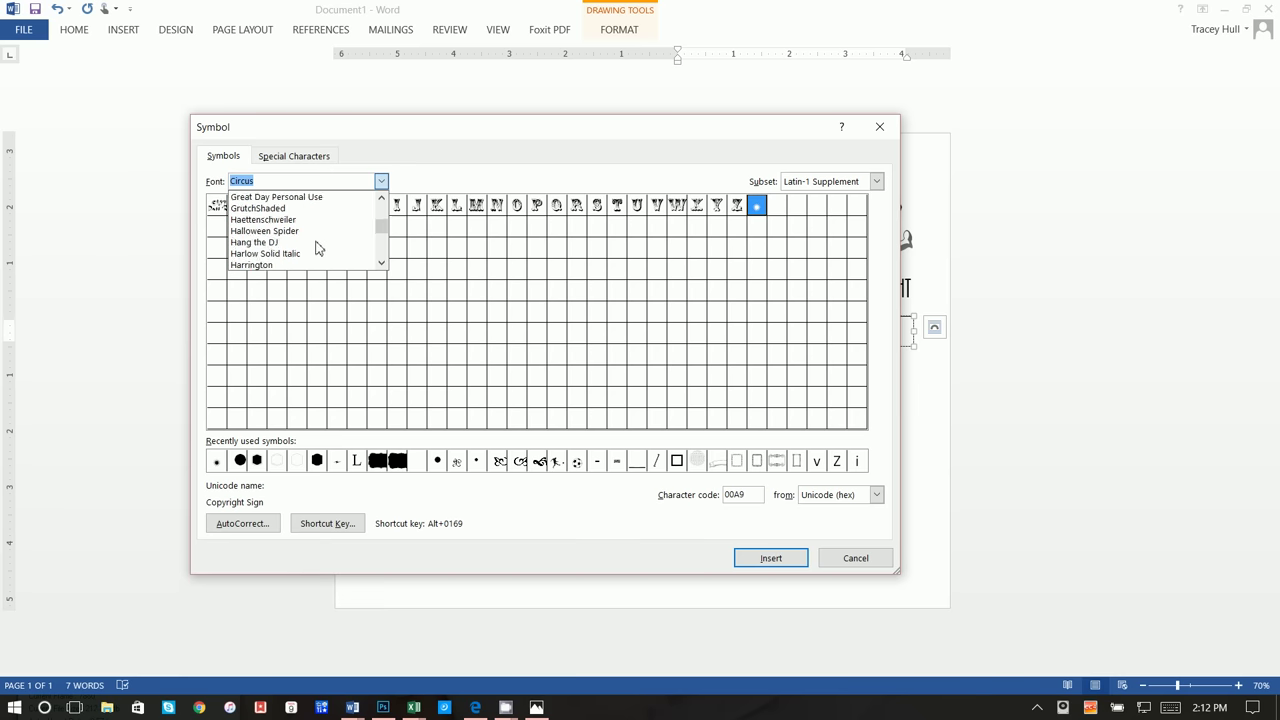
scroll(318, 248, "down", 15)
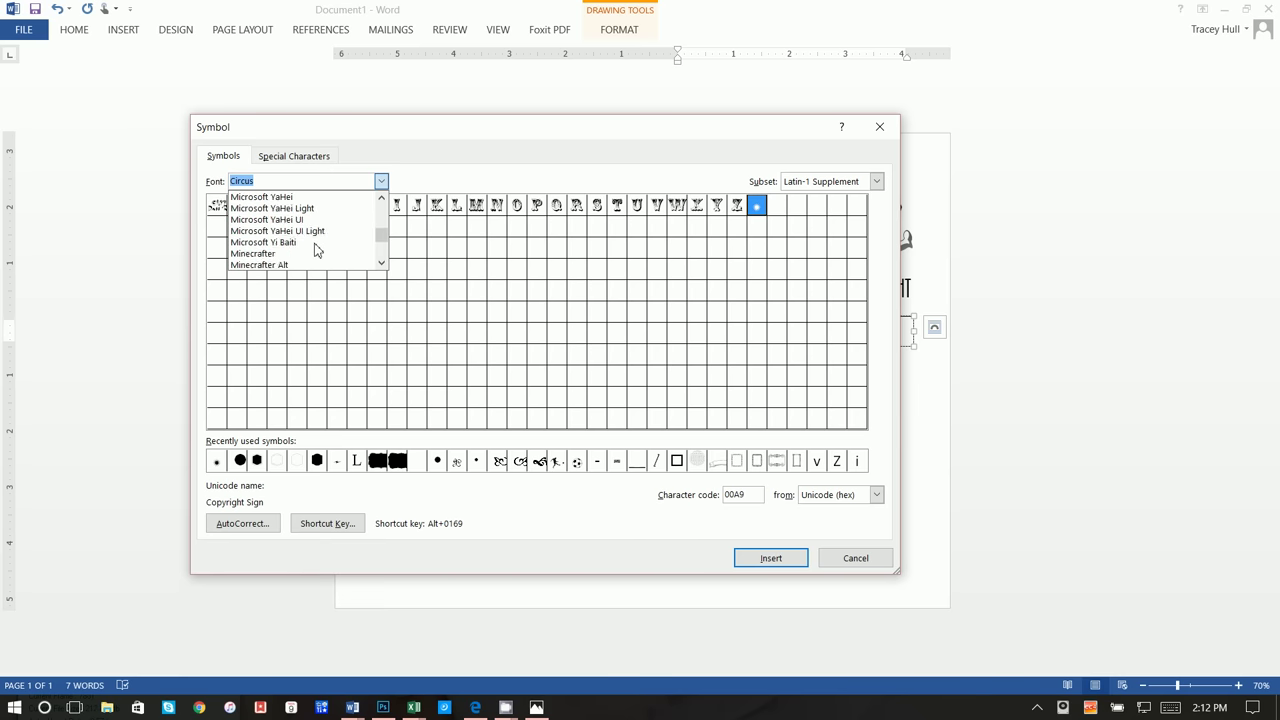
scroll(316, 249, "down", 15)
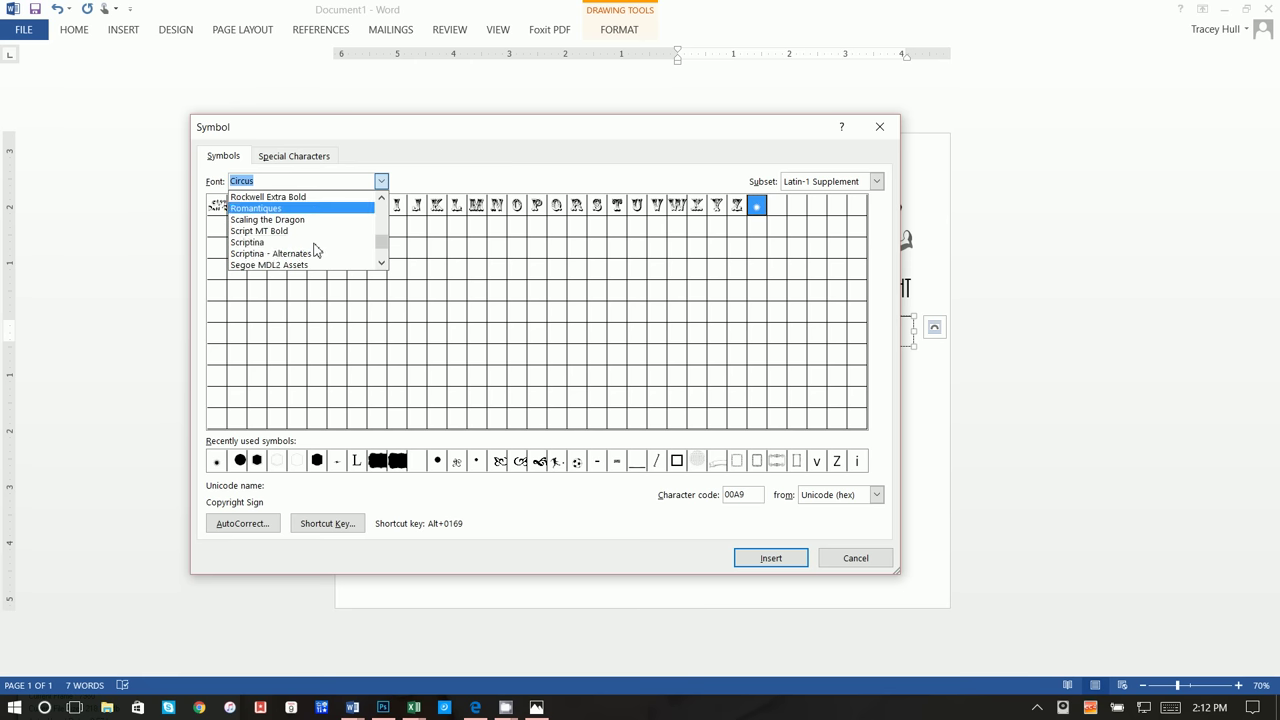
scroll(316, 249, "down", 15)
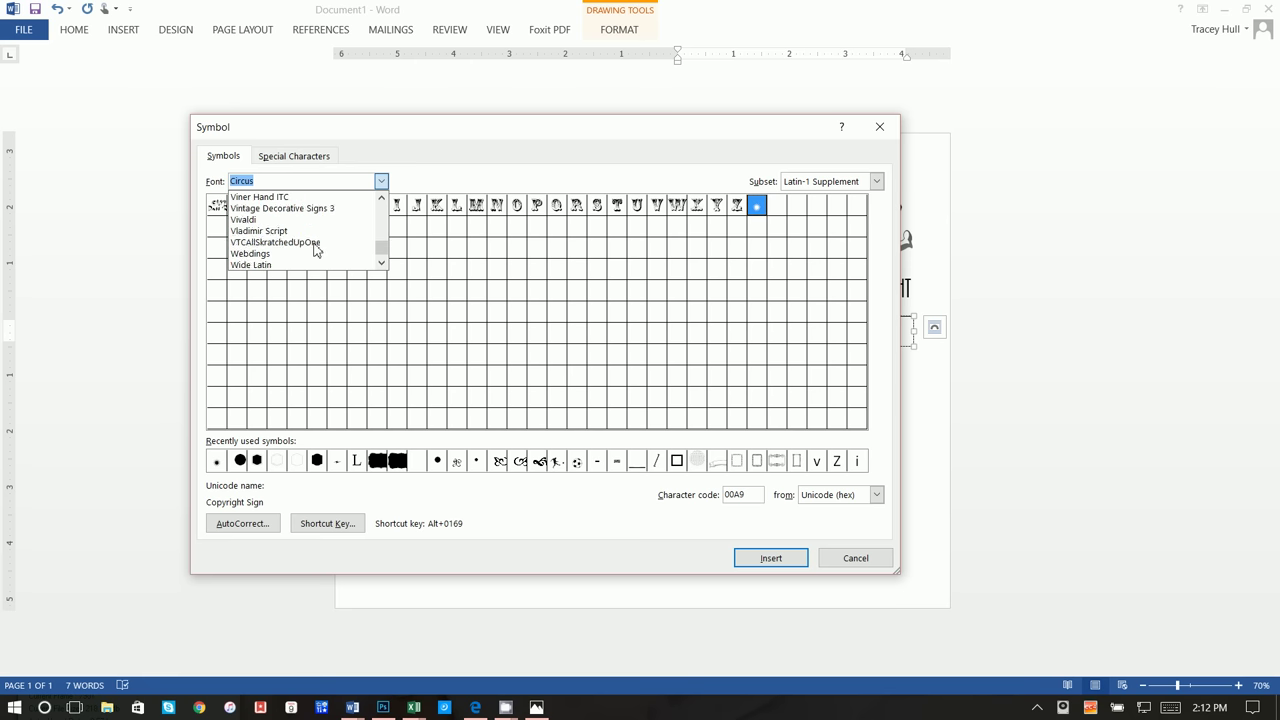
scroll(316, 249, "down", 2)
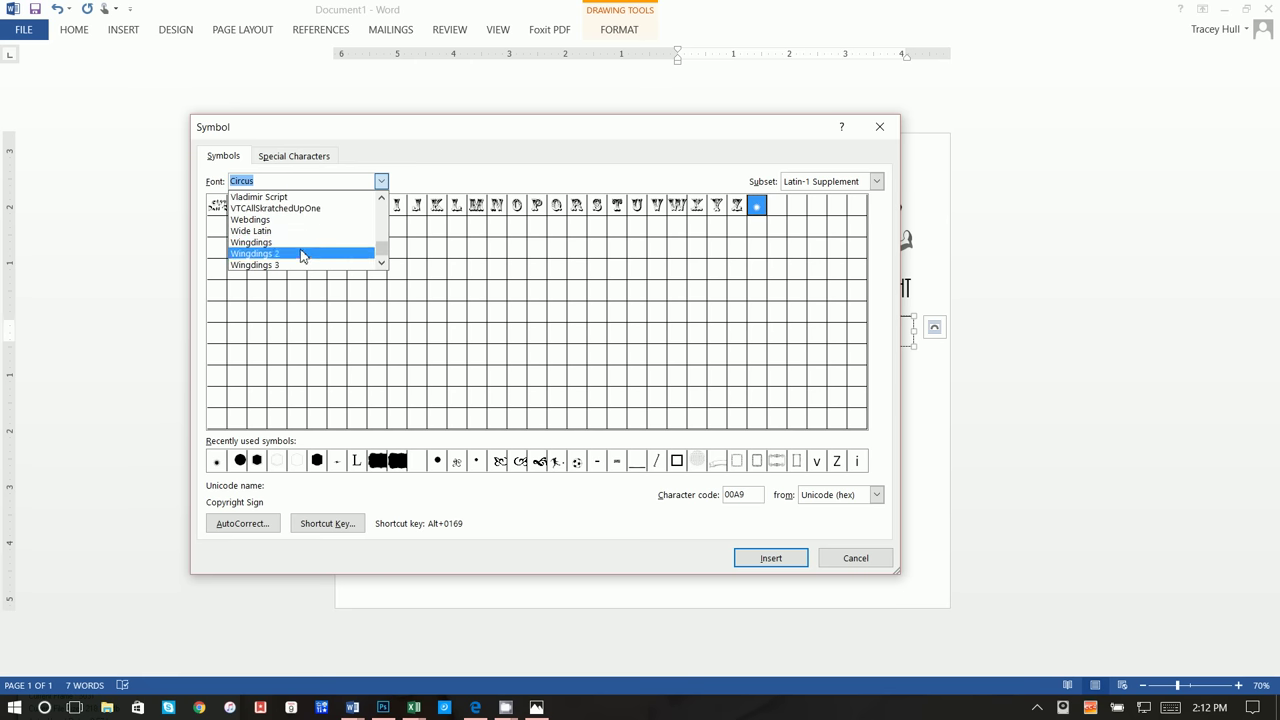
left_click(302, 244)
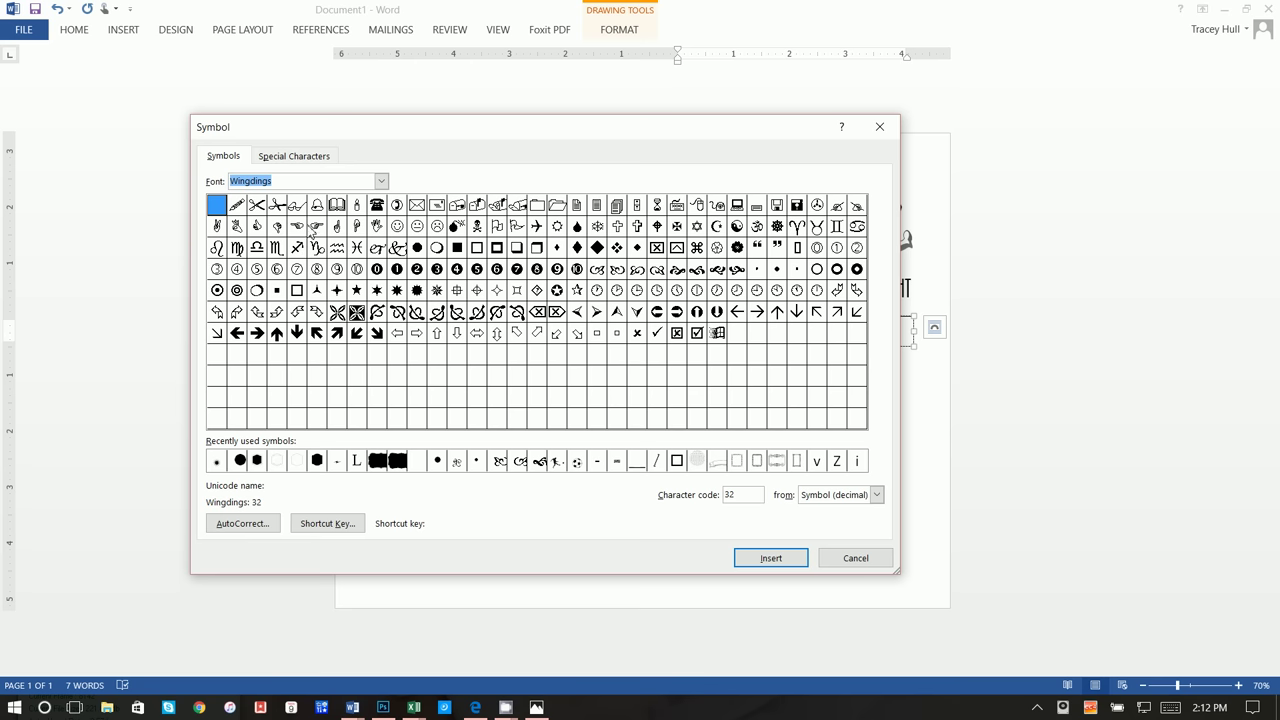
left_click(381, 181)
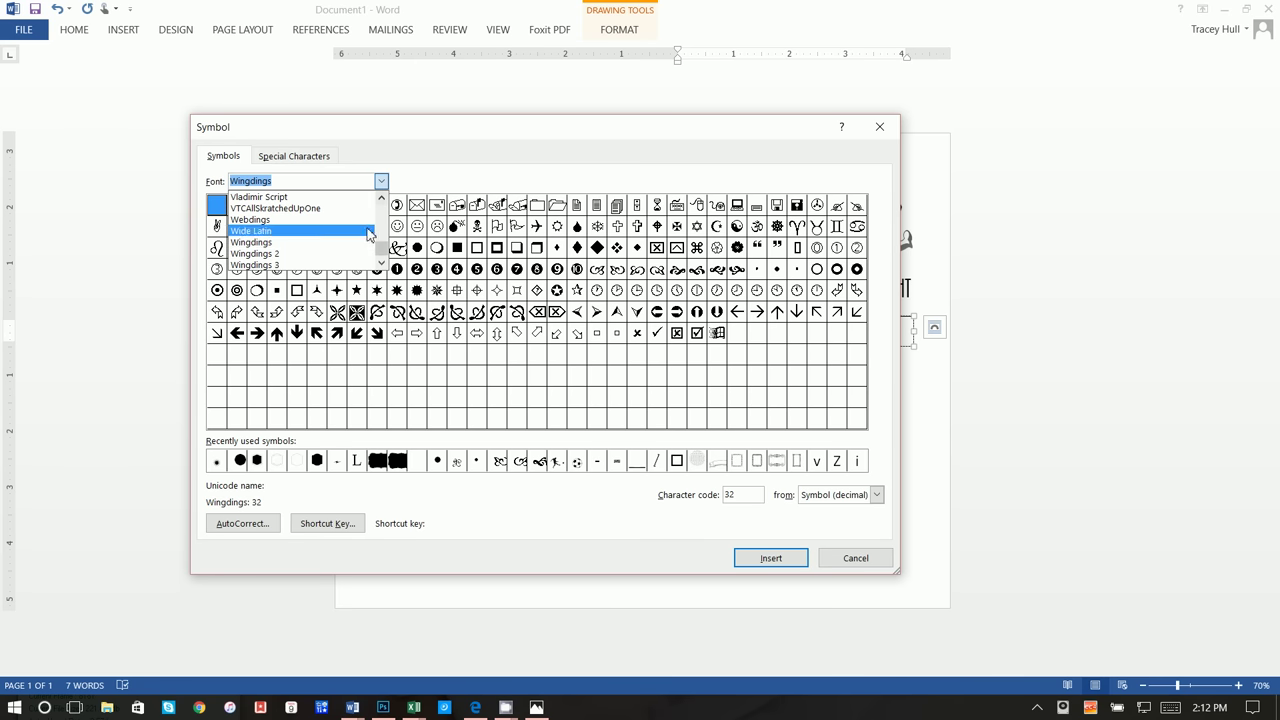
left_click(300, 256)
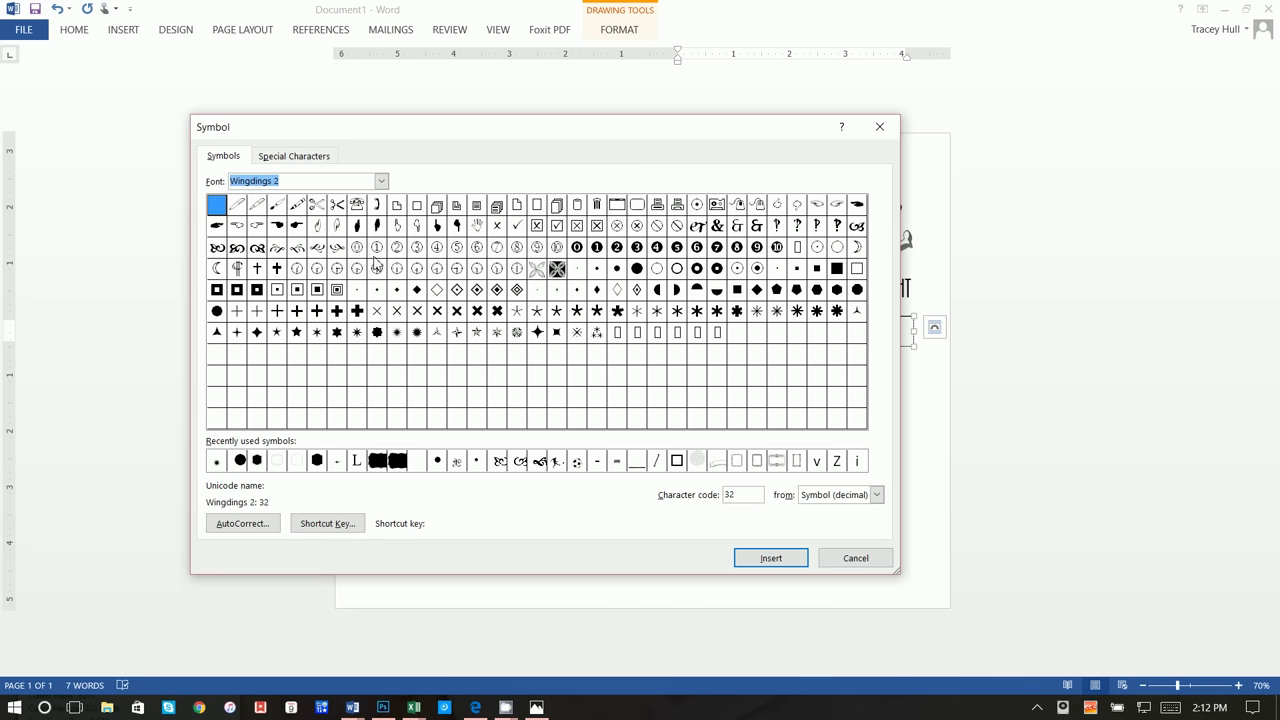
double_click(637, 269)
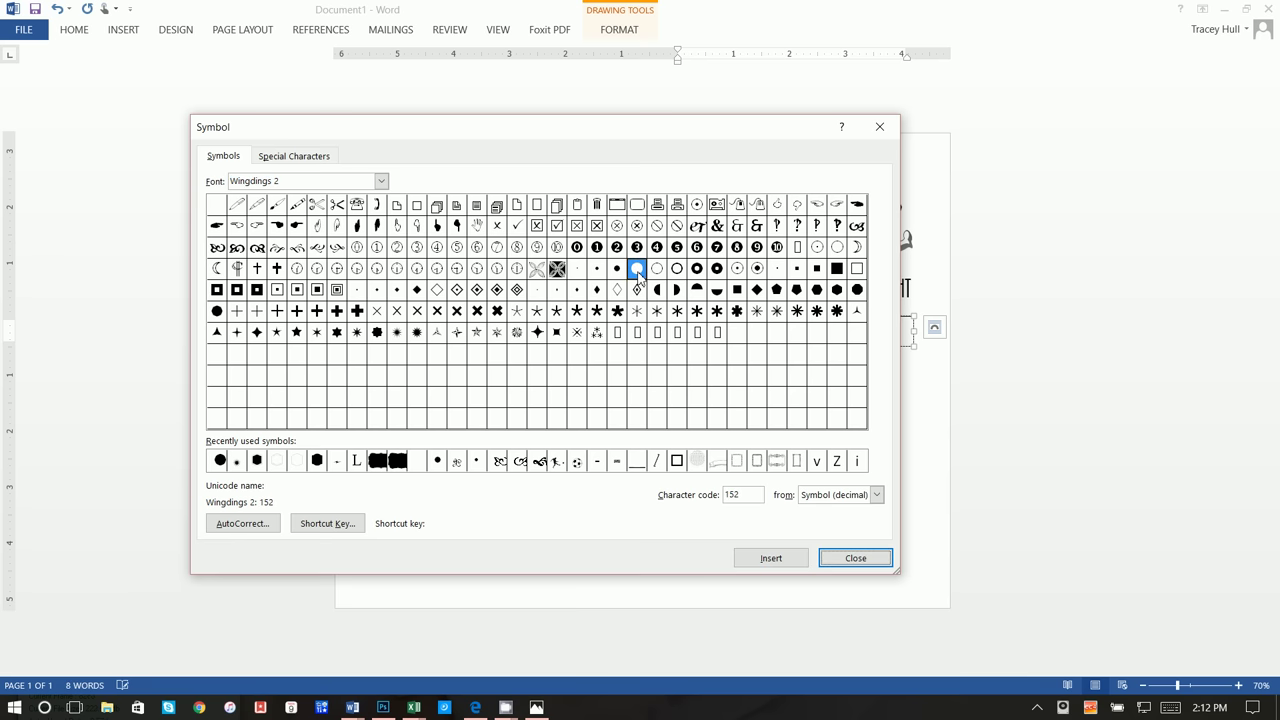
left_click(855, 558)
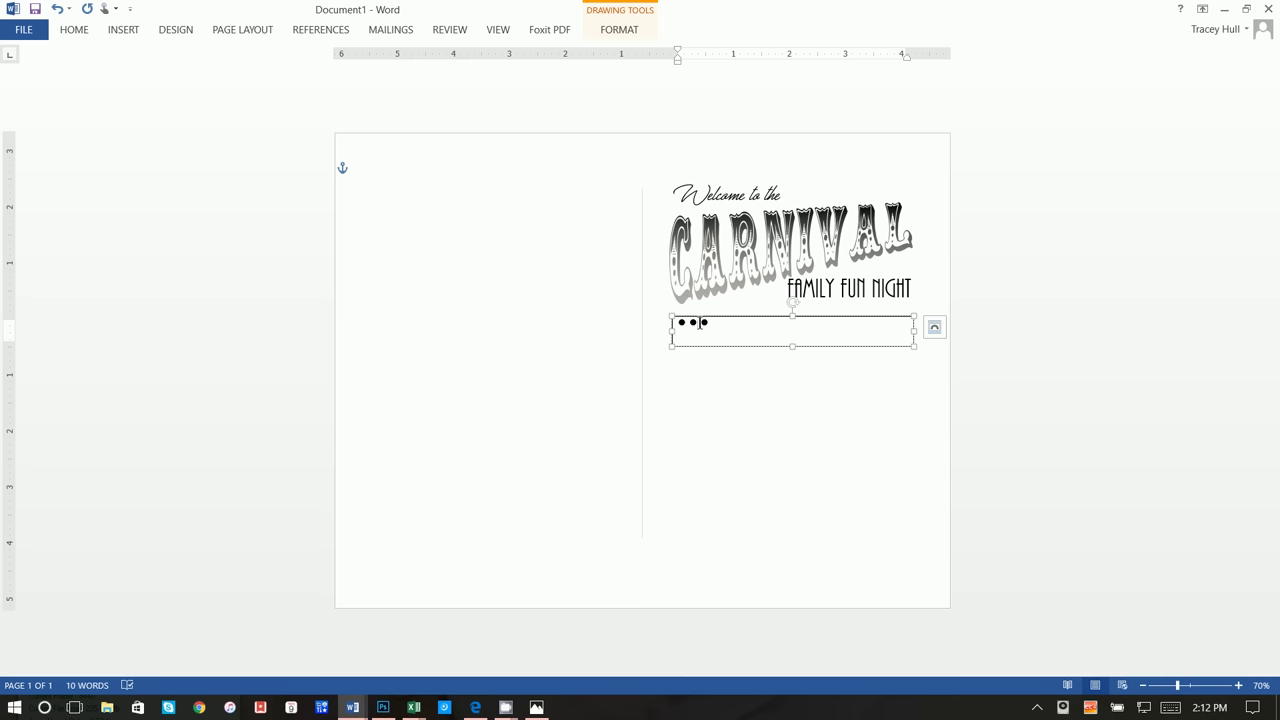
Color the middle dot of the row in a light gray theme color.
double_click(699, 323)
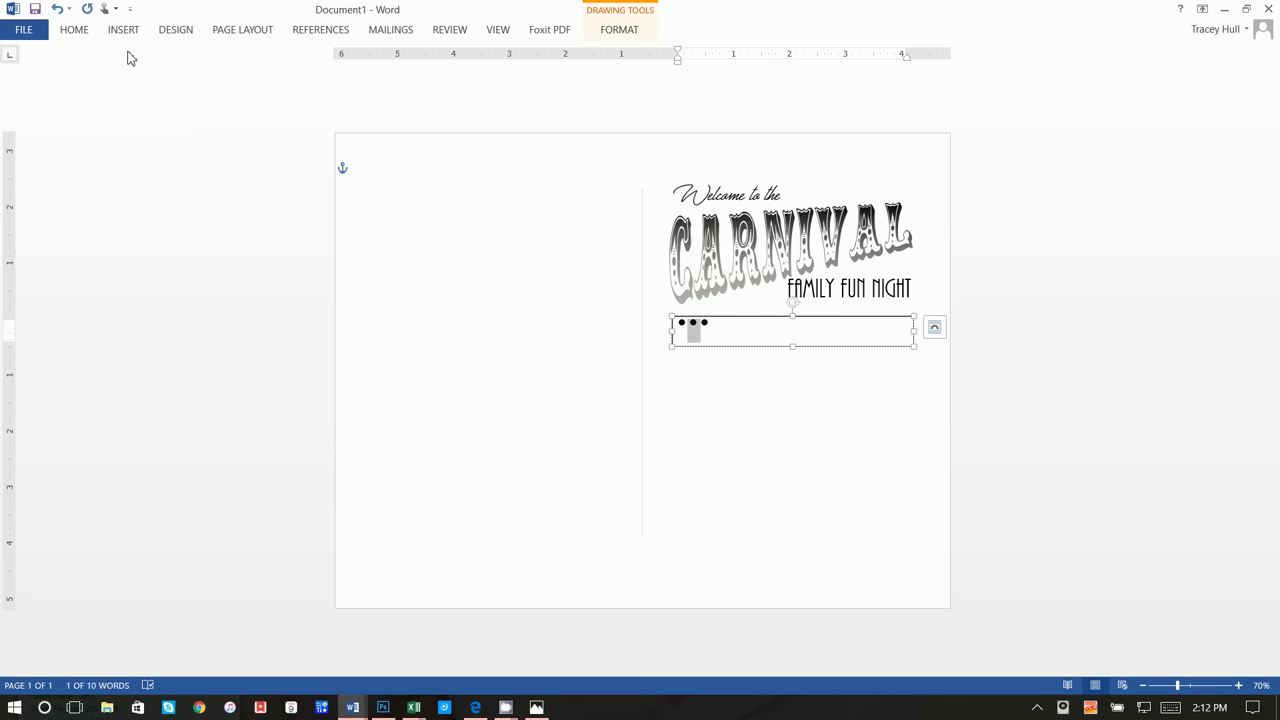
left_click(74, 29)
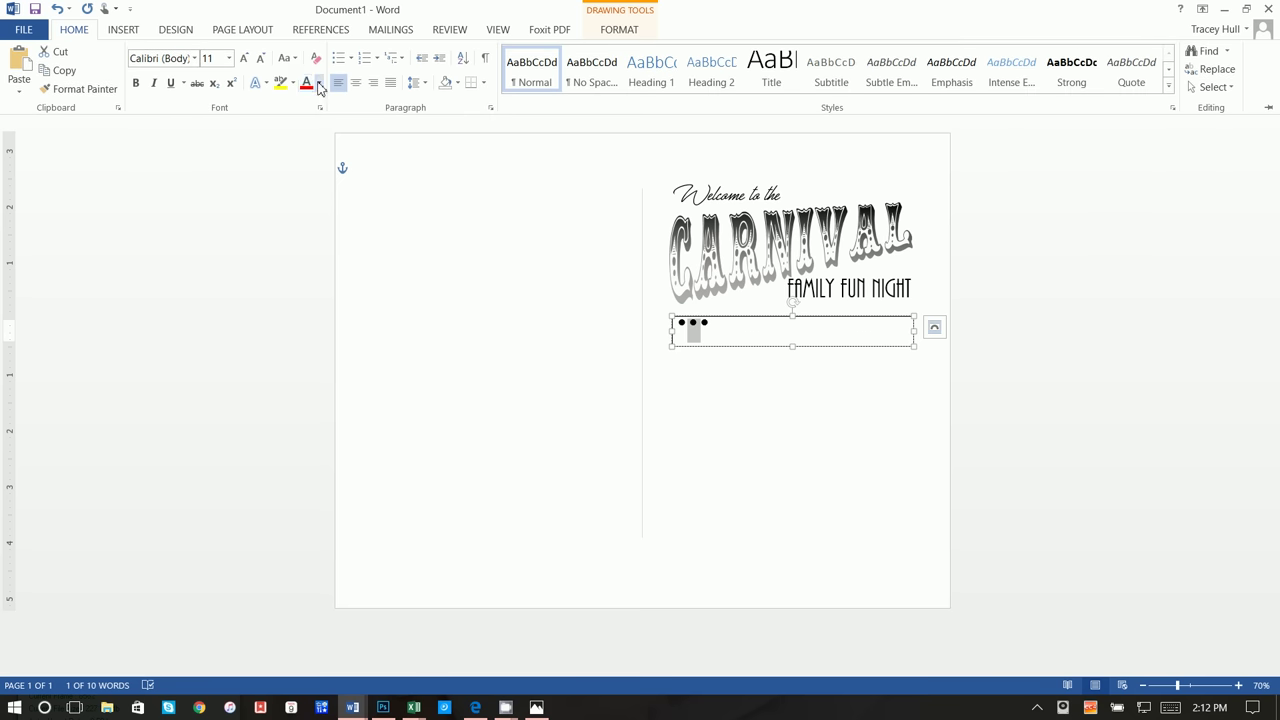
left_click(319, 85)
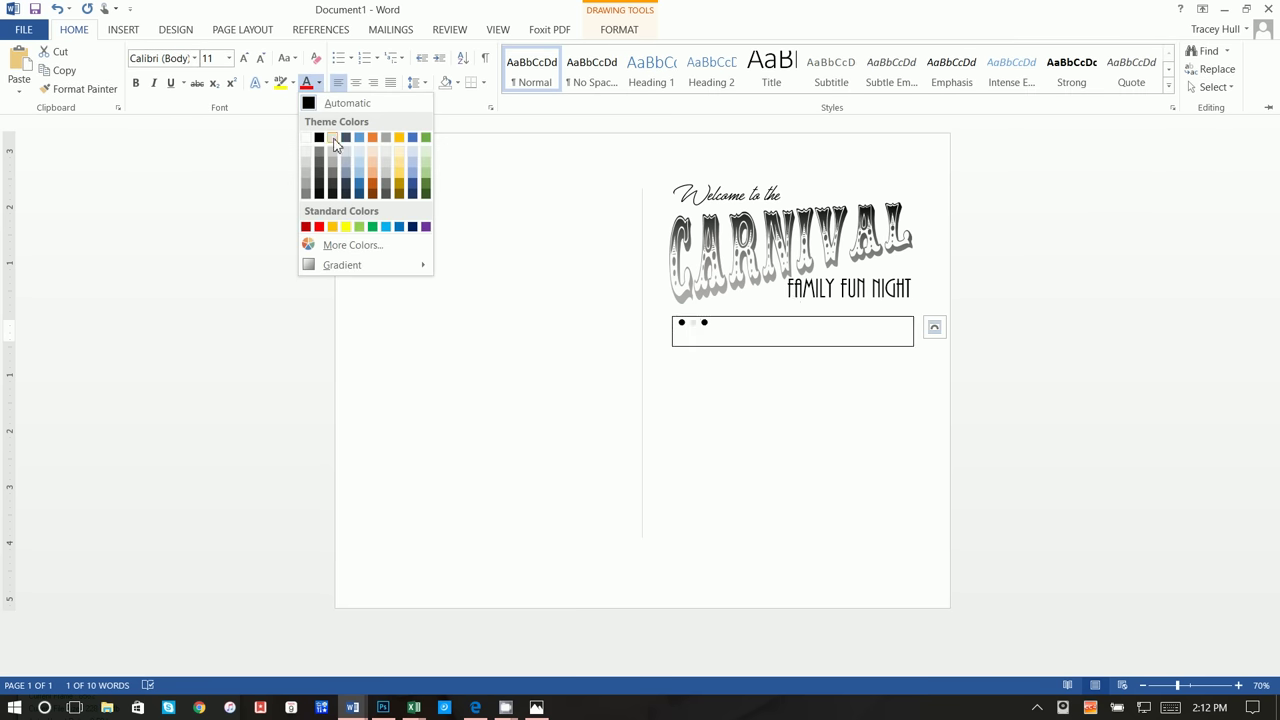
left_click(337, 157)
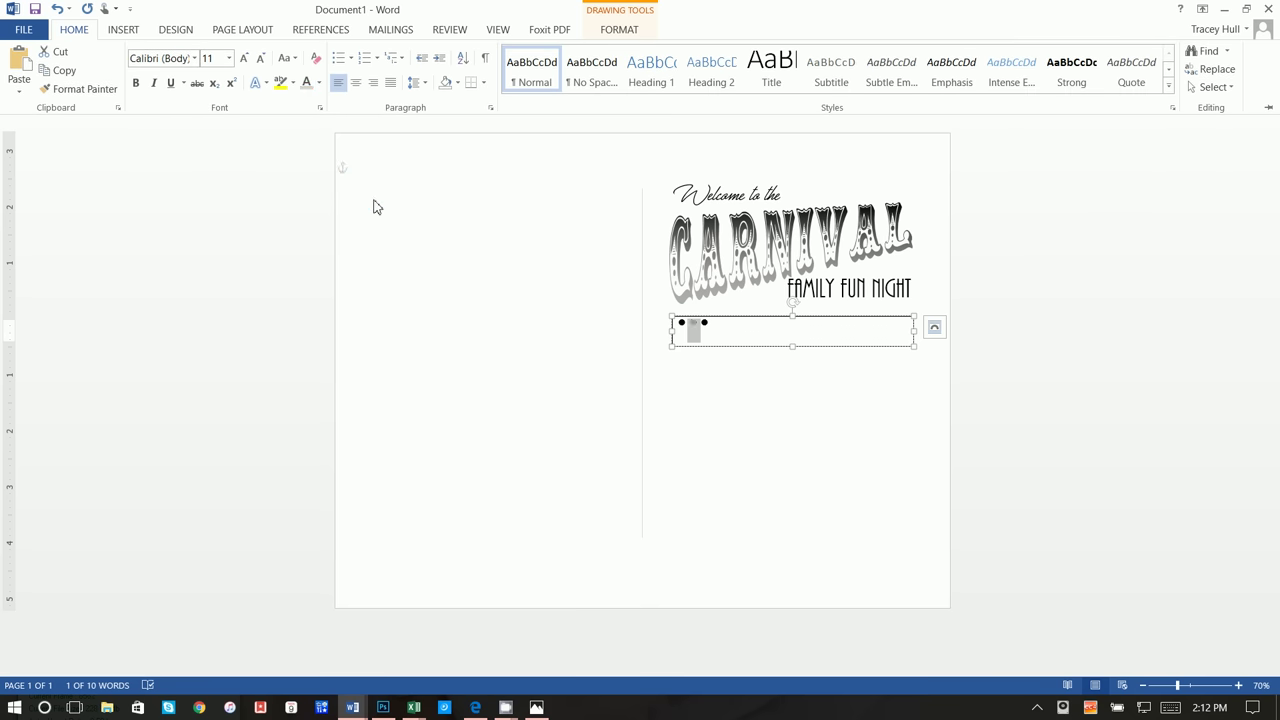
Paste a fourth dot at the end of the row and color it light gray like the second one.
left_click(726, 332)
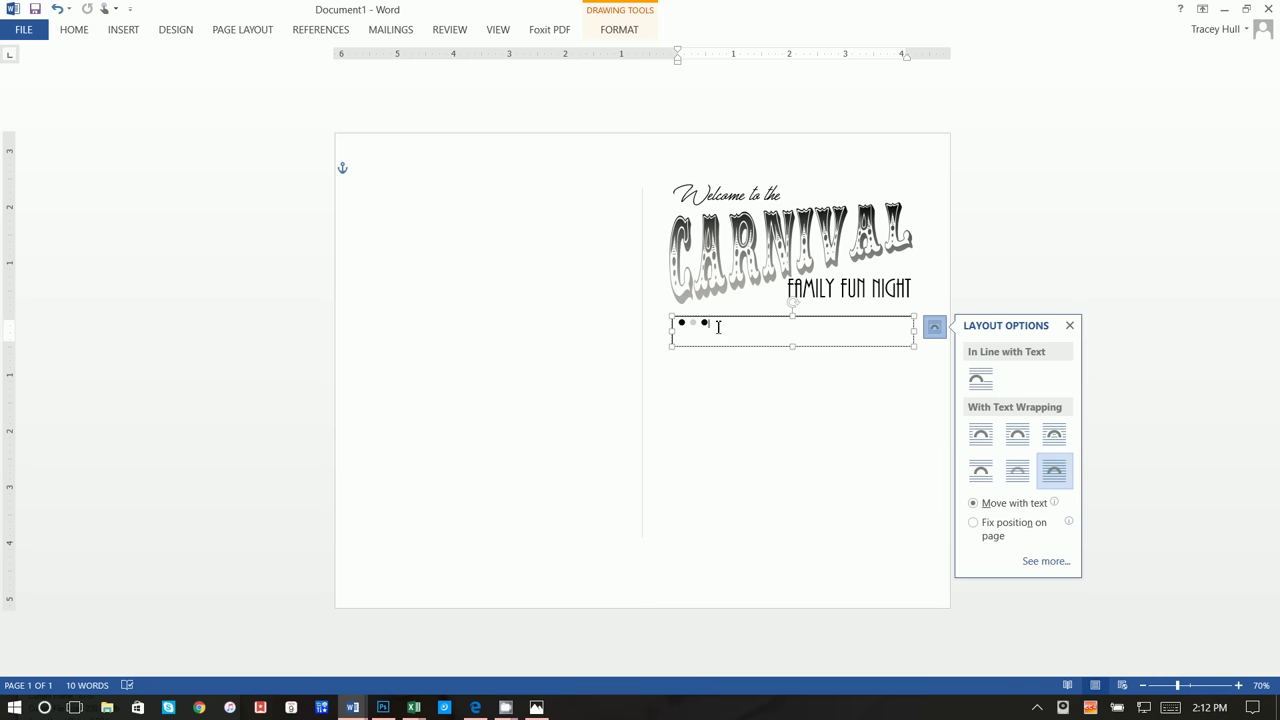
right_click(717, 327)
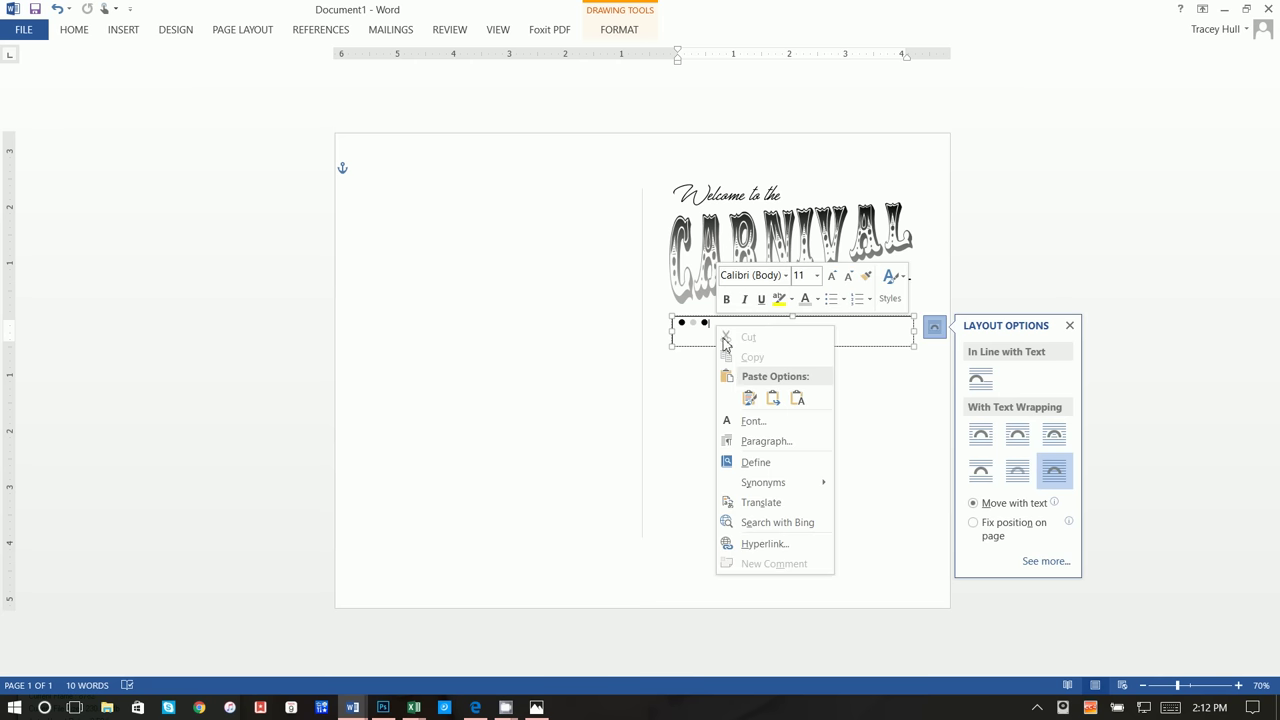
left_click(773, 400)
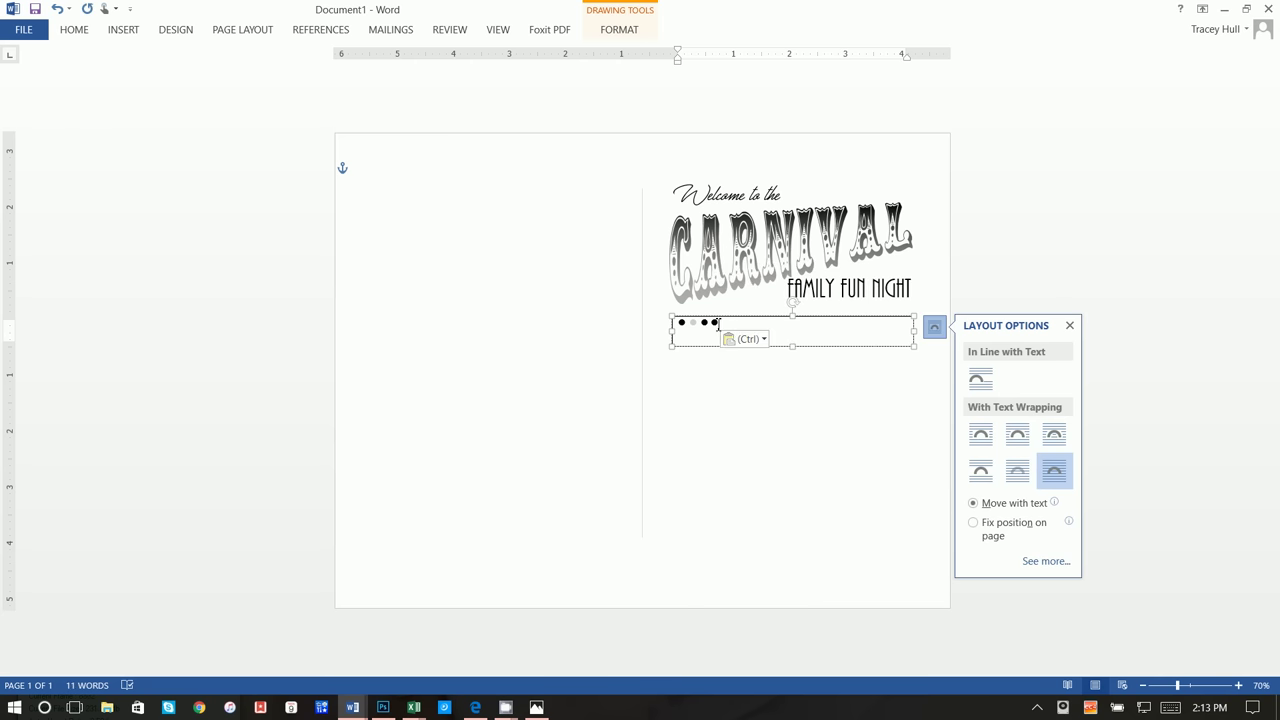
left_click(86, 32)
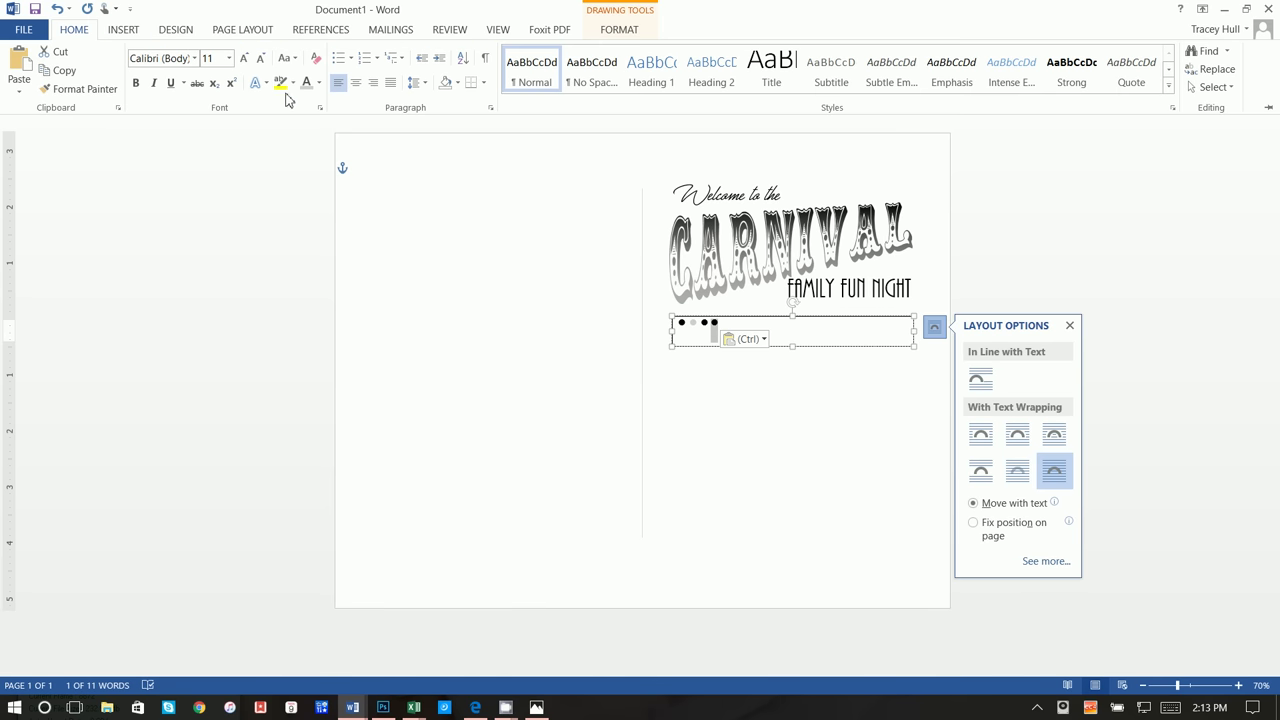
left_click(714, 324)
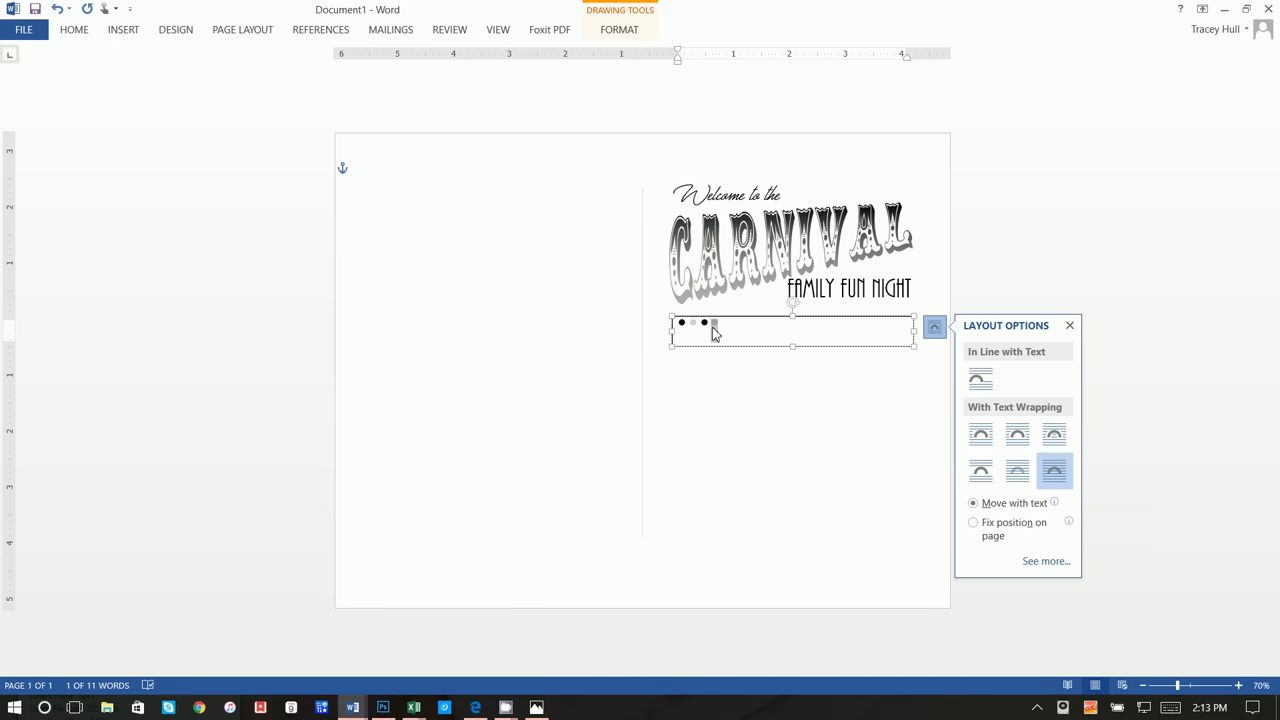
Copy the four-dot pattern and paste it once at the end of the row.
left_click(730, 320)
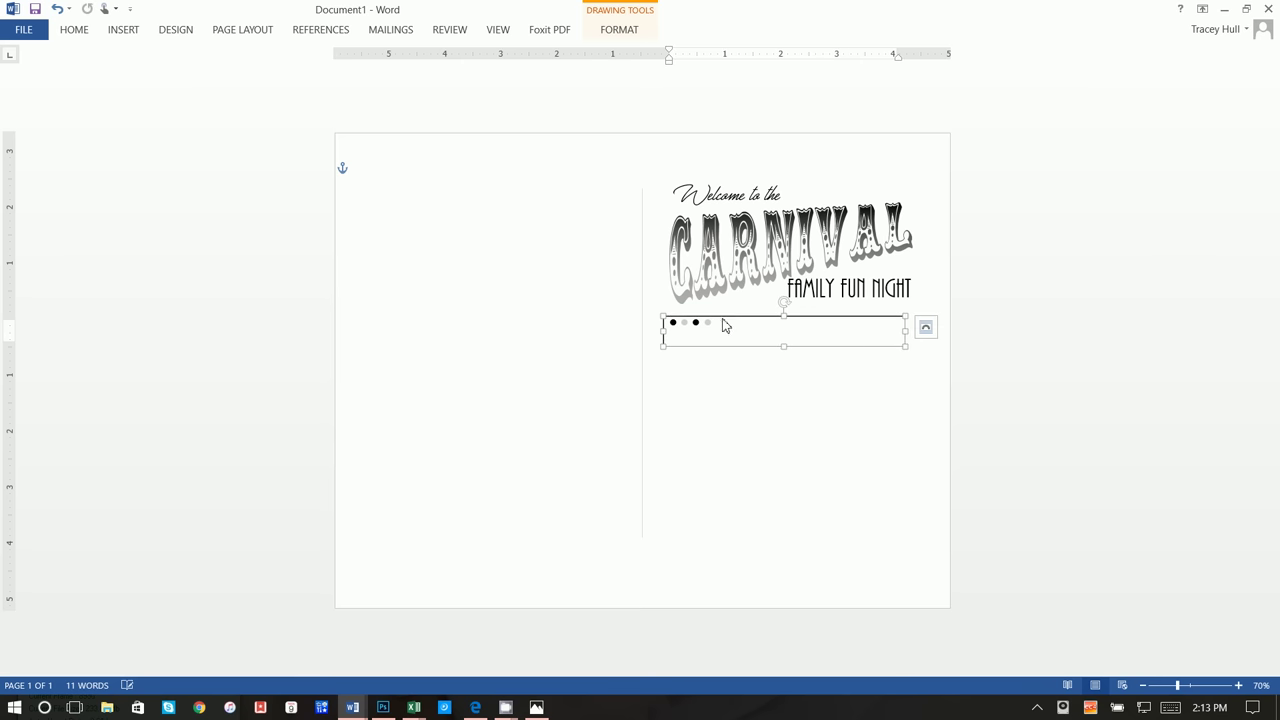
left_click_drag(726, 318, 666, 323)
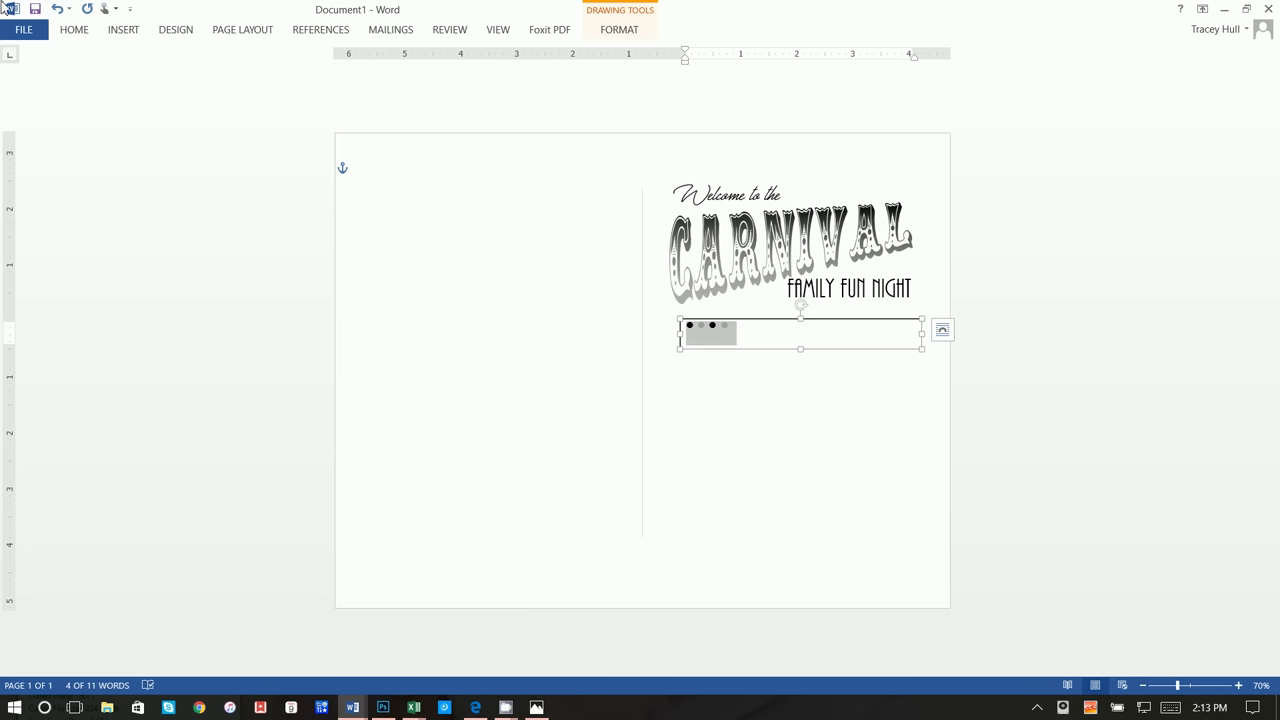
left_click(72, 30)
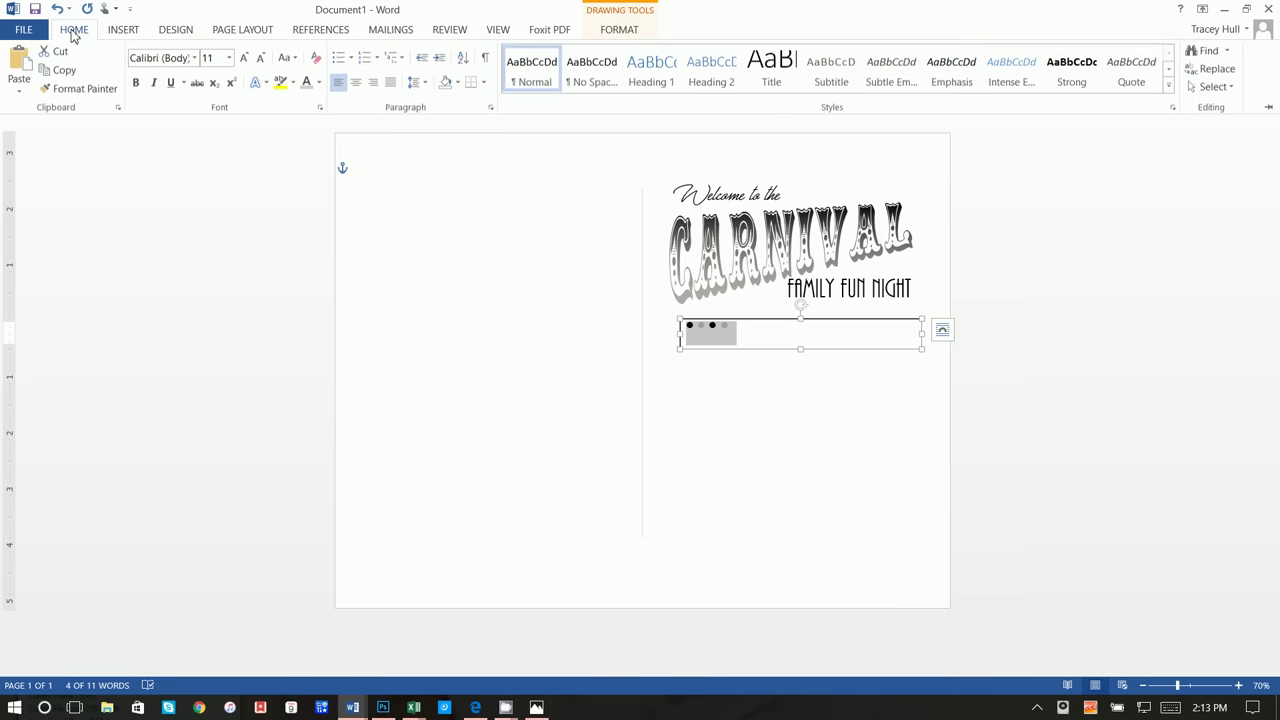
left_click(78, 89)
left_click(740, 328)
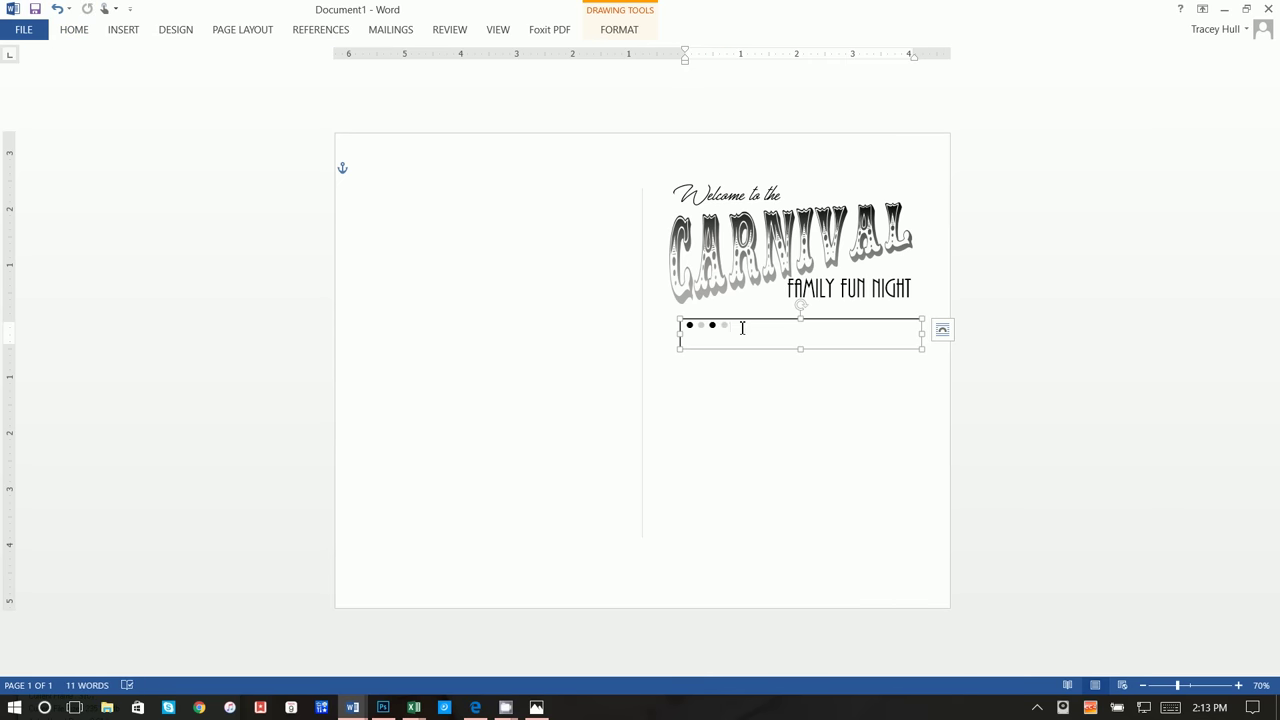
left_click(70, 30)
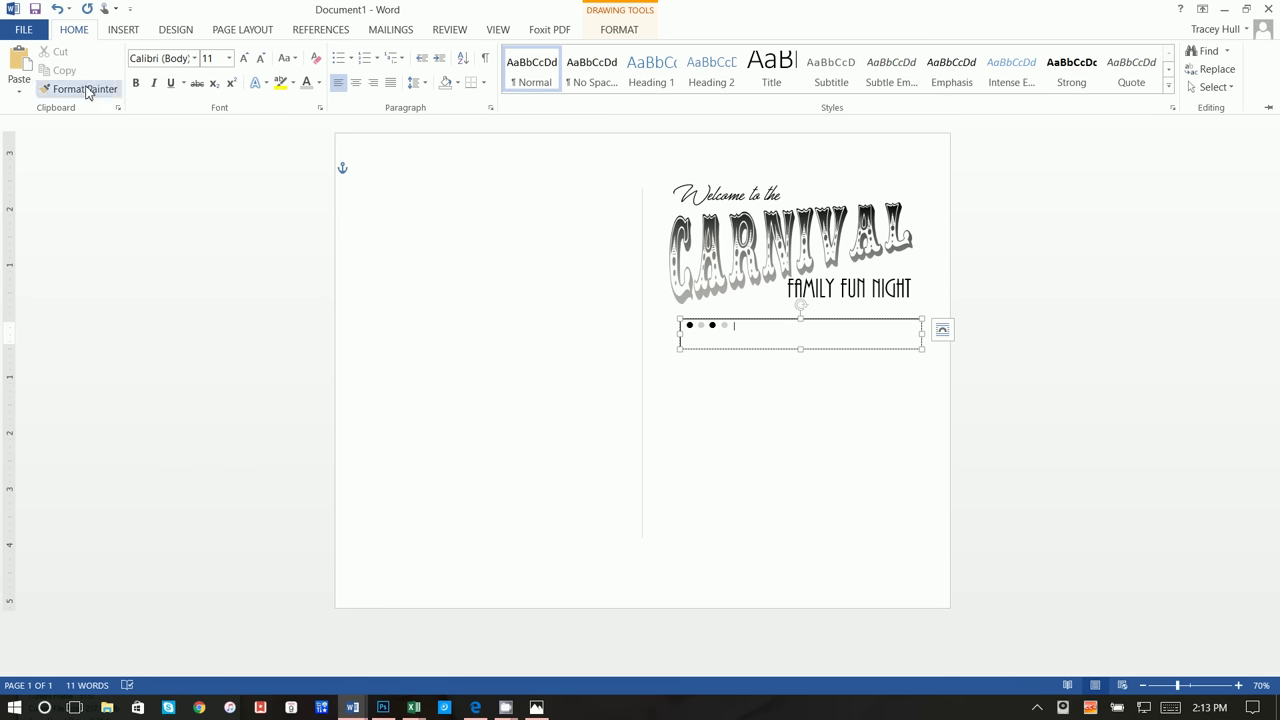
left_click(18, 70)
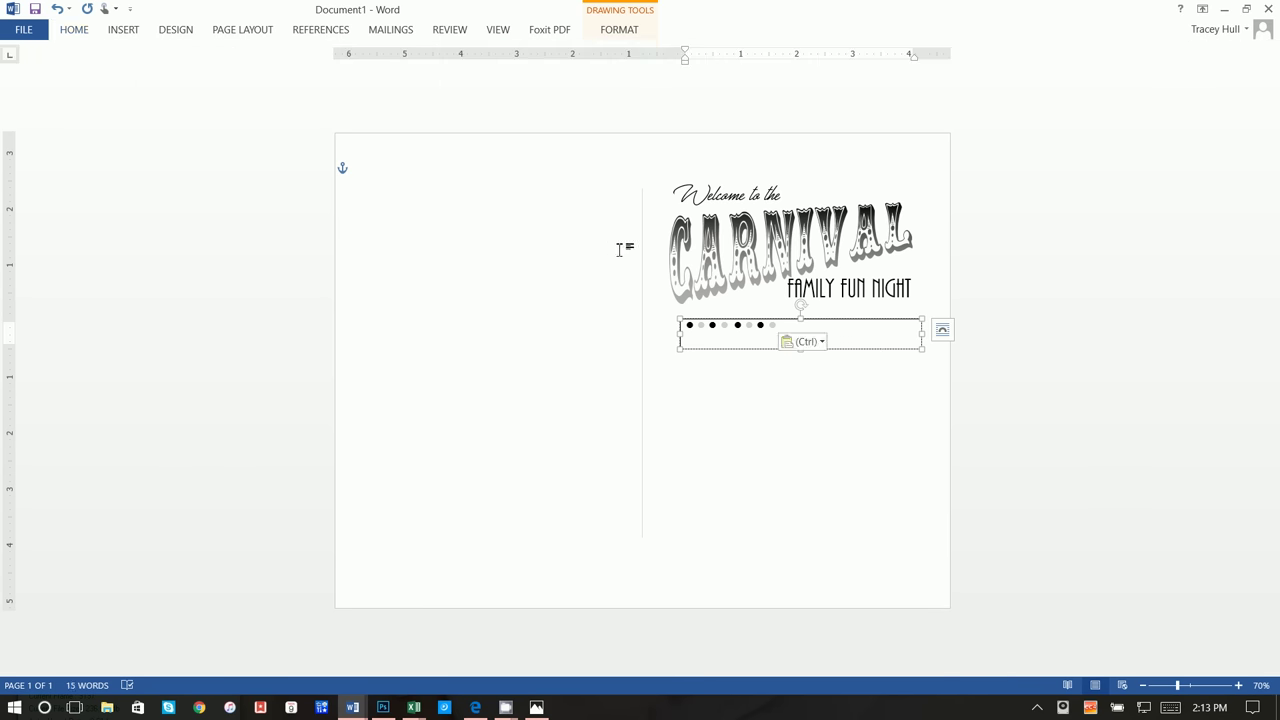
Paste the four-dot pattern three more times at the end of the row, removing the extra line break after the first paste.
left_click(787, 325)
left_click(23, 29)
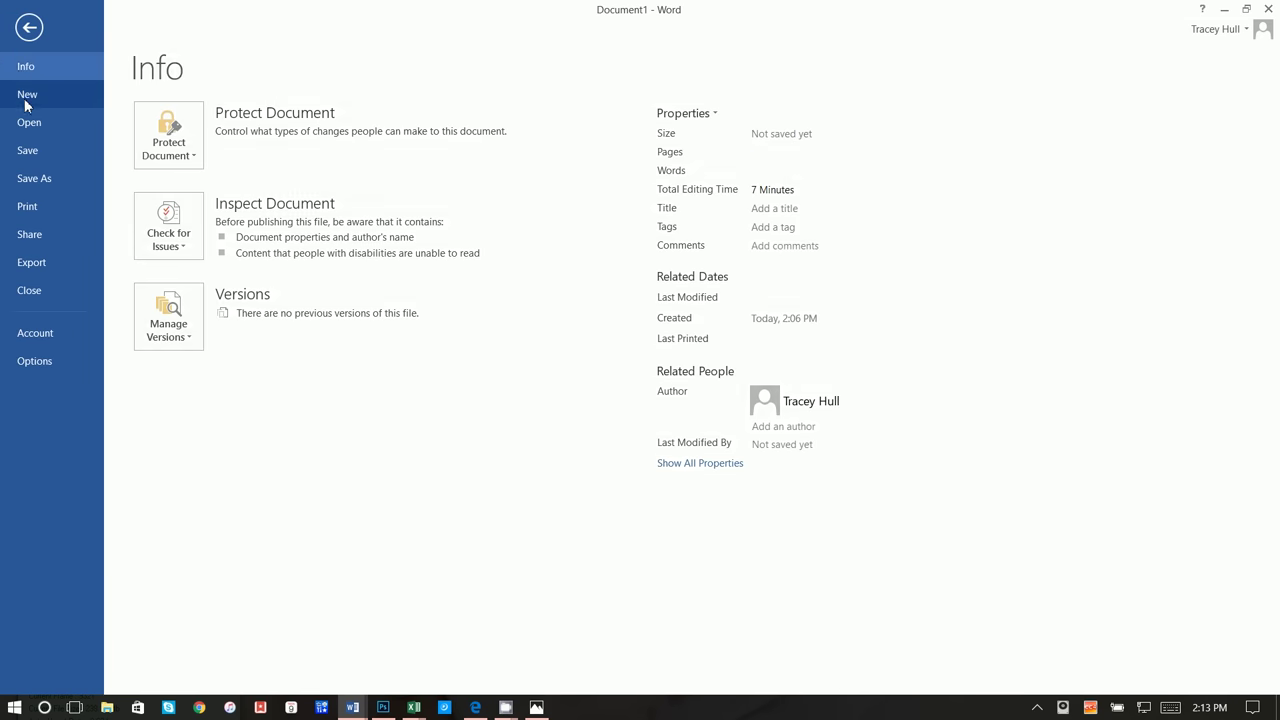
left_click(30, 33)
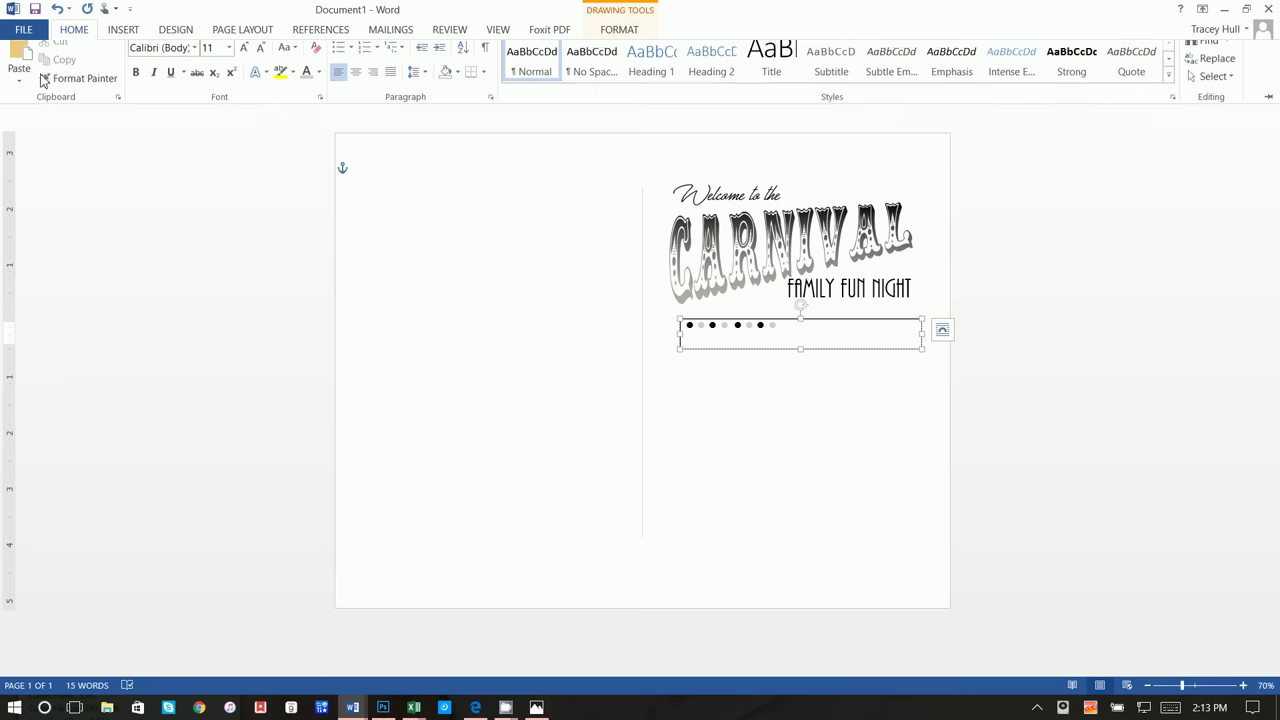
left_click(20, 68)
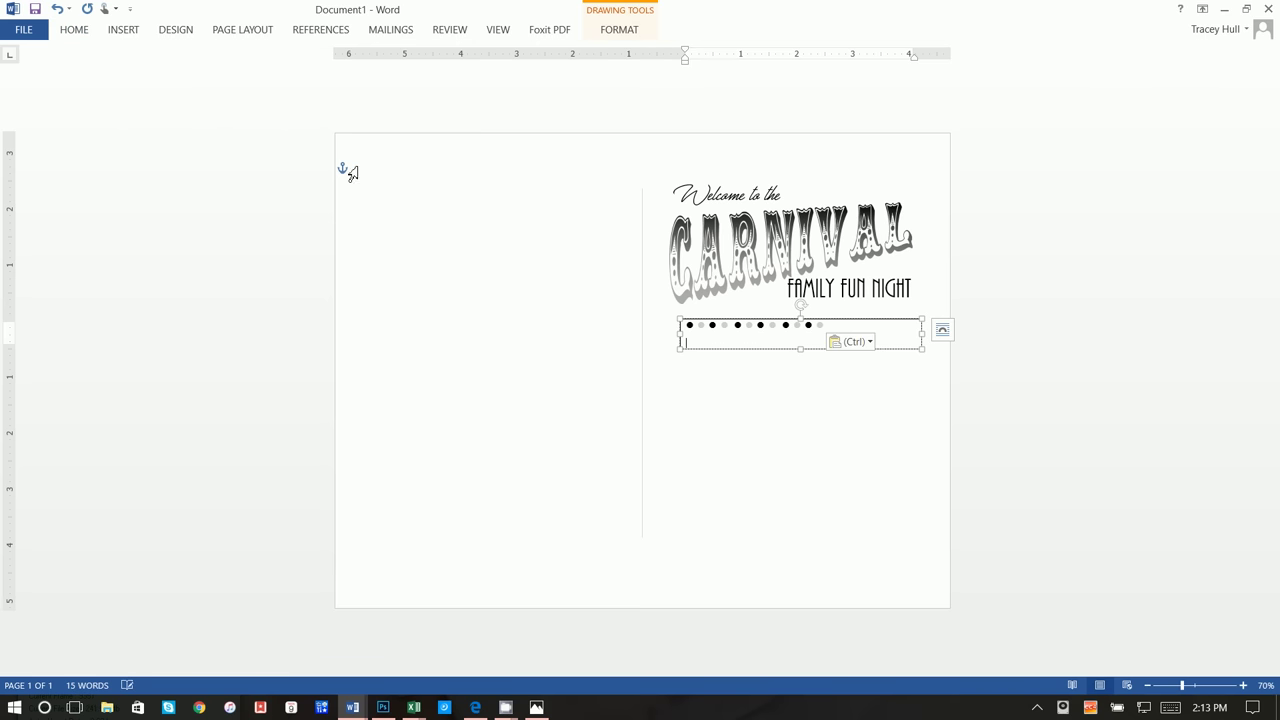
key("BackSpace")
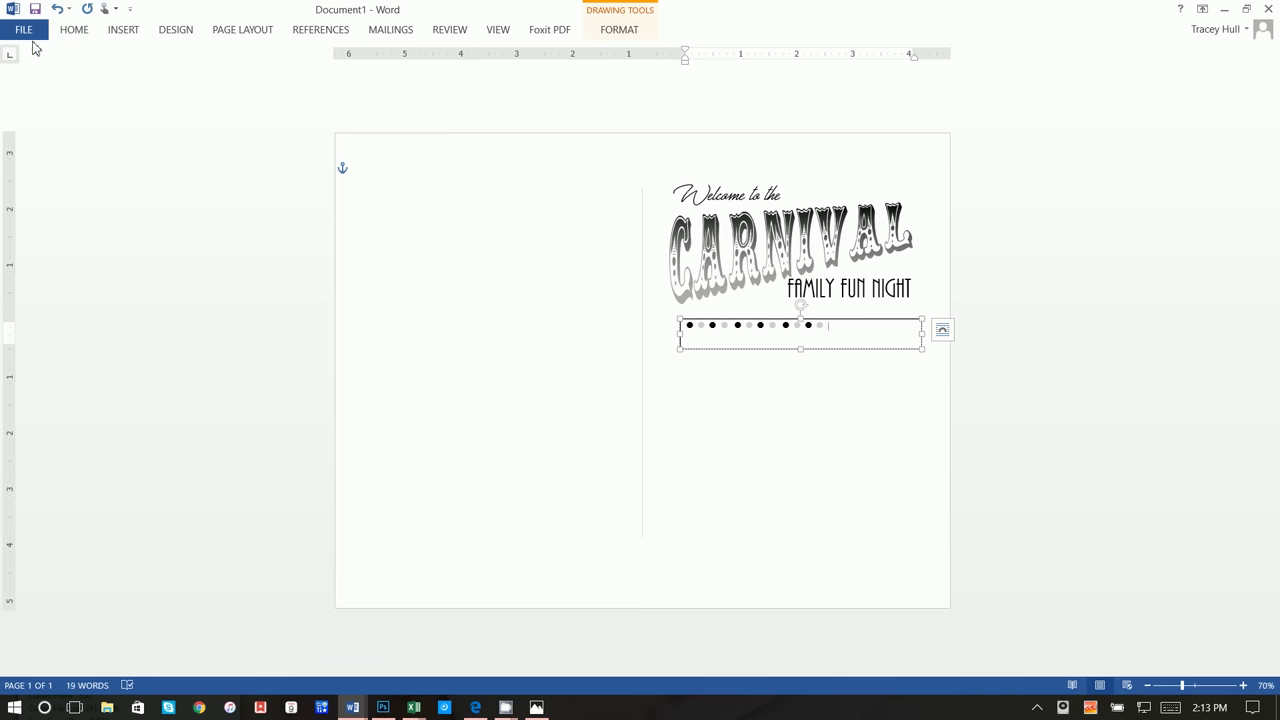
left_click(66, 30)
left_click(27, 69)
left_click(74, 30)
left_click(30, 68)
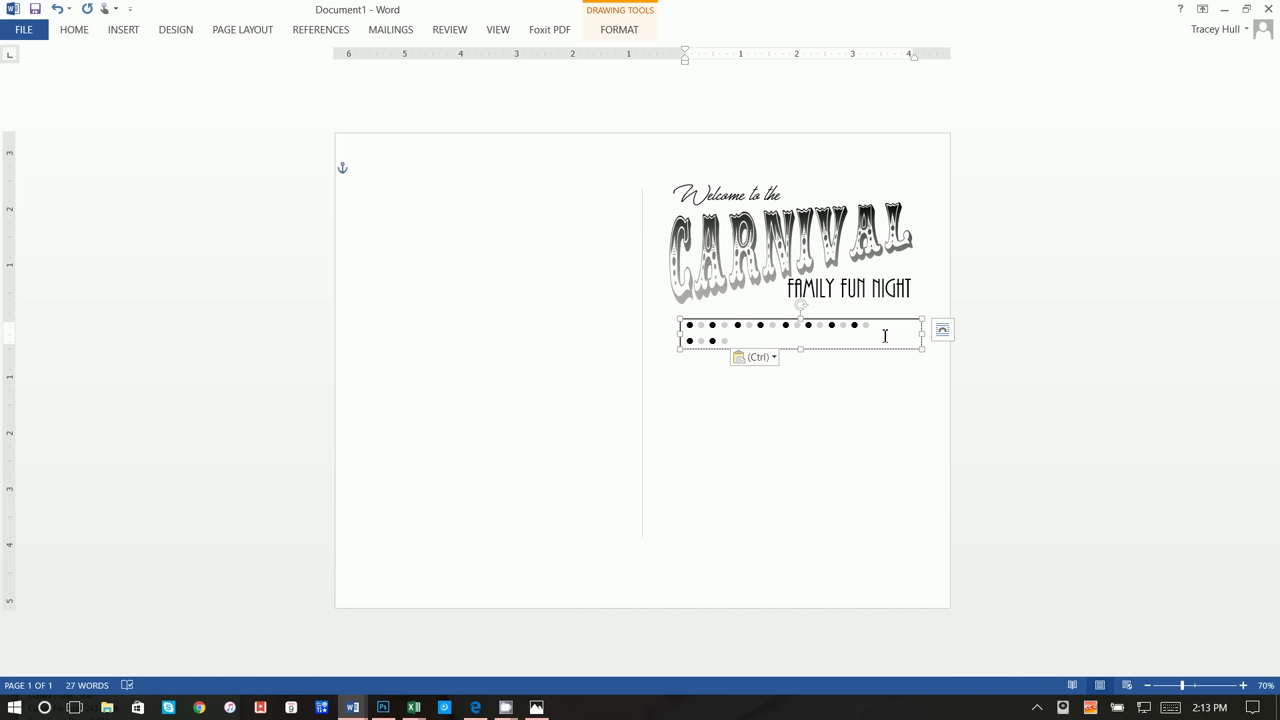
Widen the dots' text box to about 4.51 inches so all dots fit on one line, and align it under "CARNIVAL".
key("Delete")
left_click_drag(921, 335, 931, 337)
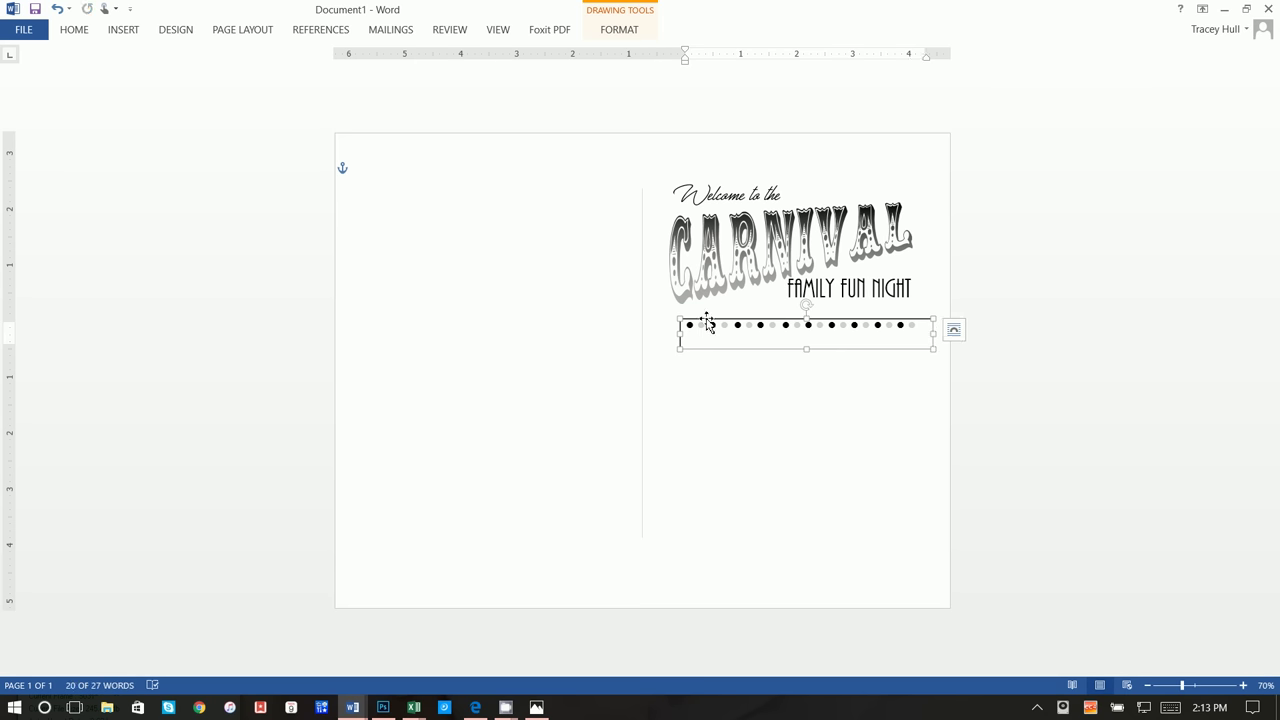
left_click_drag(706, 320, 695, 320)
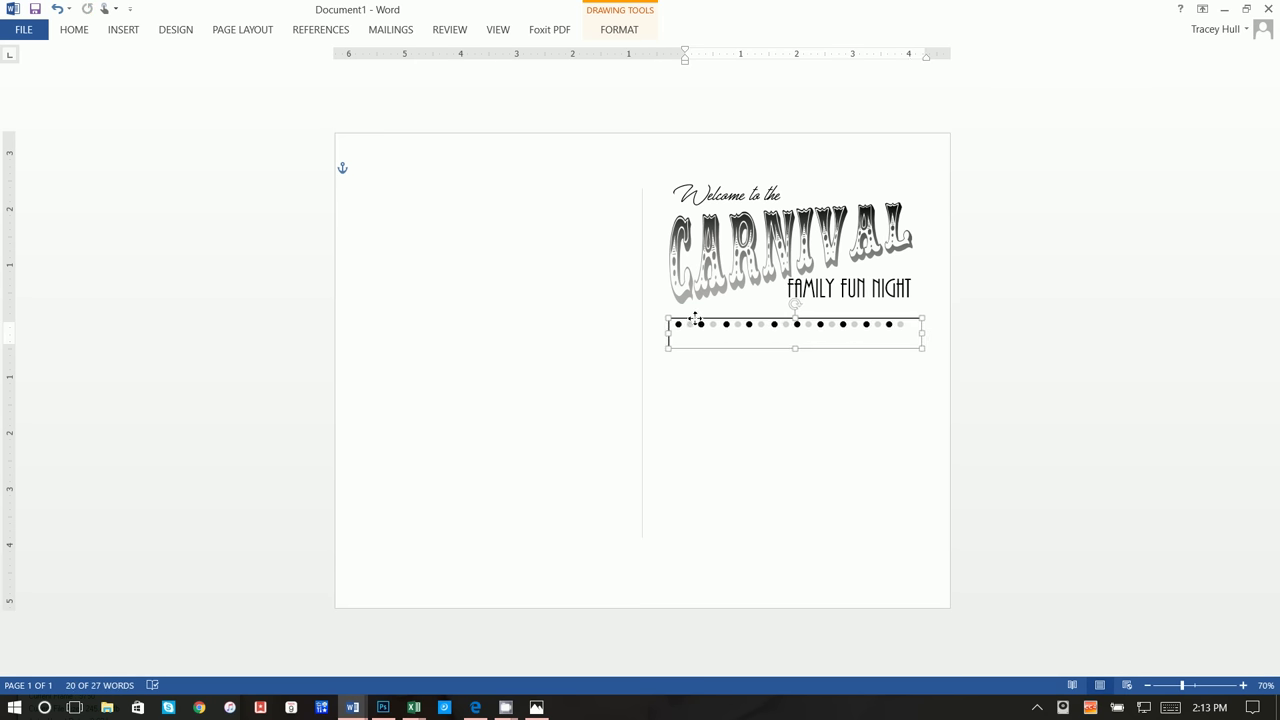
Remove the outline of the dots' text box and shorten the box to the height of the single row.
left_click(600, 24)
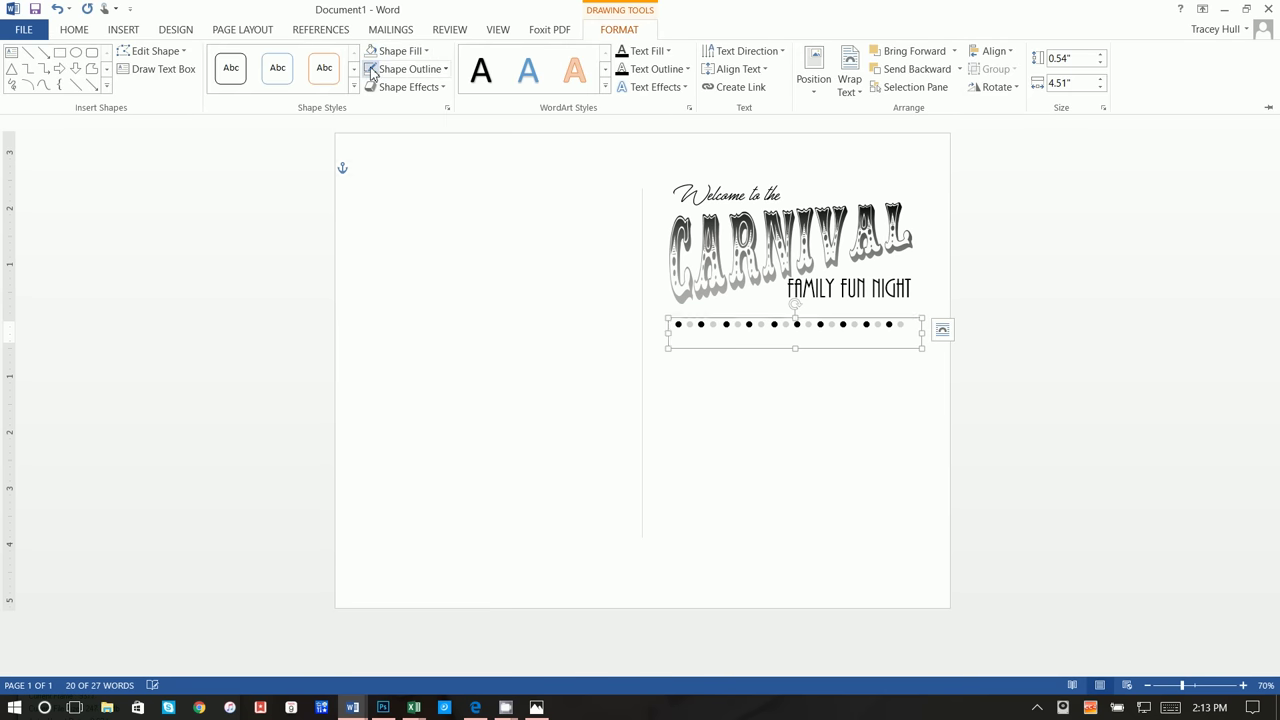
left_click(752, 420)
left_click(812, 335)
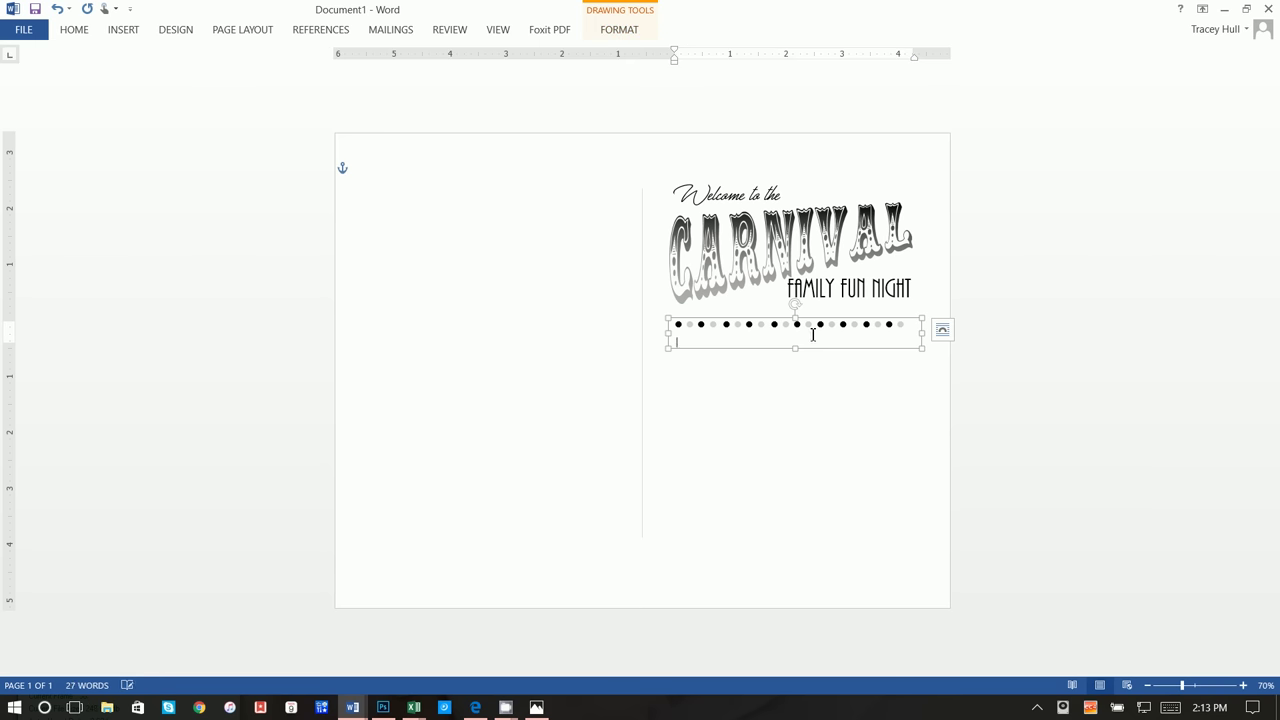
mouse_move(796, 349)
left_mouse_down()
mouse_move(797, 360)
mouse_move(796, 338)
left_mouse_up()
left_click(895, 406)
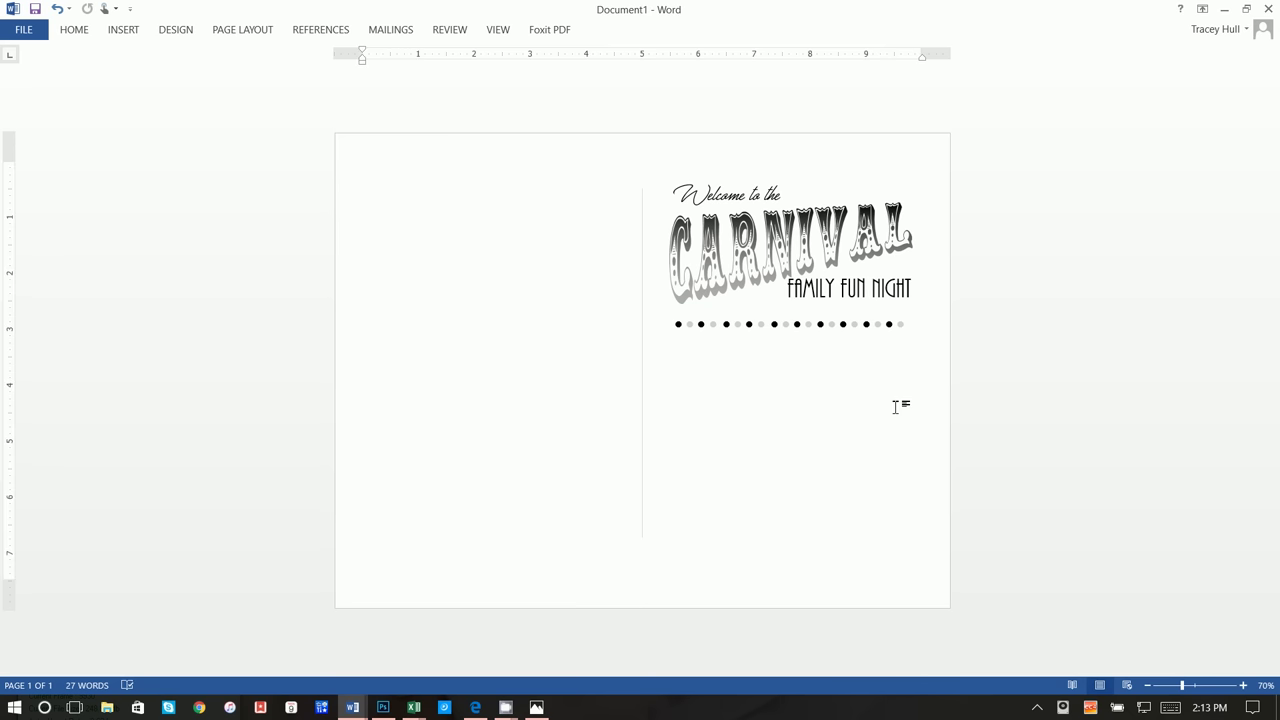
left_click(123, 31)
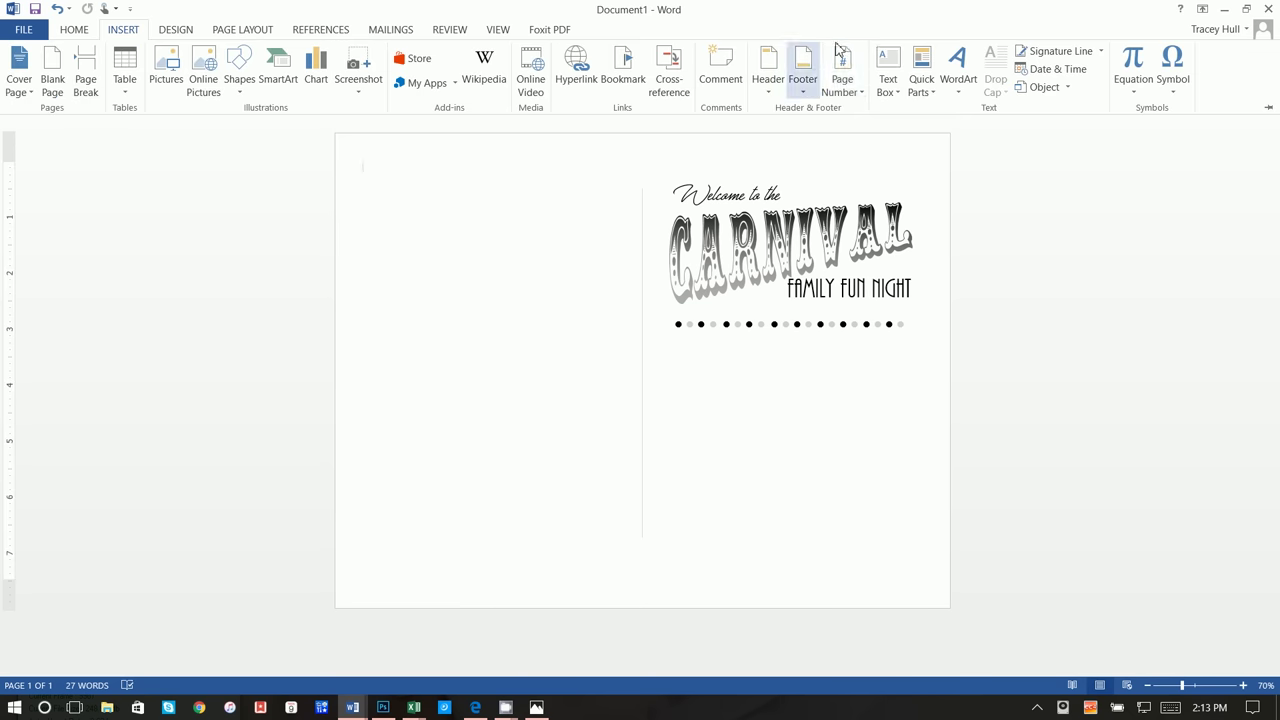
left_click(880, 80)
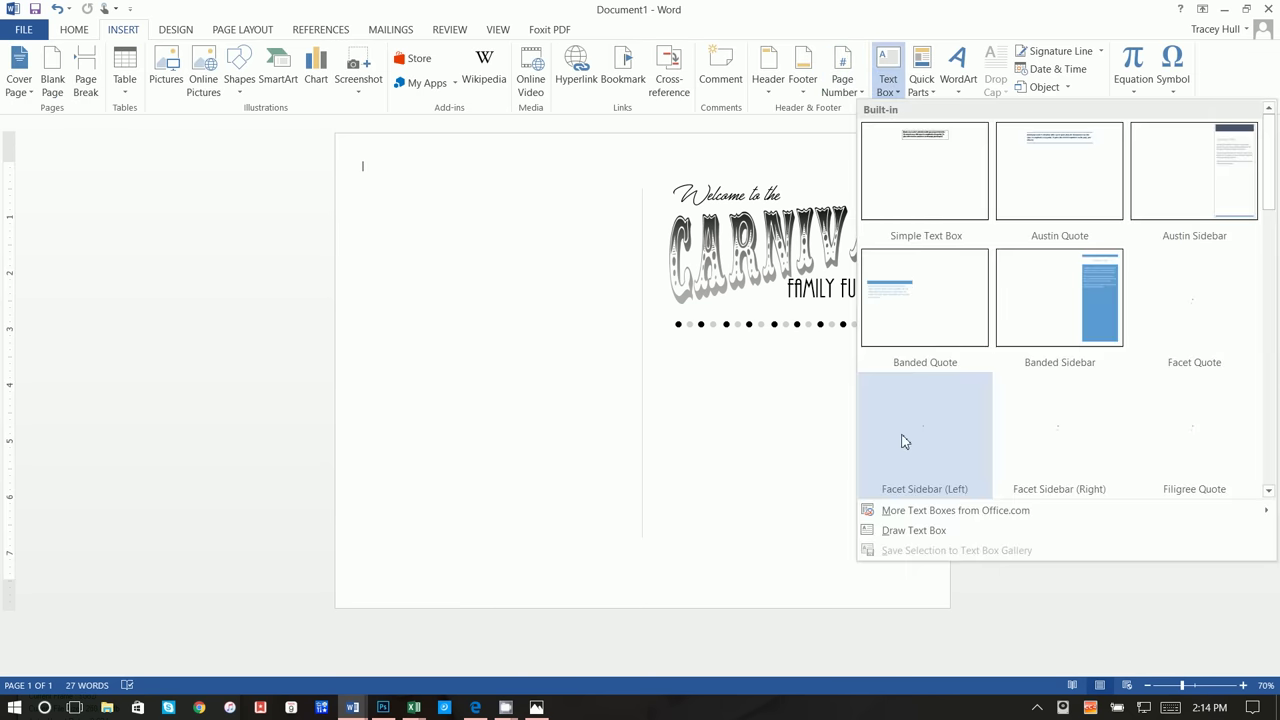
left_click(905, 530)
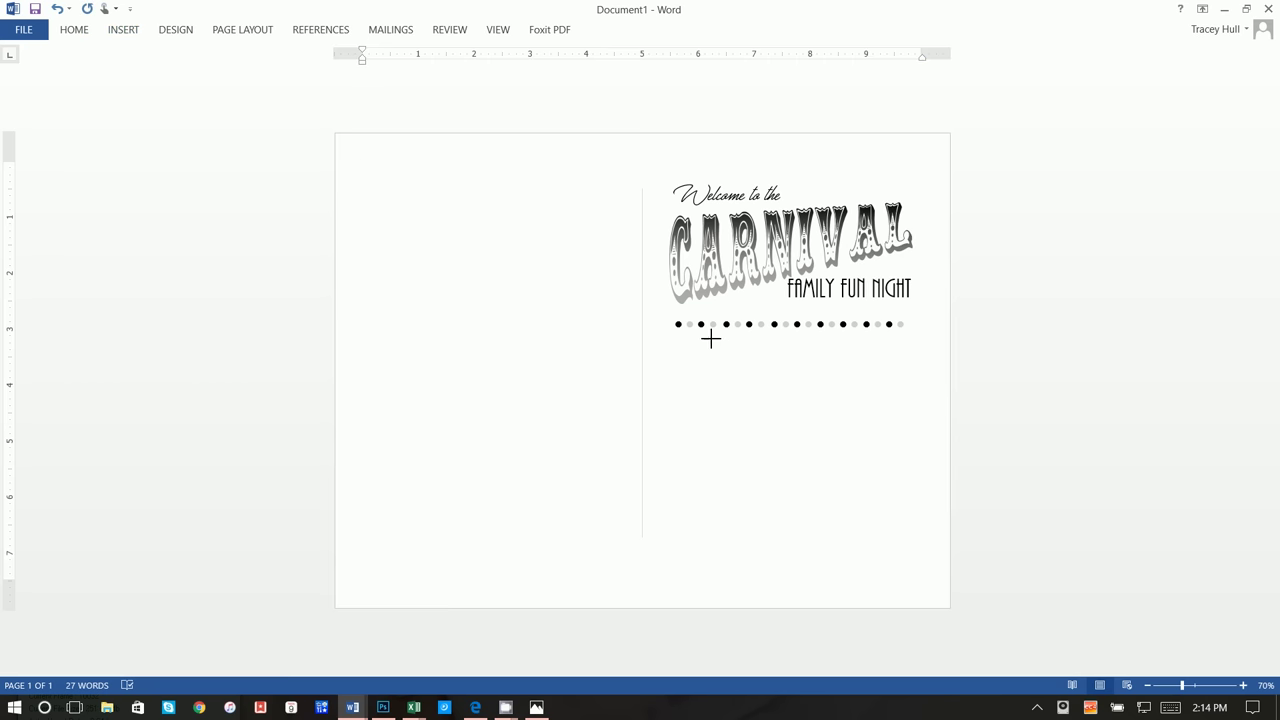
left_click_drag(679, 333, 897, 381)
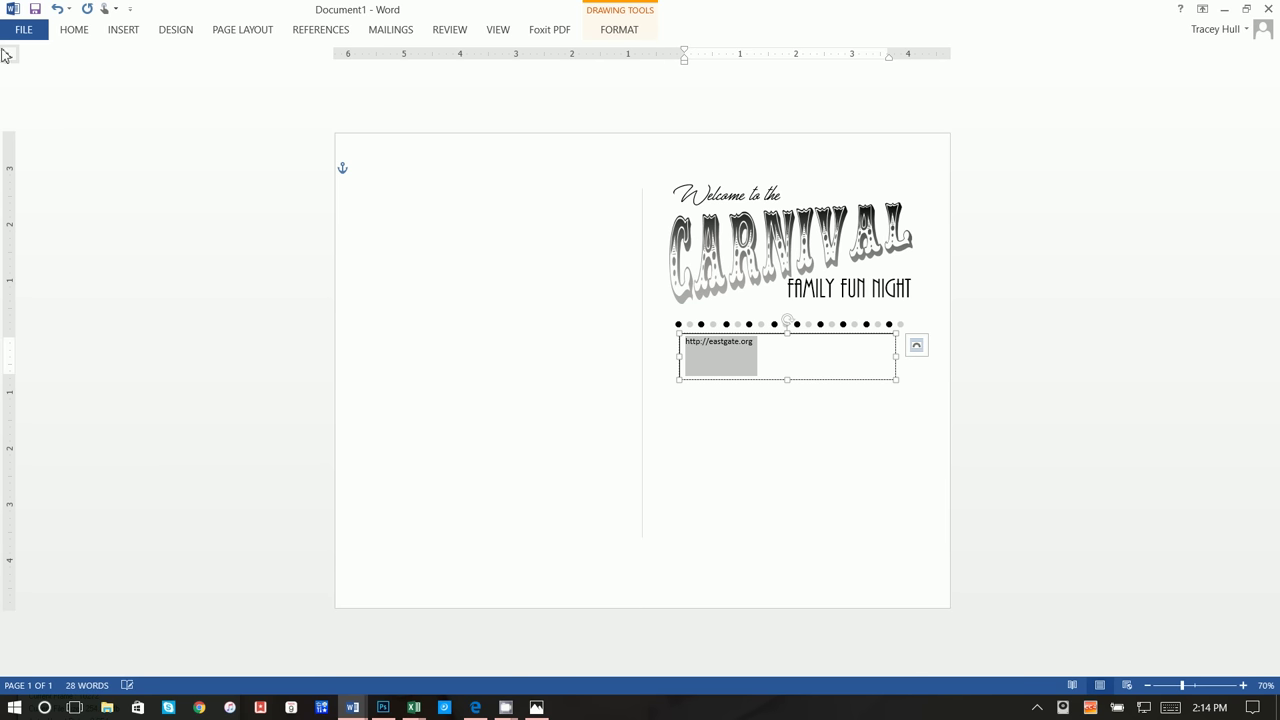
Center the web address and set its font size to 24.
left_click(80, 35)
left_click(355, 82)
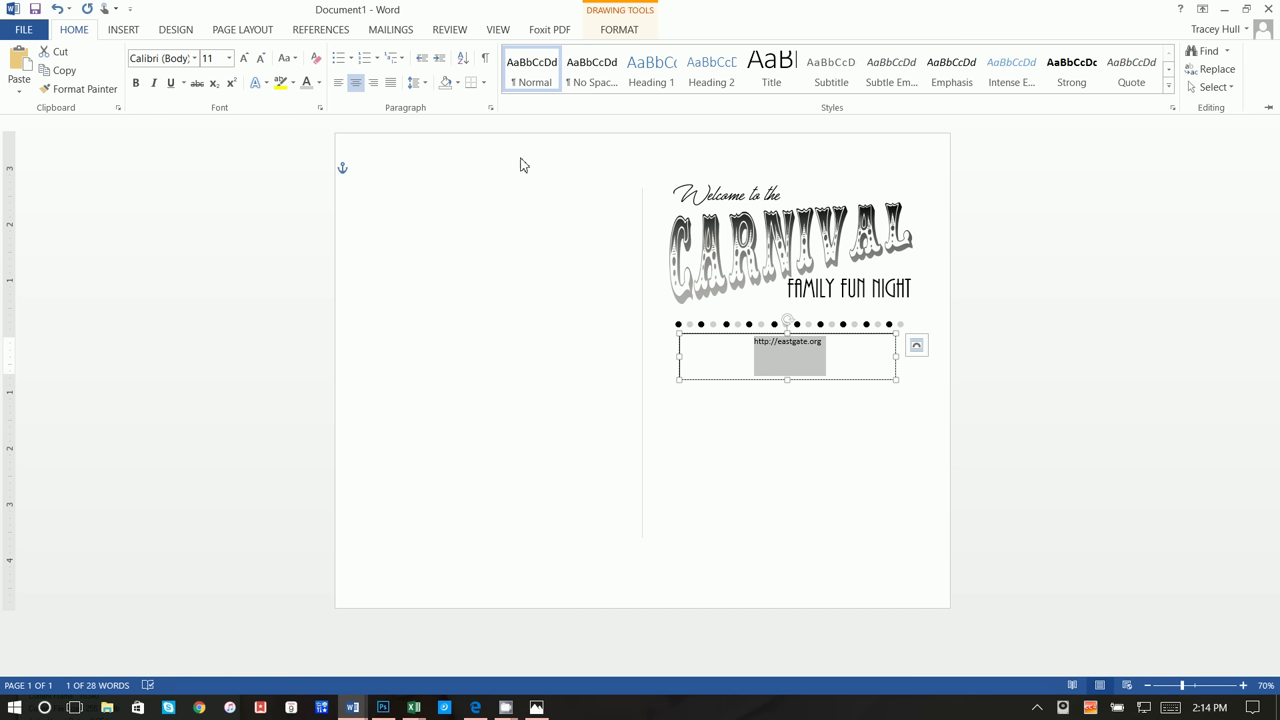
left_click(228, 58)
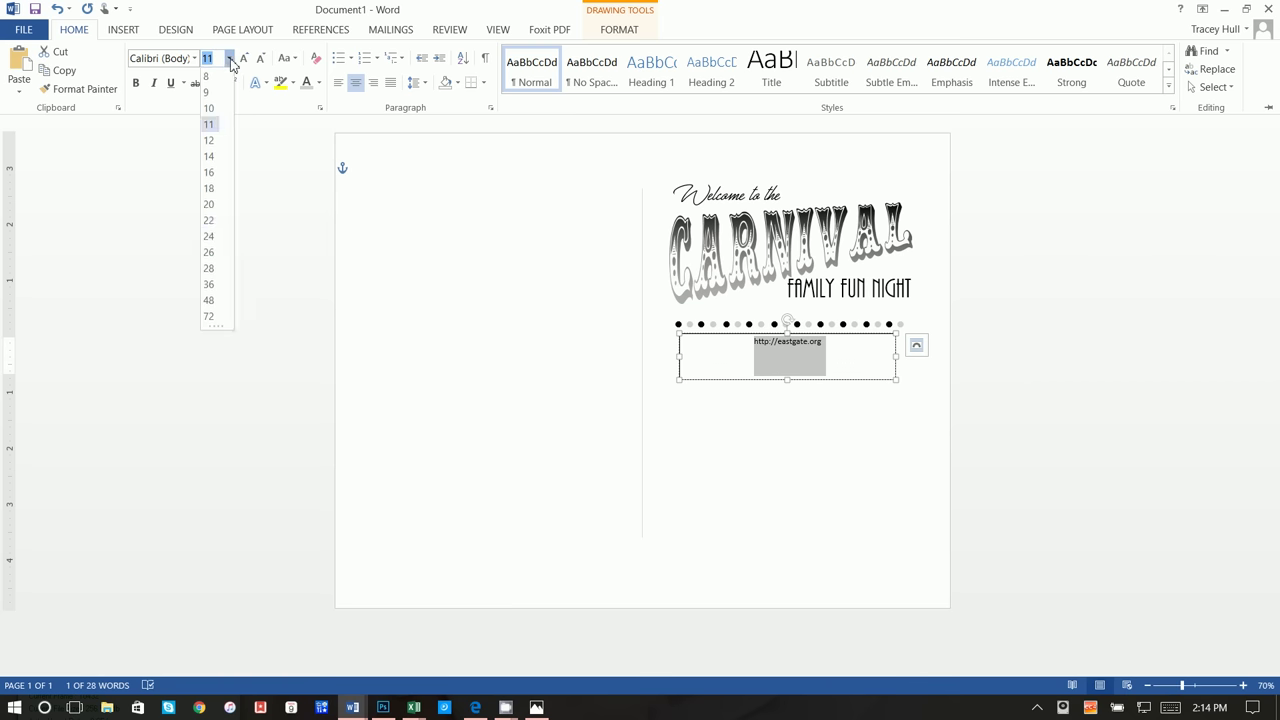
left_click(209, 237)
Remove the fill and outline of the web address text box and shorten the box to fit its text.
left_click(619, 29)
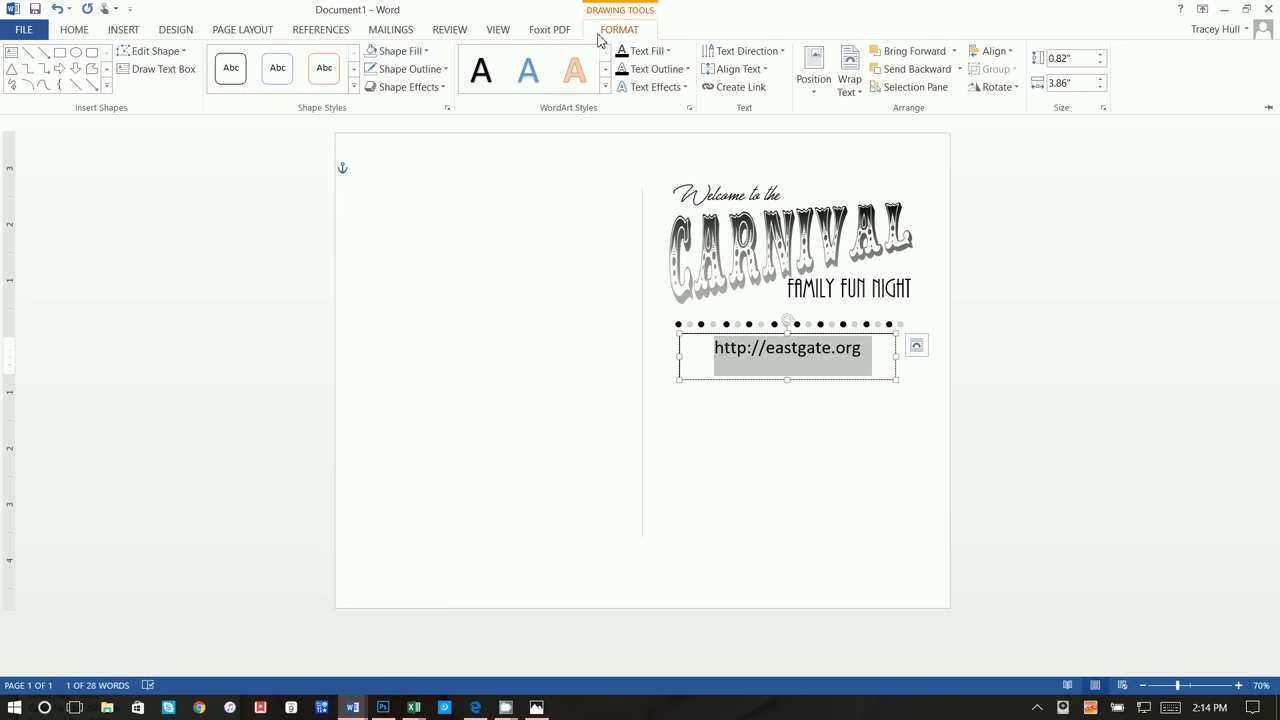
left_click(398, 52)
left_click(369, 86)
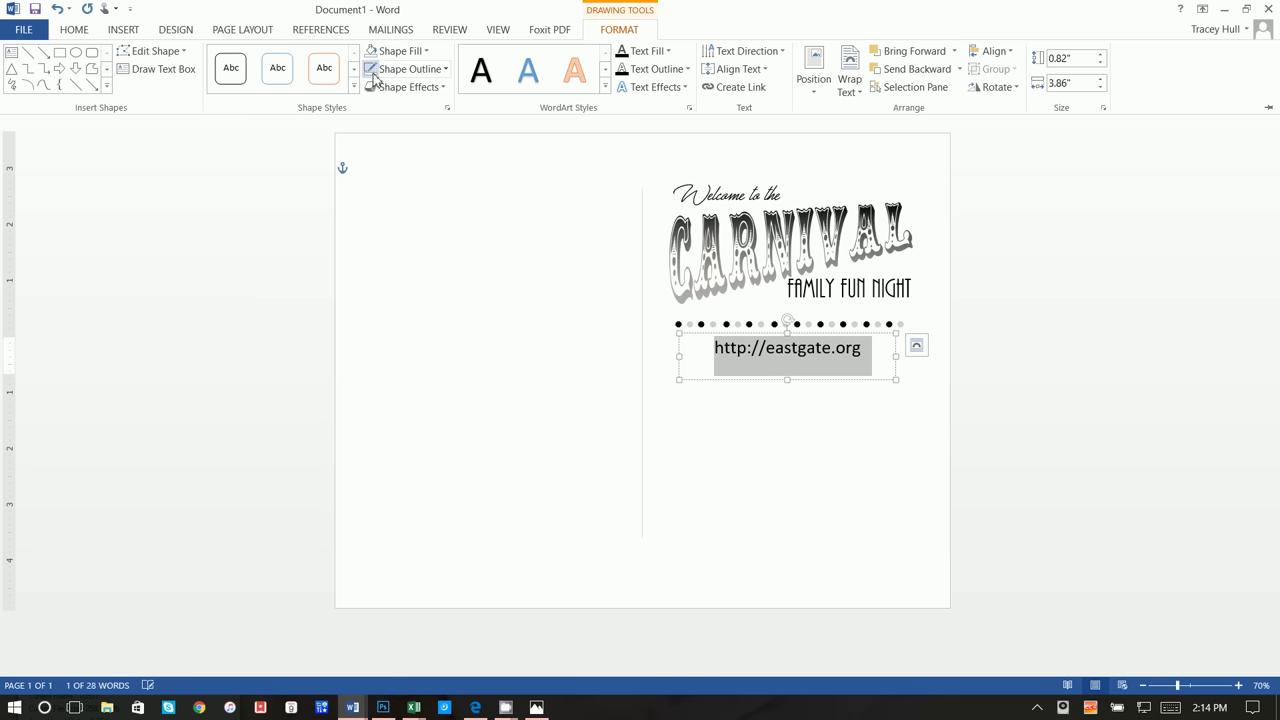
left_click(785, 421)
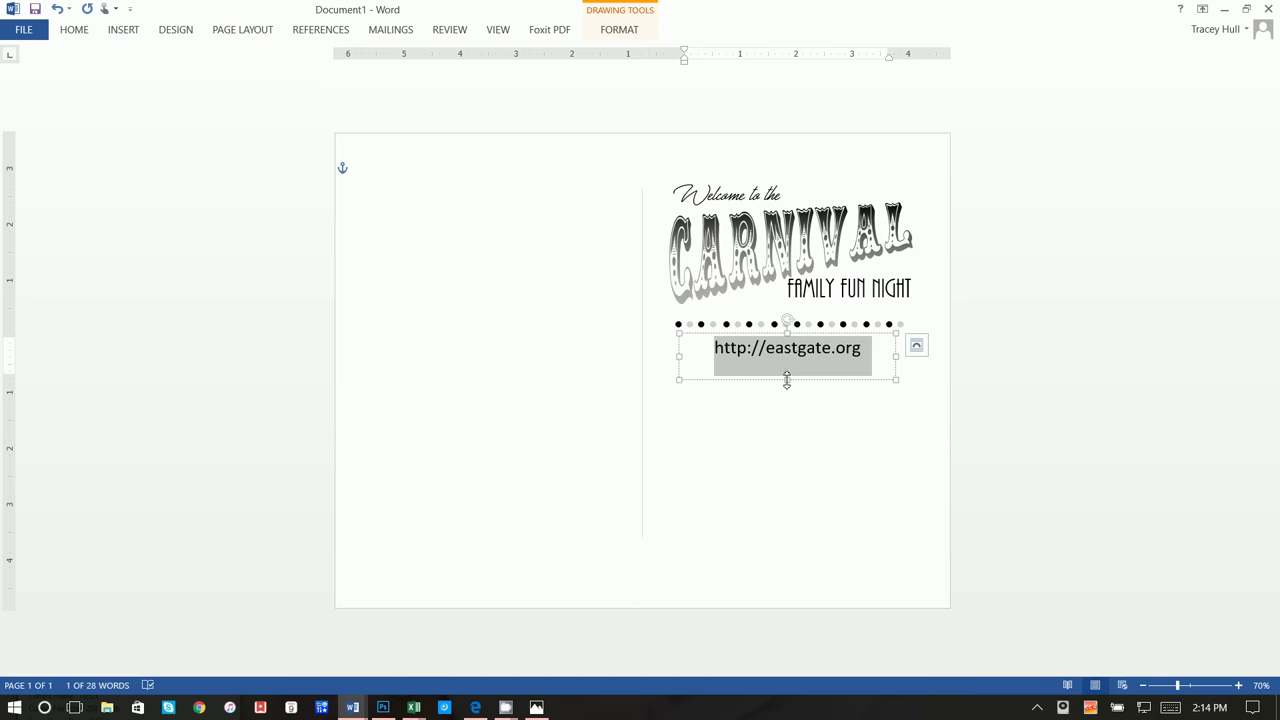
left_click_drag(787, 380, 787, 367)
Duplicate the dot row's text box and place the copy just below the web address, lined up with the first row.
left_click(866, 323)
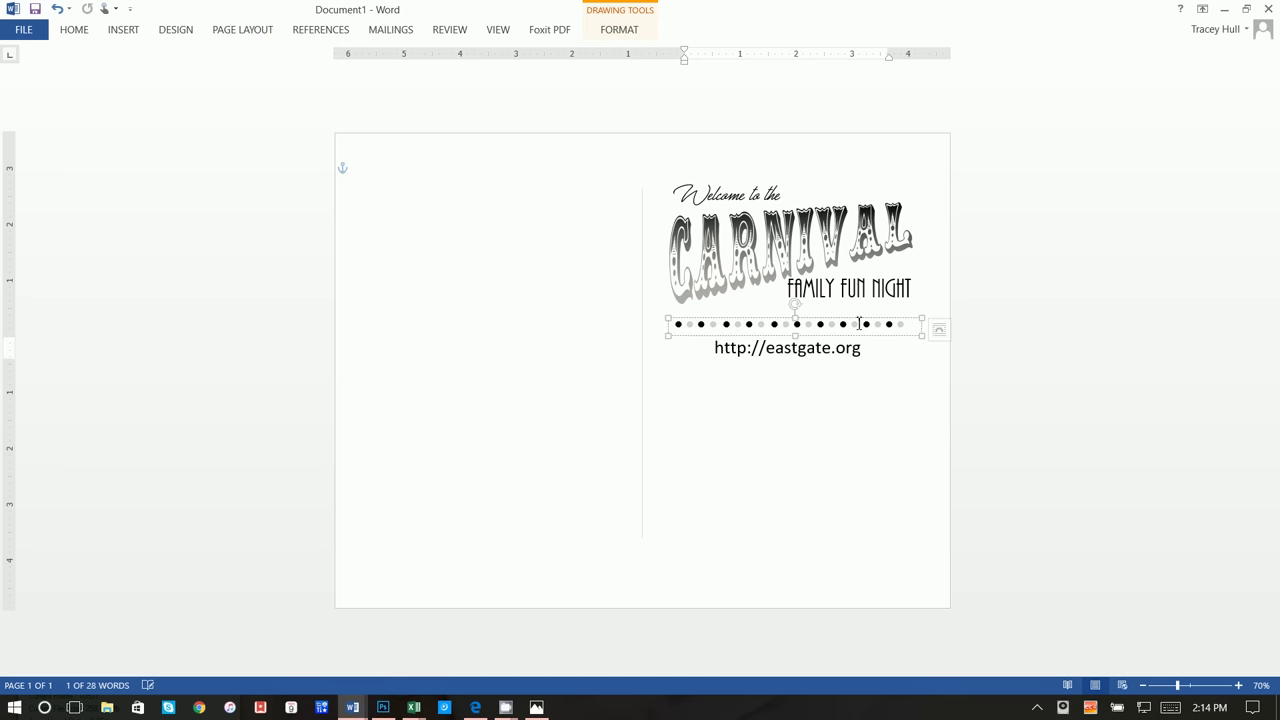
right_click(866, 323)
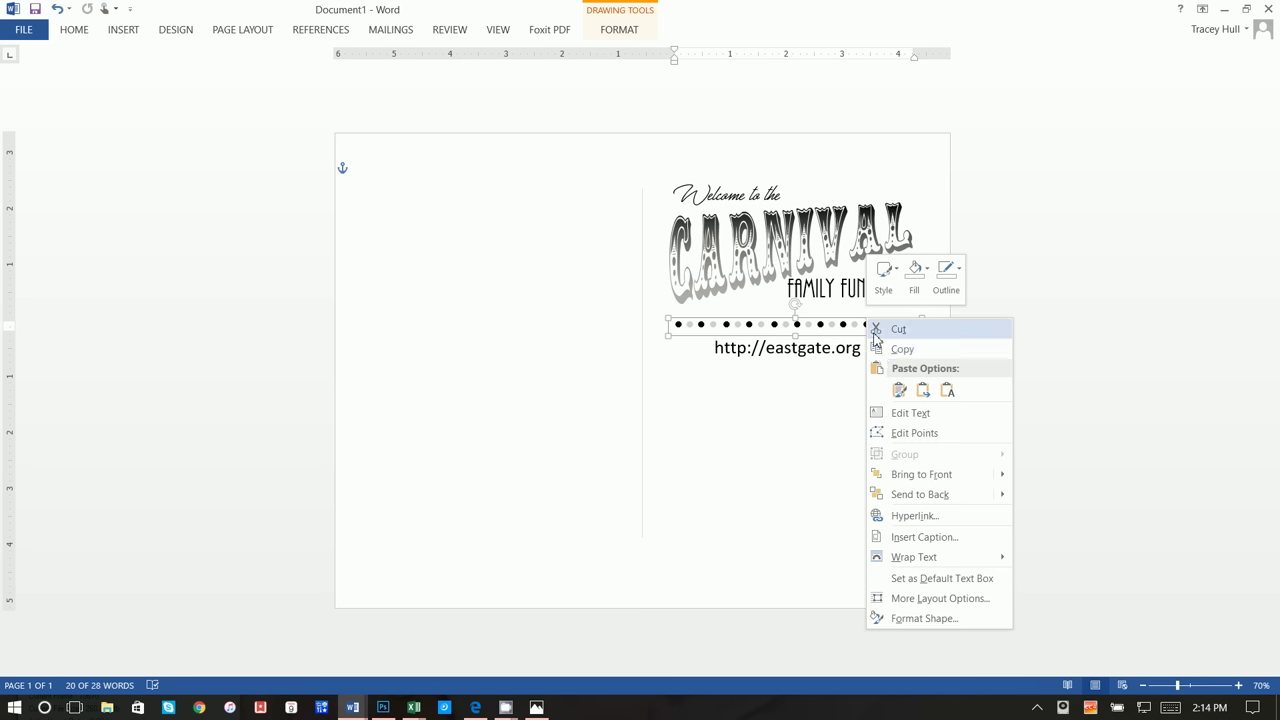
left_click(880, 349)
left_click(810, 370)
right_click(810, 370)
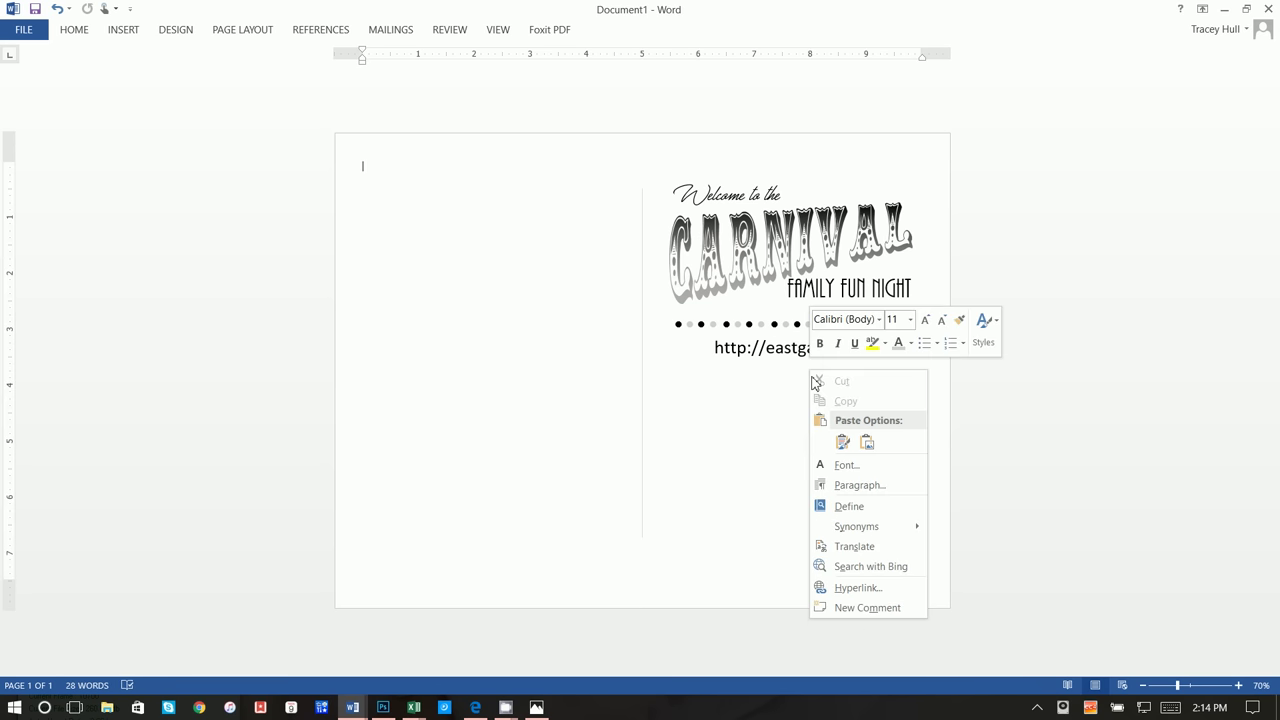
left_click(843, 443)
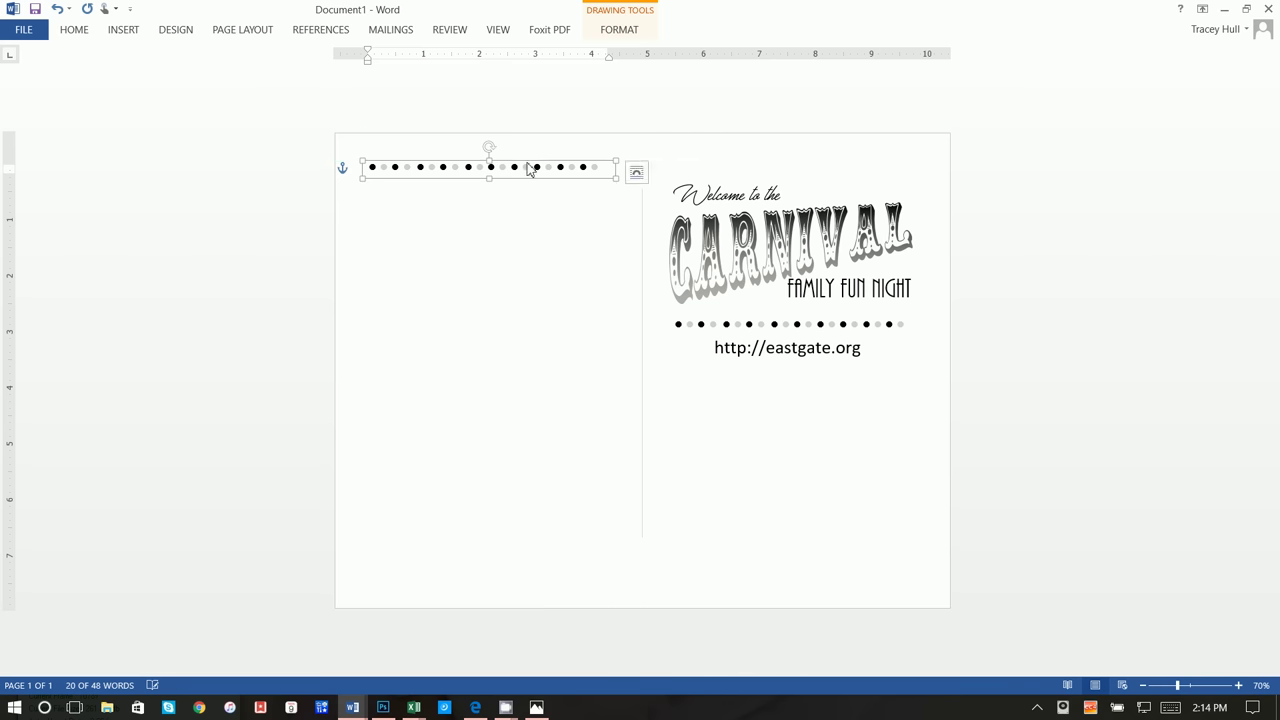
mouse_move(531, 166)
left_mouse_down()
mouse_move(826, 378)
mouse_move(838, 371)
left_mouse_up()
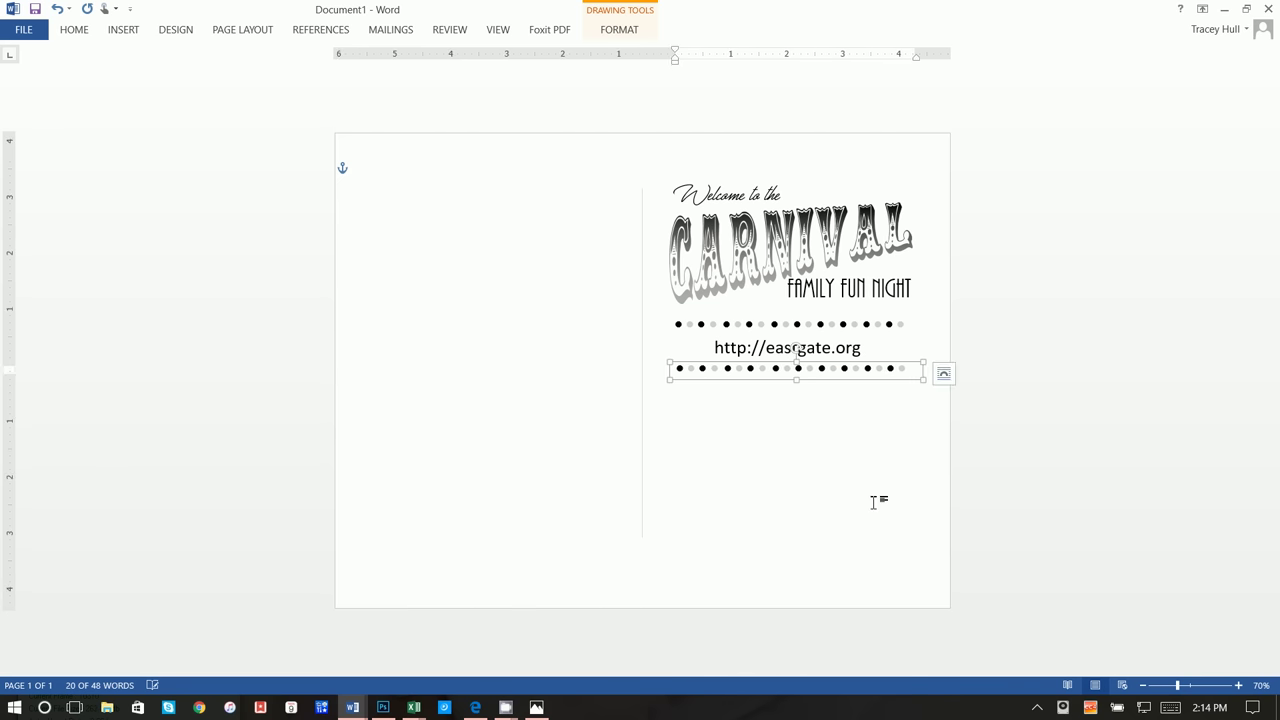
left_click(926, 516)
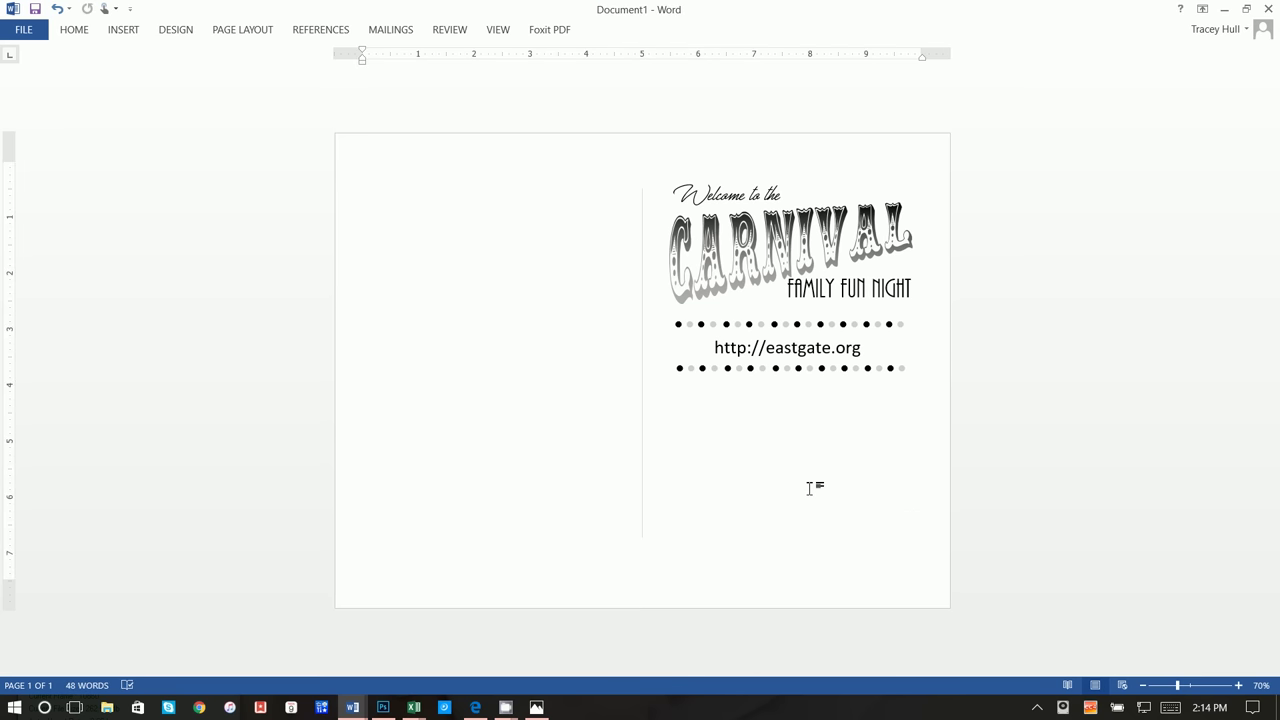
Insert the Eastgate PTA eagle logo picture from the "family fun night" folder on the desktop.
left_click(123, 30)
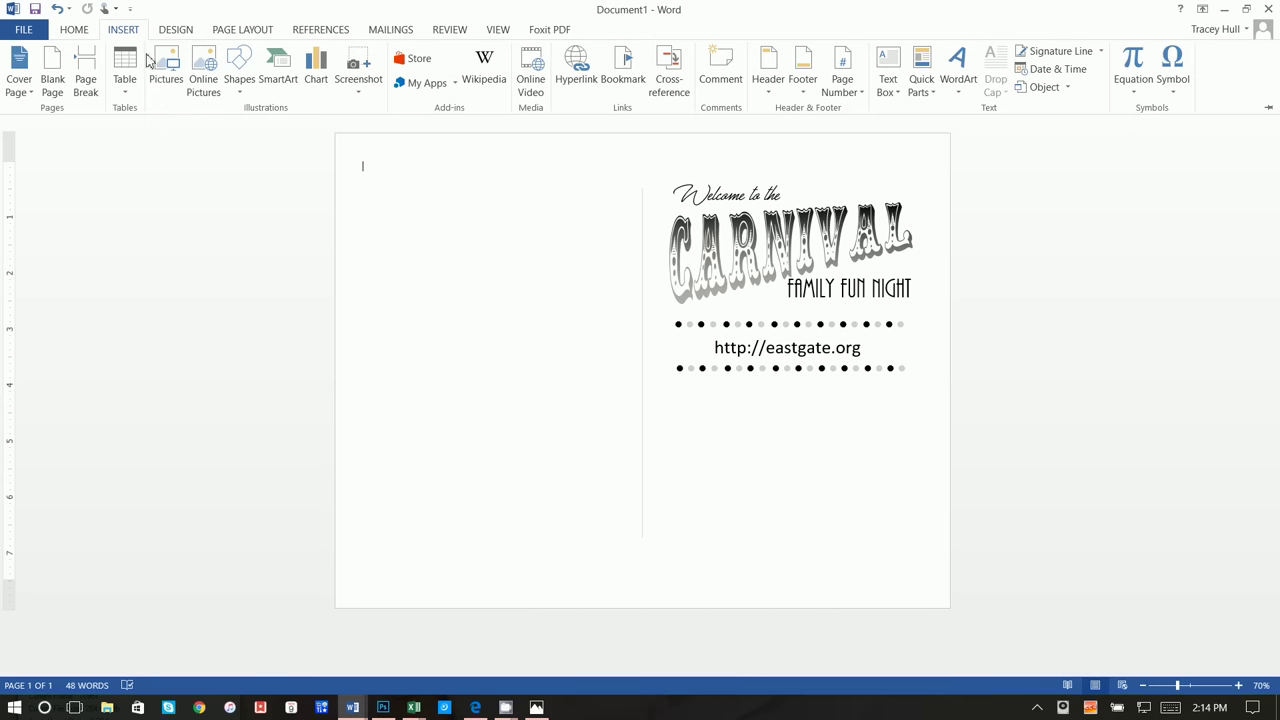
left_click(170, 62)
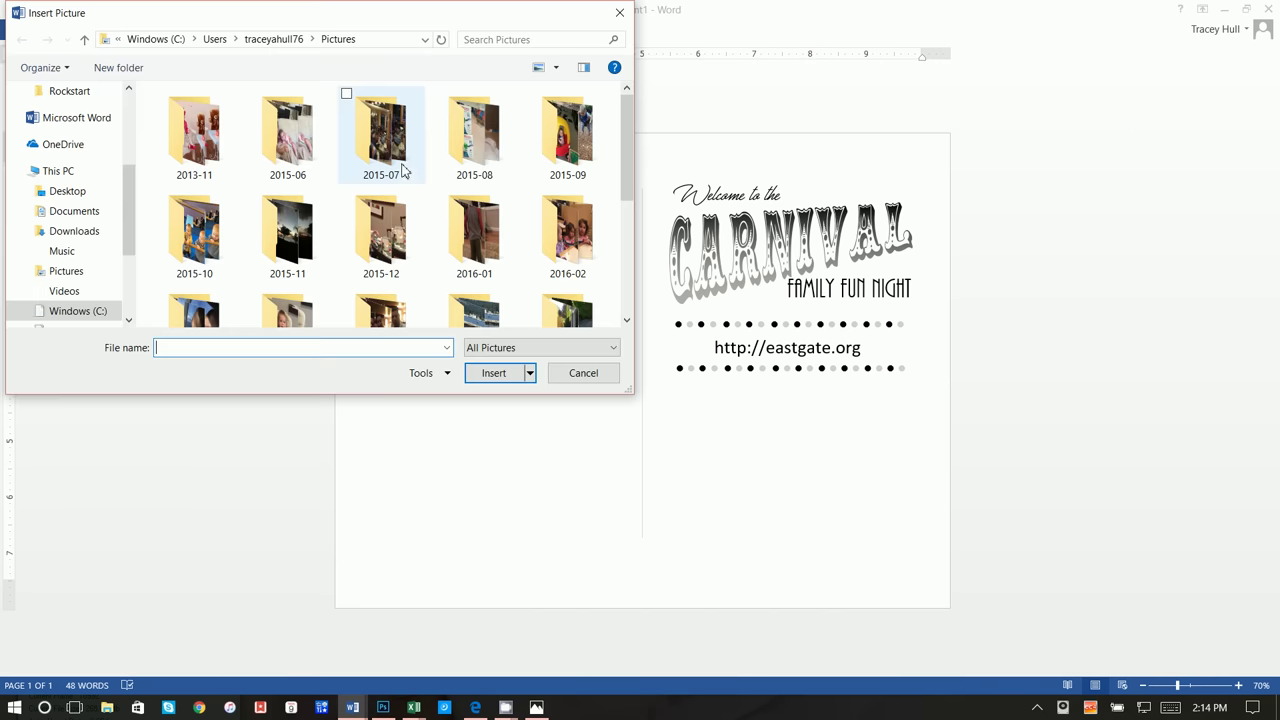
left_click(90, 191)
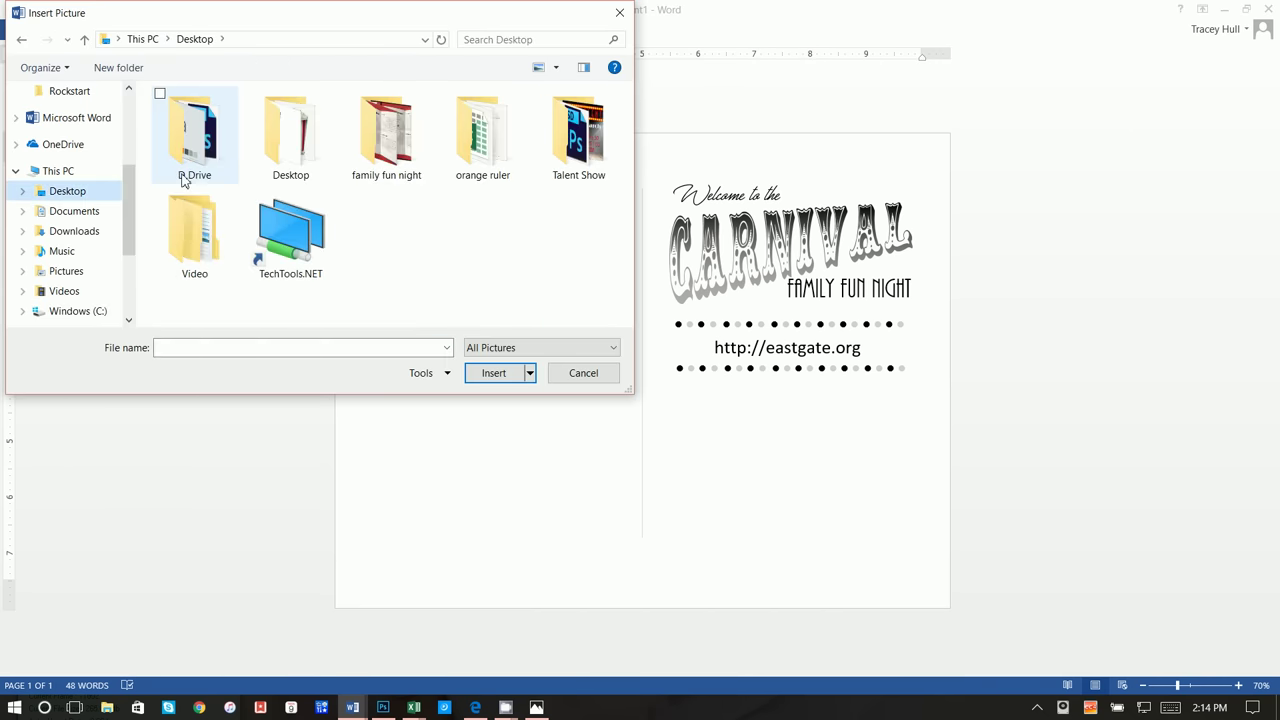
double_click(360, 140)
double_click(192, 148)
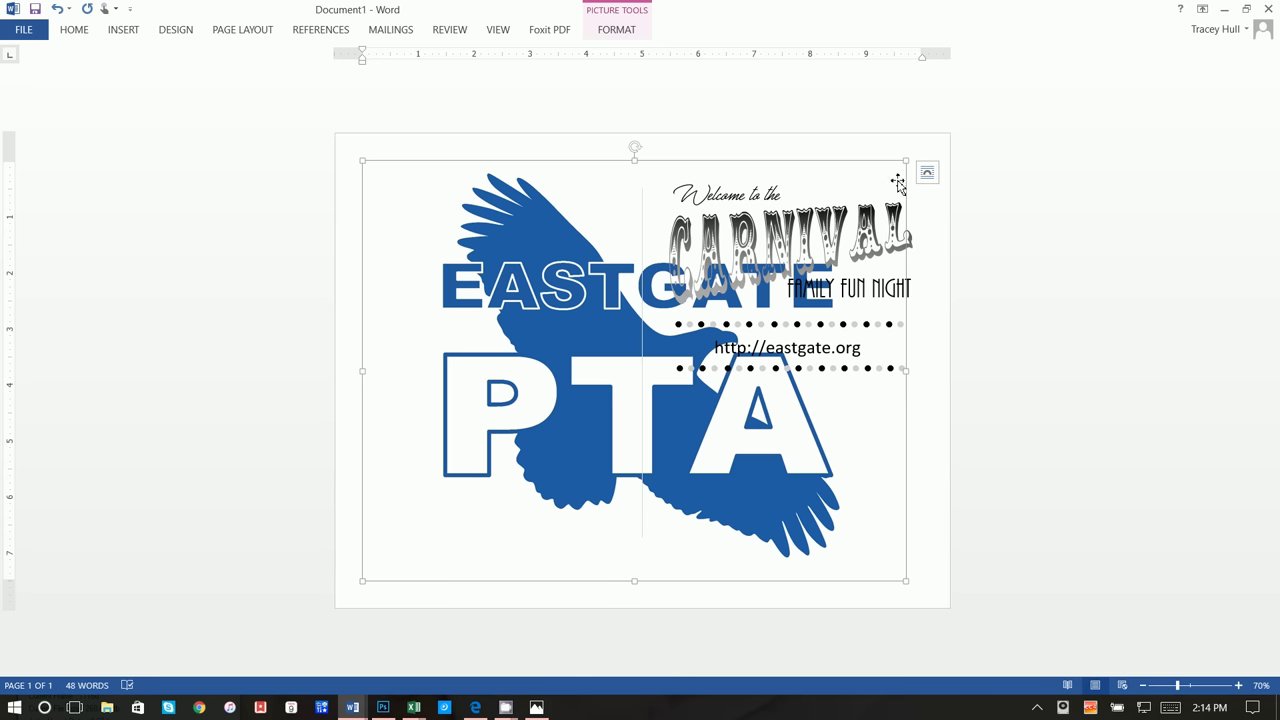
Set the PTA logo's text wrapping to In Front of Text, shrink it to about 1.36 by 1.76 inches and place it in the cover's lower right corner.
left_click(930, 174)
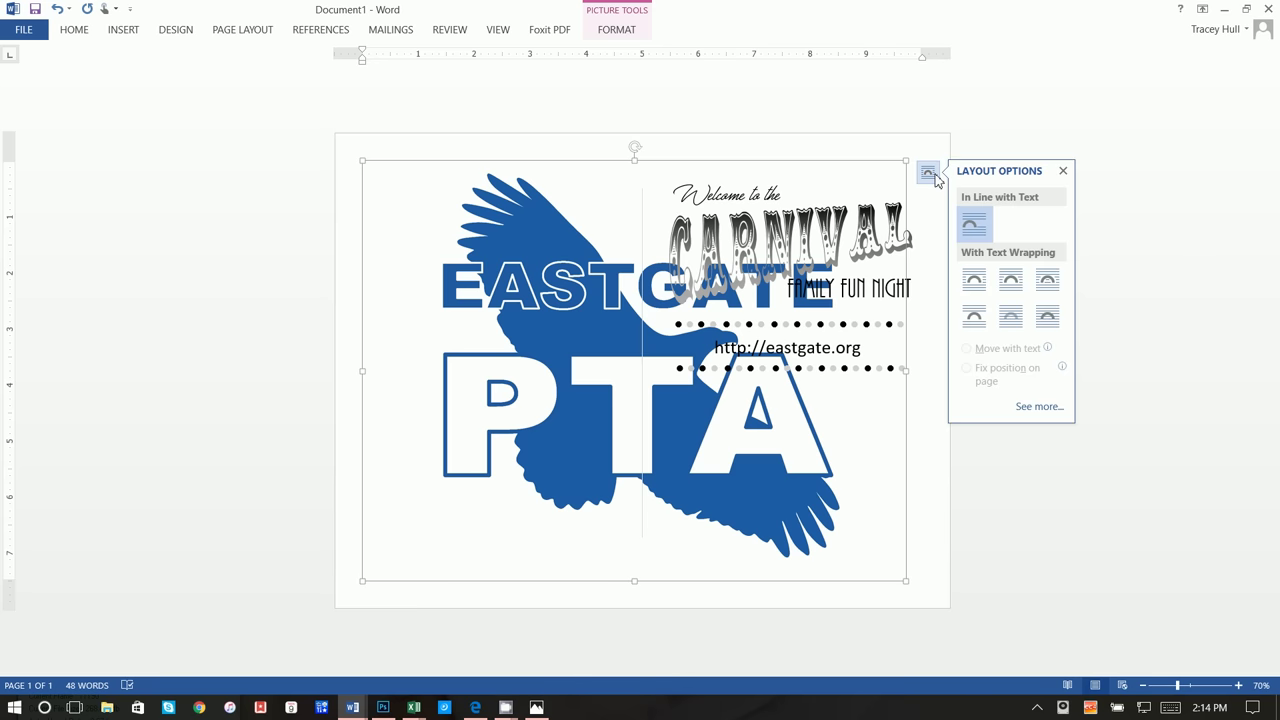
left_click(1048, 318)
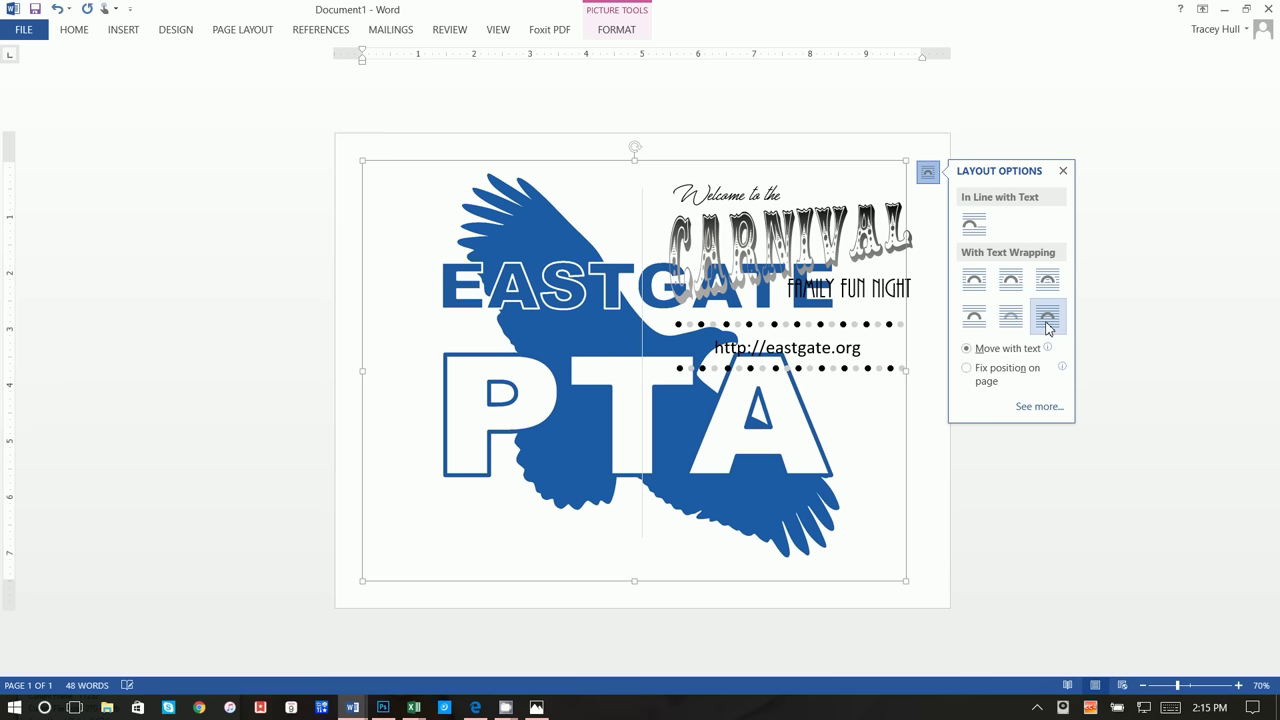
right_click(549, 339)
mouse_move(634, 596)
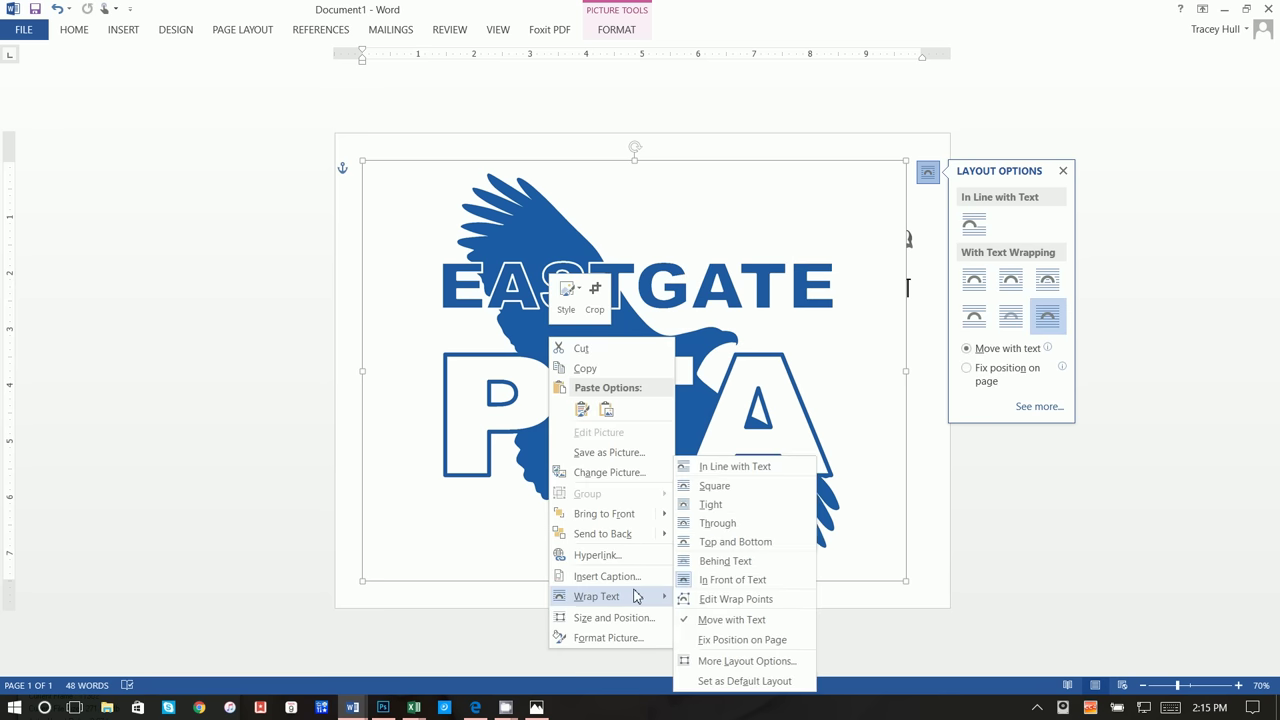
left_click(716, 588)
left_click_drag(903, 583, 877, 506)
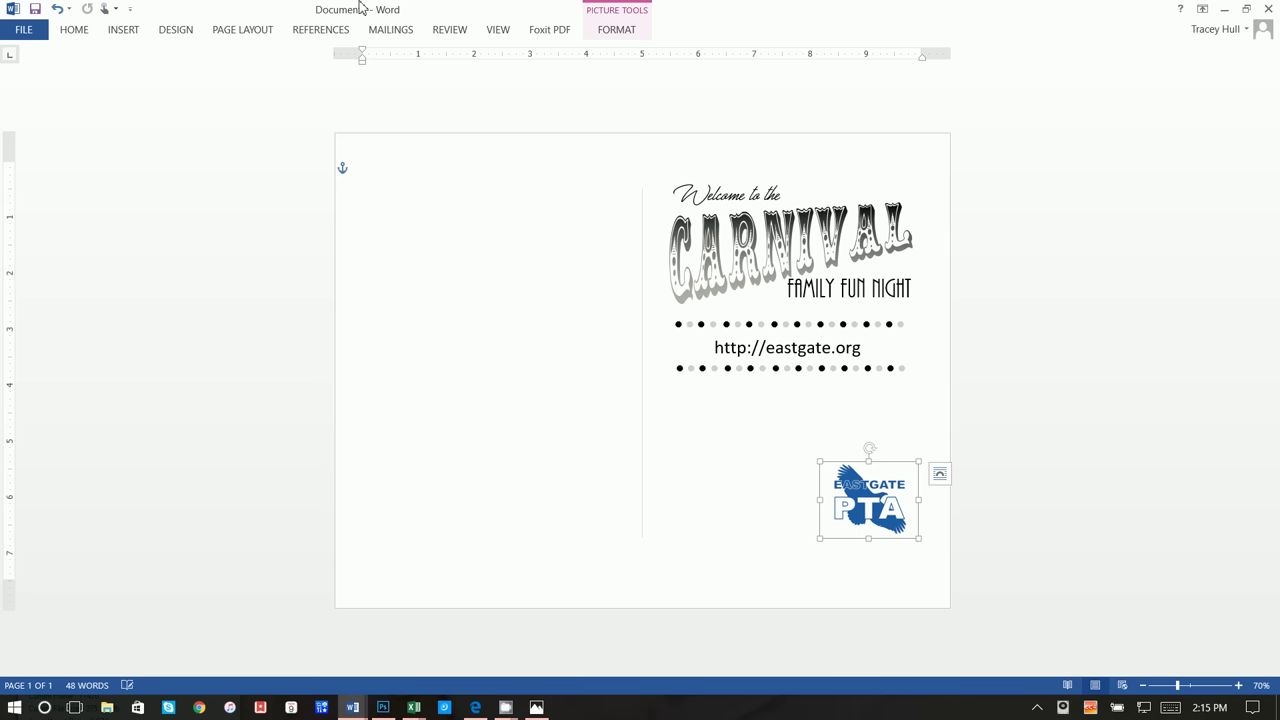
Recolor the blue PTA logo in solid black and white.
left_click(614, 30)
left_click(134, 65)
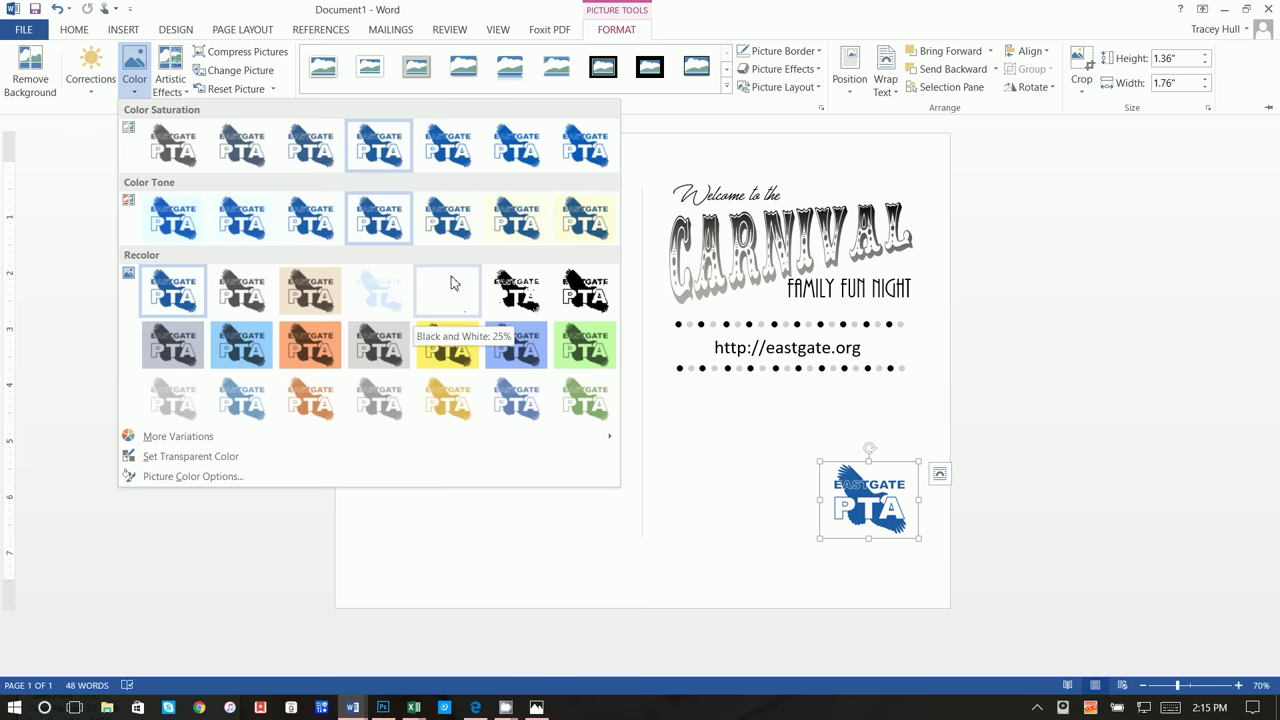
left_click(537, 297)
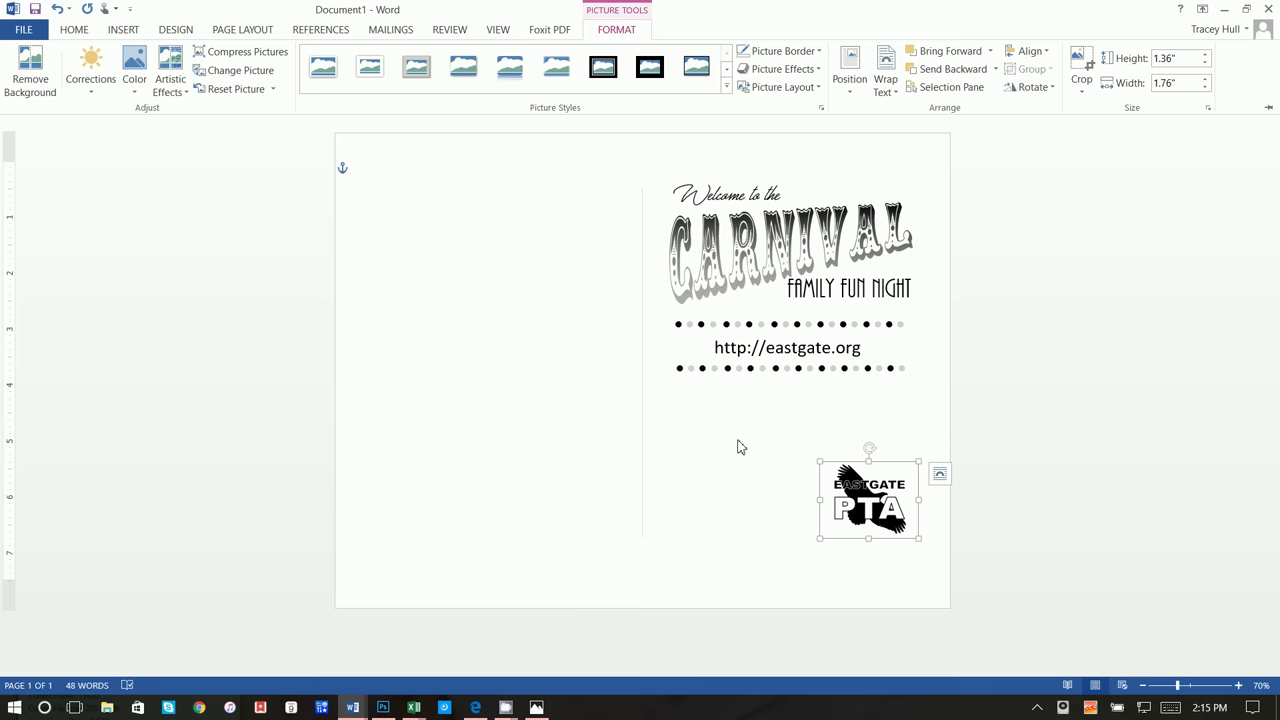
Add a "Sponsored by:" text box above the PTA logo and lower the second dot row slightly.
left_click(123, 29)
left_click(888, 76)
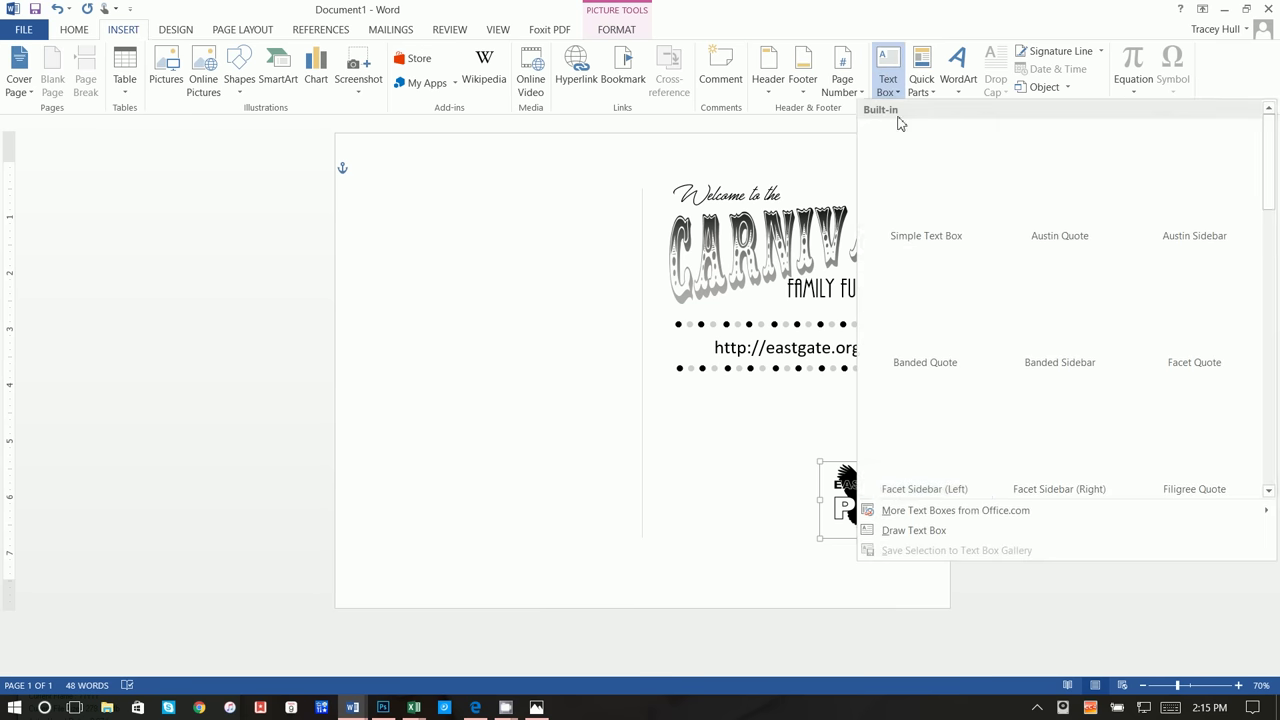
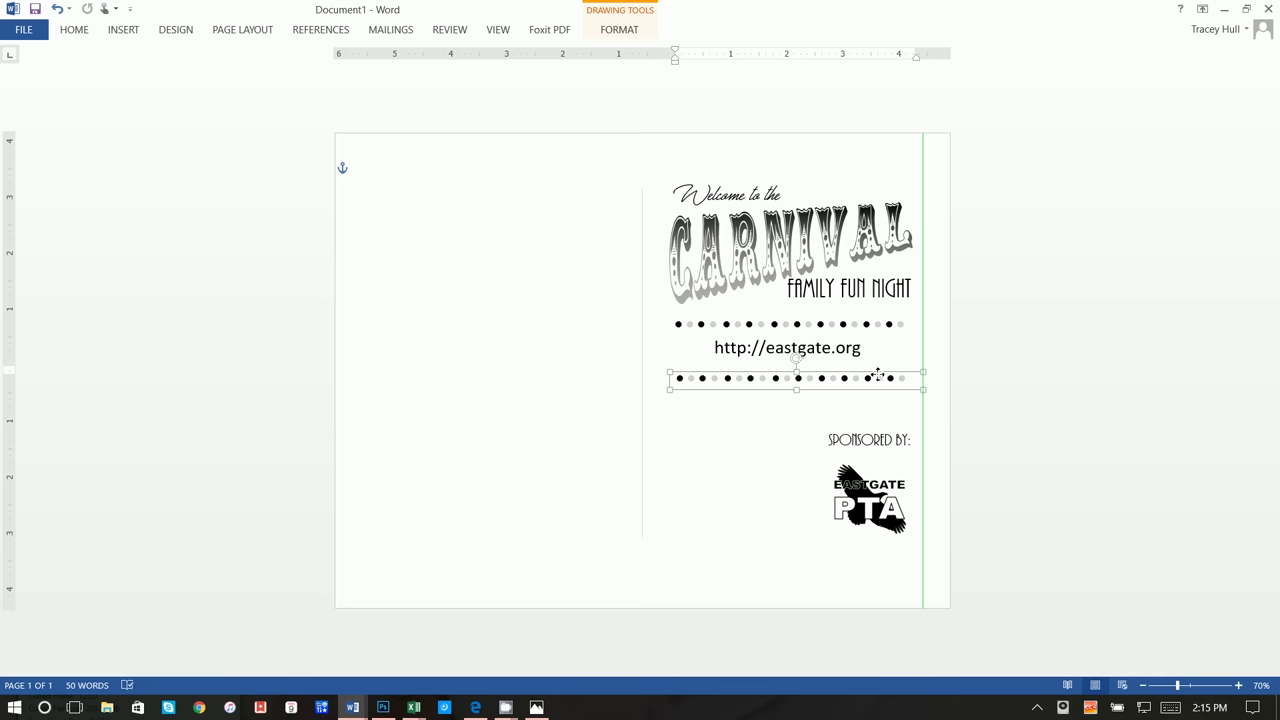
left_click(475, 342)
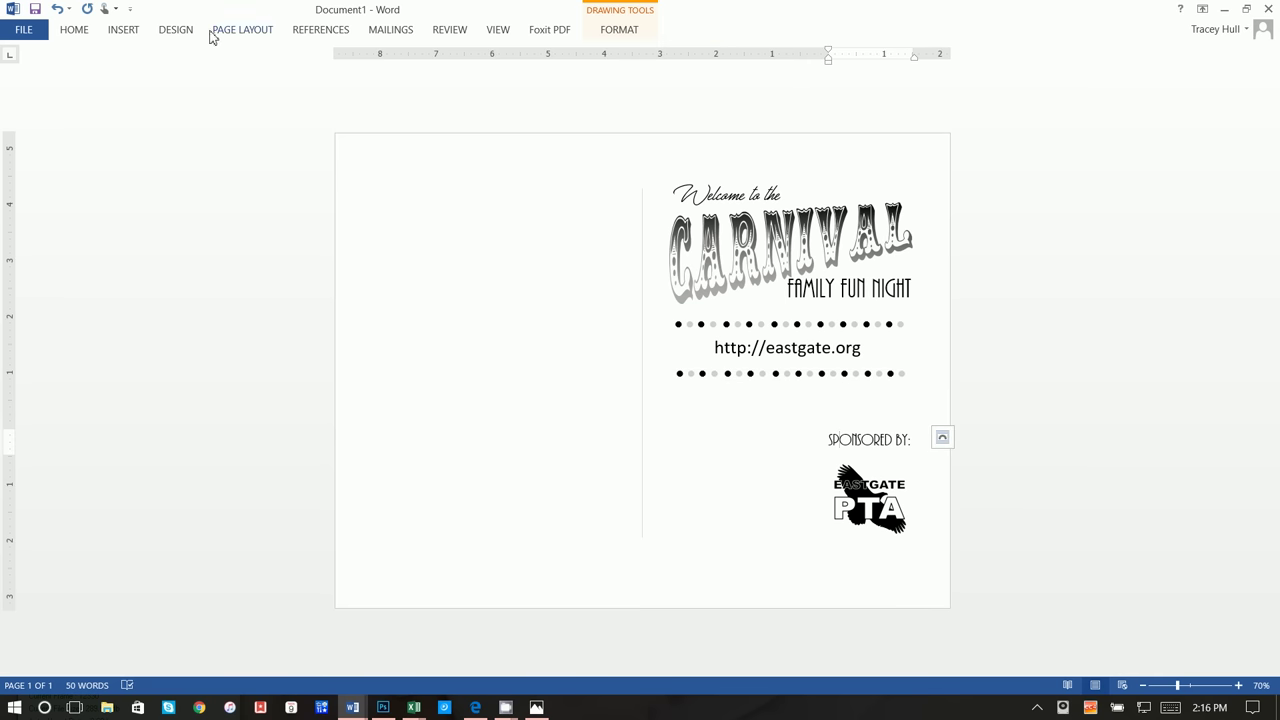
Draw a right block arrow about 2.05 by 3.24 inches below the lower dot row, beside the PTA logo.
left_click(123, 30)
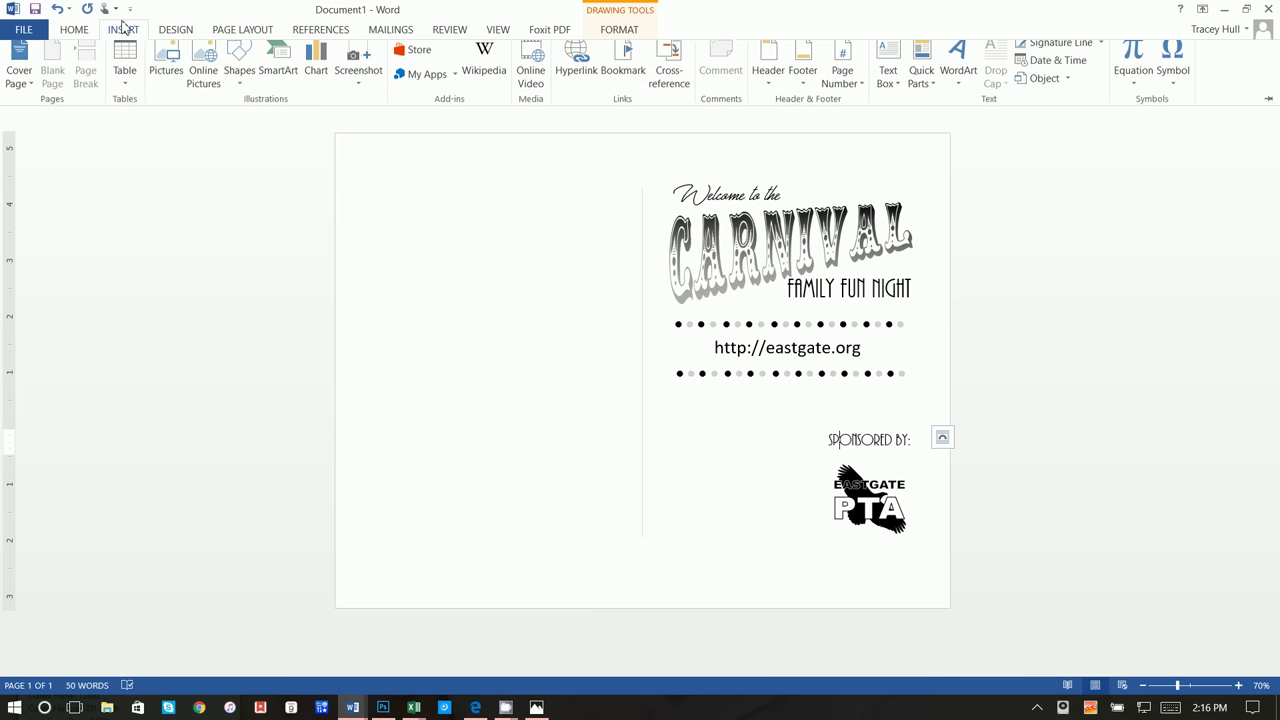
left_click(242, 72)
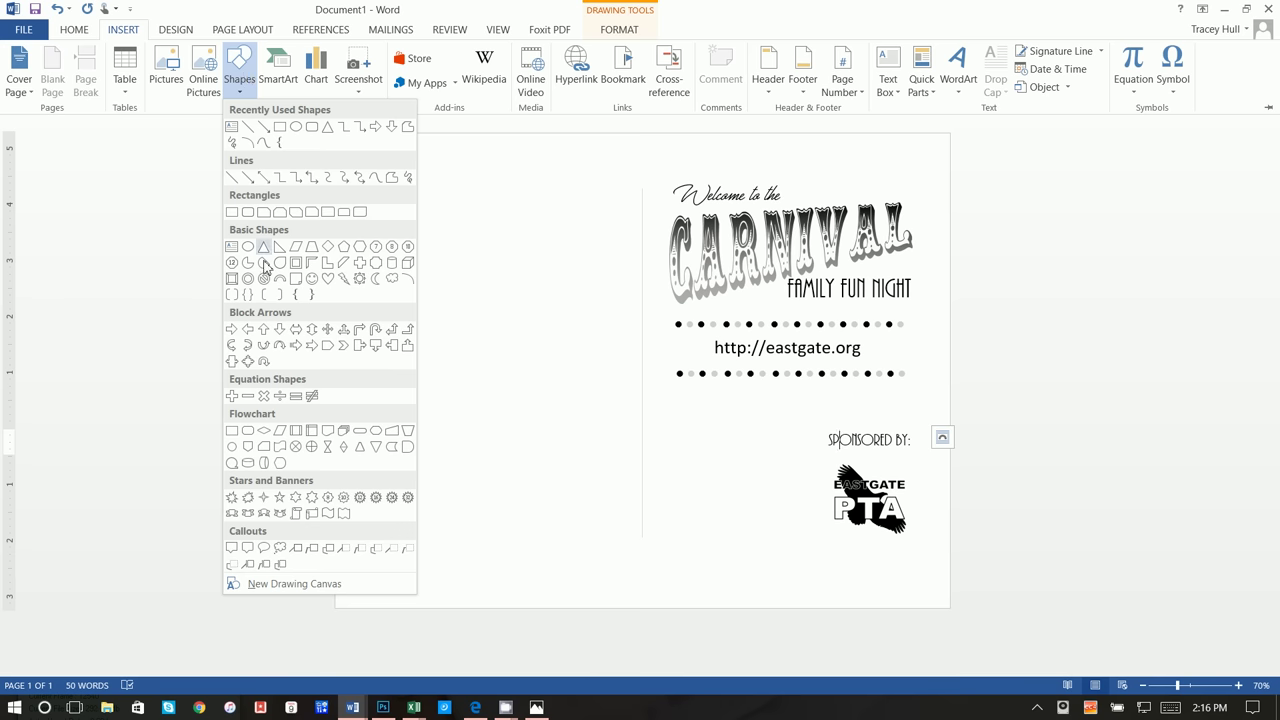
left_click(237, 332)
left_click_drag(618, 409, 800, 526)
left_click_drag(737, 466, 777, 454)
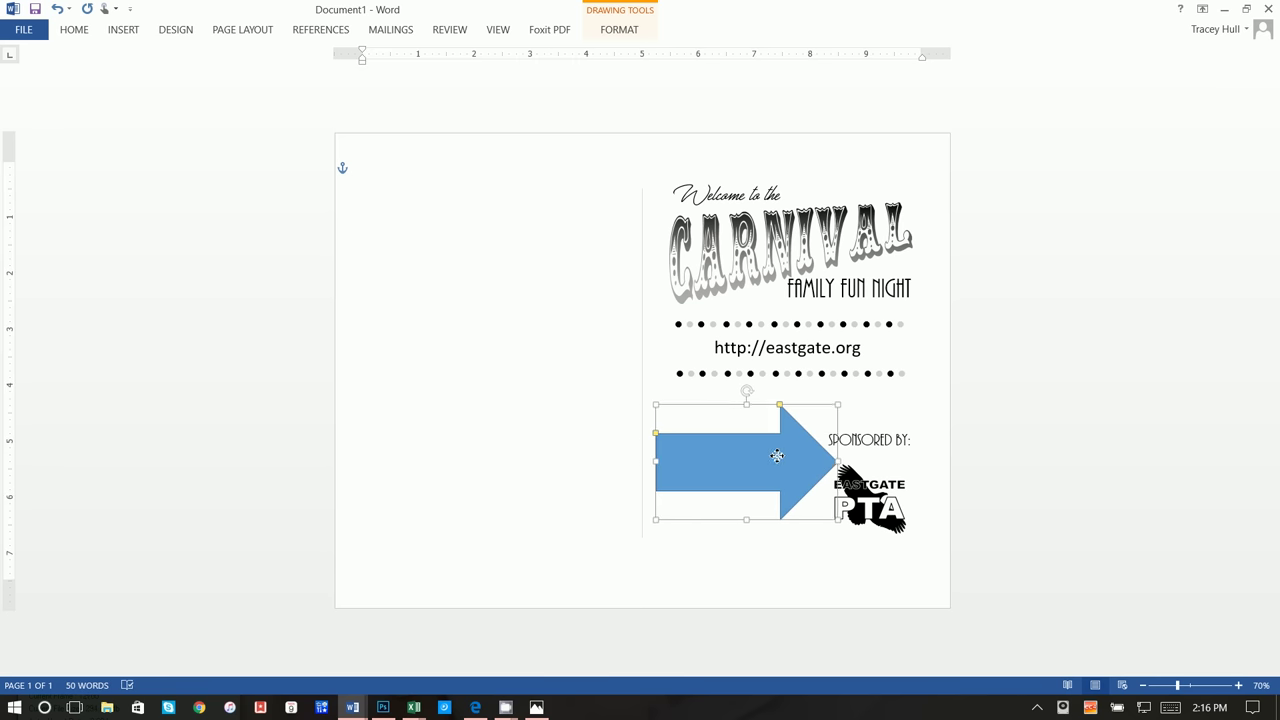
Rotate the block arrow so it points diagonally up at the web address and fit it beneath the lower dot row.
left_click_drag(748, 397, 704, 415)
left_click_drag(784, 432, 770, 446)
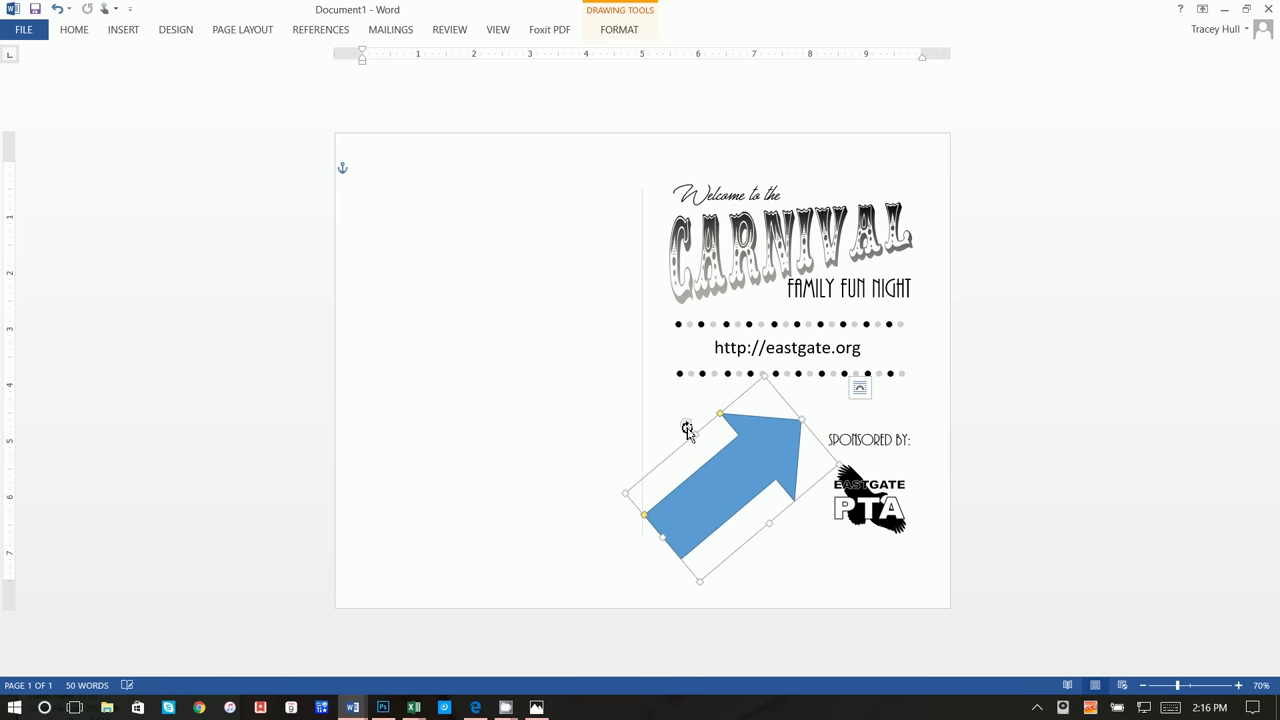
mouse_move(686, 429)
left_mouse_down()
mouse_move(743, 449)
mouse_move(701, 433)
left_mouse_up()
left_click_drag(783, 444, 780, 449)
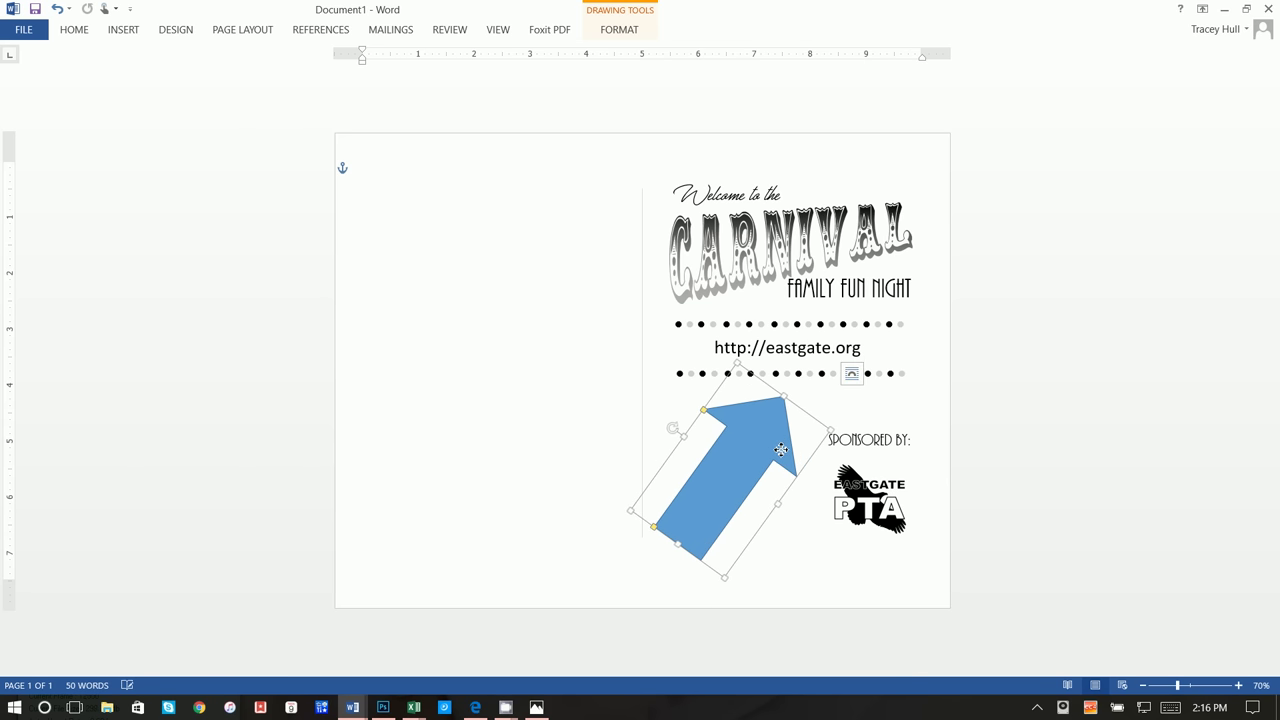
Fill the block arrow with the light gray theme color and make its outline black.
left_click(625, 35)
left_click(412, 55)
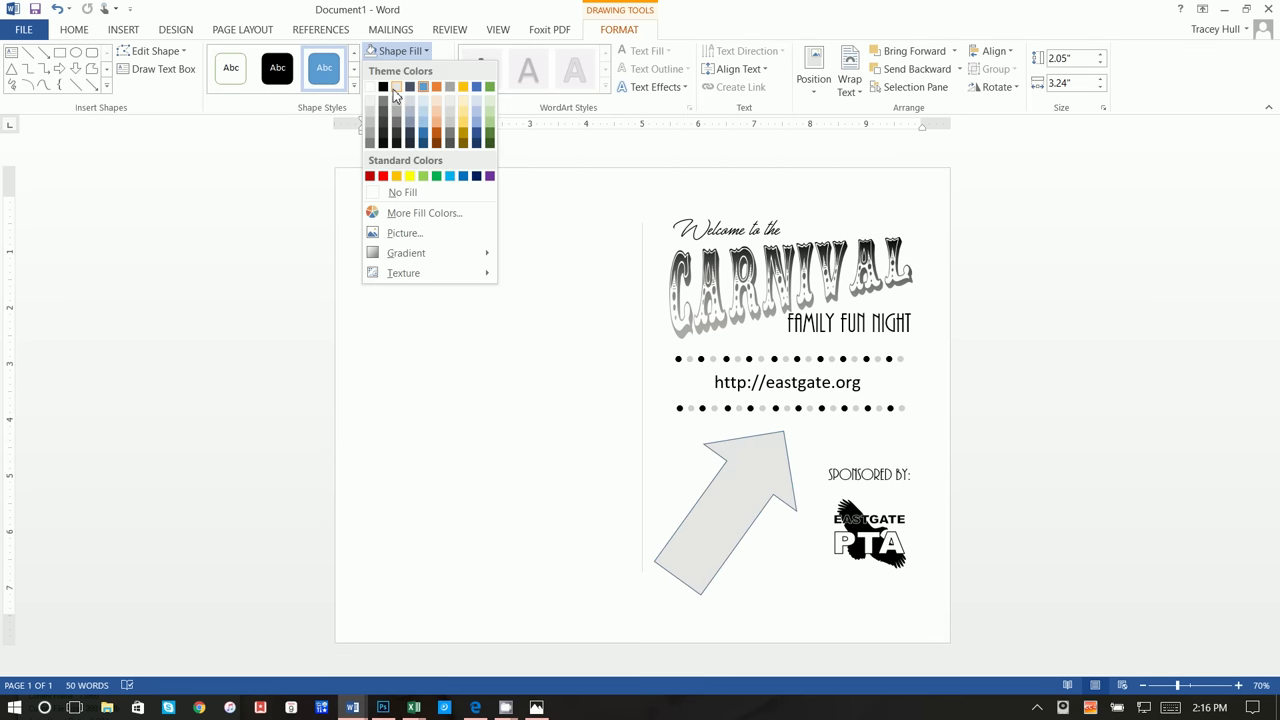
left_click(394, 90)
left_click(388, 69)
left_click(383, 105)
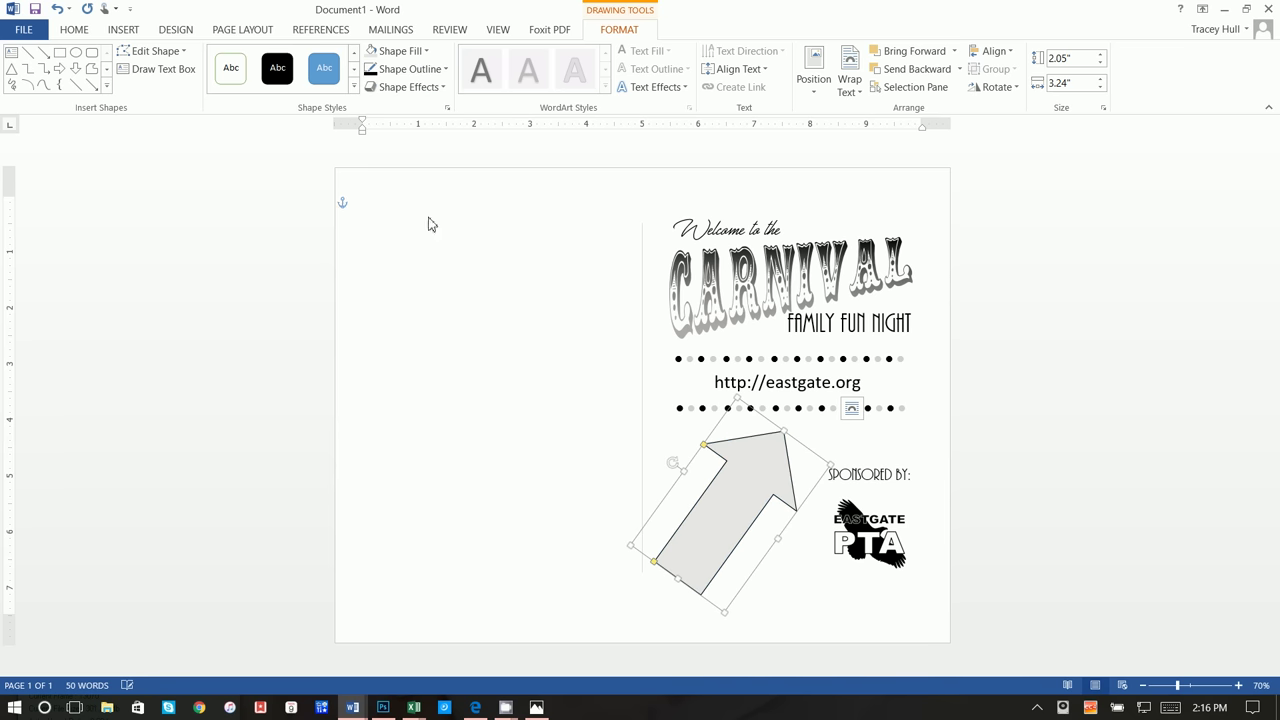
left_click(436, 230)
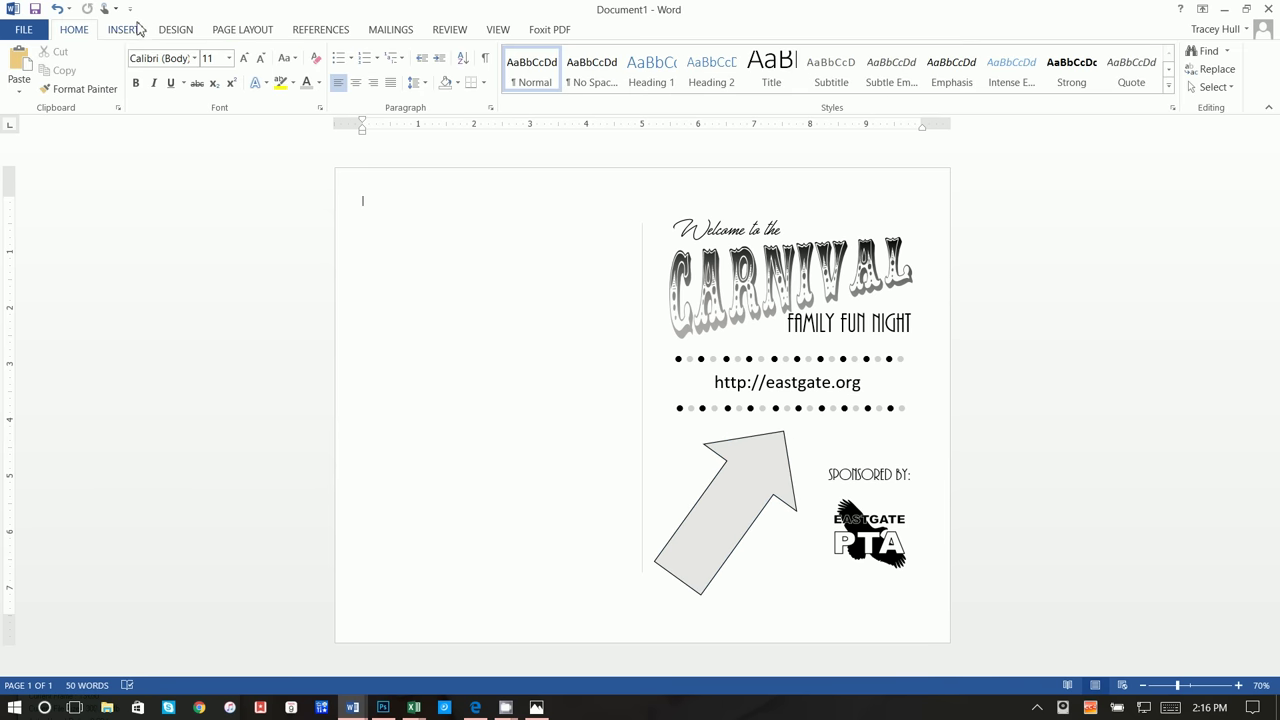
Draw a text box about 1.07 by 2.49 inches on the page's empty left half and enter "We want to hear from YOU!" in it.
left_click(138, 28)
left_click(901, 82)
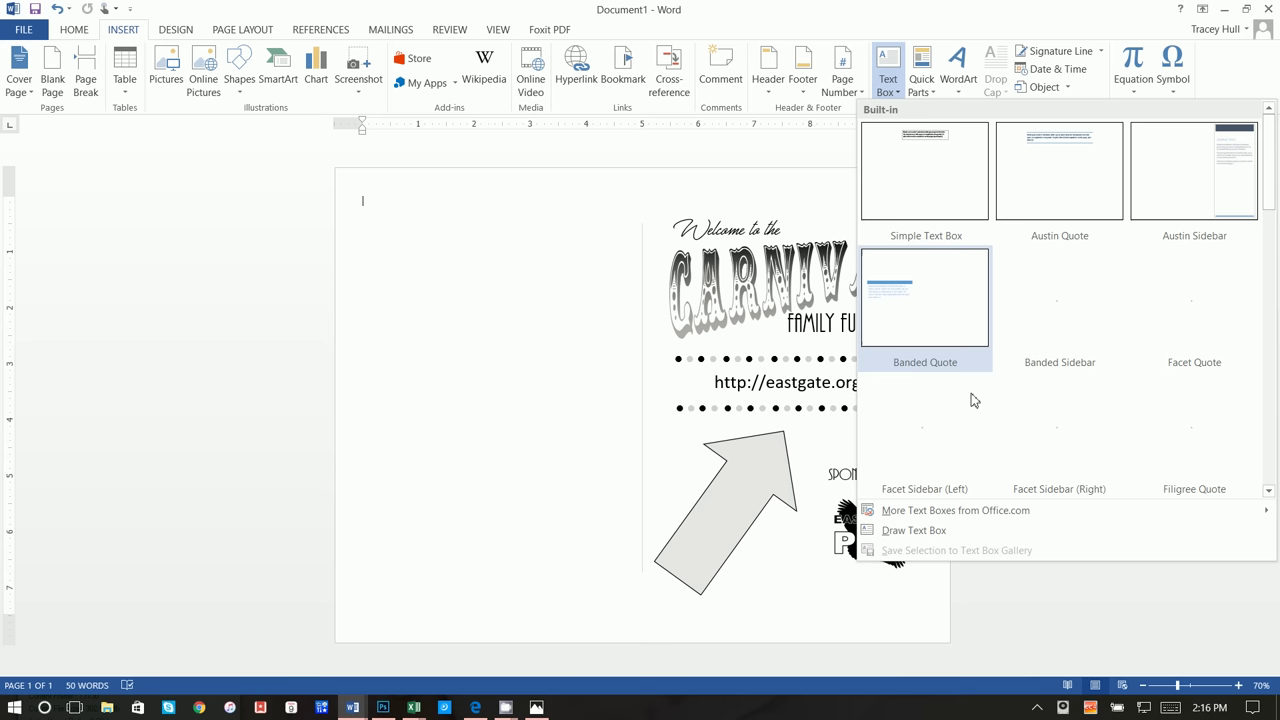
left_click(957, 529)
mouse_move(500, 356)
left_mouse_down()
mouse_move(620, 437)
mouse_move(638, 415)
left_mouse_up()
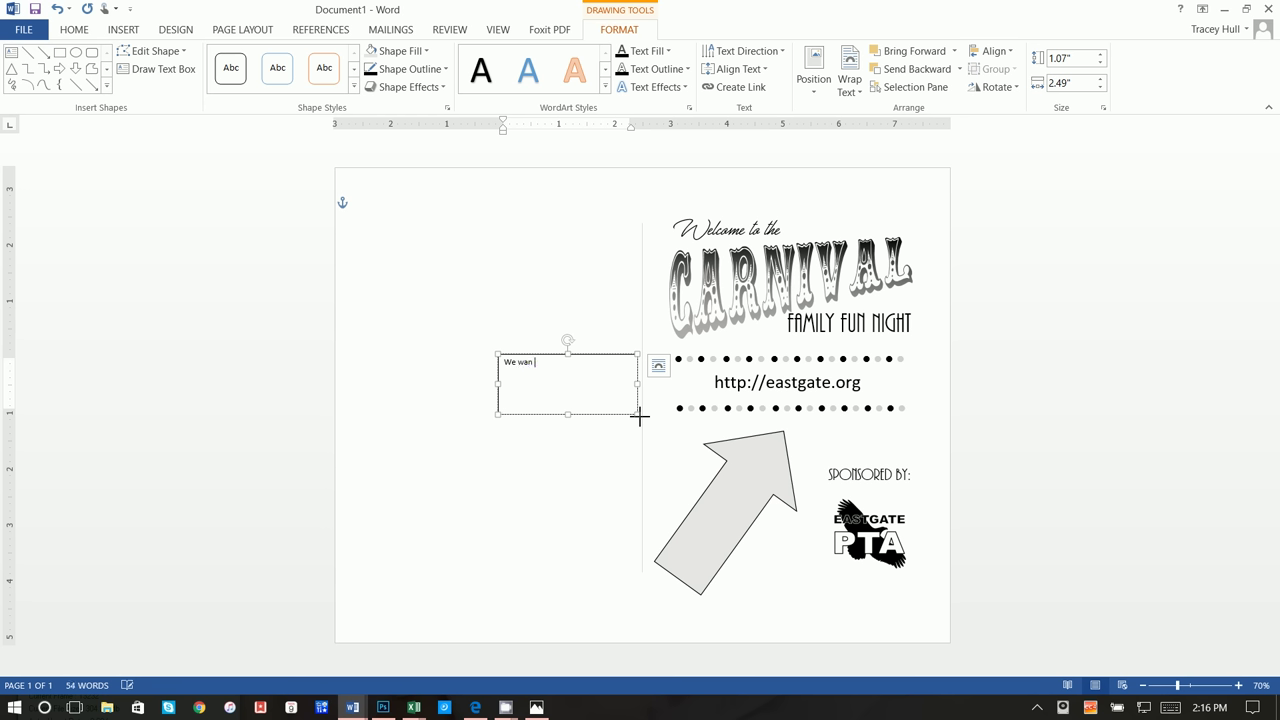
type("We want to hear from YOU!")
key("Return")
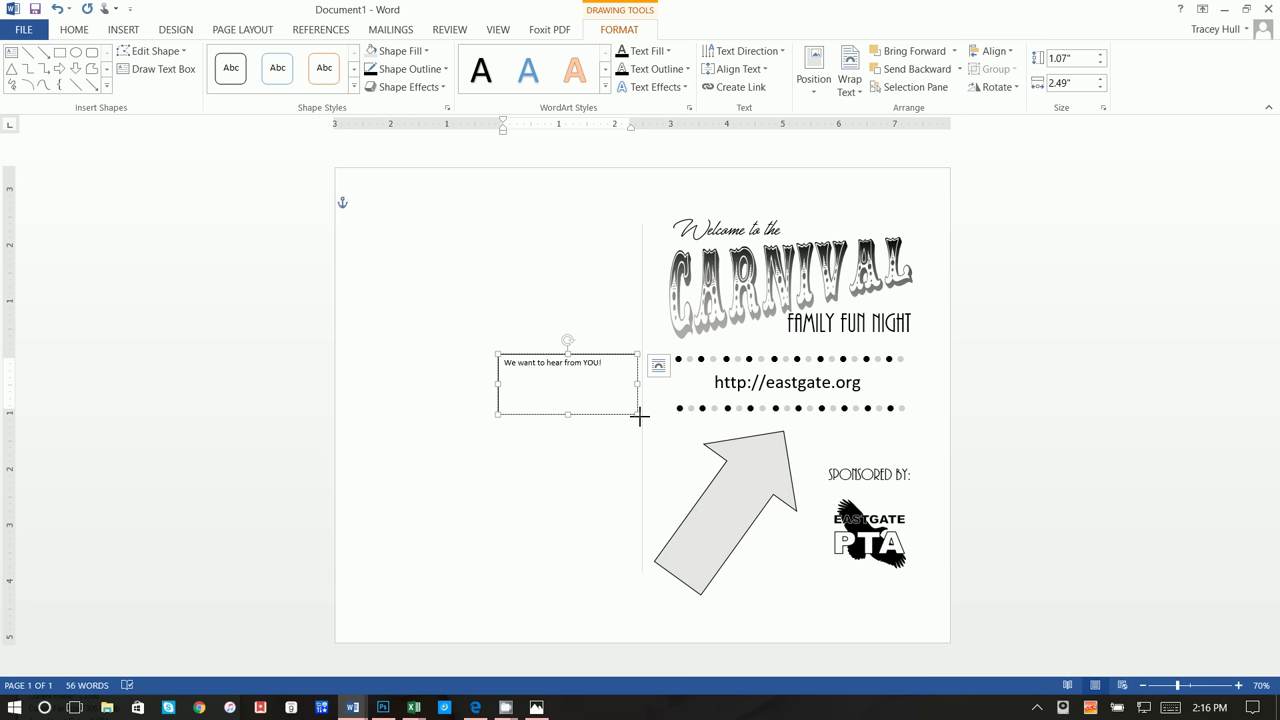
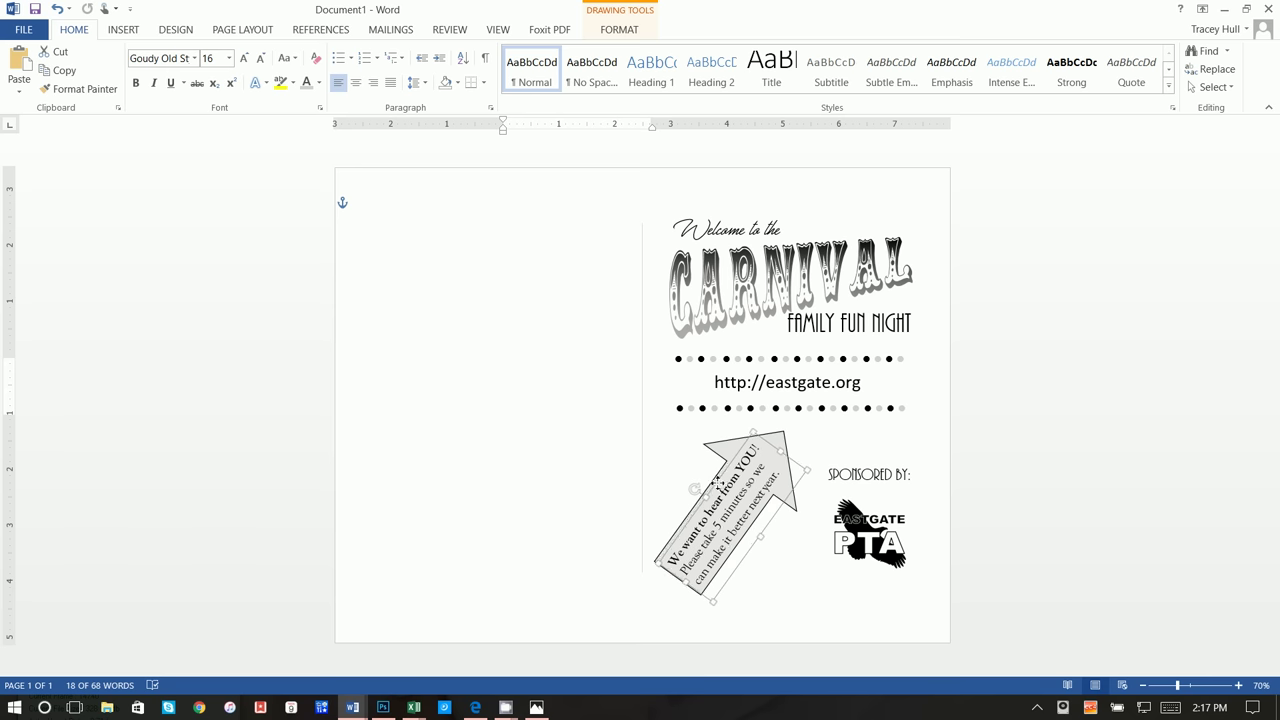
left_click(1044, 445)
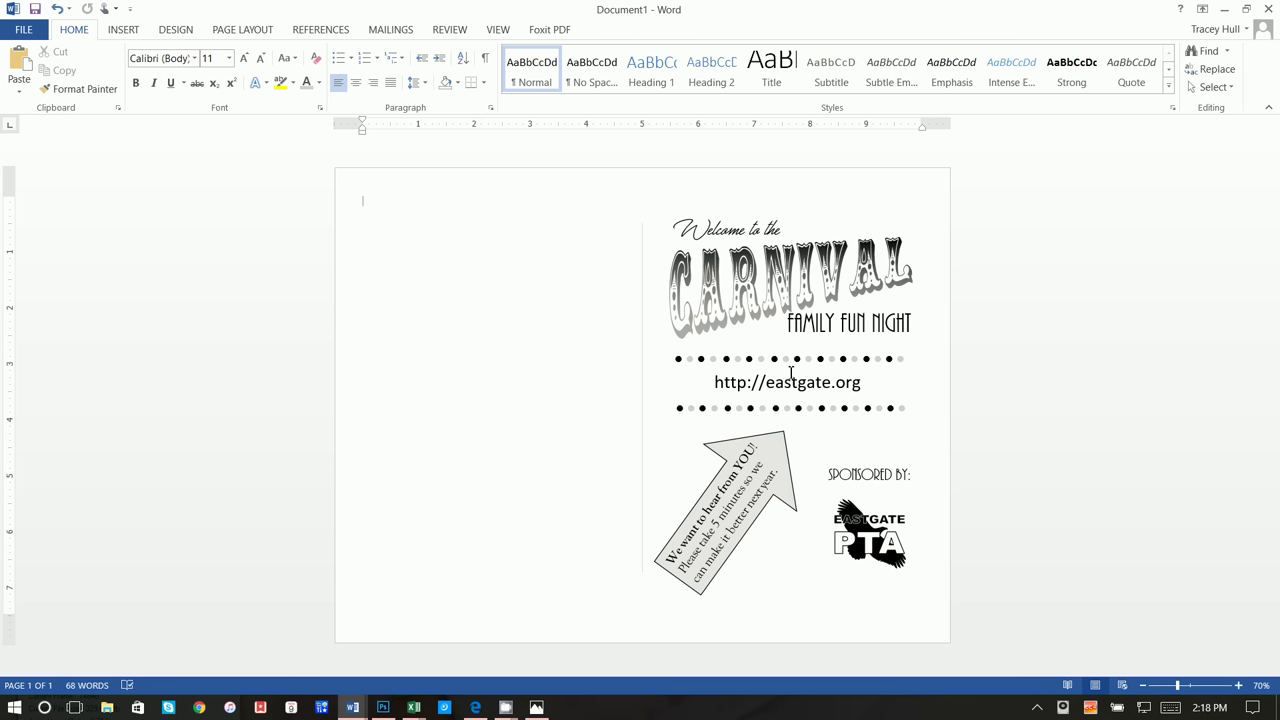
Create a new blank document for the flyer's other side.
left_click(33, 30)
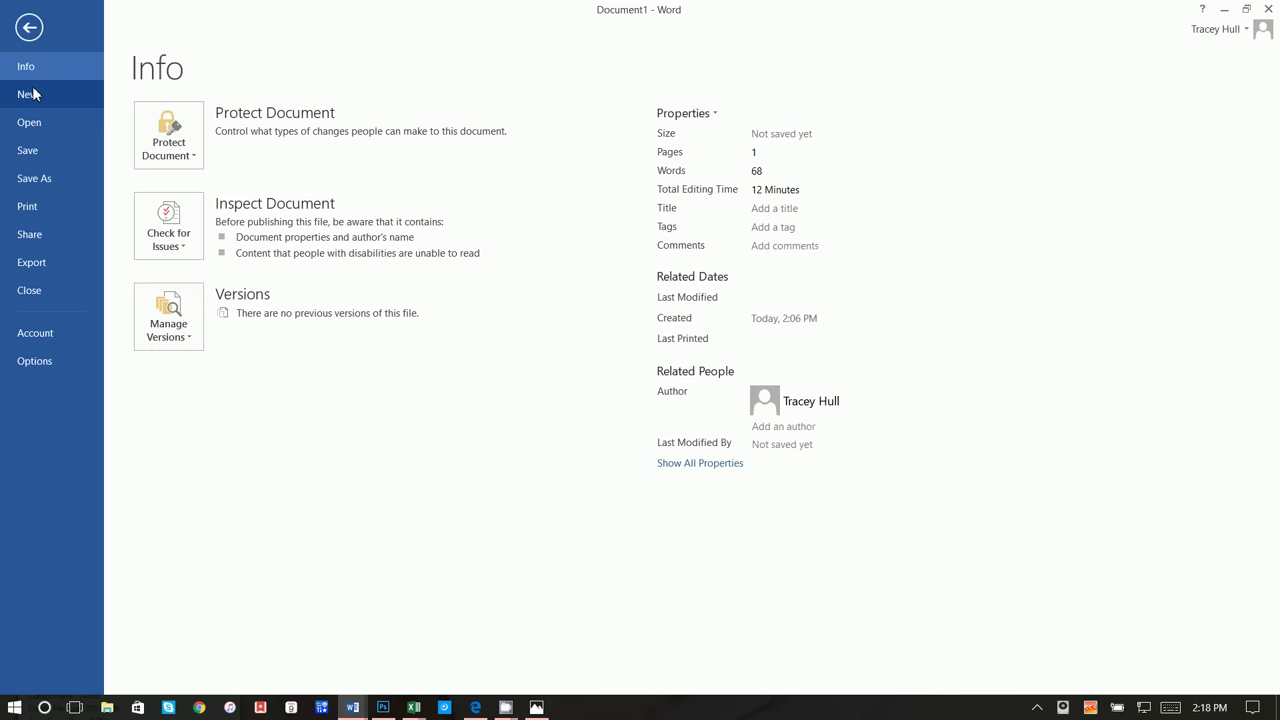
left_click(33, 100)
left_click(211, 237)
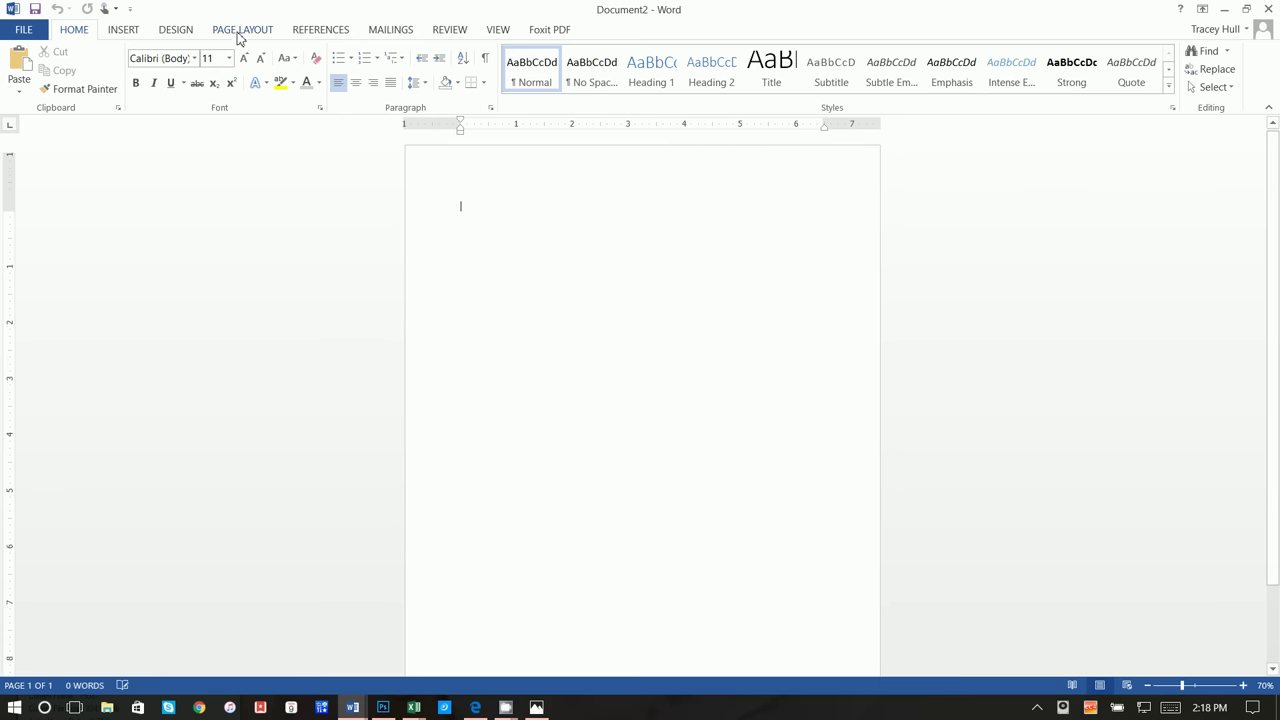
Set the new document to landscape orientation with Narrow 0.5-inch margins.
left_click(237, 35)
left_click(76, 80)
left_click(110, 122)
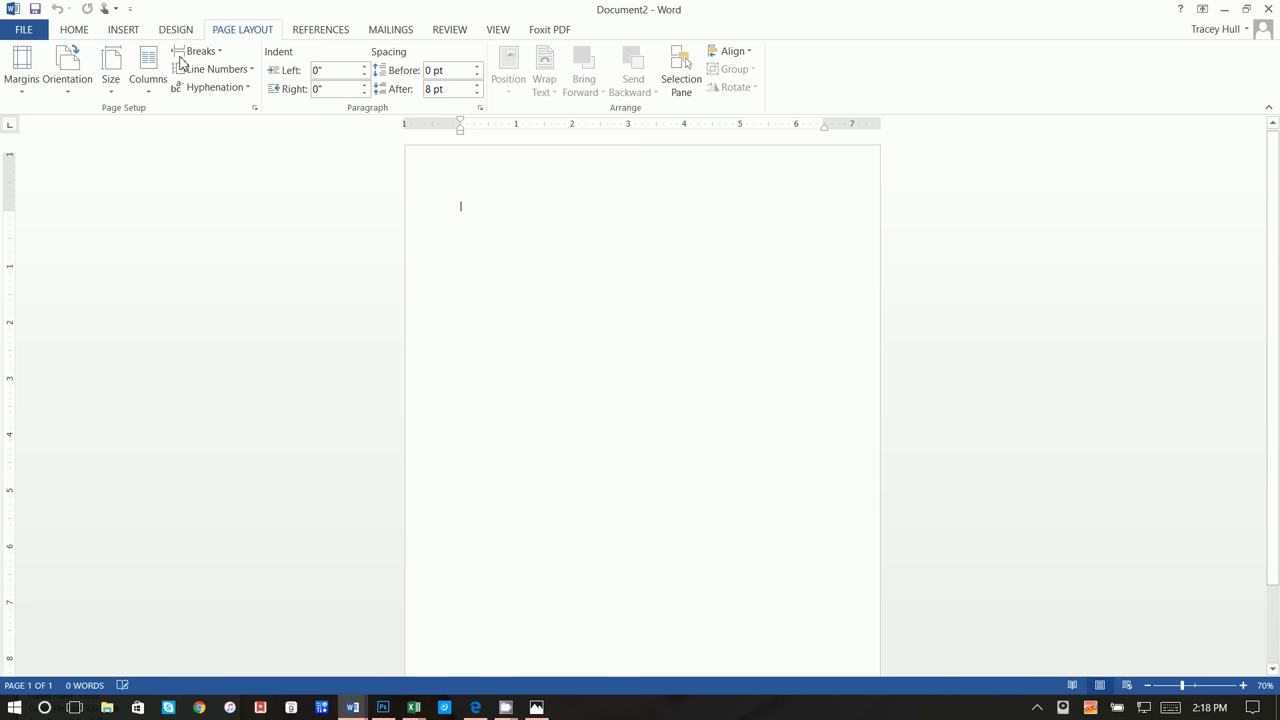
left_click(21, 72)
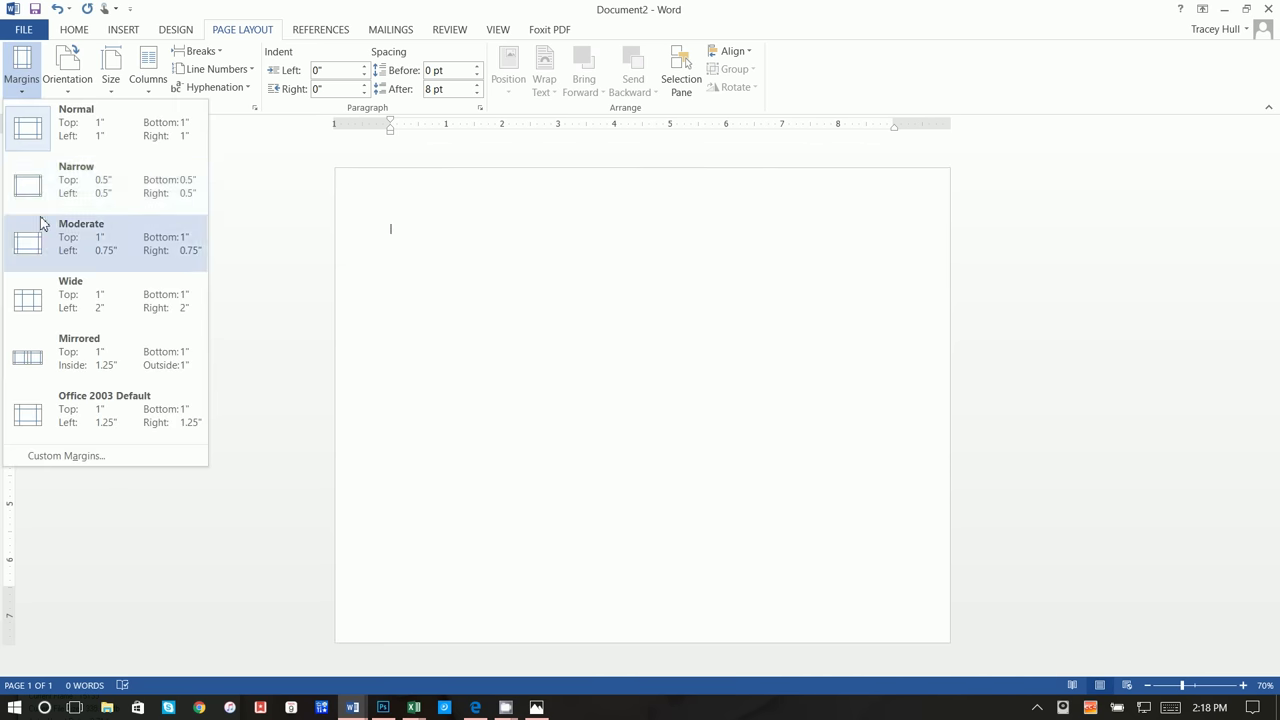
left_click(37, 197)
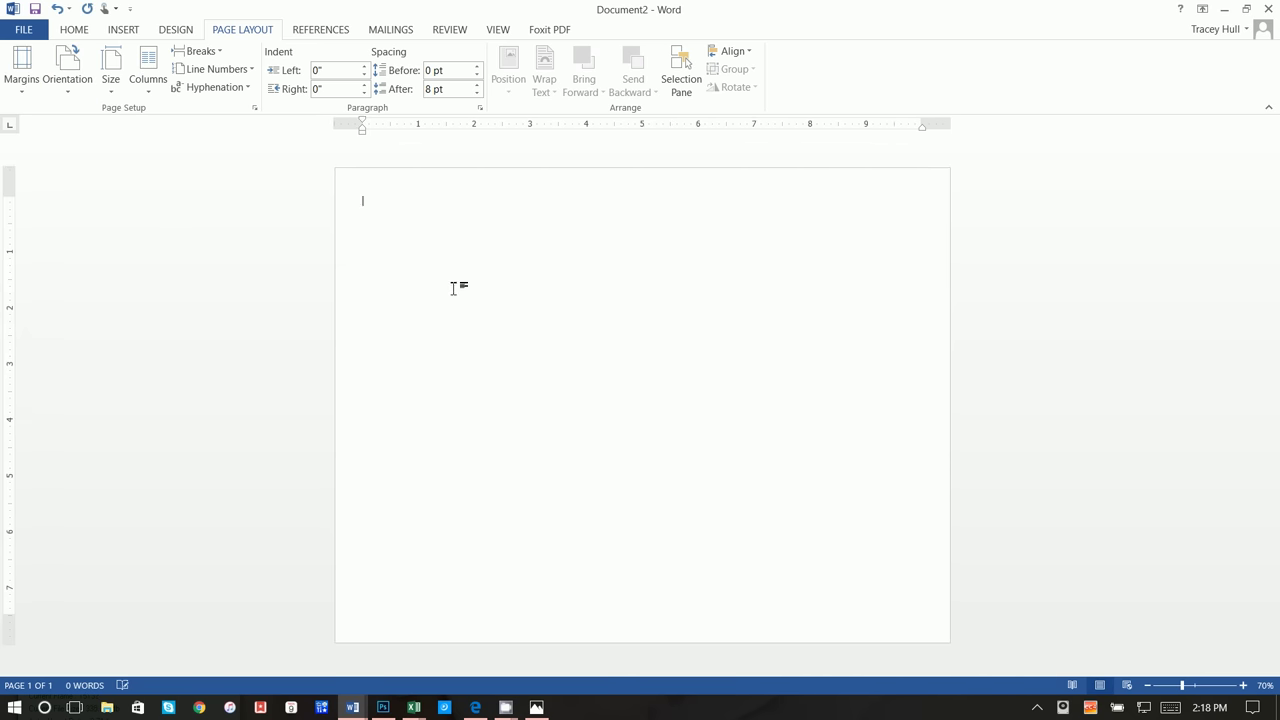
Draw a vertical line about 4.94 inches long and move it to the horizontal center of the page as a fold guide.
left_click(123, 30)
left_click(241, 77)
left_click(250, 128)
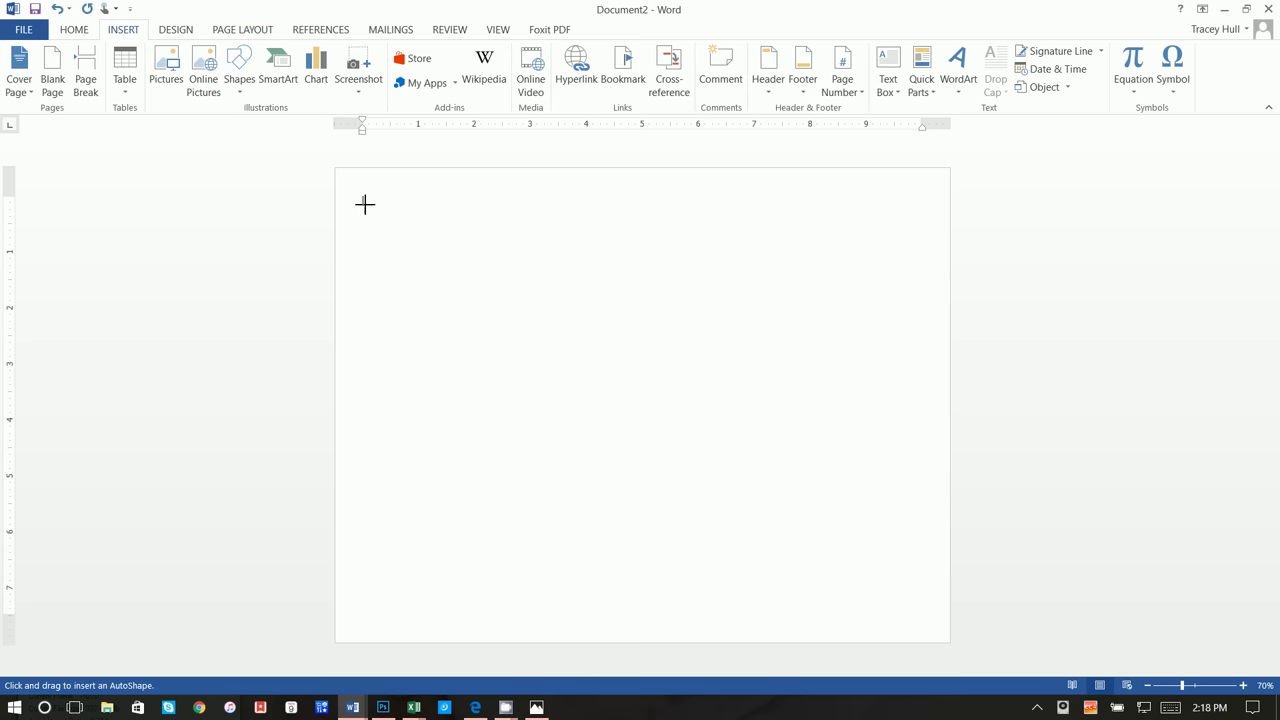
left_click_drag(610, 230, 642, 453)
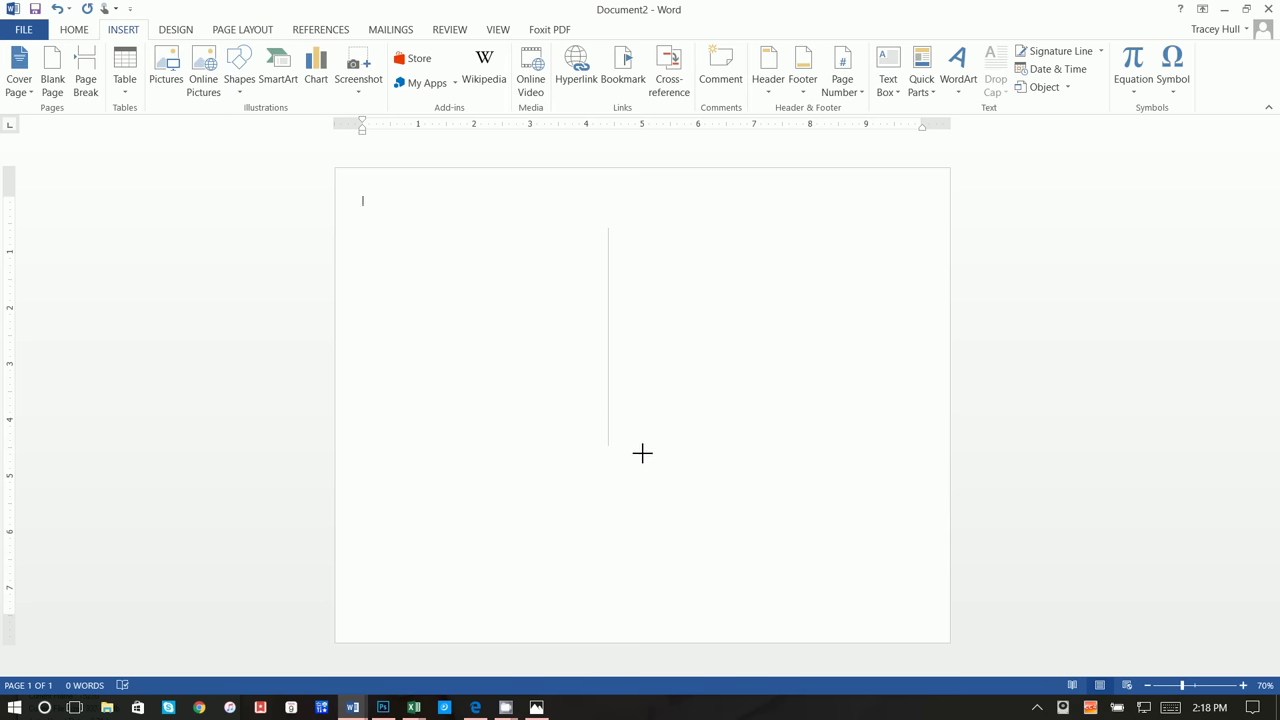
left_click_drag(626, 506, 626, 506)
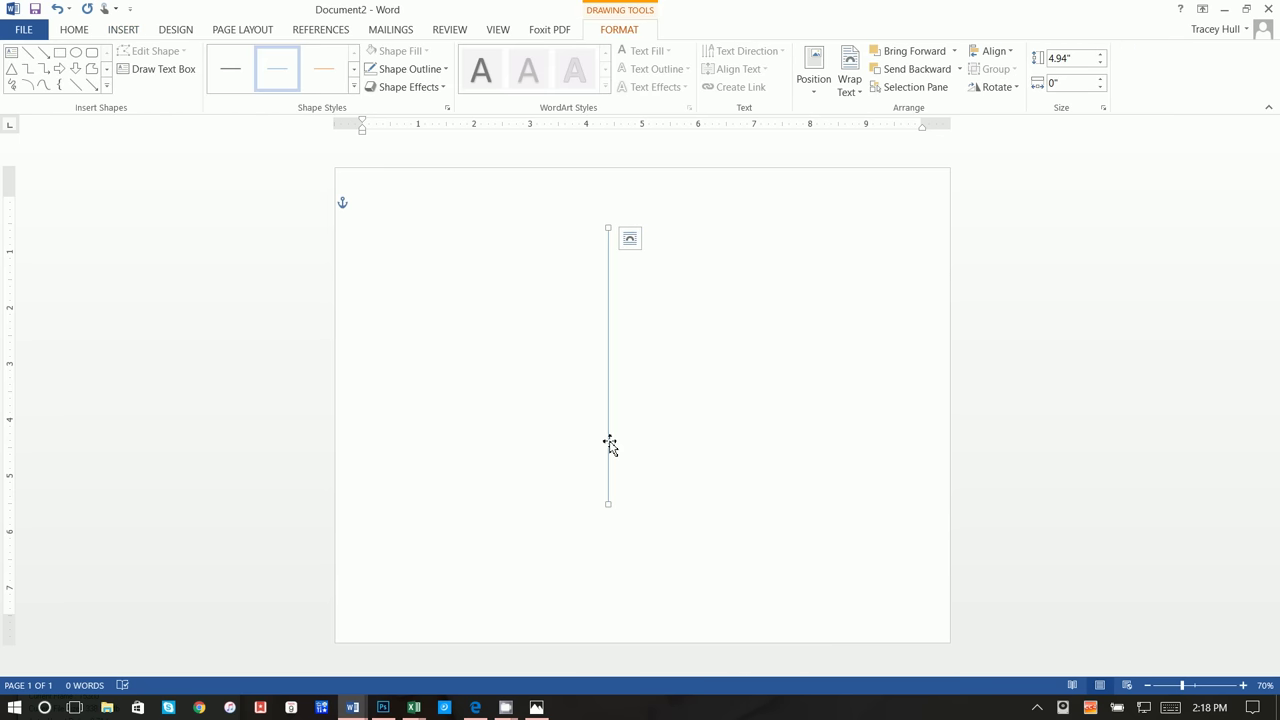
left_click_drag(609, 446, 655, 457)
Change the center fold line's outline to the light gray theme color.
left_click(407, 70)
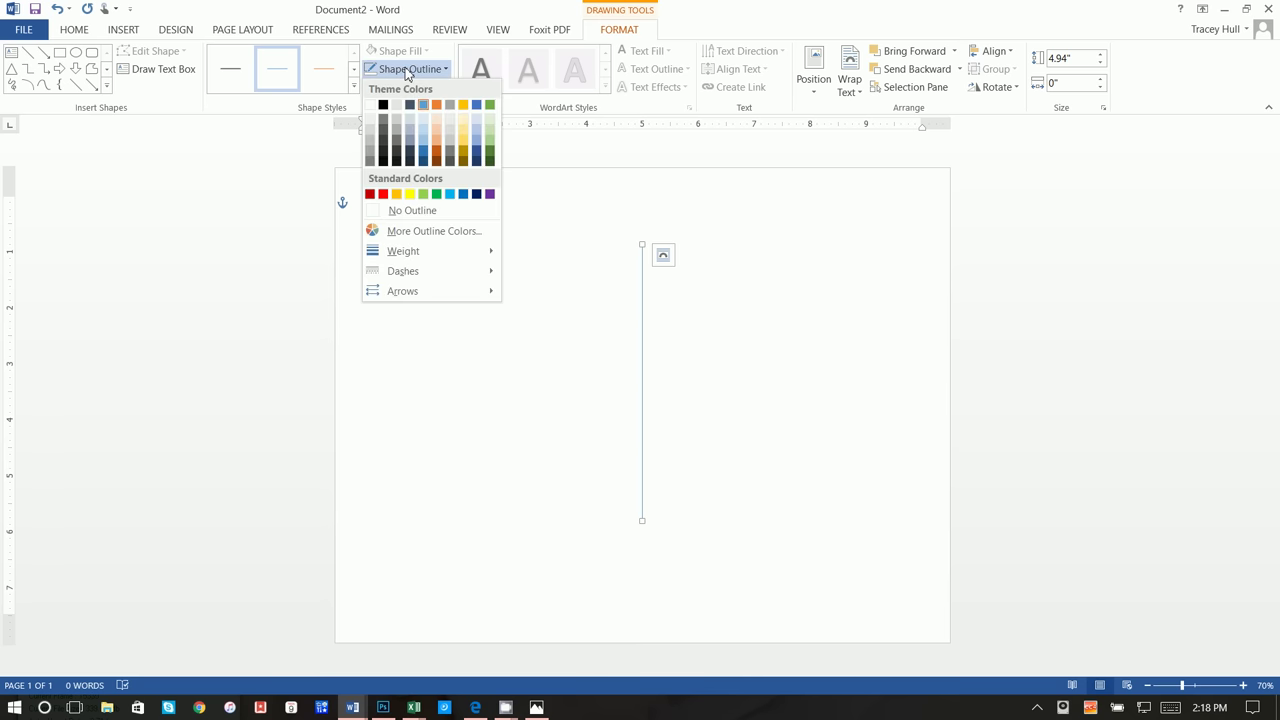
left_click(395, 108)
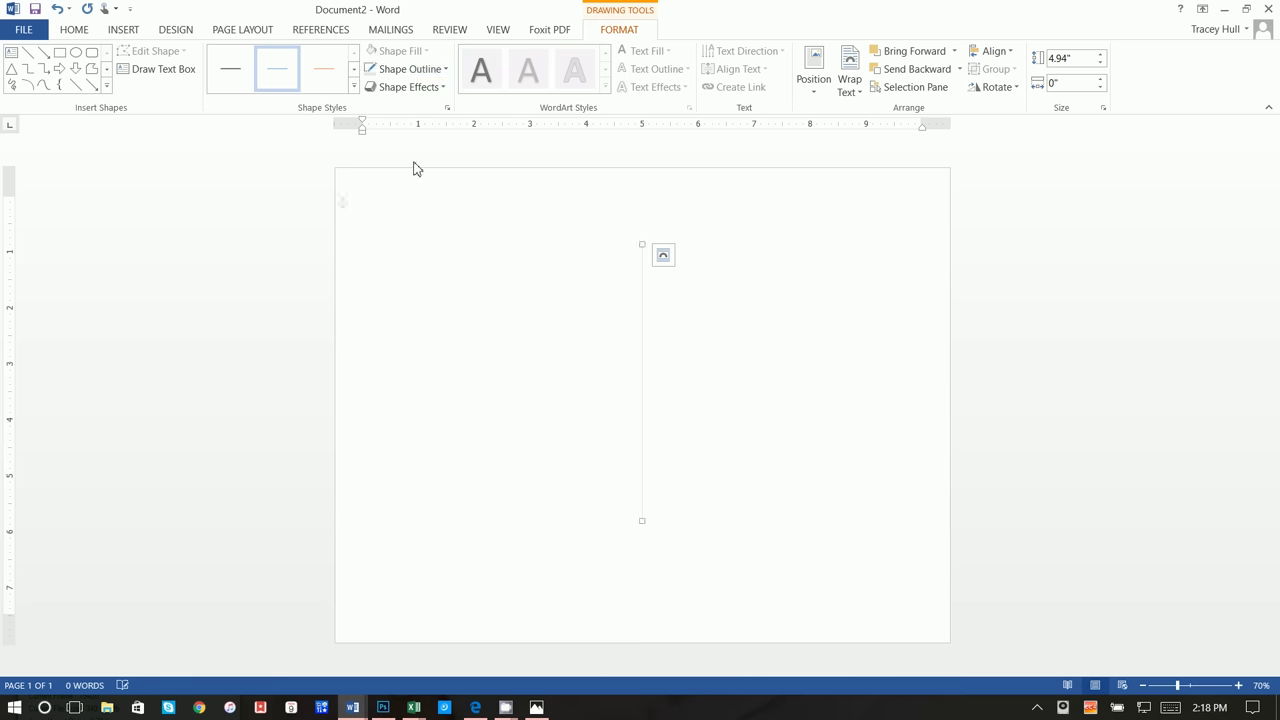
left_click(534, 331)
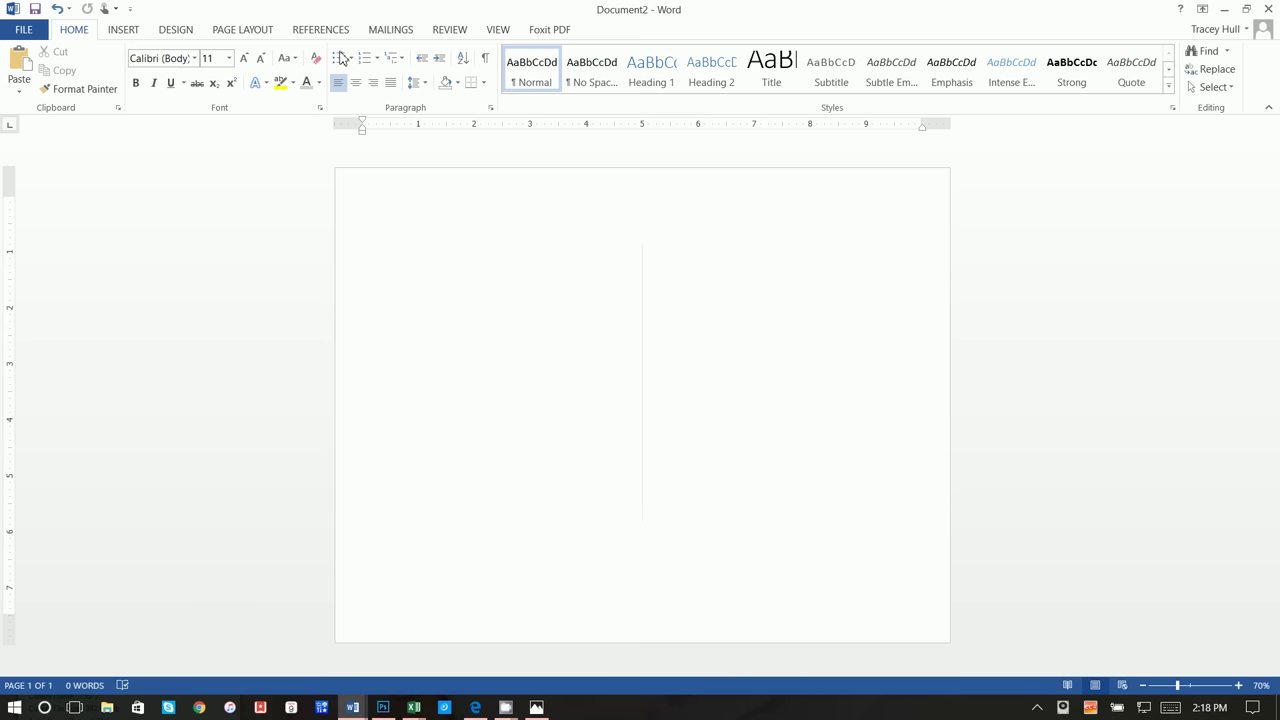
Draw a text box about 7.45" high and 5" wide on the page half before the fold line.
left_click(124, 30)
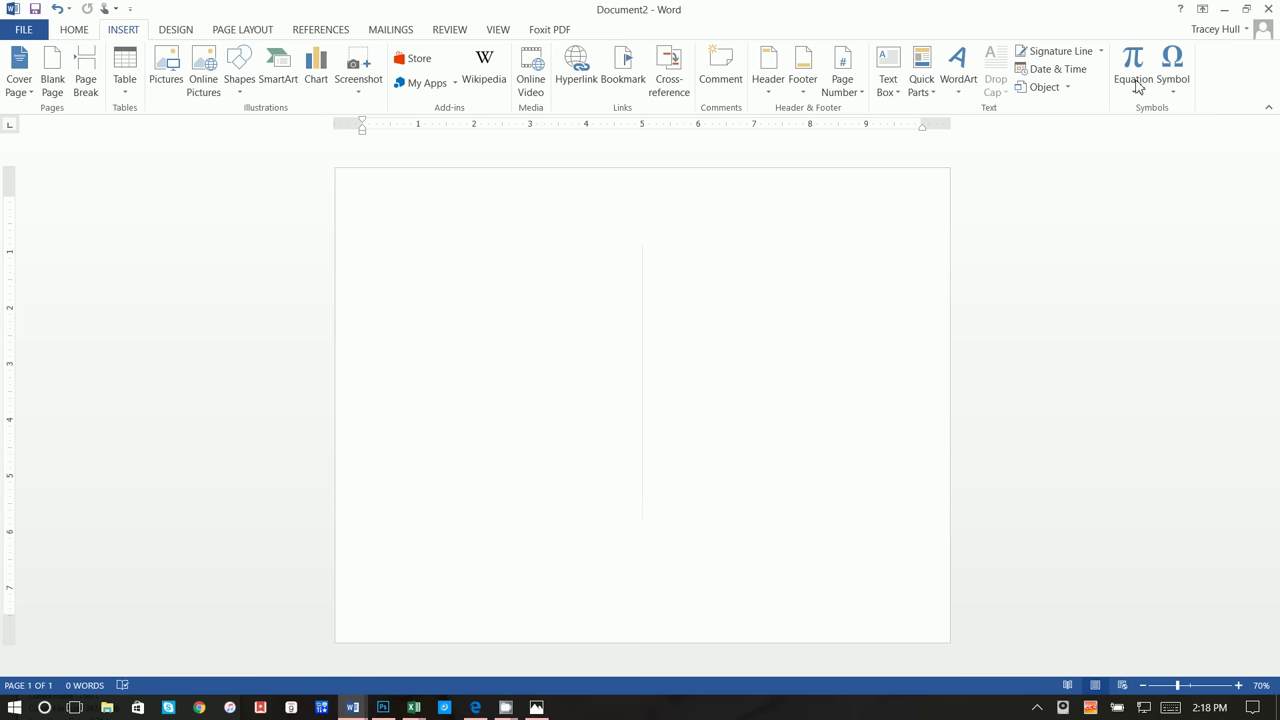
left_click(888, 75)
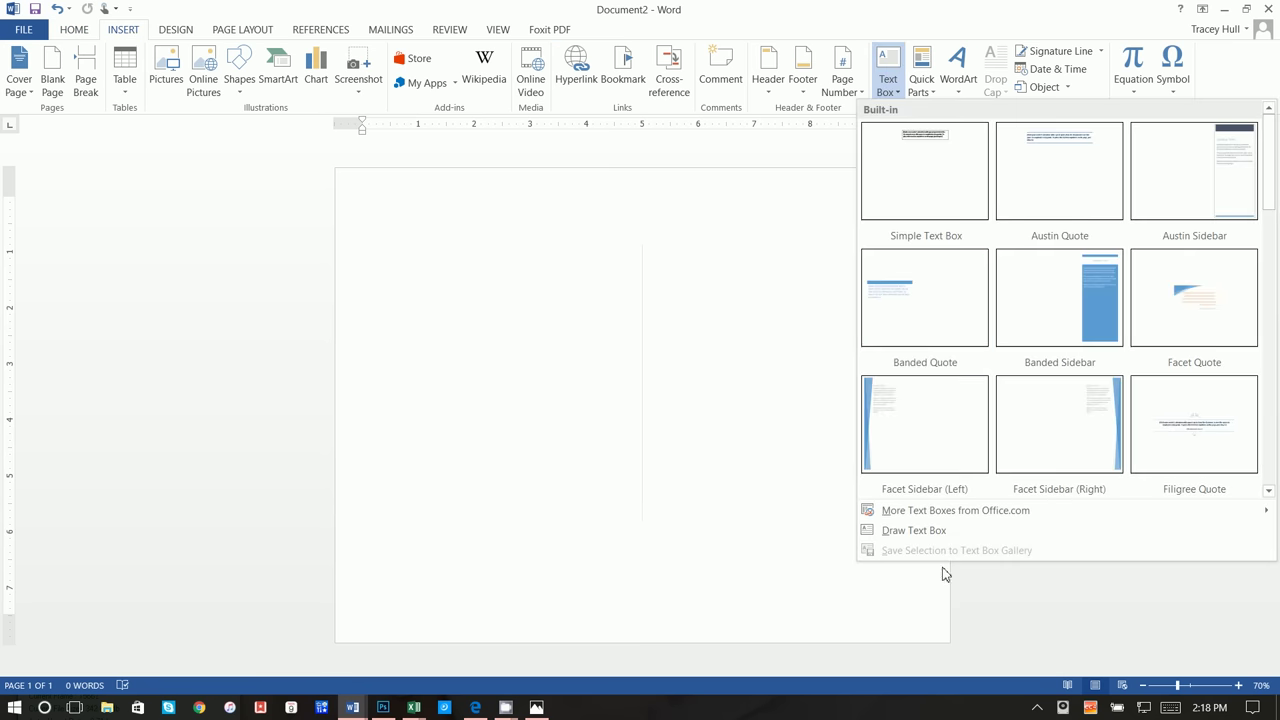
left_click(935, 532)
left_click_drag(358, 195, 638, 612)
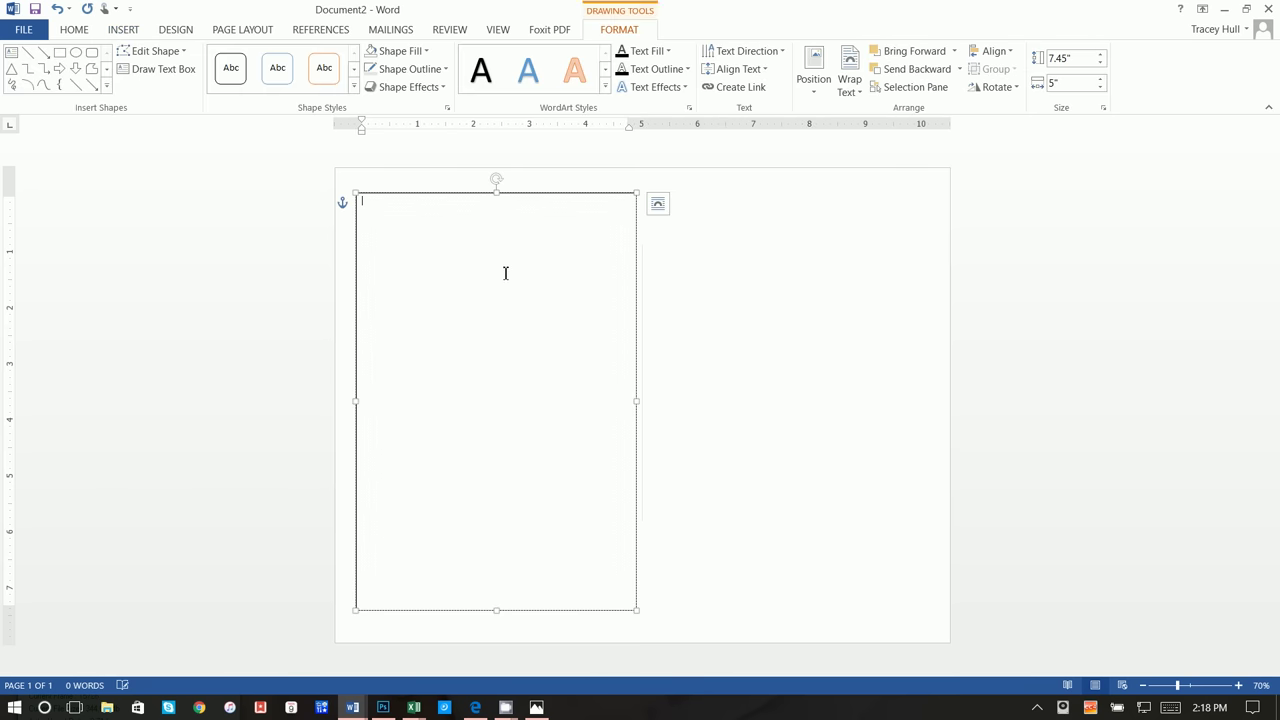
Set the text box's fill and outline to the white theme color.
left_click(407, 55)
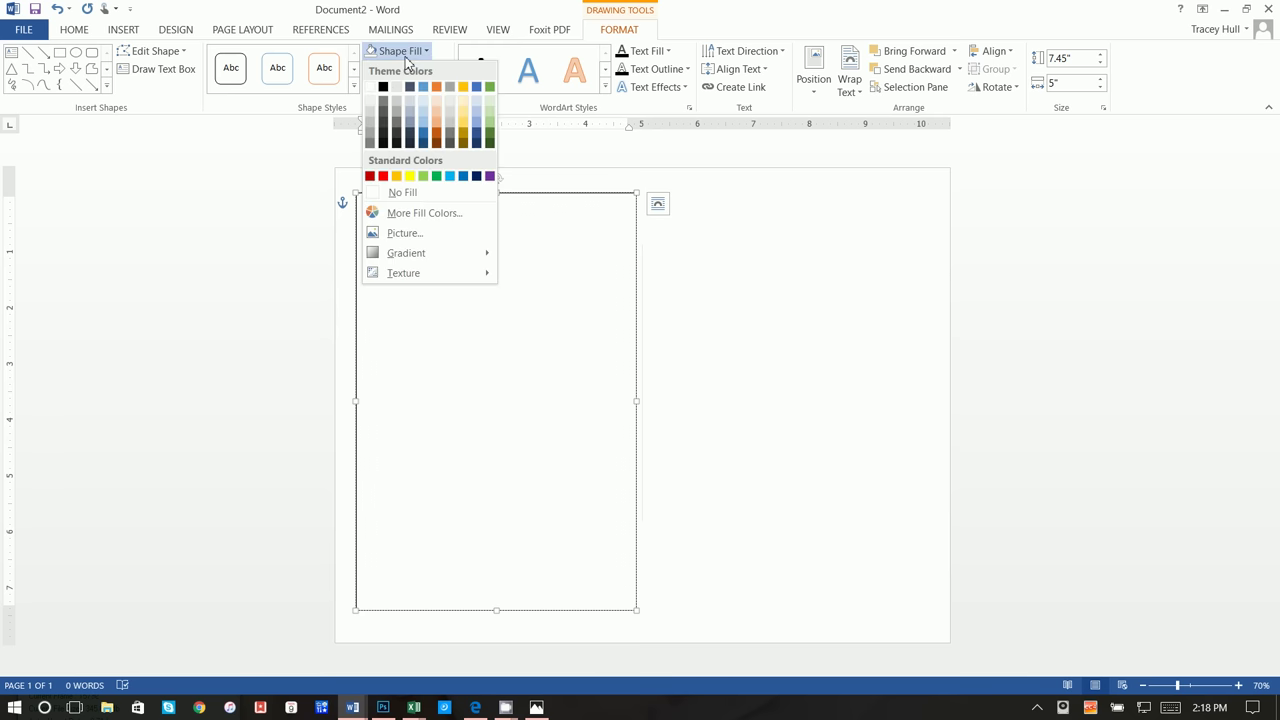
left_click(370, 87)
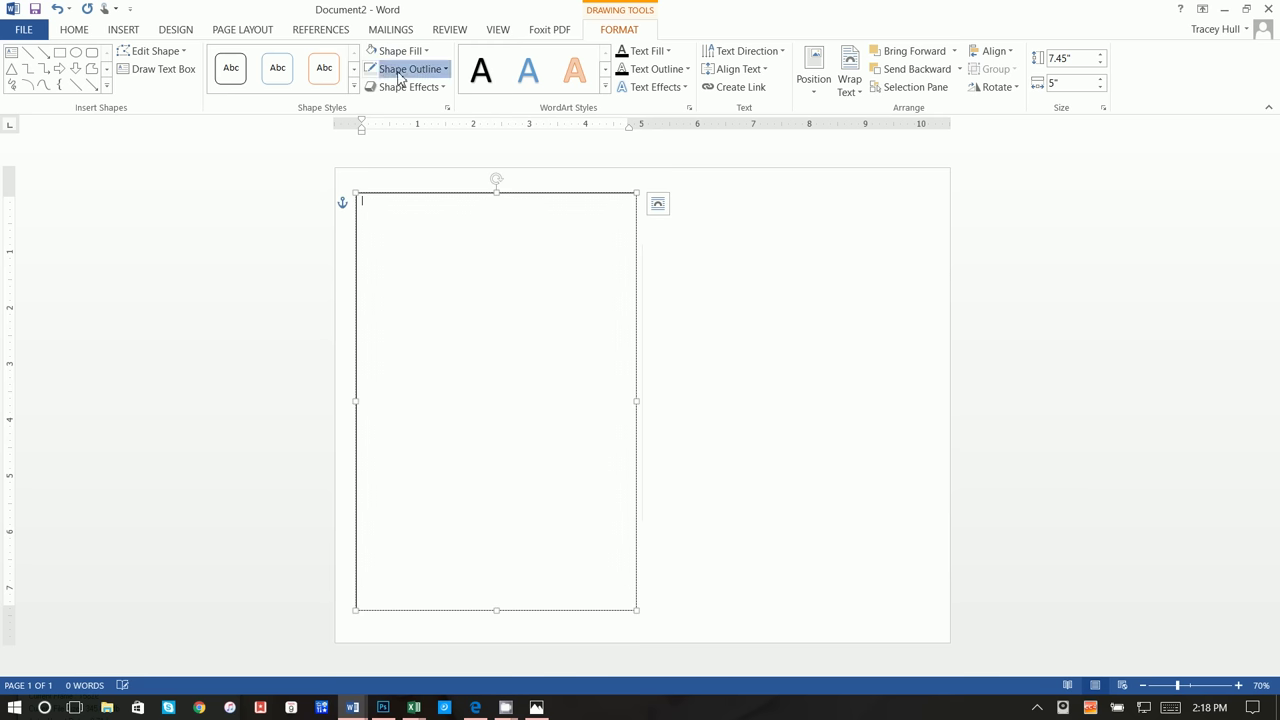
left_click(396, 69)
left_click(370, 105)
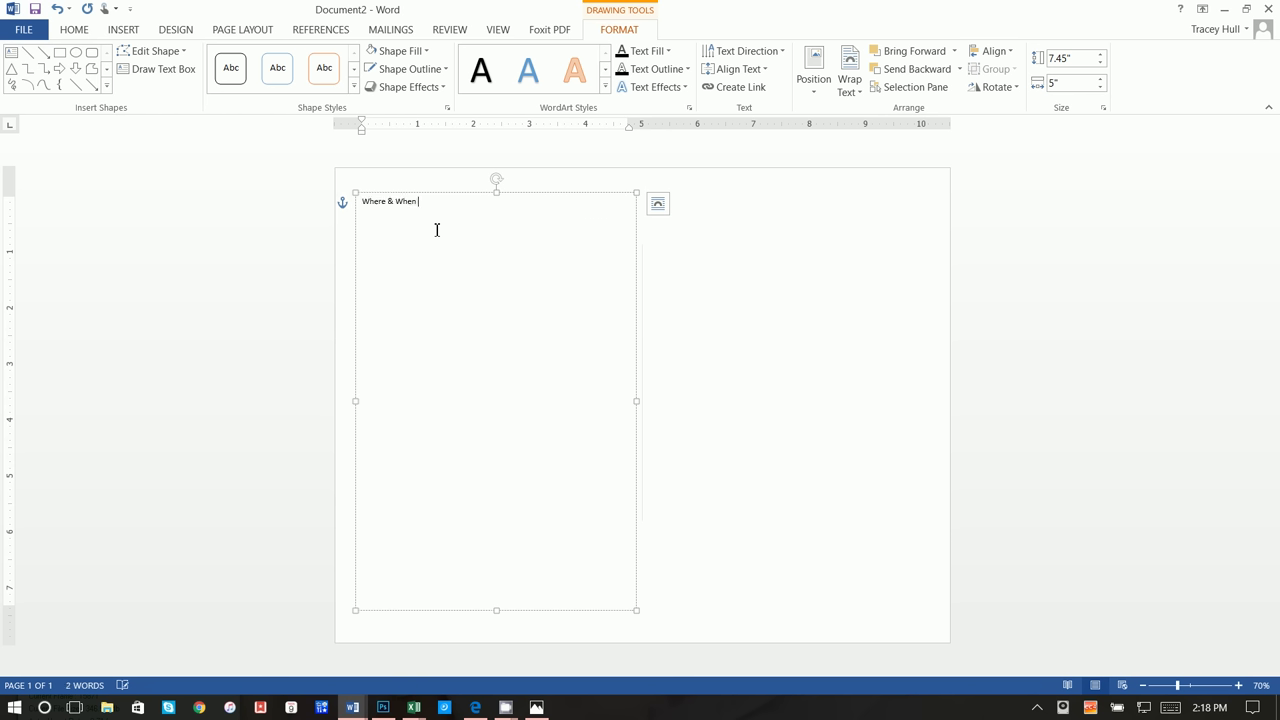
Enter "Where & When" in the text box, followed by the line "6:15 – Fire Truck Arrives".
key("Return")
type("s")
key("Return")
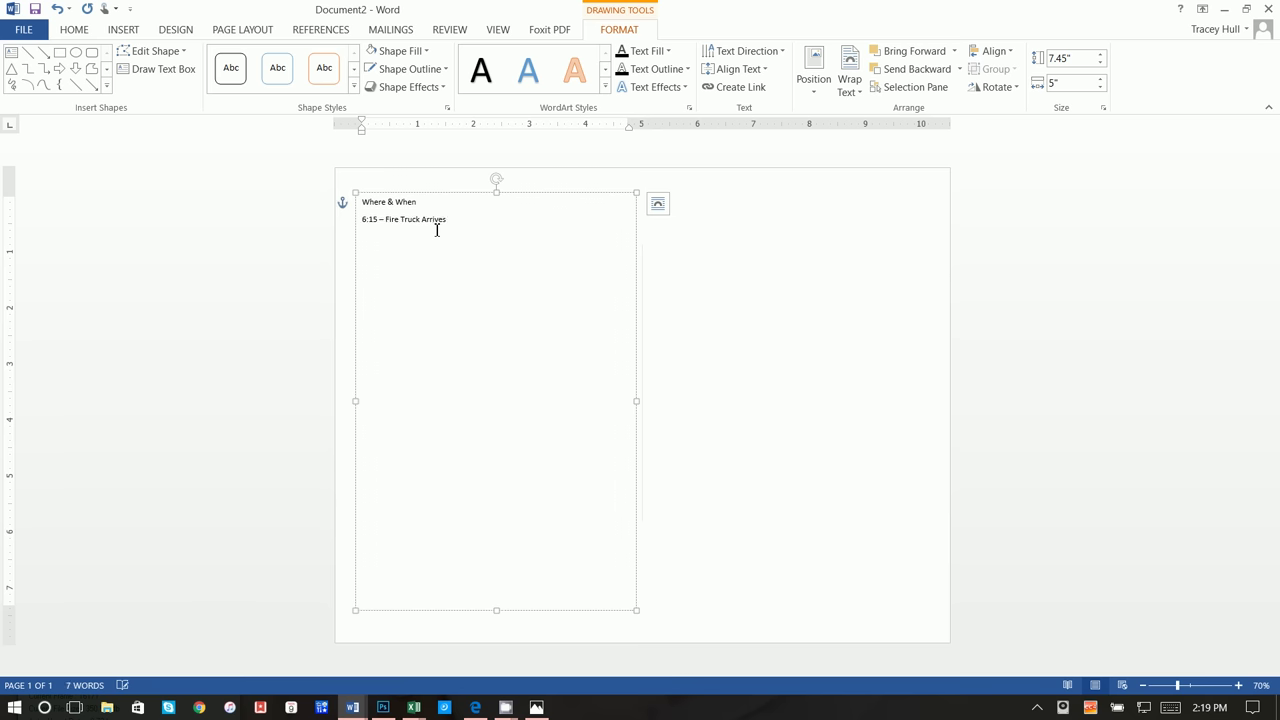
Copy the four schedule lines from 6:15 to 8:00 in the "a - day off flyers" document and paste them below the text in Document2.
left_click(357, 706)
left_click(110, 655)
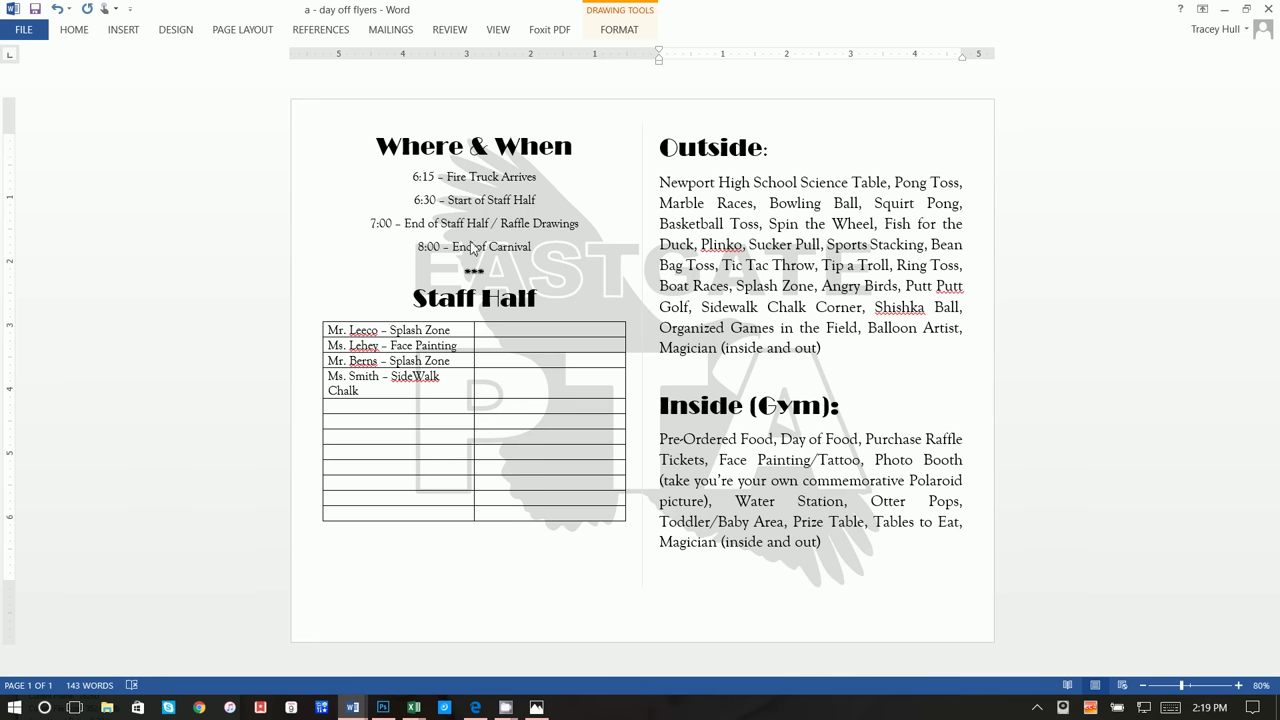
left_click(536, 251)
left_click_drag(518, 246, 414, 177)
key("ctrl+c")
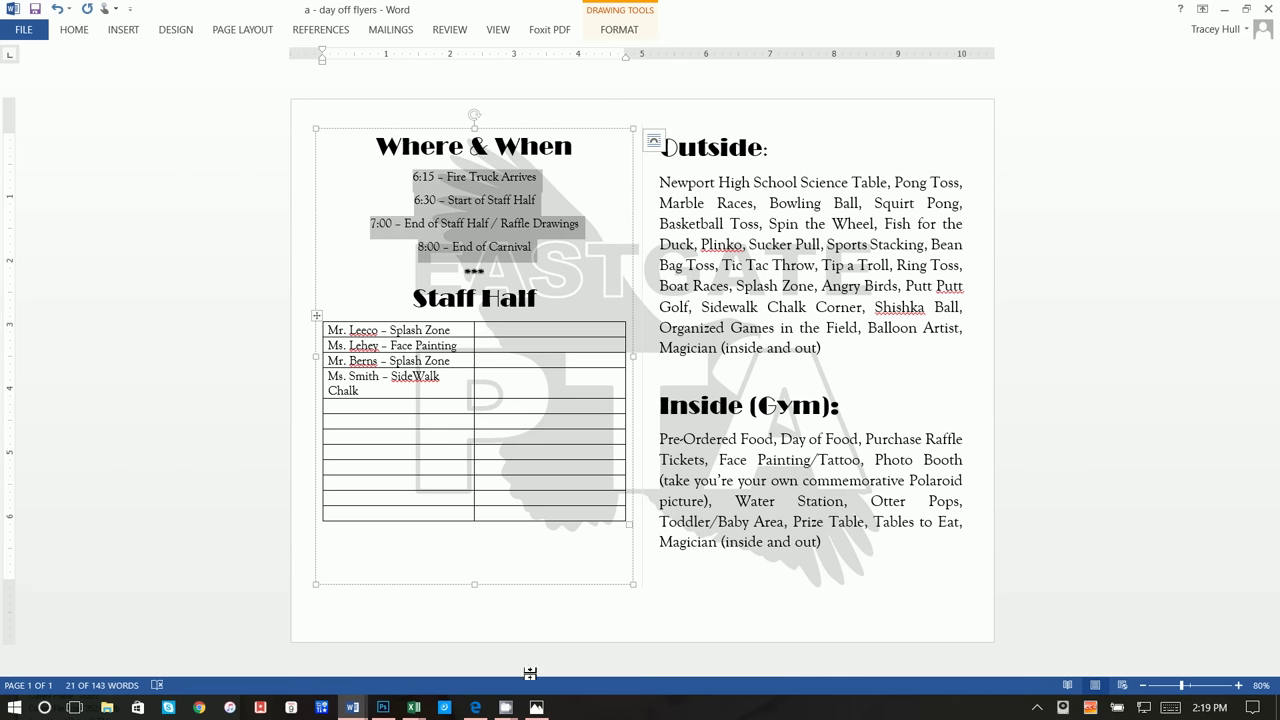
left_click(352, 707)
left_click(643, 662)
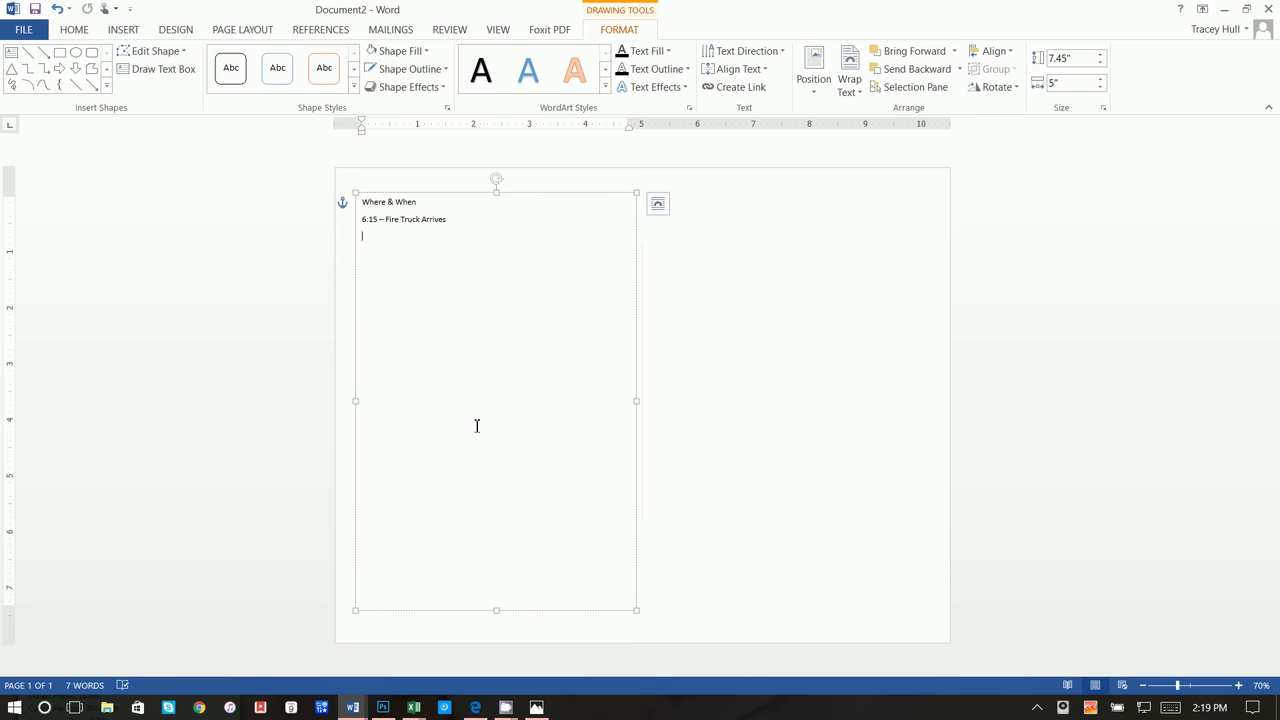
key("ctrl+v")
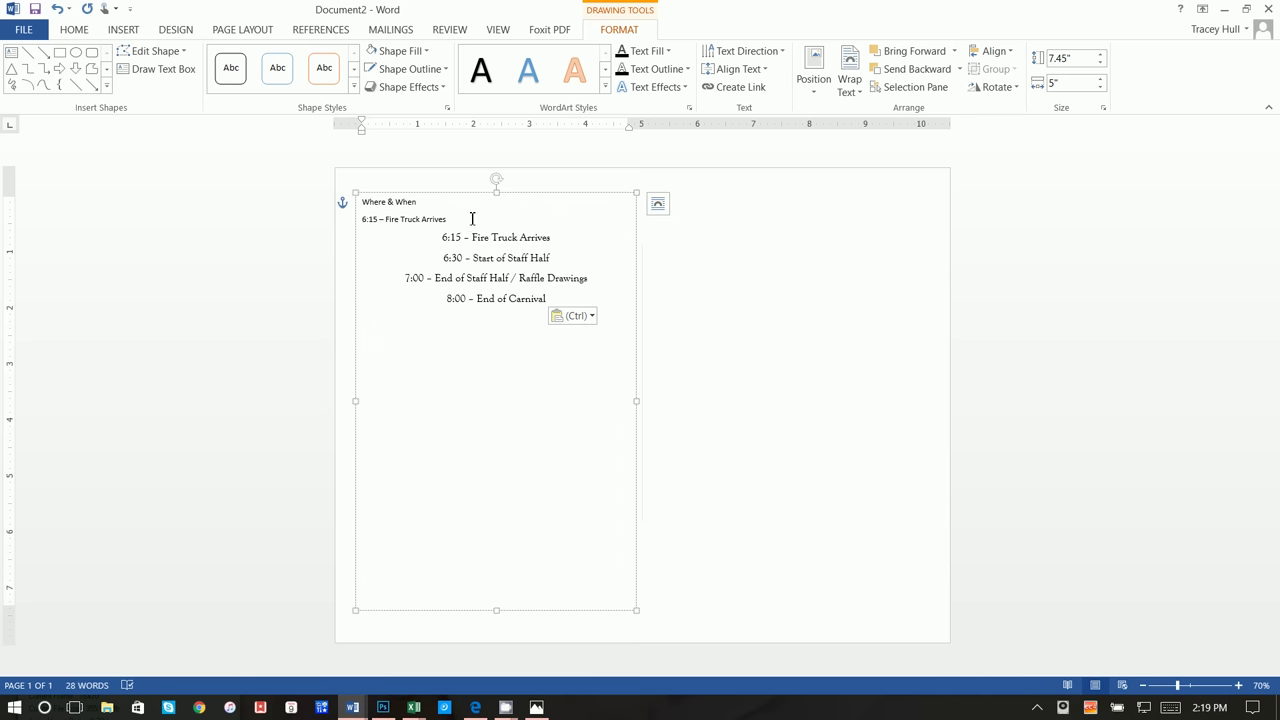
Center all the text in the text box, including the heading and schedule lines.
left_click_drag(550, 300, 356, 218)
left_click(73, 29)
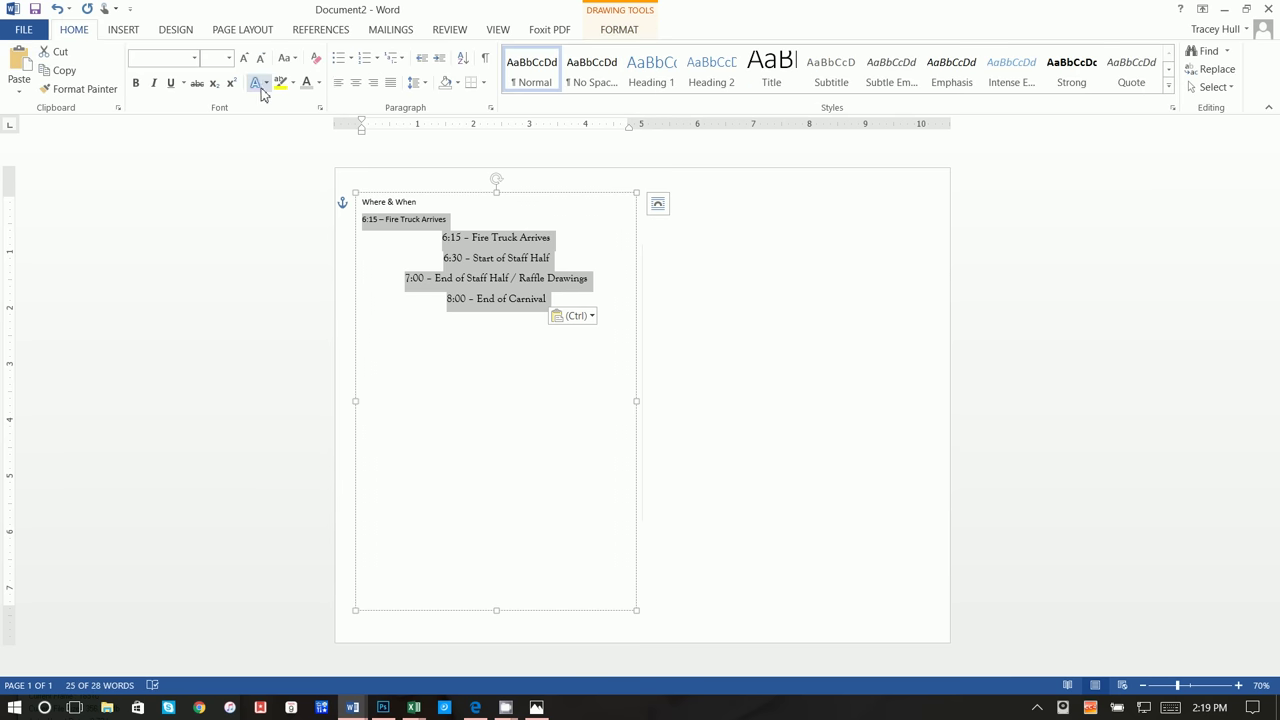
left_click(461, 237)
left_click_drag(551, 300, 338, 203)
left_click(355, 82)
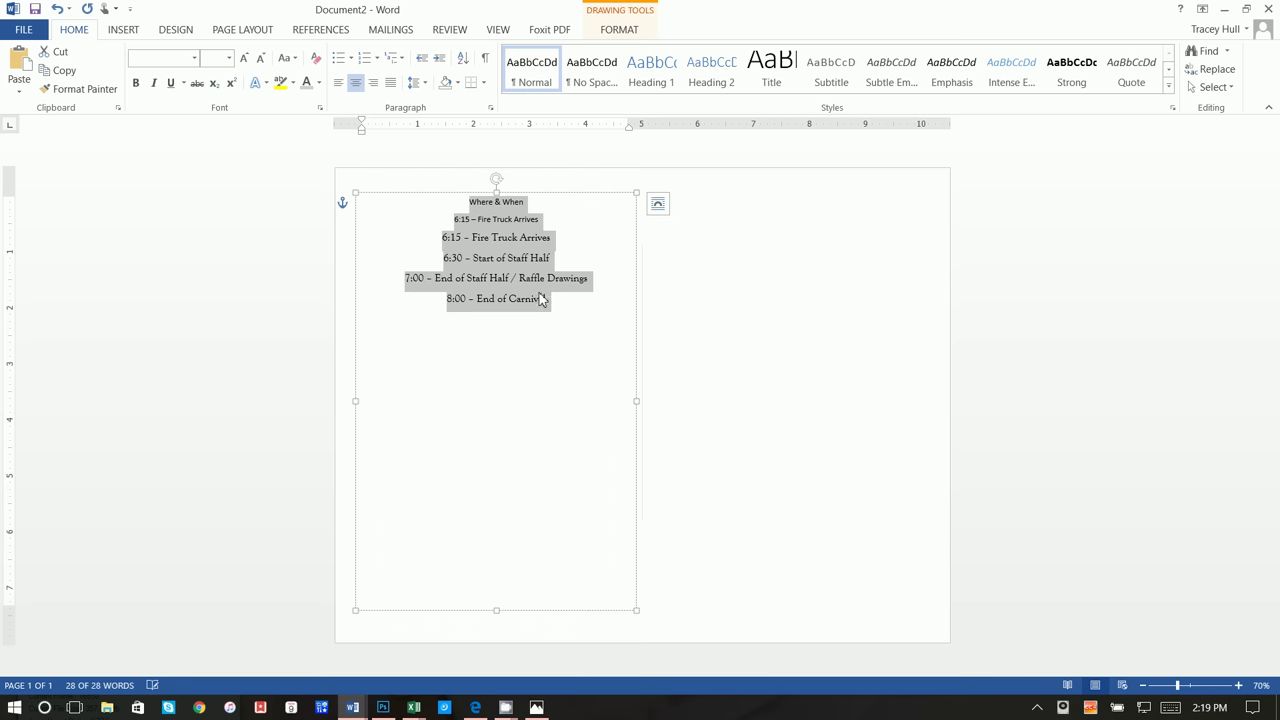
Format the schedule lines below the heading in Goudy Old Style at size 14.
left_click_drag(548, 300, 437, 226)
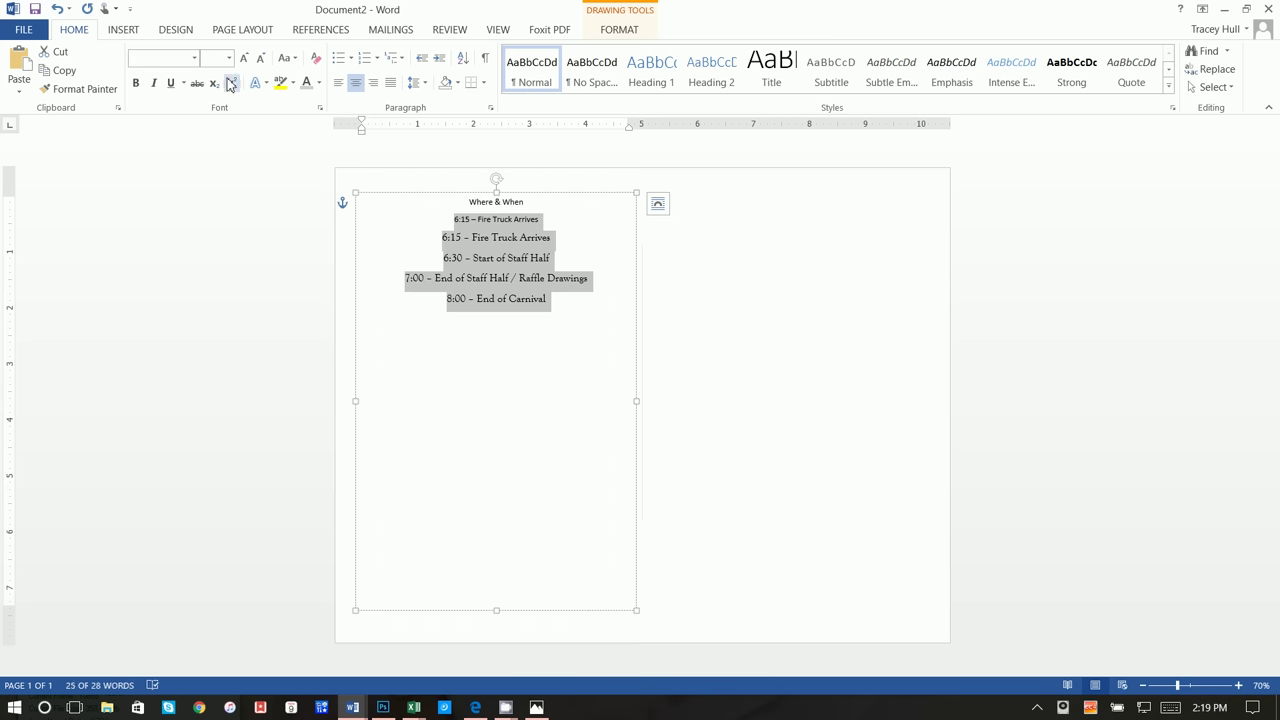
left_click(194, 57)
left_click(191, 155)
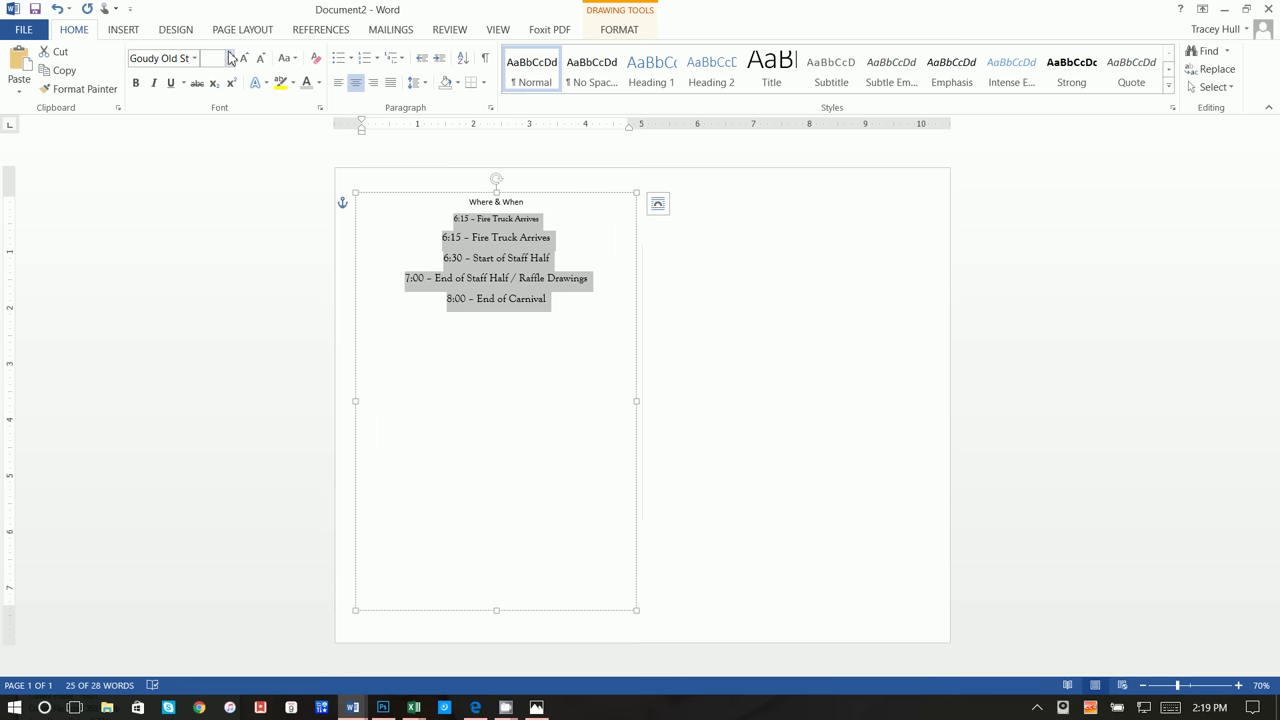
left_click(229, 58)
left_click(208, 163)
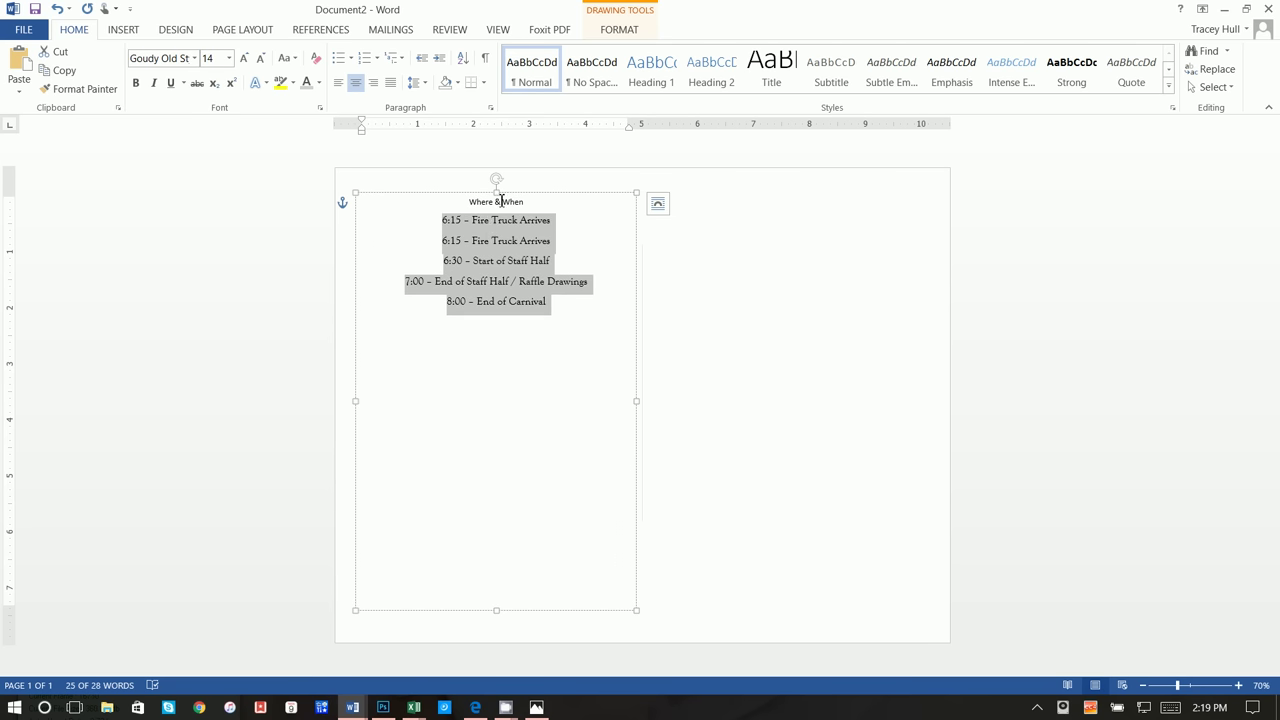
Format the "Where & When" heading in Broadway at size 28.
left_click(501, 201)
left_click_drag(524, 201, 467, 201)
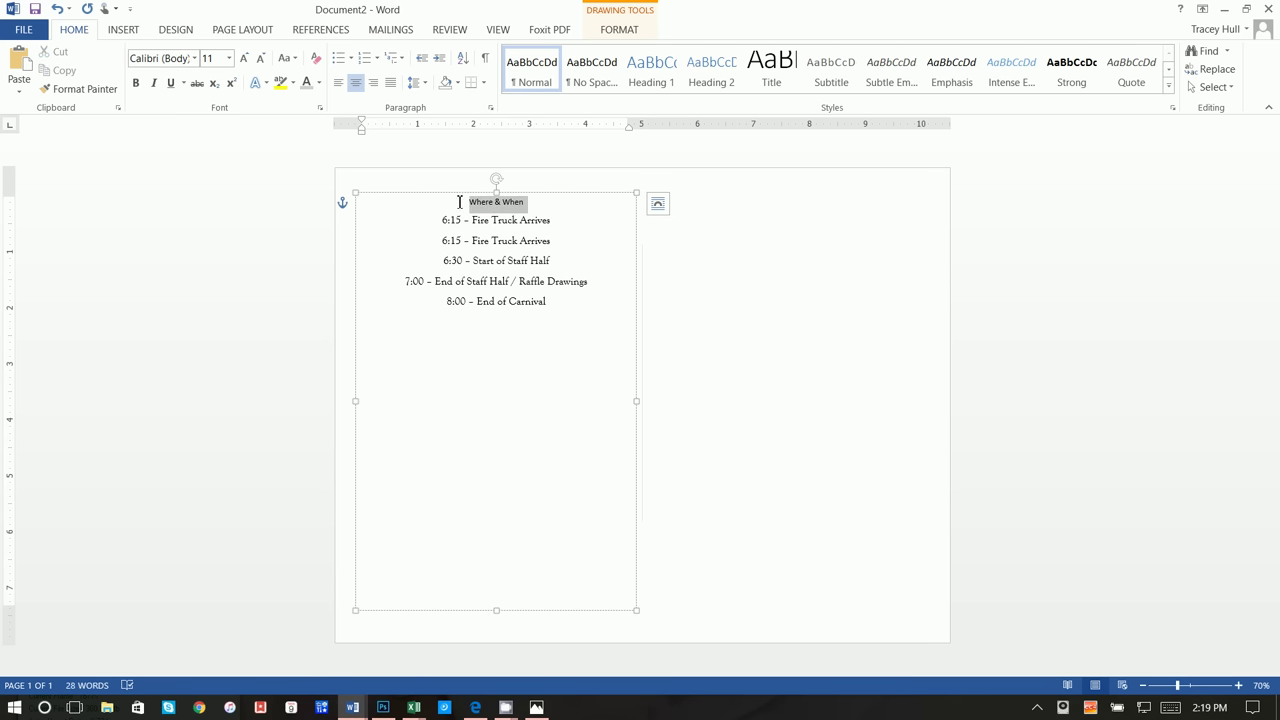
left_click(195, 58)
left_click(180, 197)
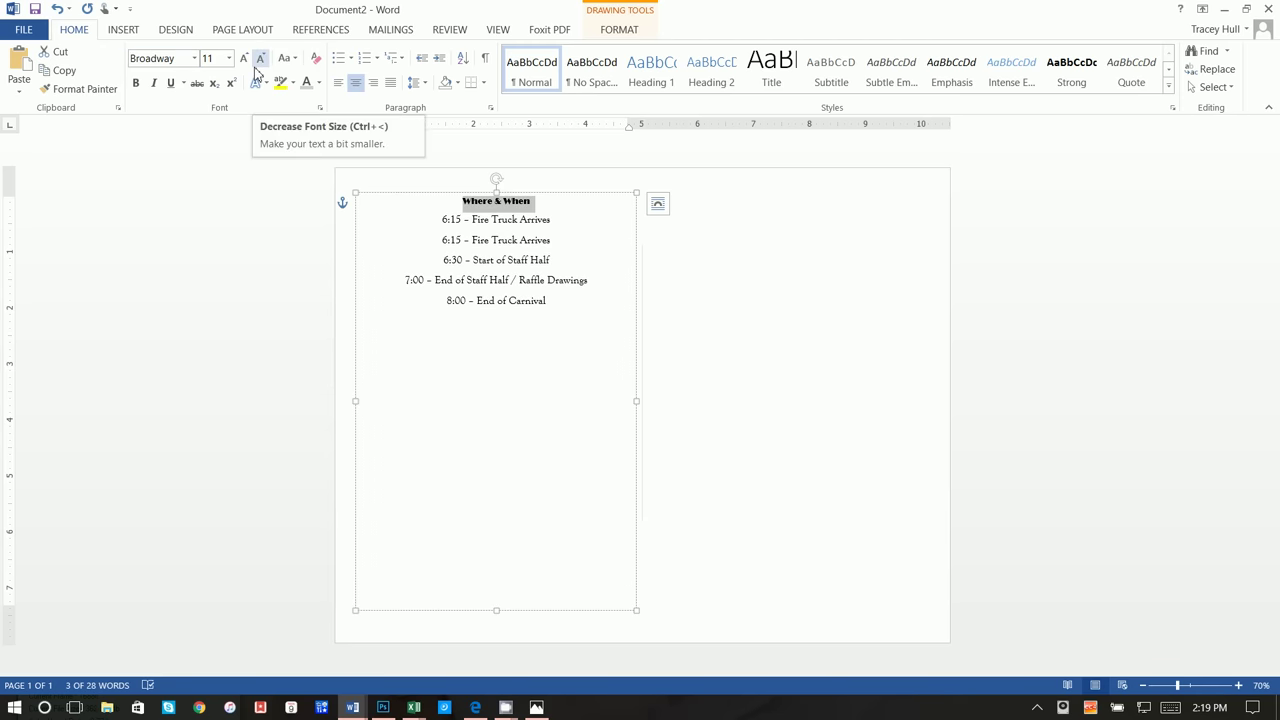
left_click(228, 58)
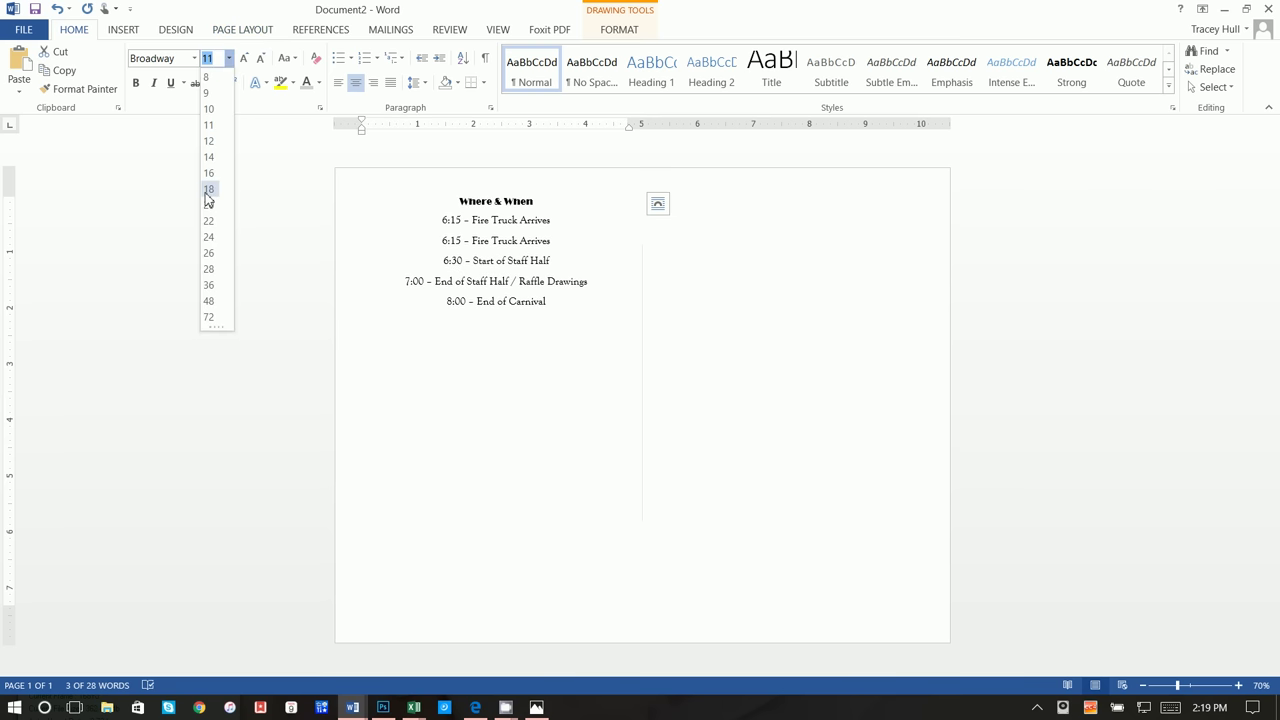
left_click(207, 270)
Insert the Circus font's dot symbol (character code 00A9) on a new line below "8:00 – End of Carnival".
left_click(552, 318)
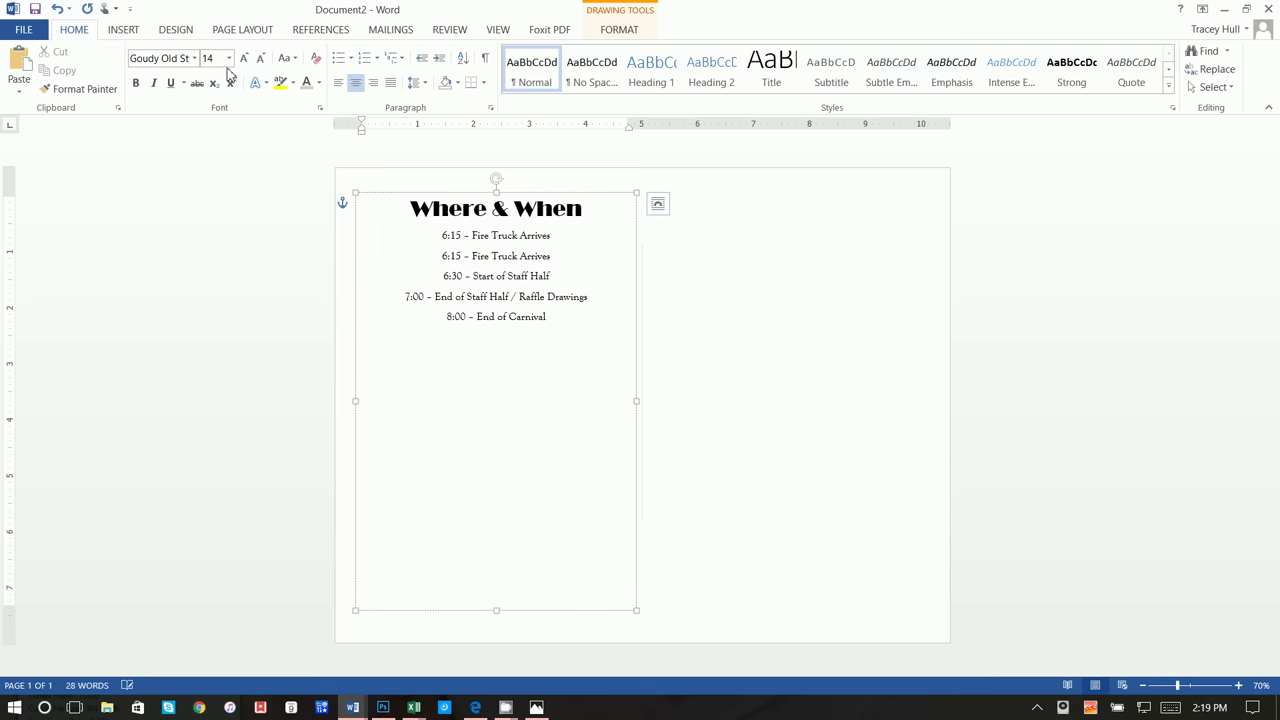
left_click(134, 33)
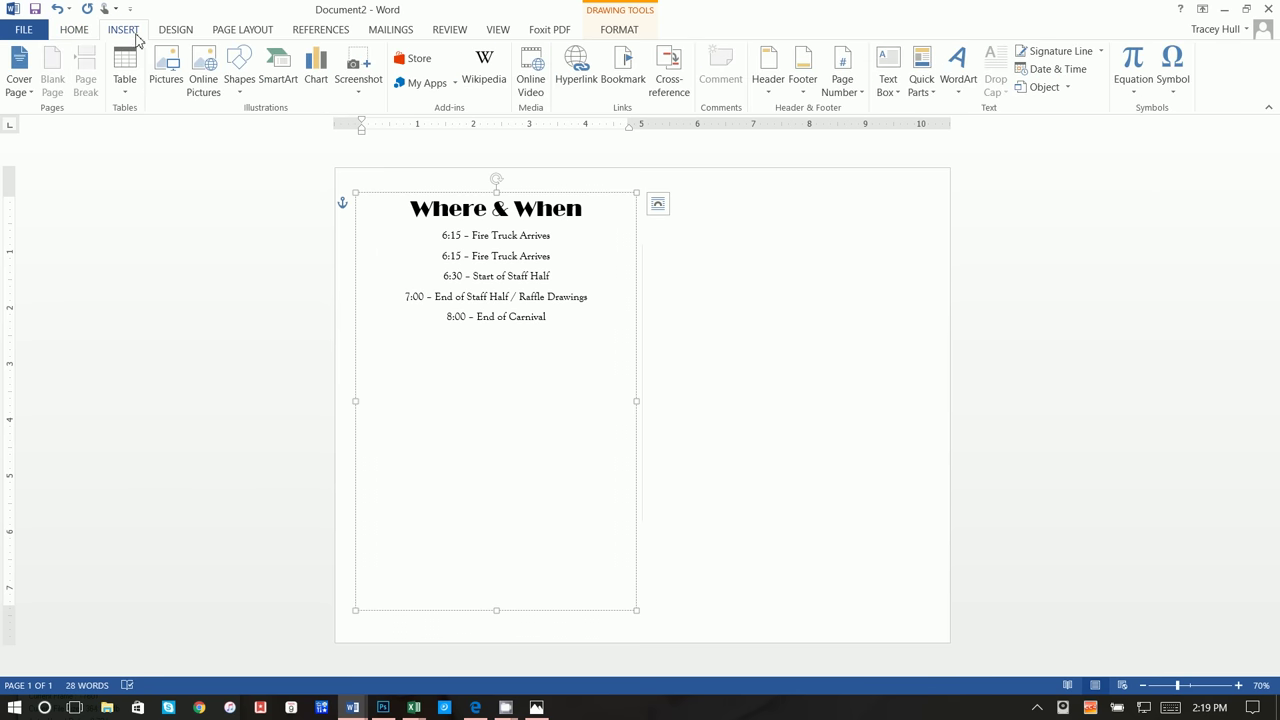
left_click(1176, 63)
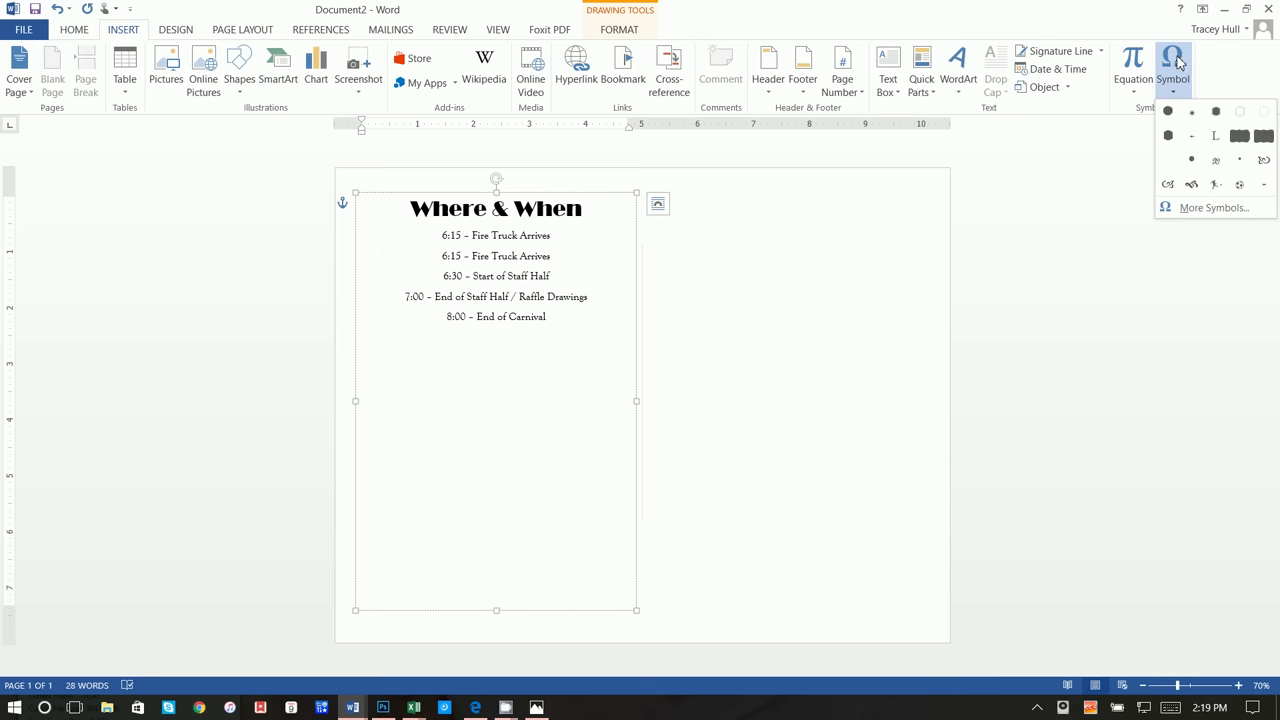
left_click(1189, 209)
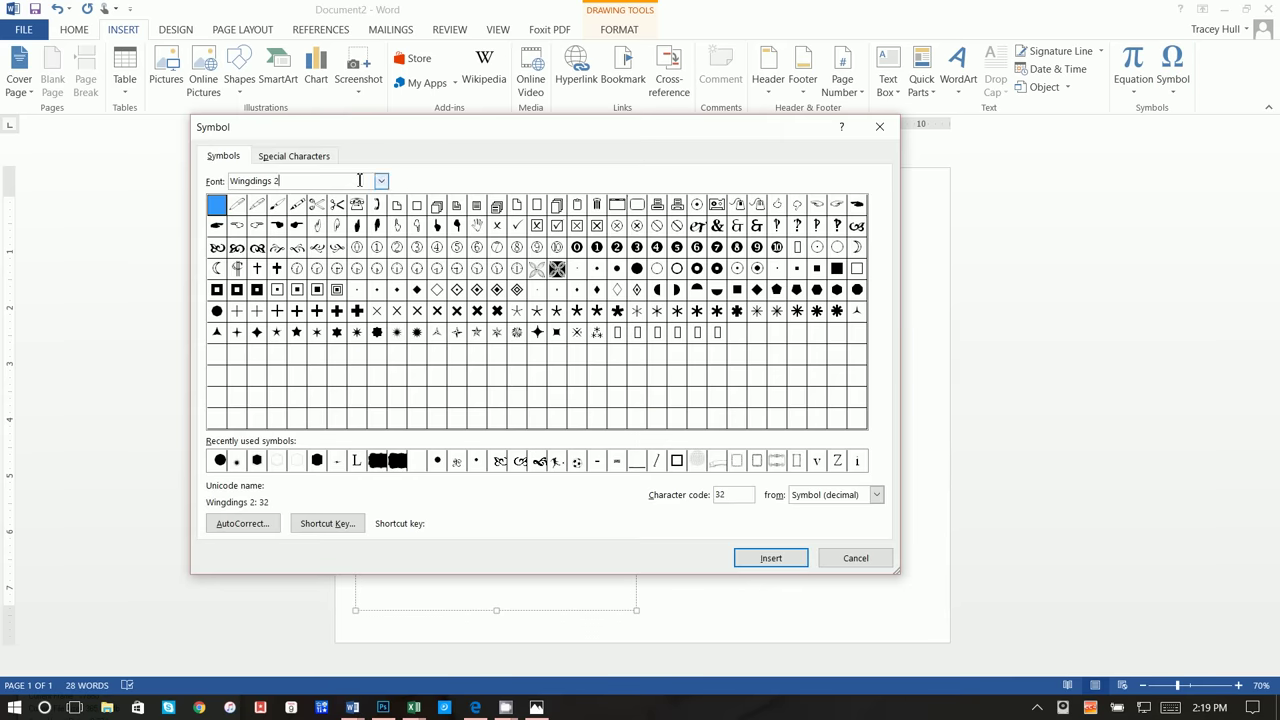
key("BackSpace")
key("BackSpace")
key("BackSpace")
key("BackSpace")
key("BackSpace")
key("BackSpace")
key("BackSpace")
key("BackSpace")
key("BackSpace")
key("BackSpace")
type("circus")
key("Return")
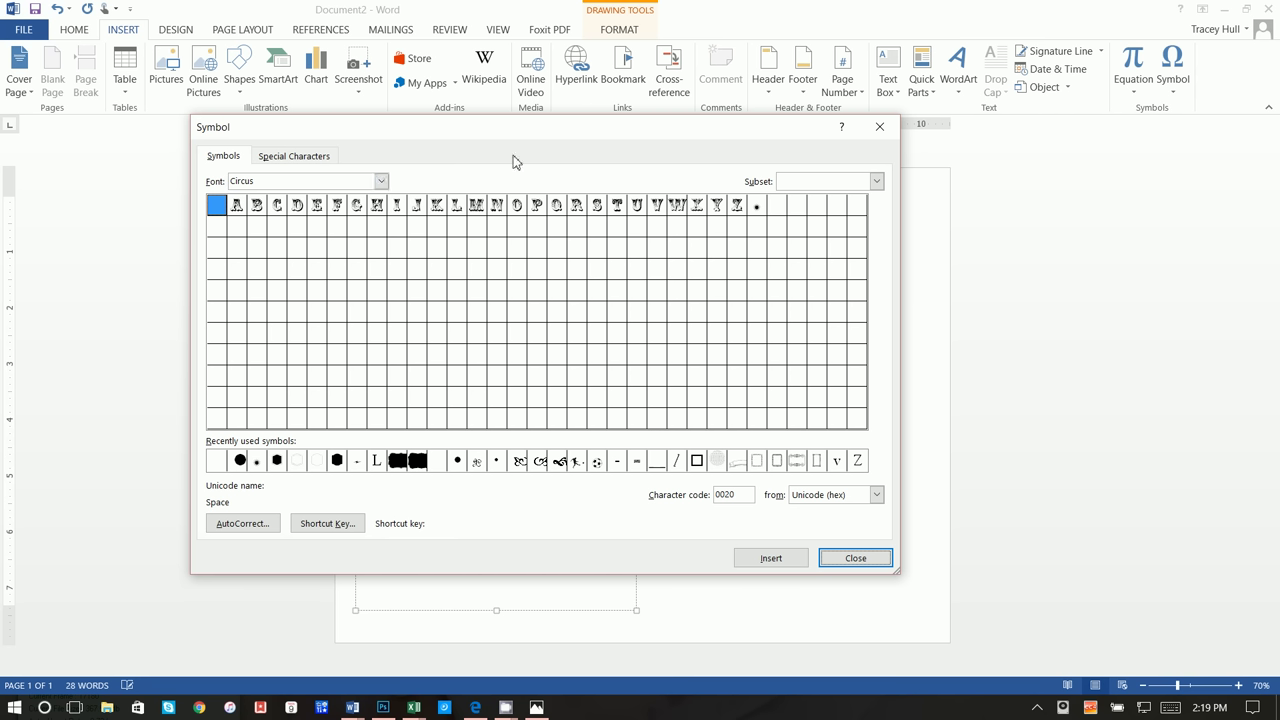
left_click(757, 207)
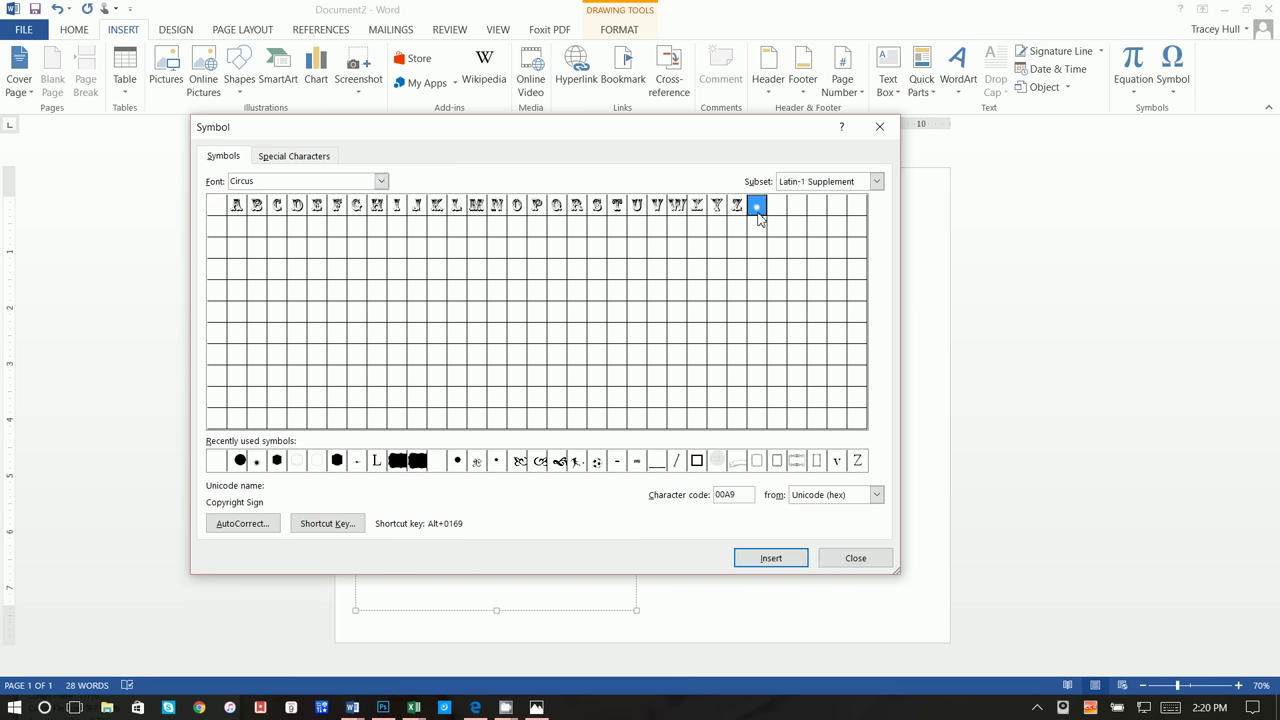
double_click(760, 207)
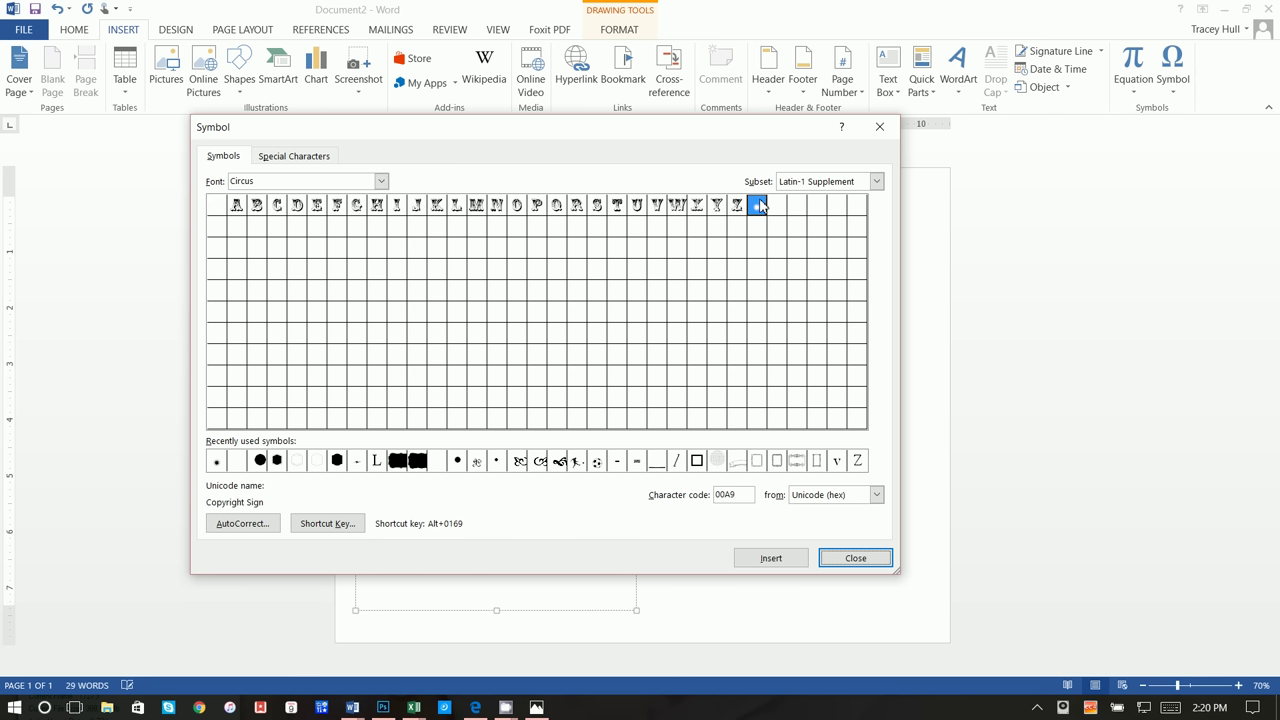
left_click(848, 560)
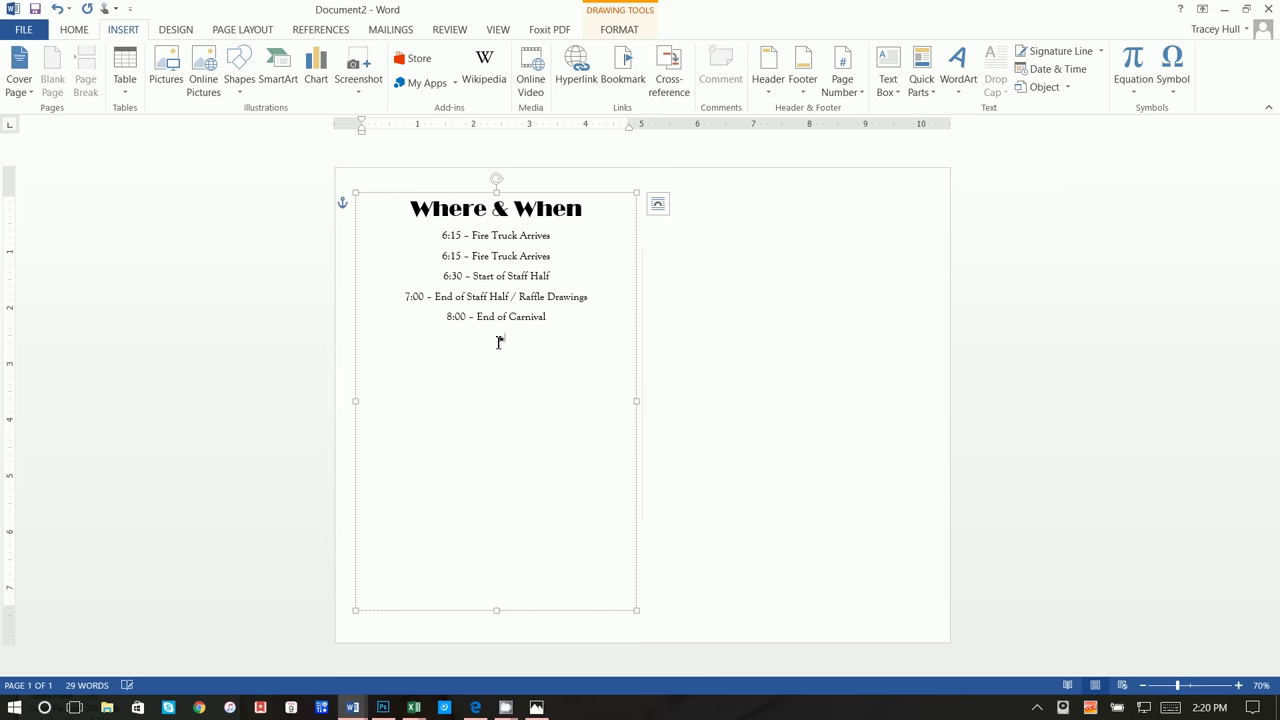
Add two more of the same Circus dot symbol after the first to form a three-symbol divider.
left_click_drag(512, 342, 491, 340)
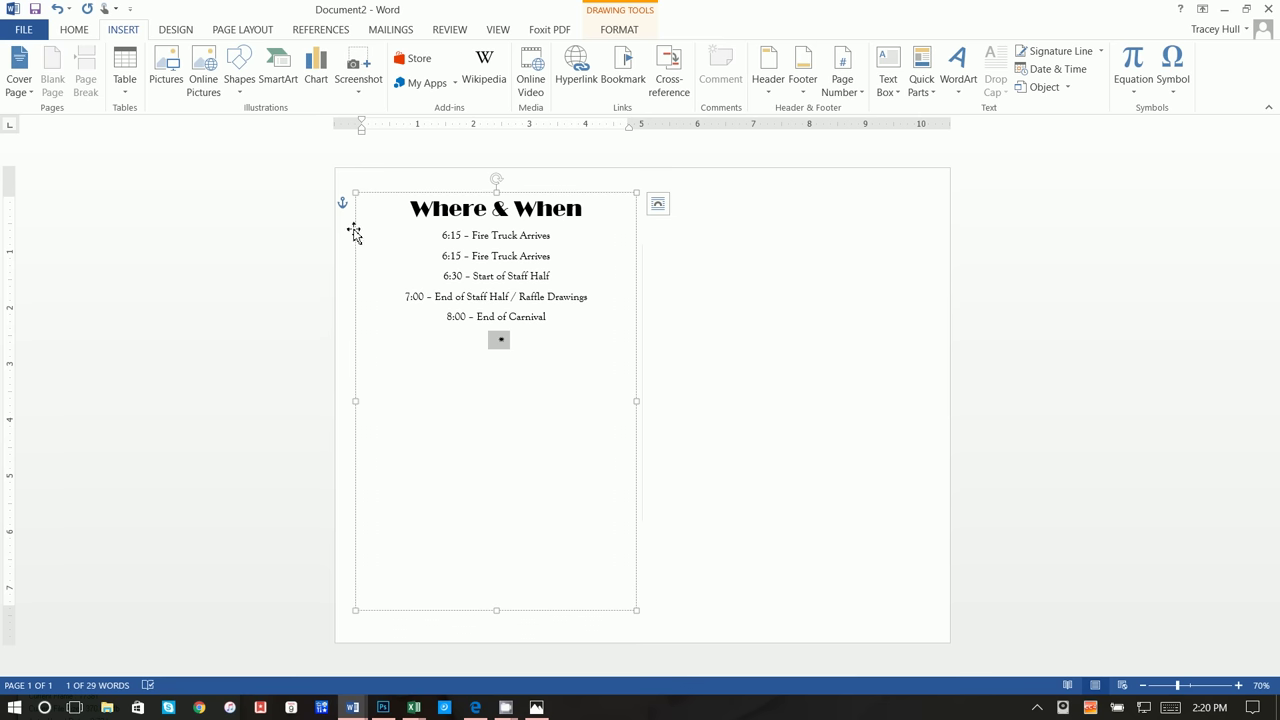
left_click(510, 344)
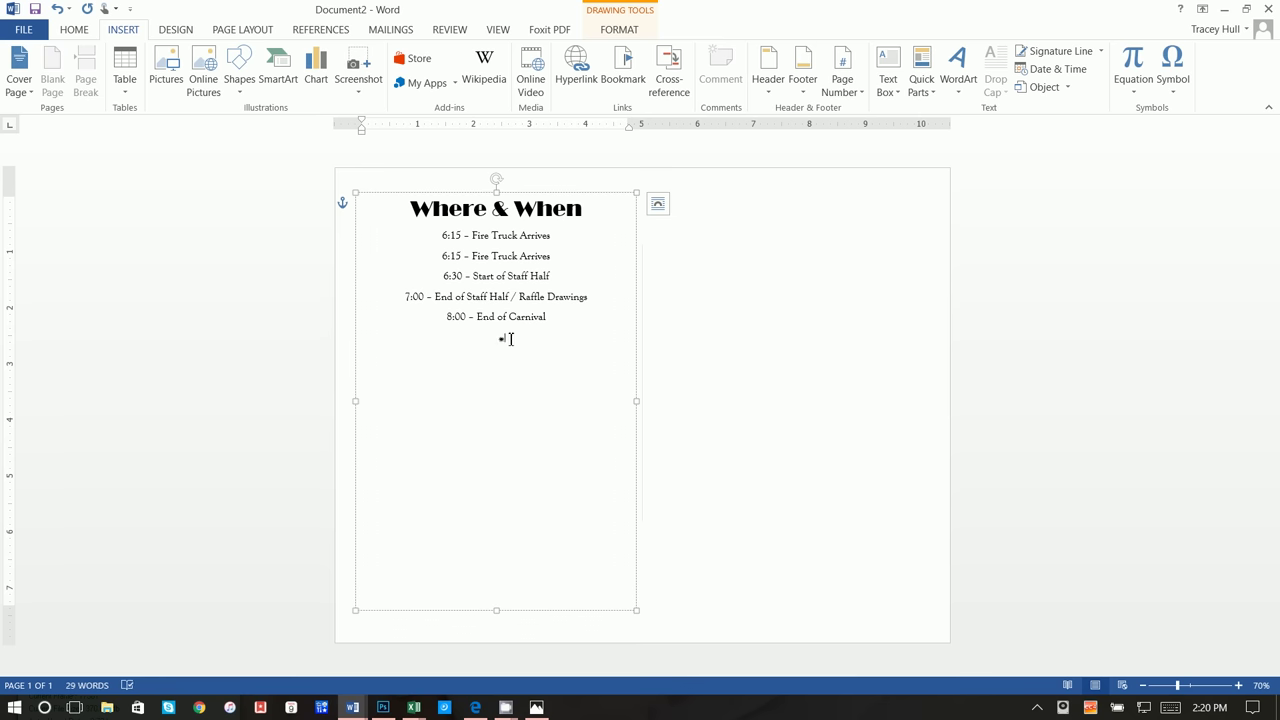
left_click(1170, 78)
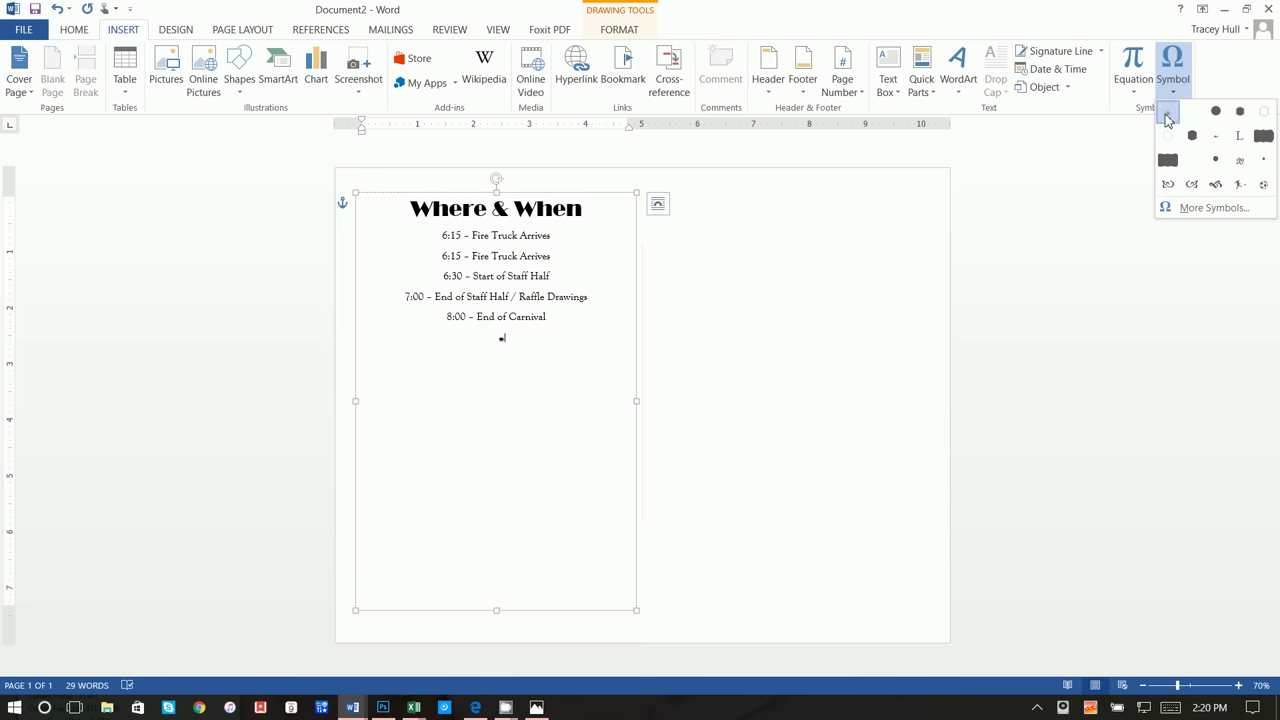
left_click(1167, 111)
left_click(1172, 78)
left_click(1167, 111)
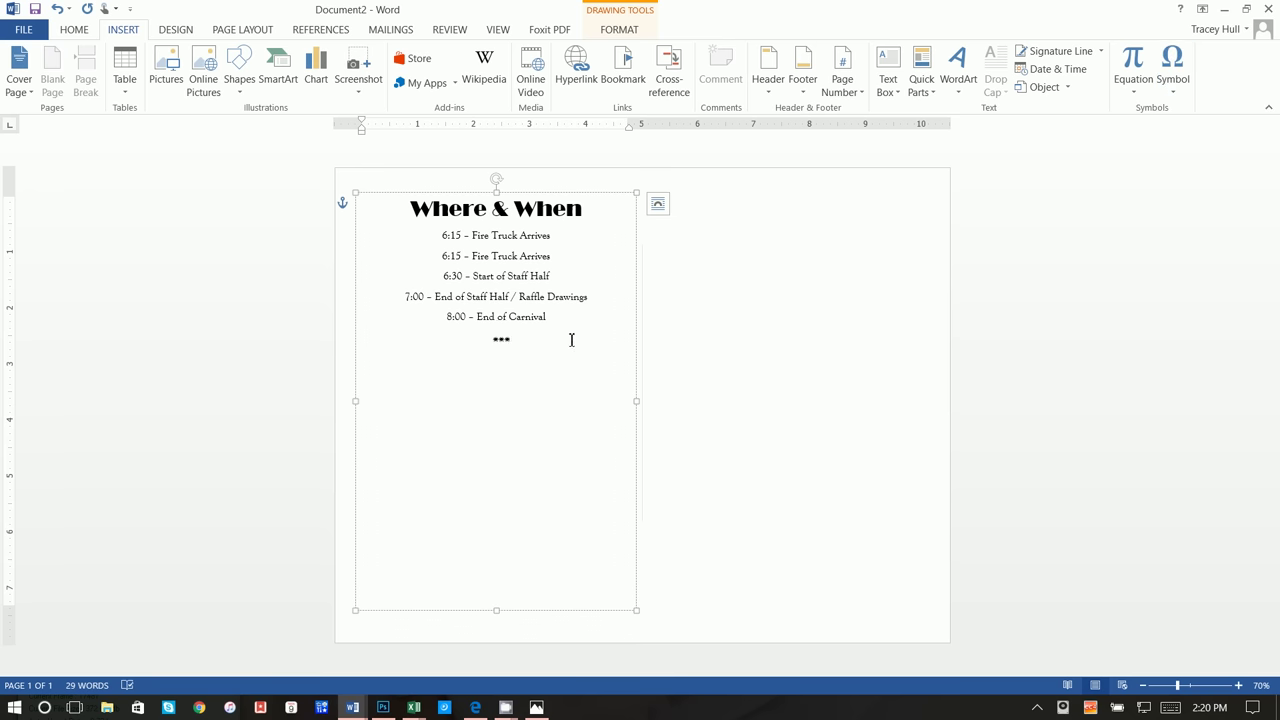
Set the three divider symbols to font size 28.
left_click_drag(530, 342, 494, 340)
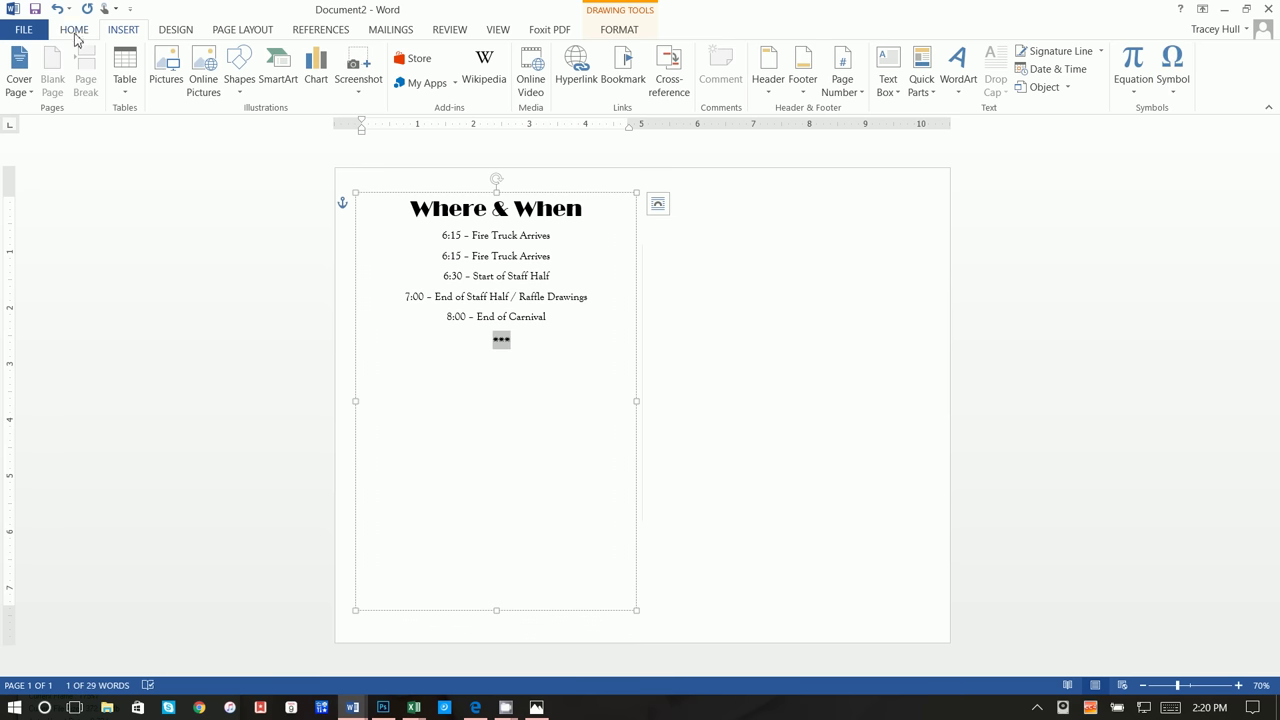
left_click(76, 30)
left_click(228, 58)
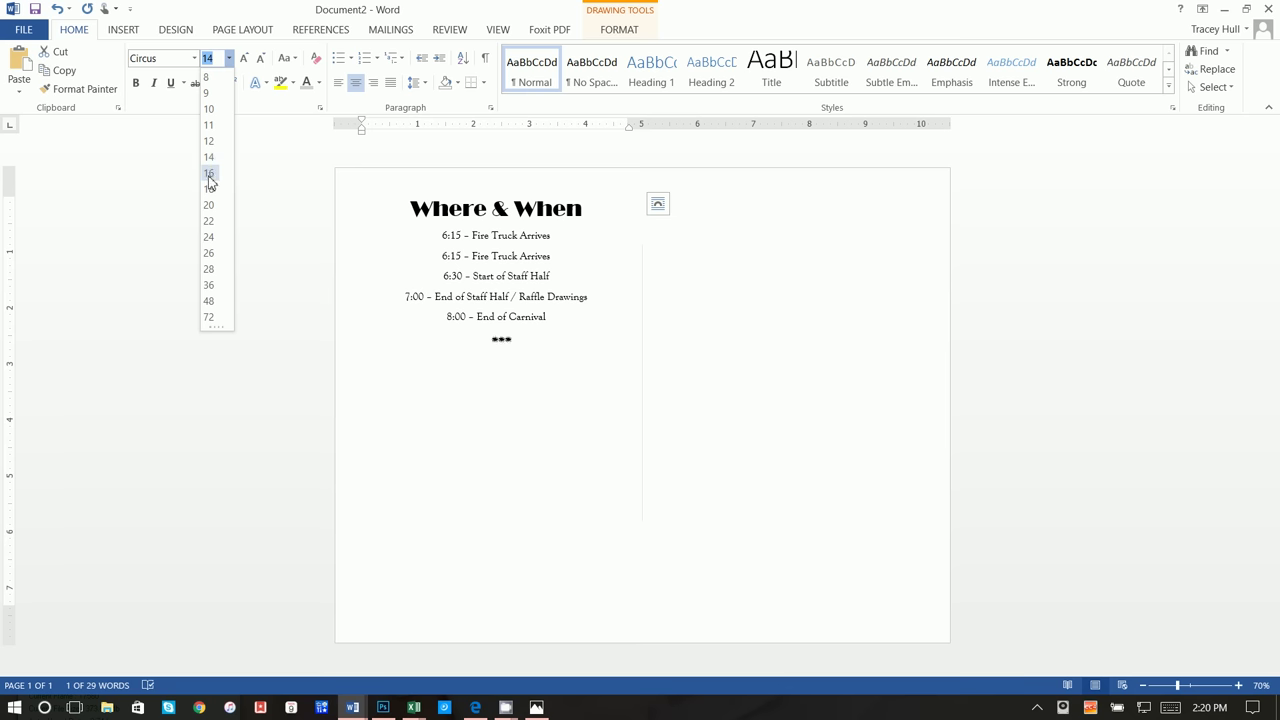
left_click(210, 270)
left_click(474, 434)
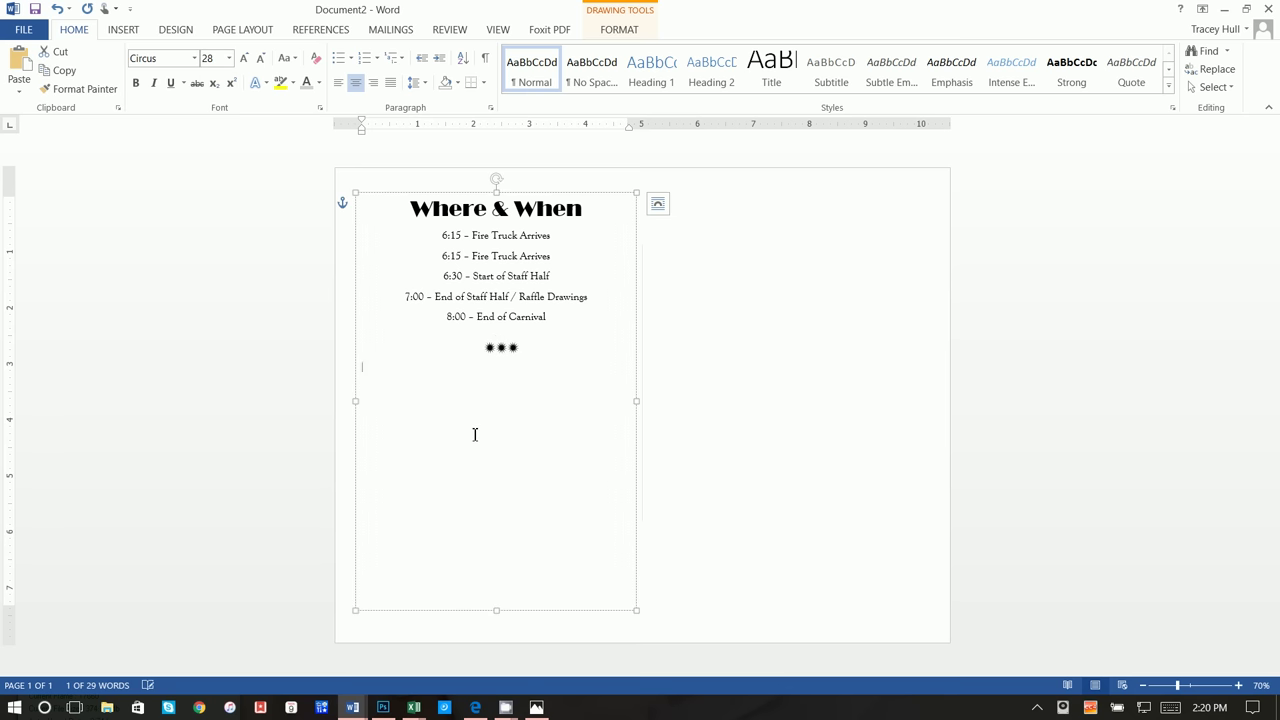
Format the three divider symbols with a white font color and a black text outline.
left_click_drag(527, 348, 480, 351)
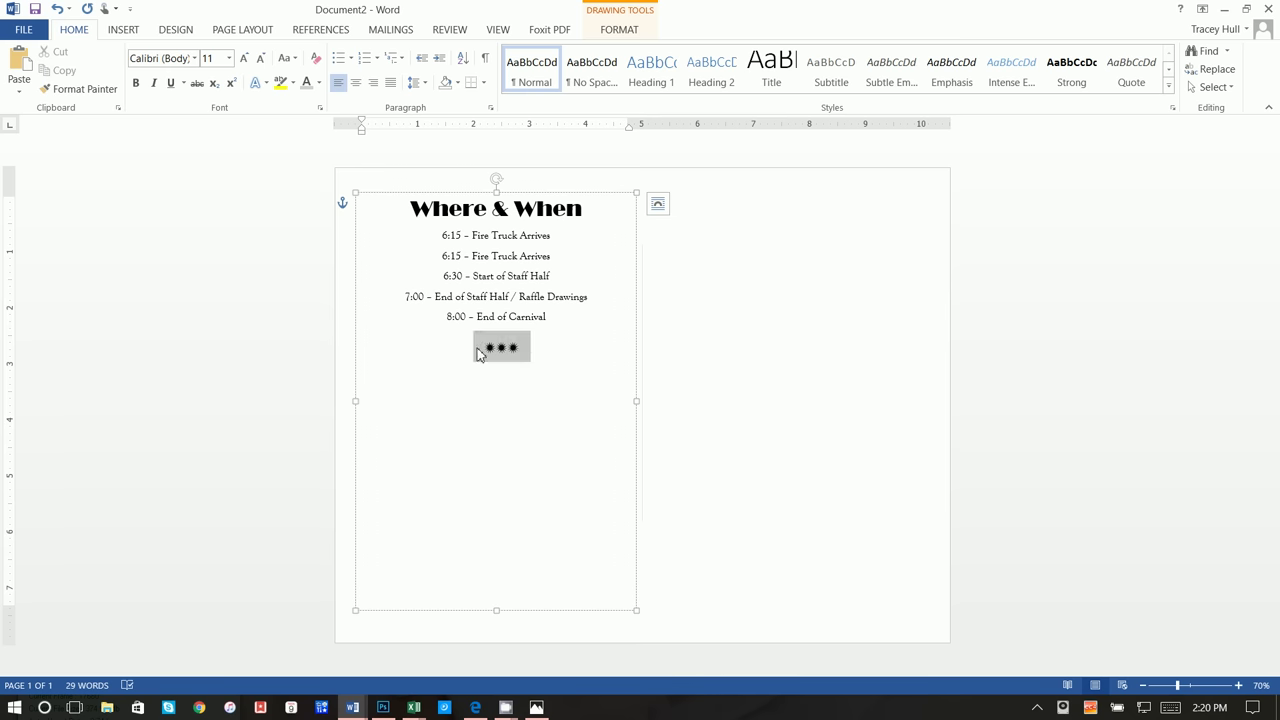
left_click(319, 84)
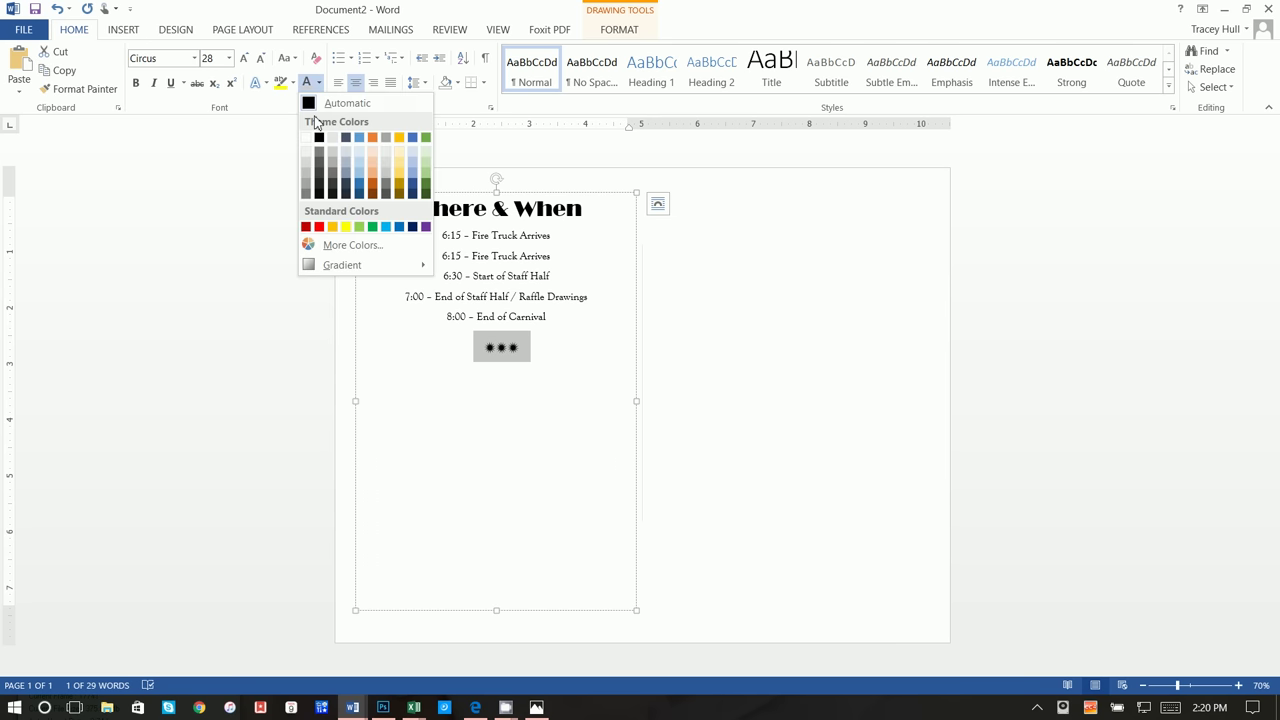
left_click(310, 131)
left_click(255, 83)
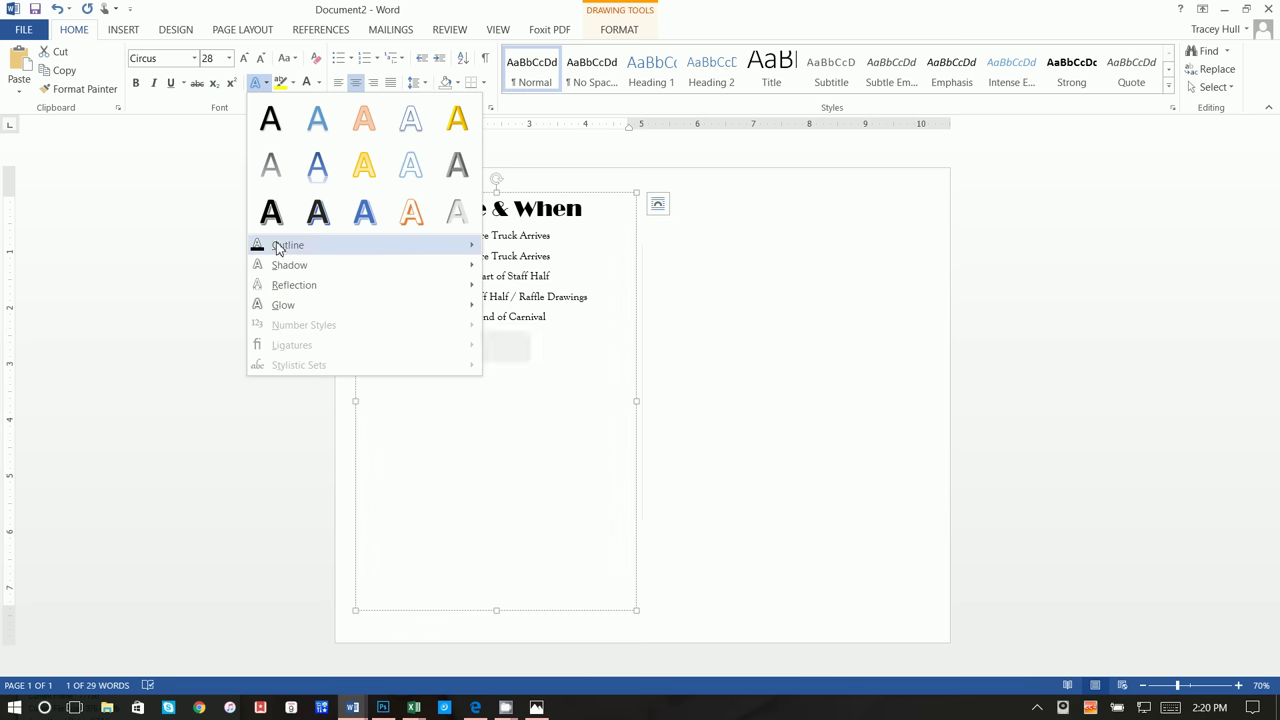
mouse_move(285, 245)
left_click(507, 256)
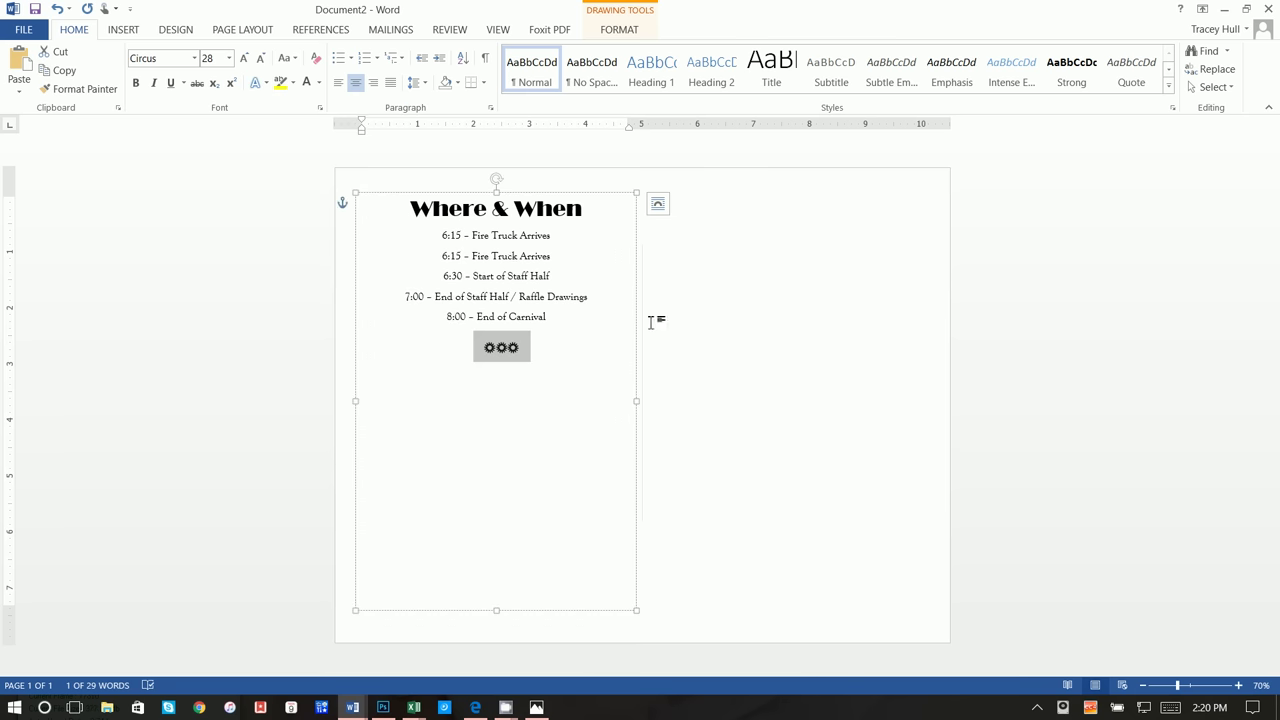
Add the heading "Staff Half" in Broadway on a new line below the symbol divider.
left_click(570, 350)
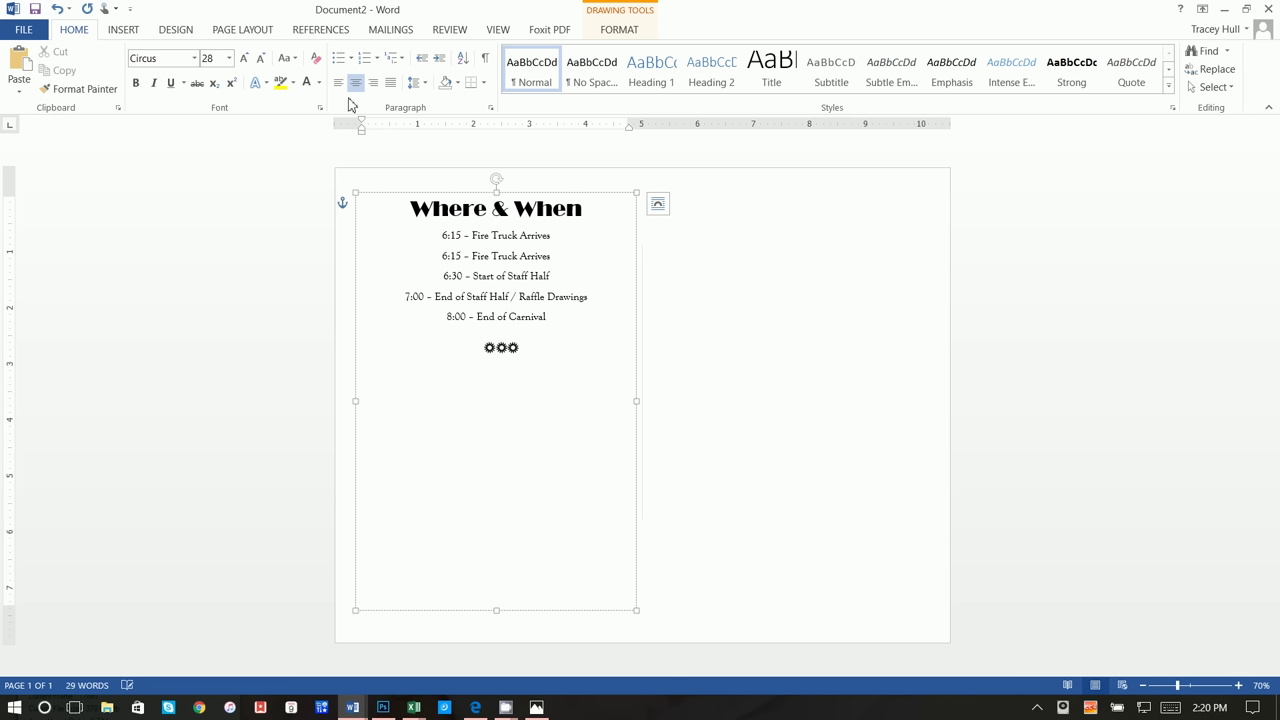
key("Return")
left_click(194, 58)
left_click(185, 155)
type("STa")
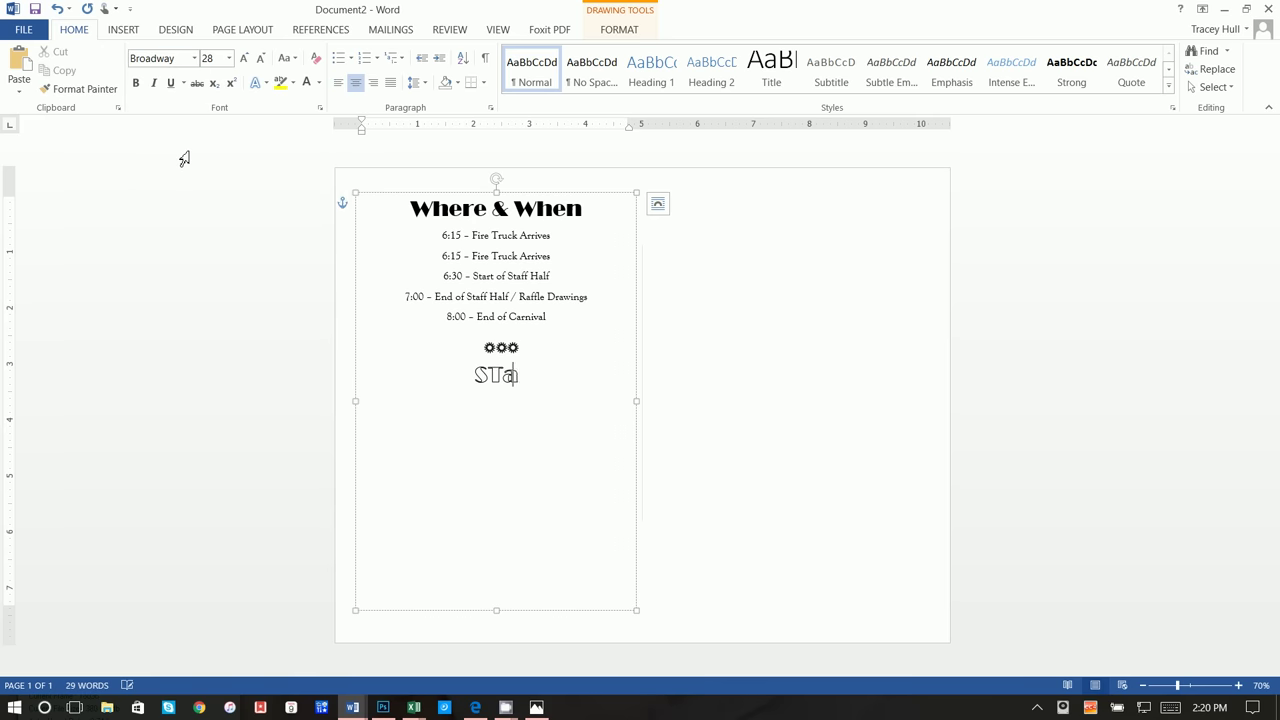
type("ff Half")
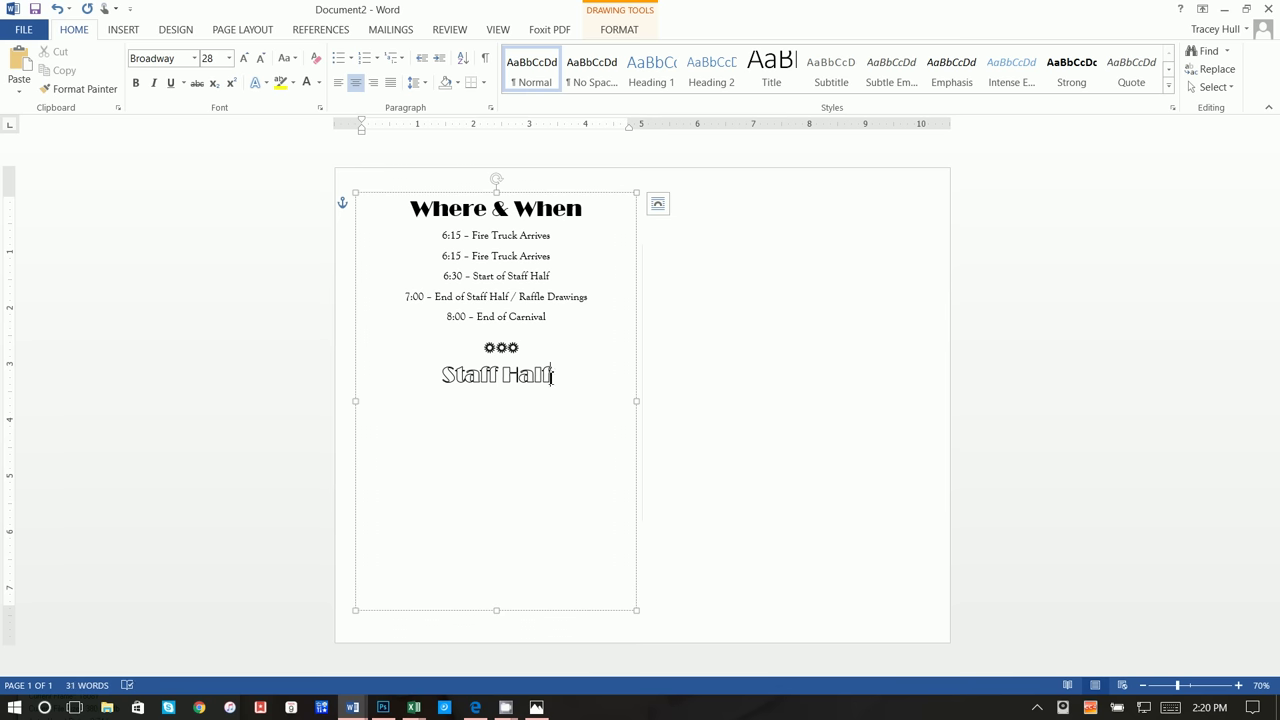
Set the "Staff Half" heading's font color to black and remove its text outline.
triple_click(552, 375)
left_click(319, 83)
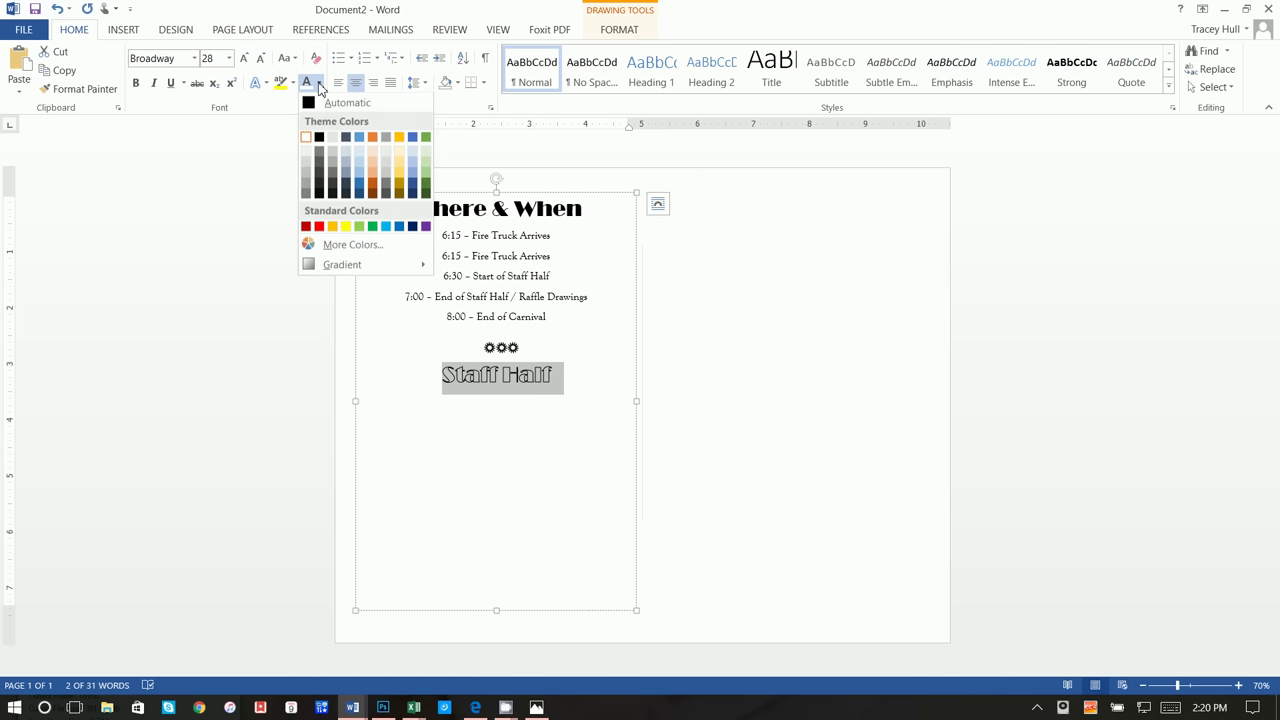
left_click(306, 84)
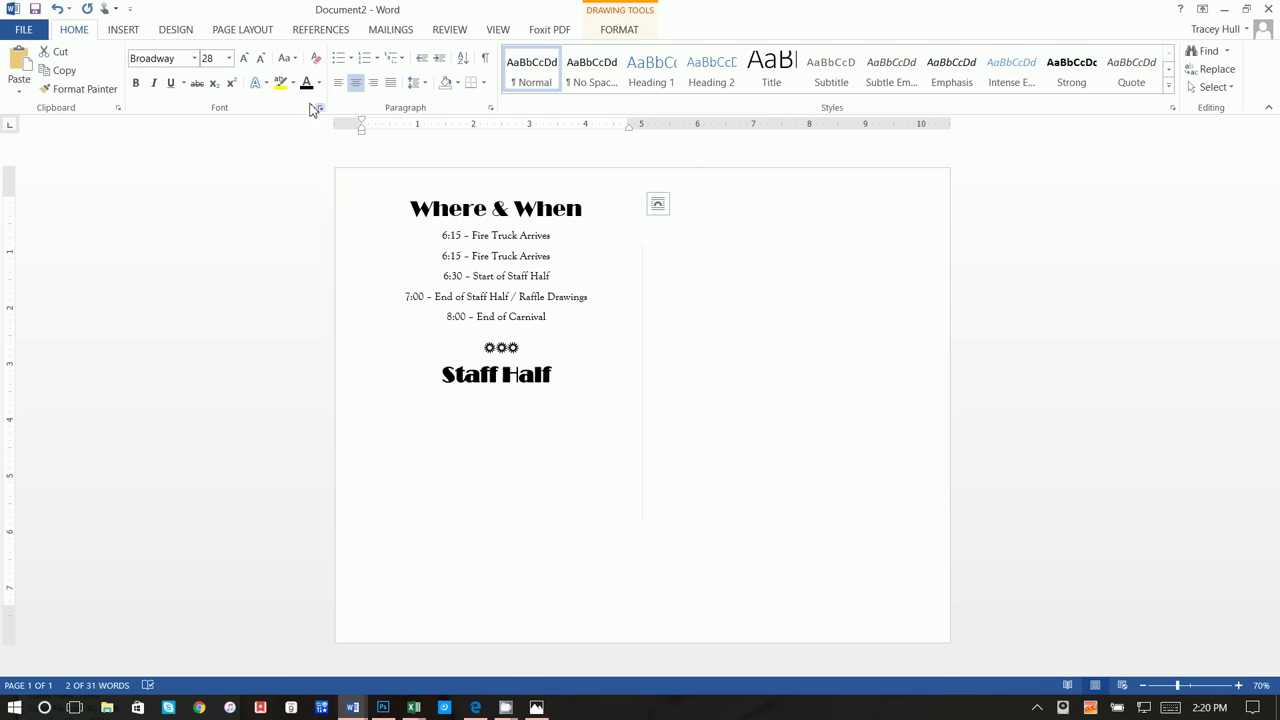
left_click(260, 86)
mouse_move(290, 245)
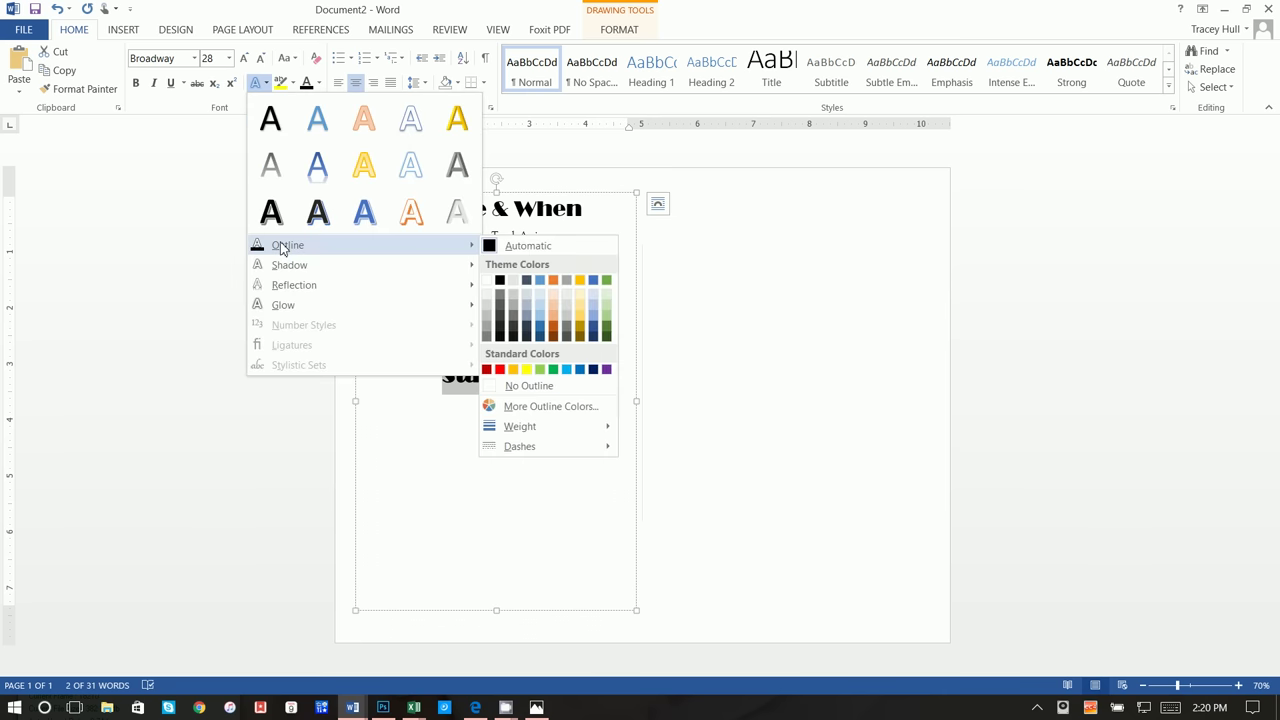
left_click(514, 386)
left_click(581, 376)
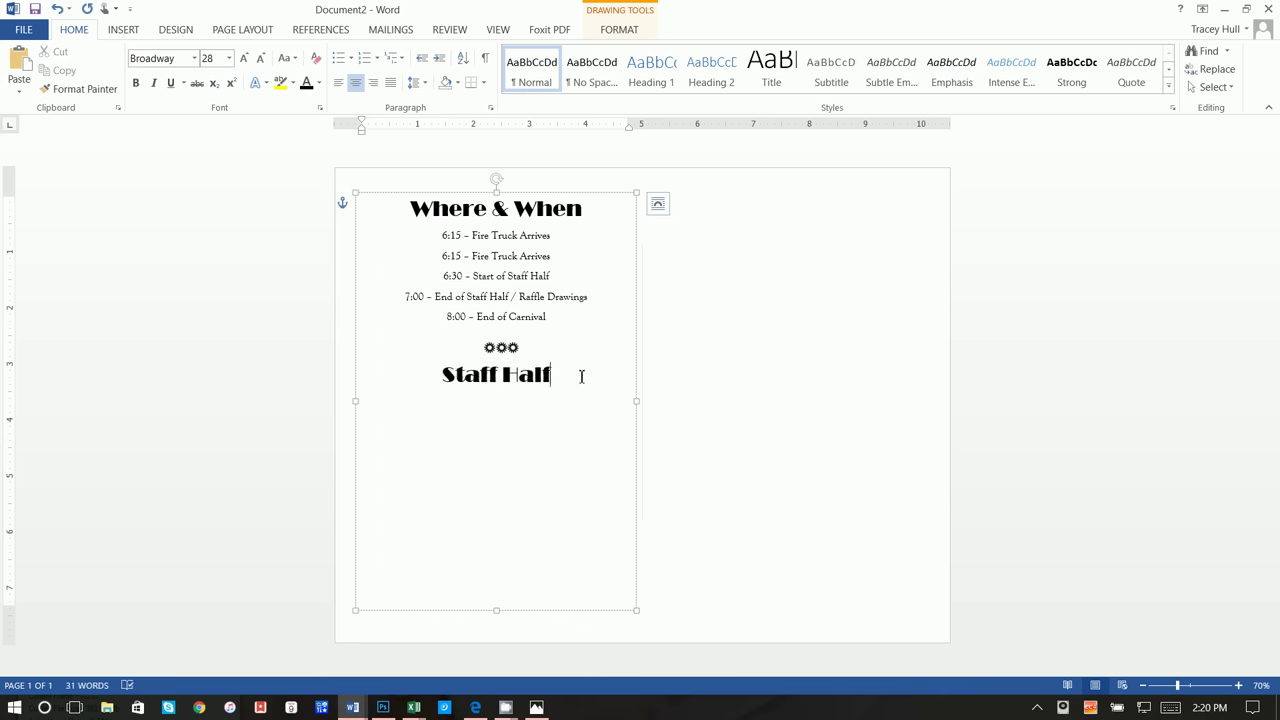
Insert a table with two columns and eight rows on a new line below the "Staff Half" heading.
left_click(137, 30)
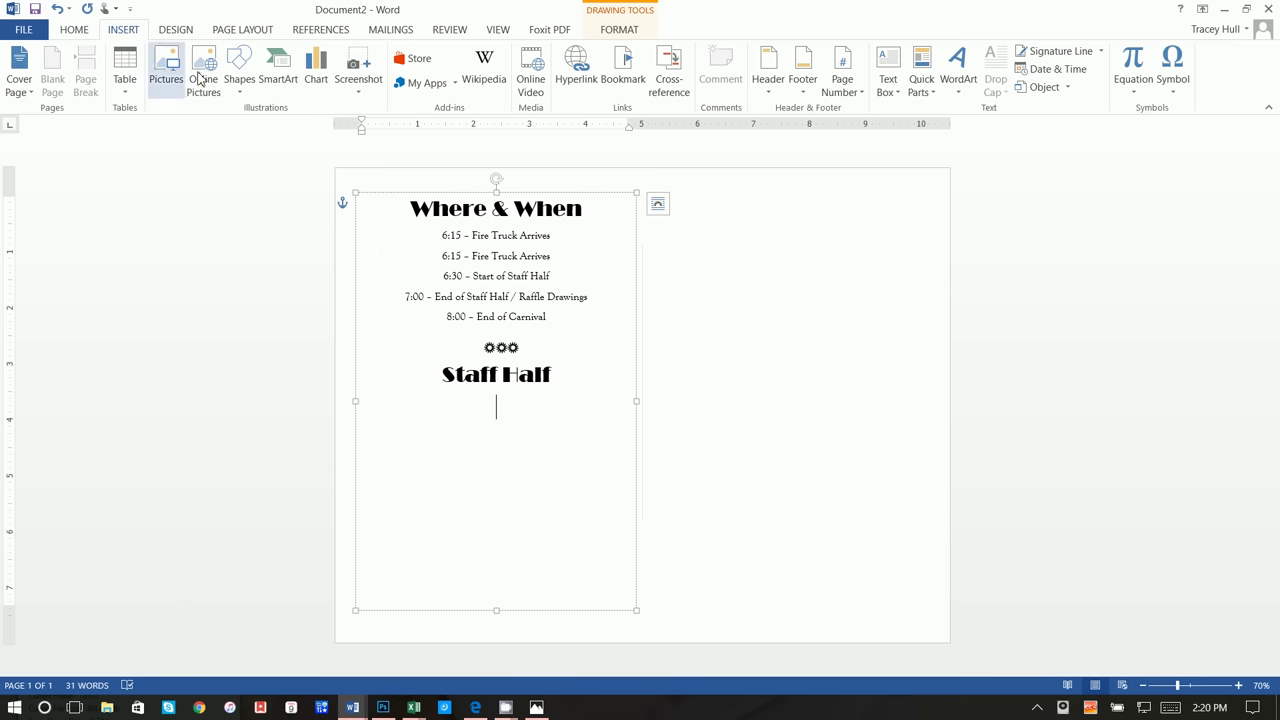
left_click(124, 70)
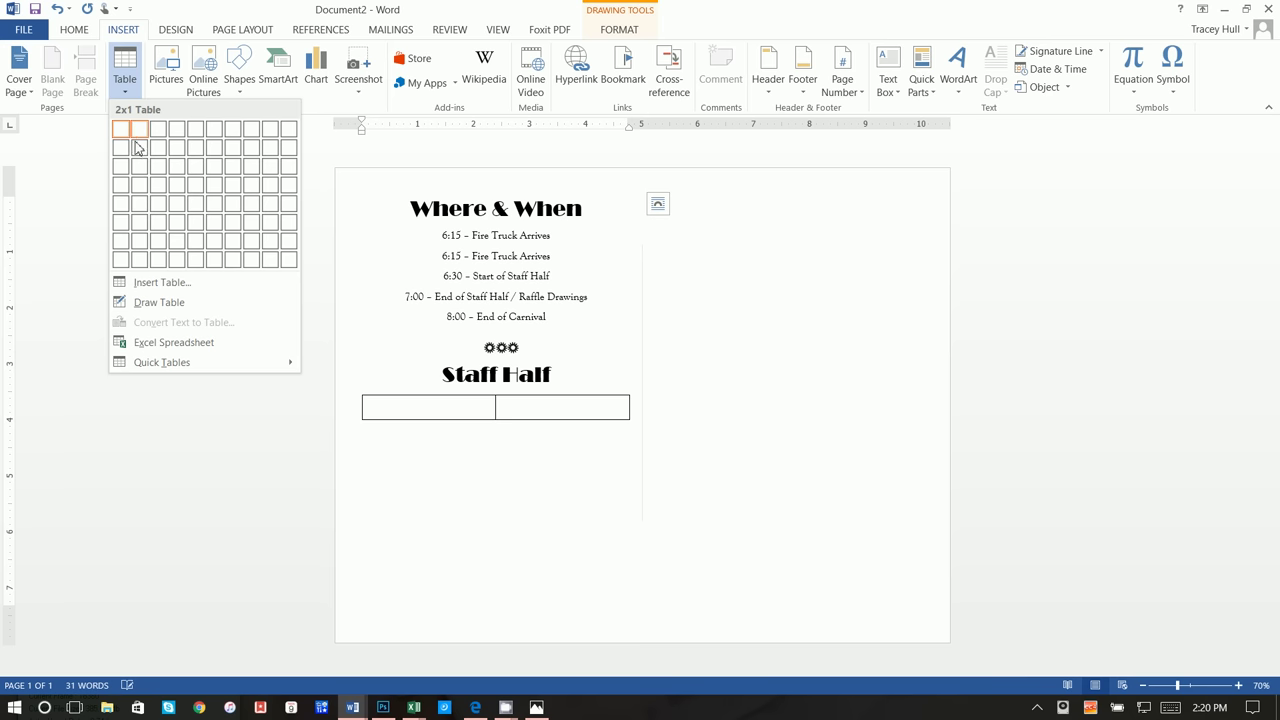
left_click(139, 259)
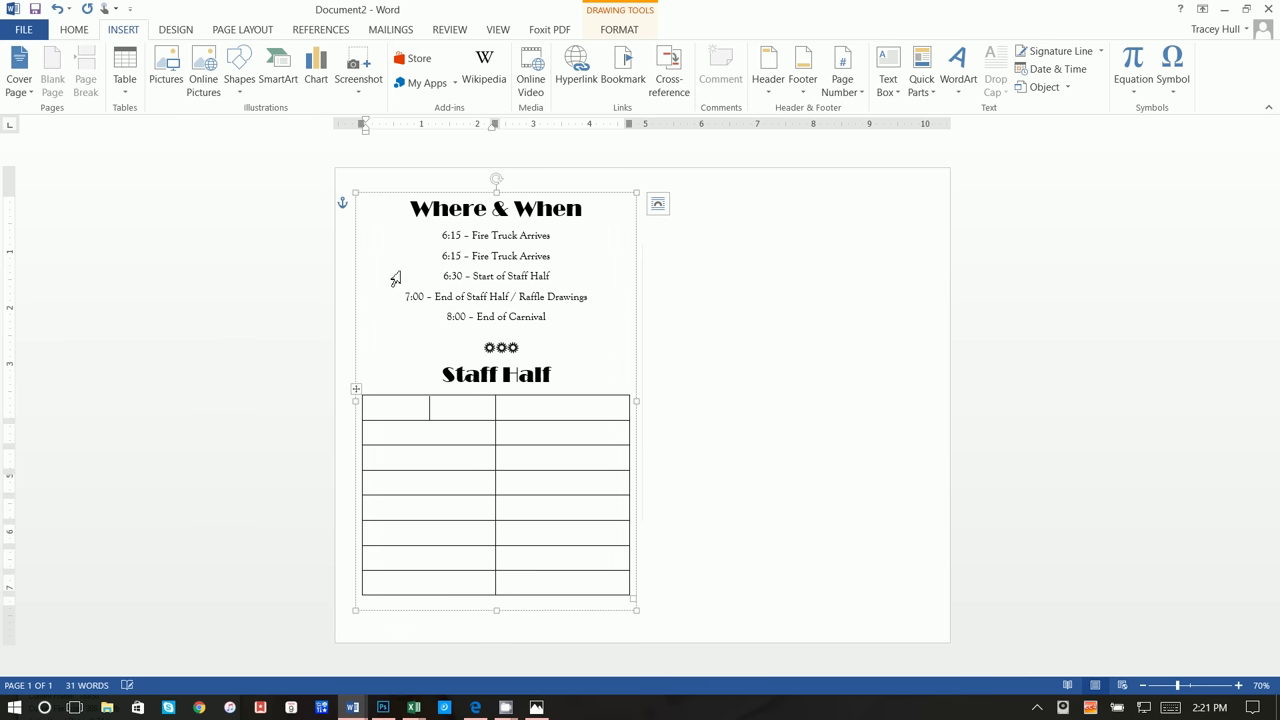
Insert three more rows below the third row of the Staff Half table.
left_click_drag(435, 412, 557, 451)
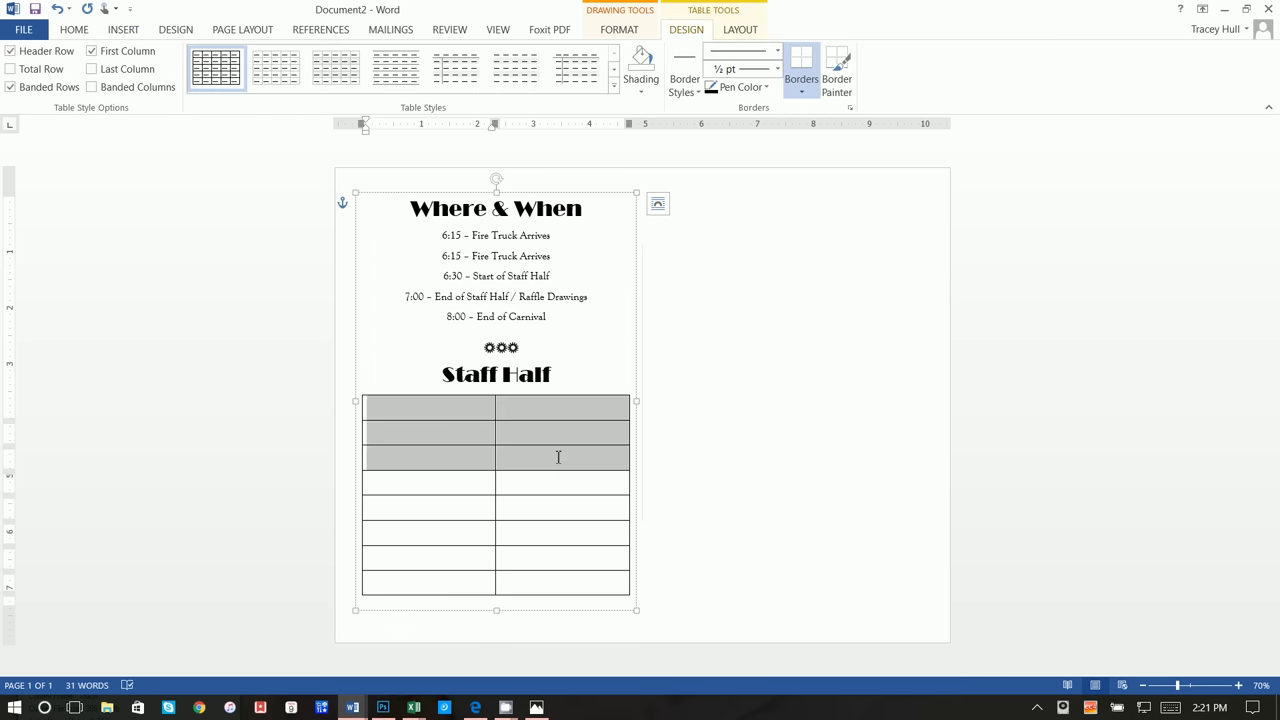
right_click(557, 452)
mouse_move(634, 551)
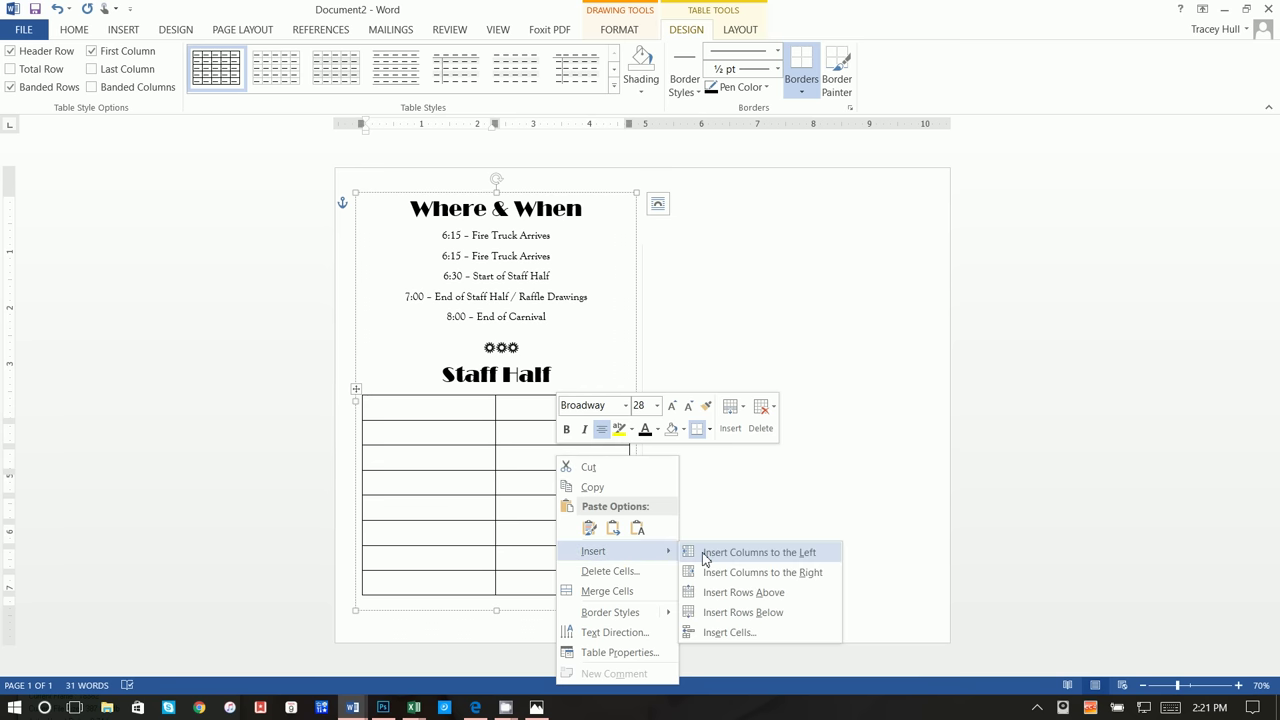
left_click(714, 610)
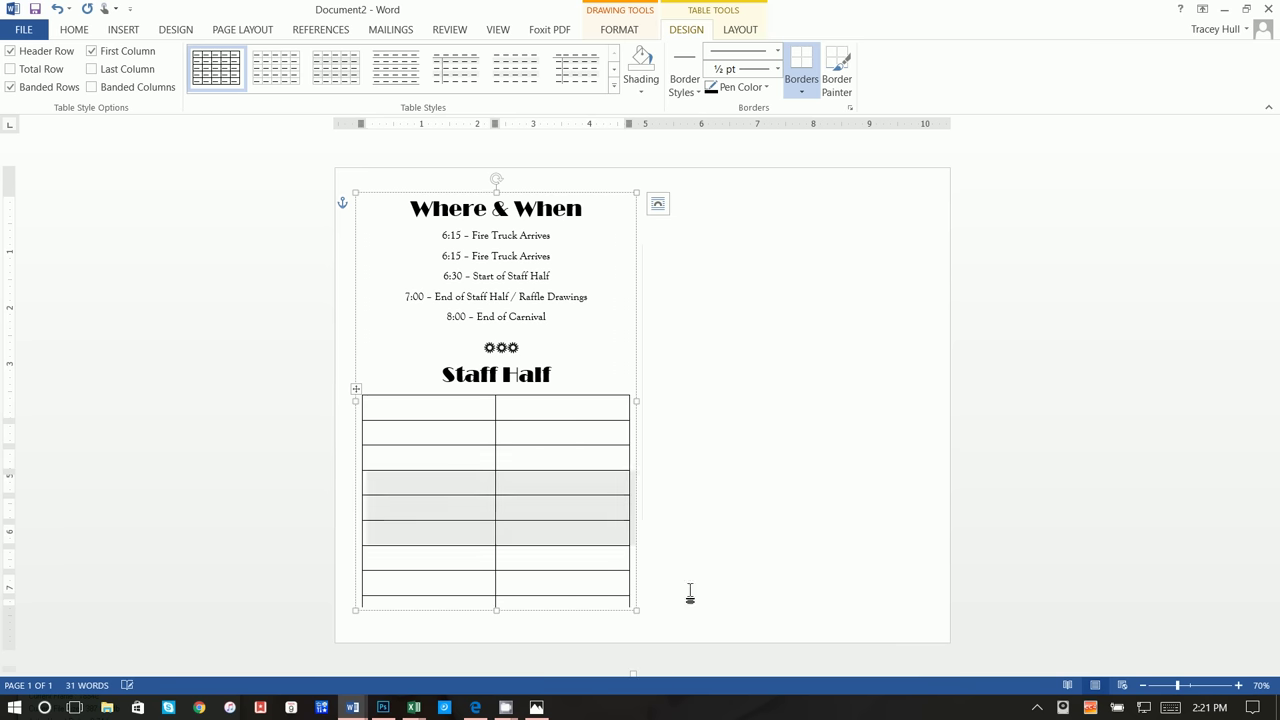
left_click(444, 420)
left_click(509, 404)
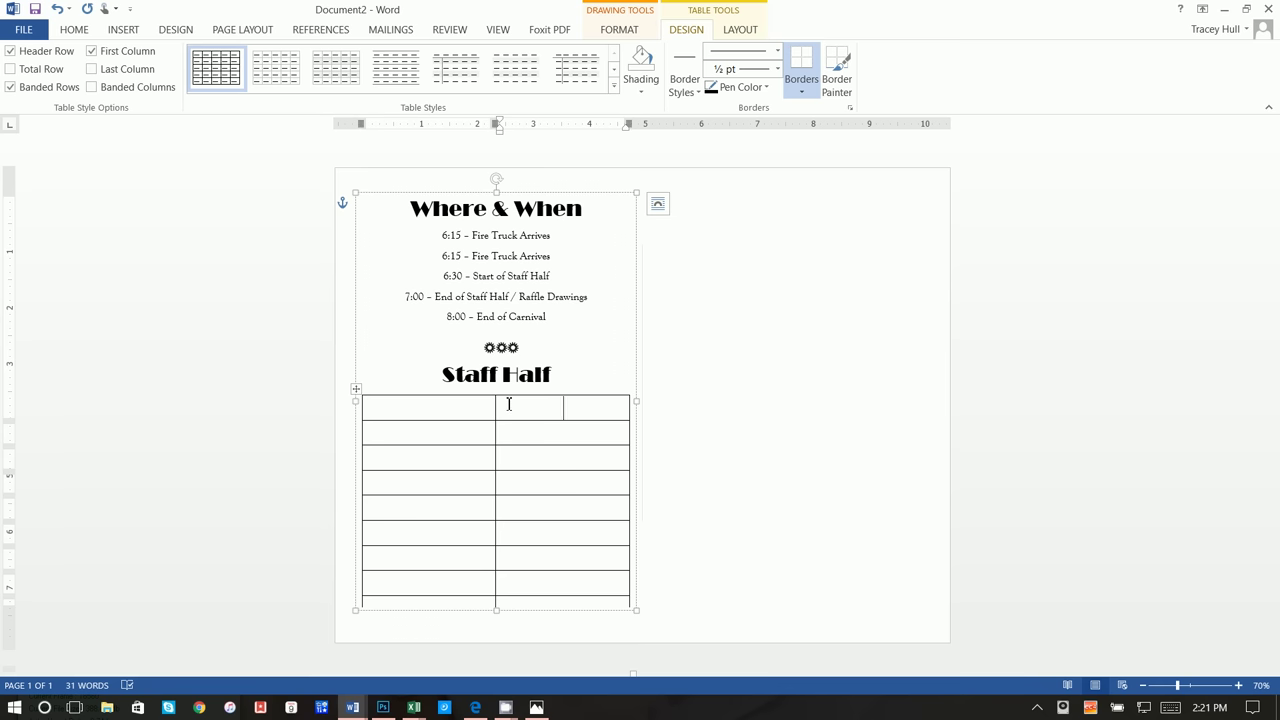
Delete the whole two-column table below the "Staff Half" heading.
left_click_drag(356, 388, 393, 416)
right_click(357, 390)
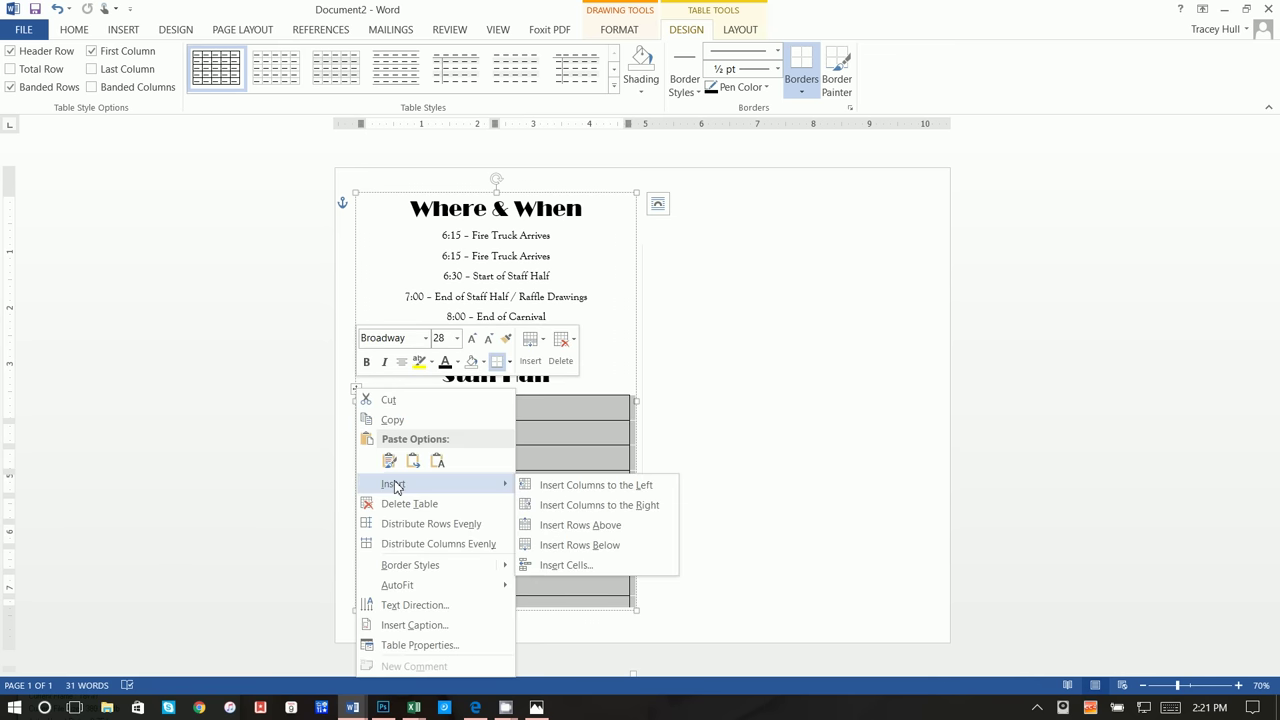
left_click(401, 505)
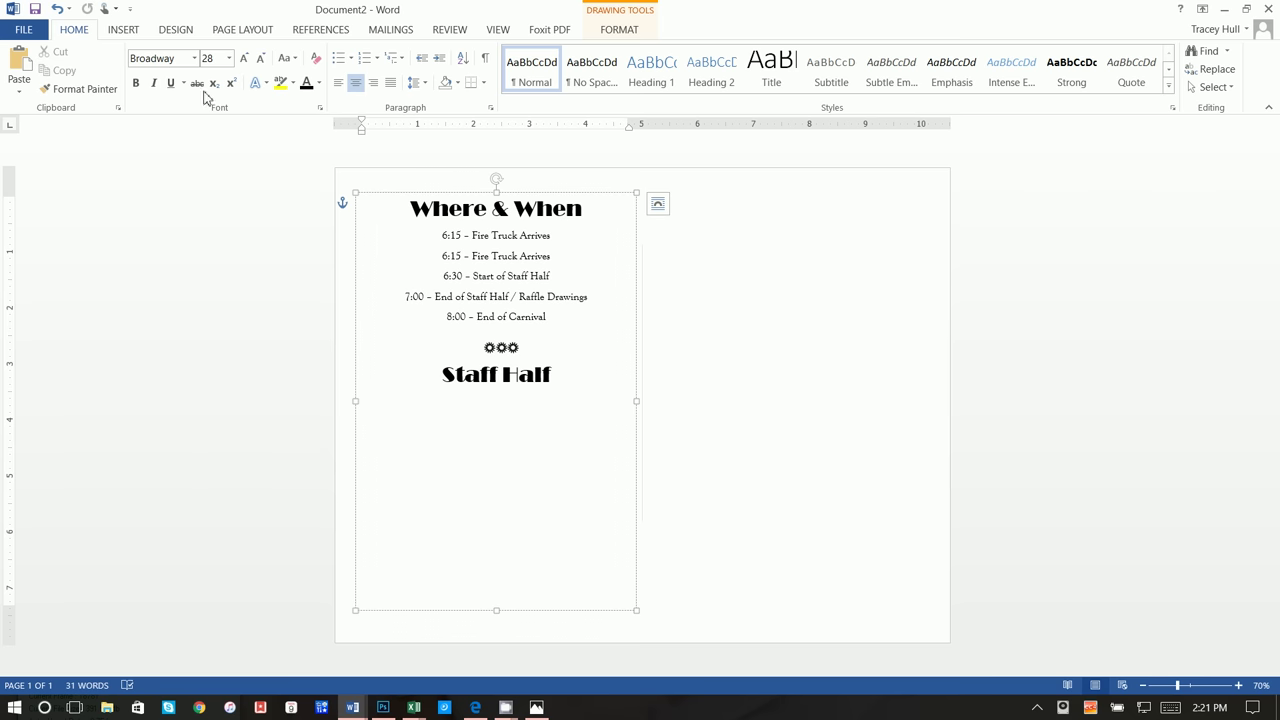
Insert a table with 10 columns and 2 rows below the "Staff Half" heading.
left_click(139, 30)
left_click(124, 72)
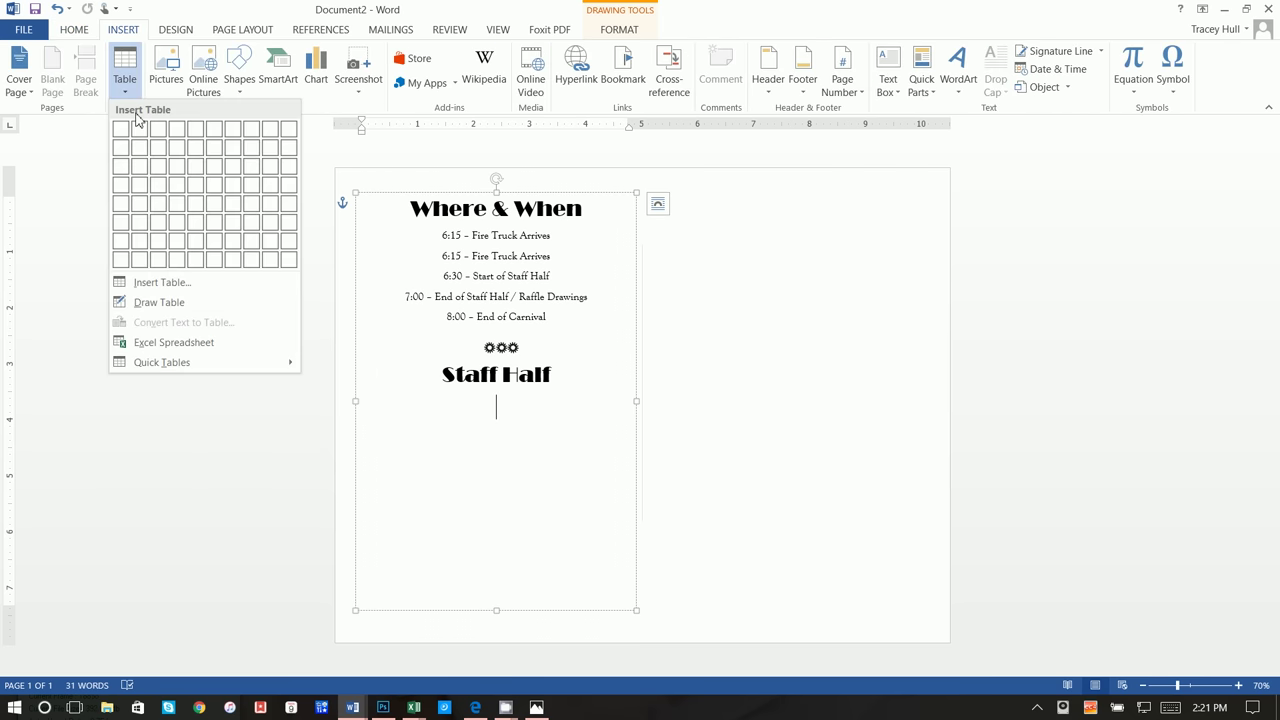
left_click(155, 282)
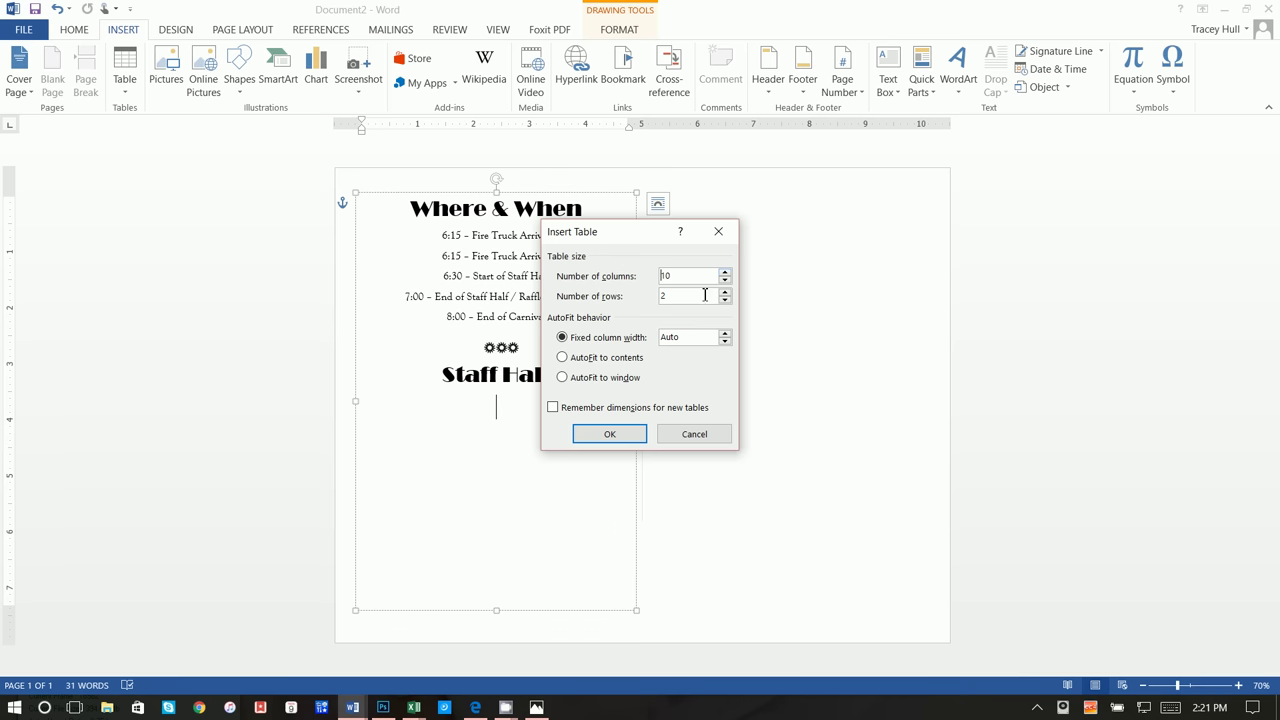
left_click(610, 436)
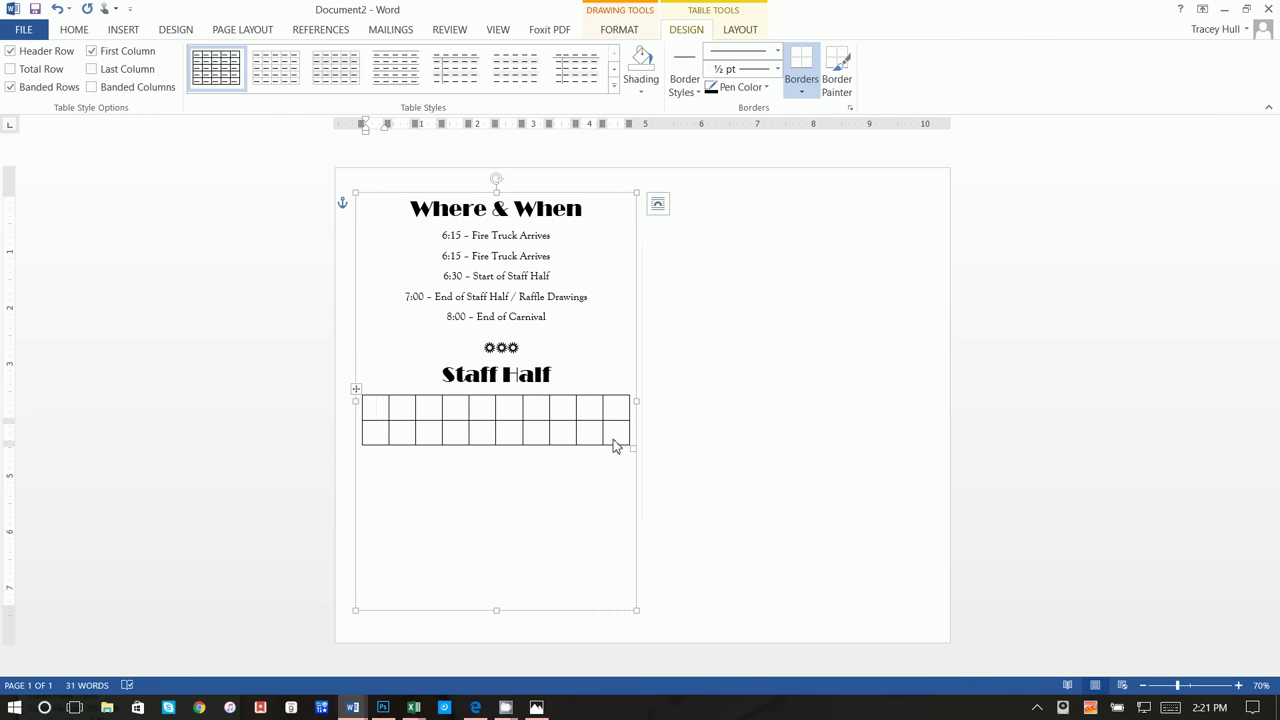
Delete the ten-column table below the "Staff Half" heading.
left_click(357, 389)
right_click(358, 389)
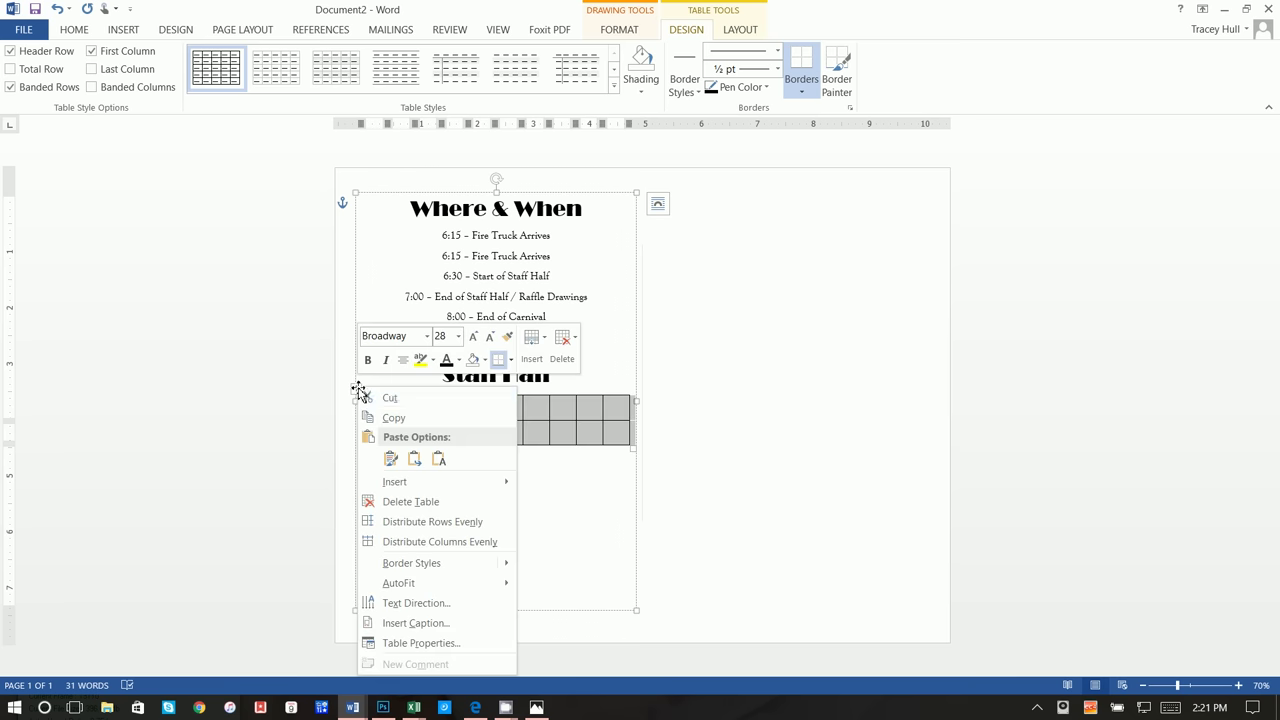
left_click(406, 512)
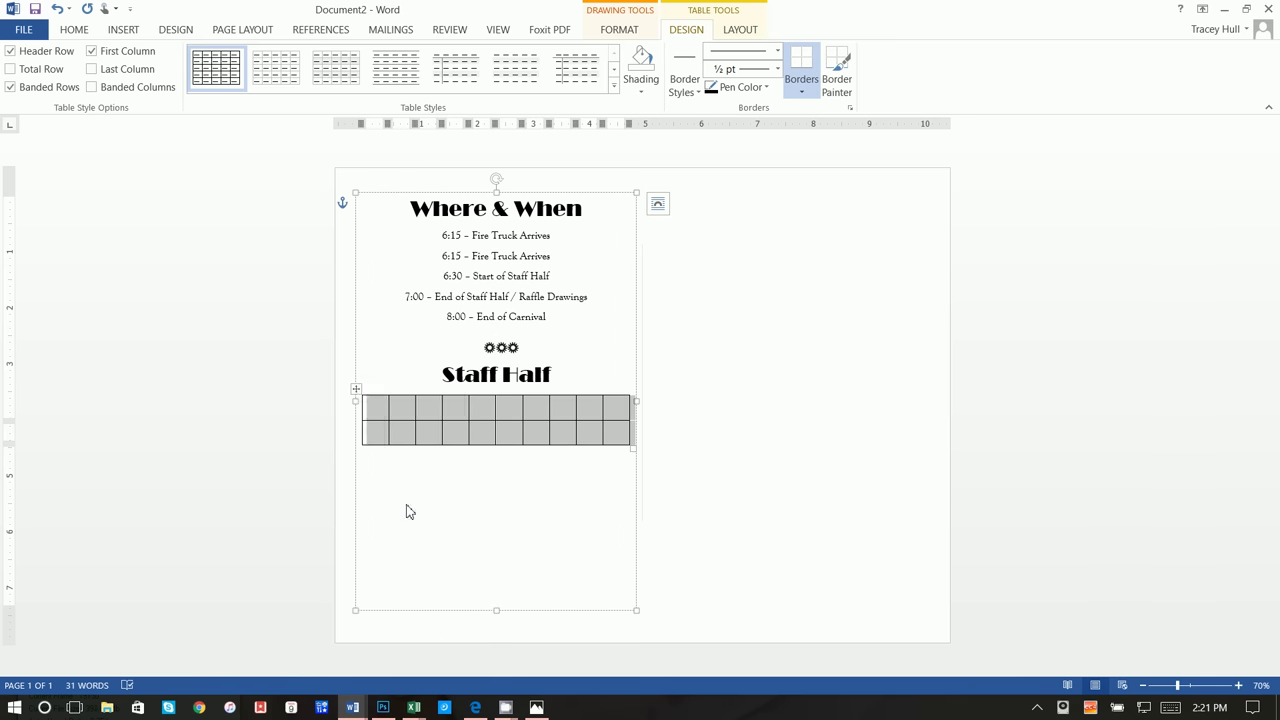
Insert a table with 2 columns and 10 rows below the "Staff Half" heading.
left_click(118, 29)
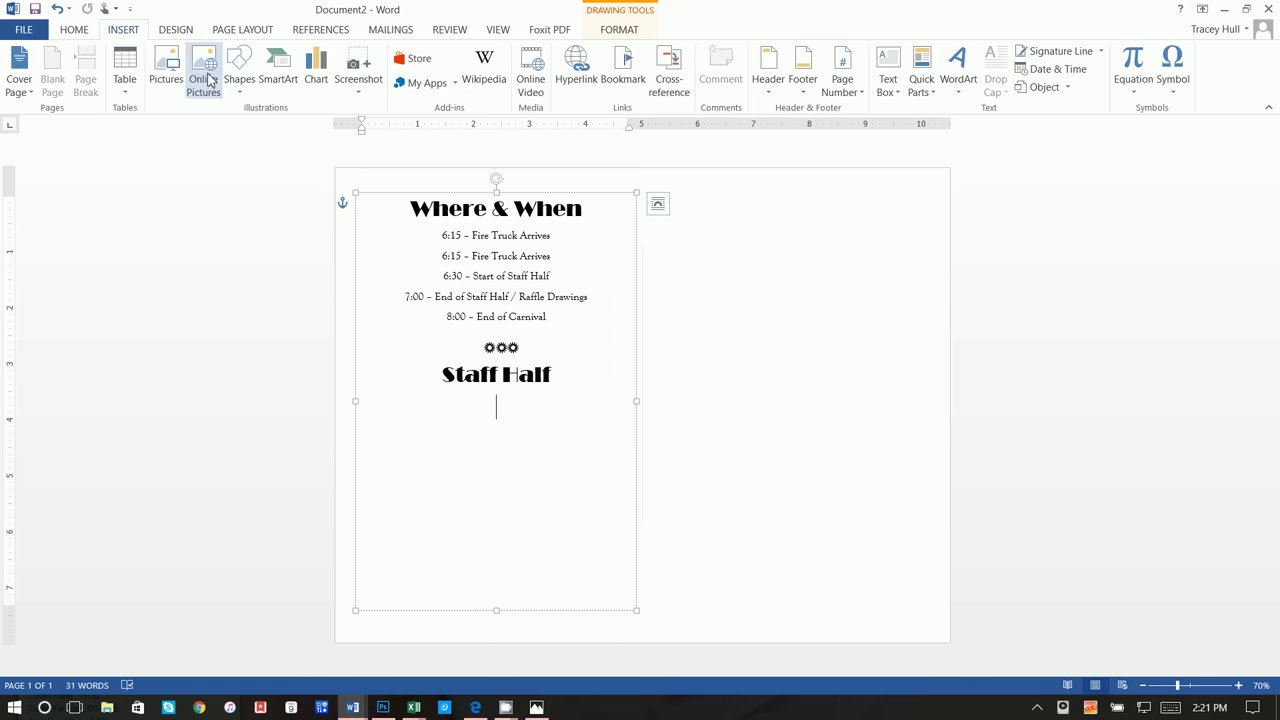
left_click(127, 75)
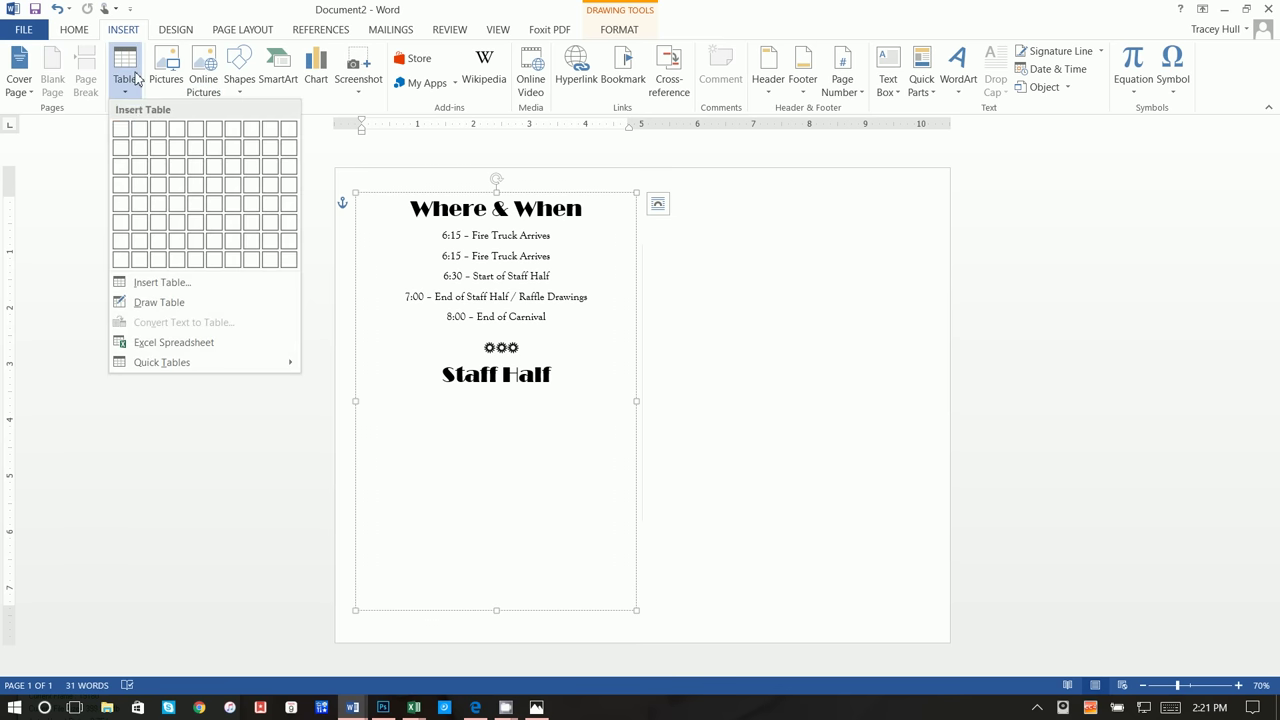
left_click(160, 282)
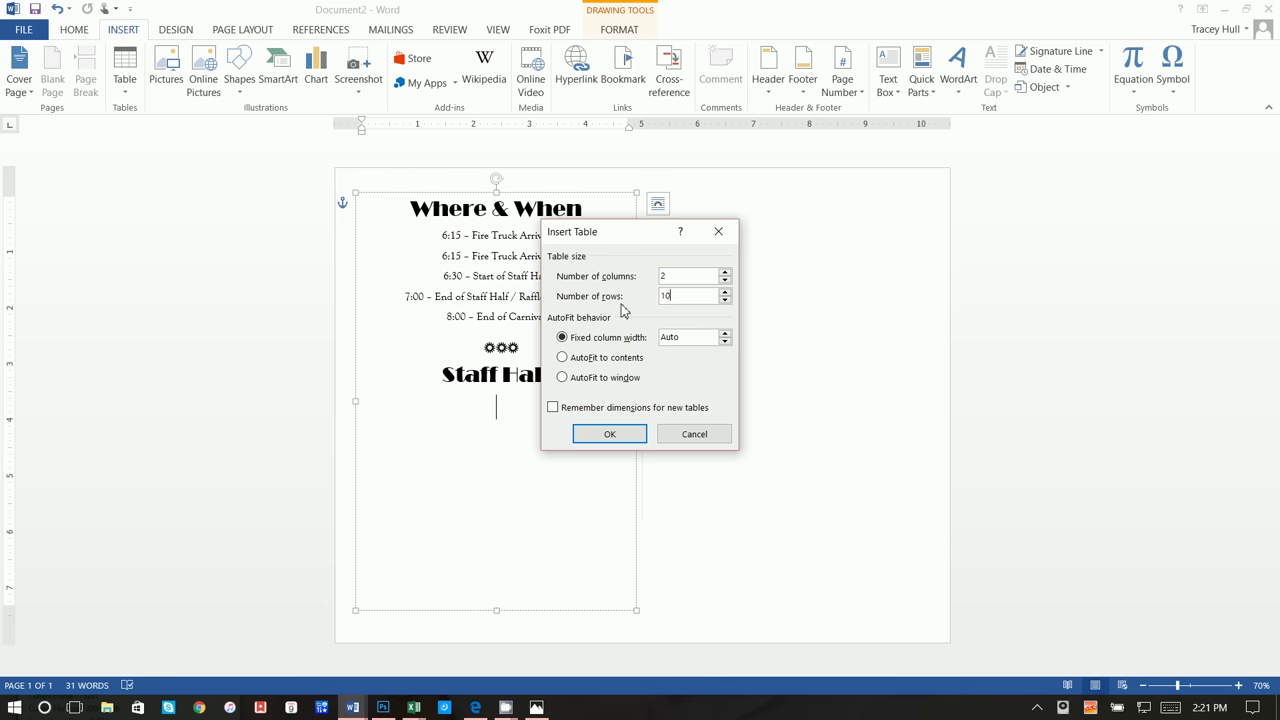
left_click(612, 433)
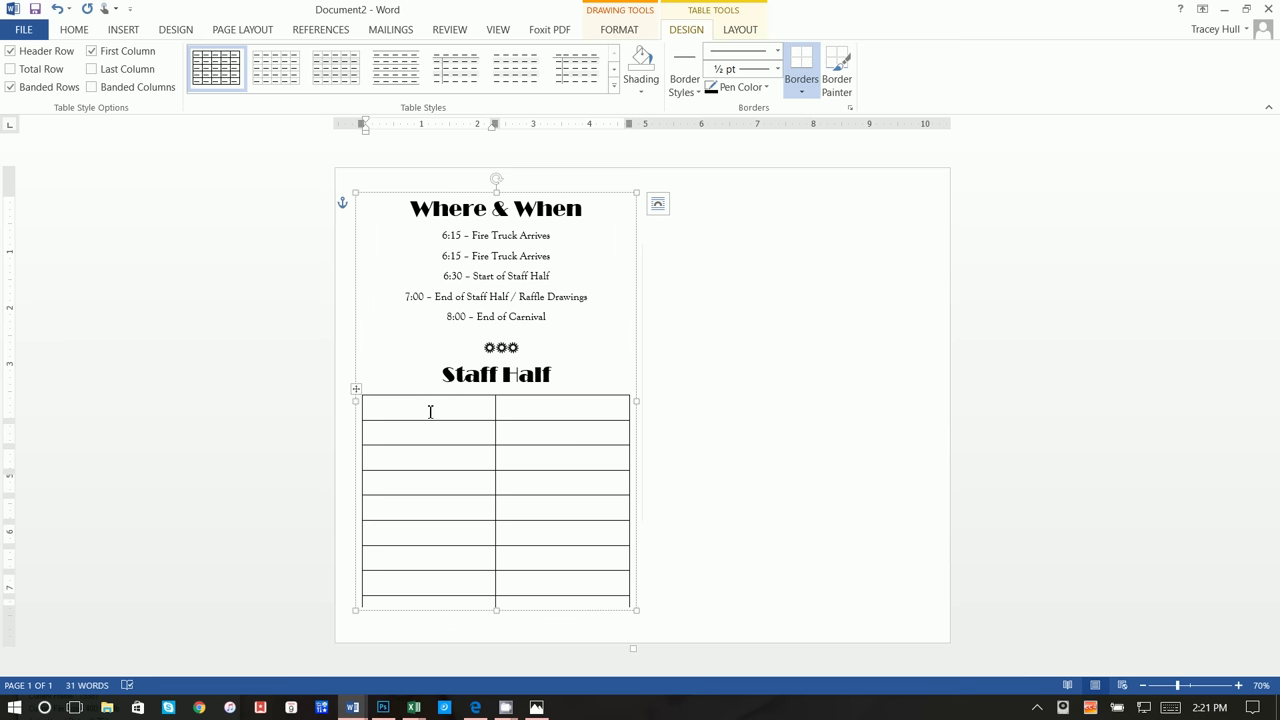
Set the font size to 12 in the first cell of the Staff Half table.
left_click(75, 29)
left_click(229, 58)
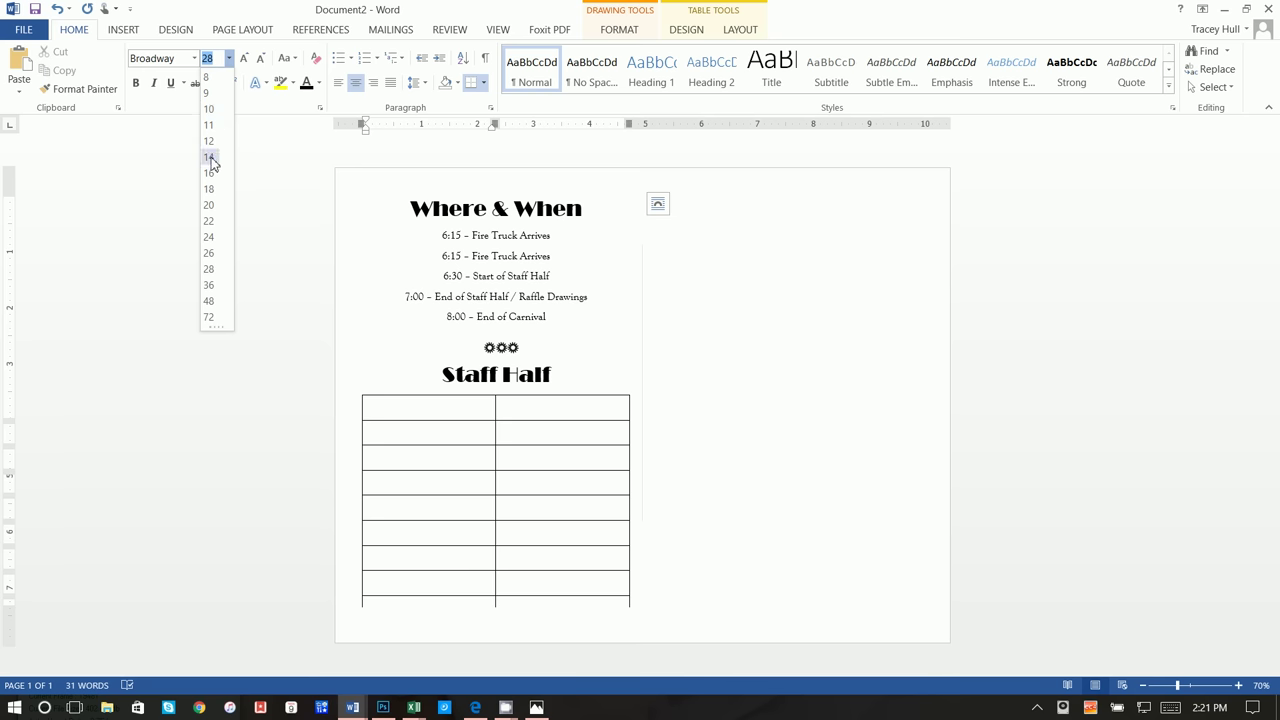
left_click(210, 142)
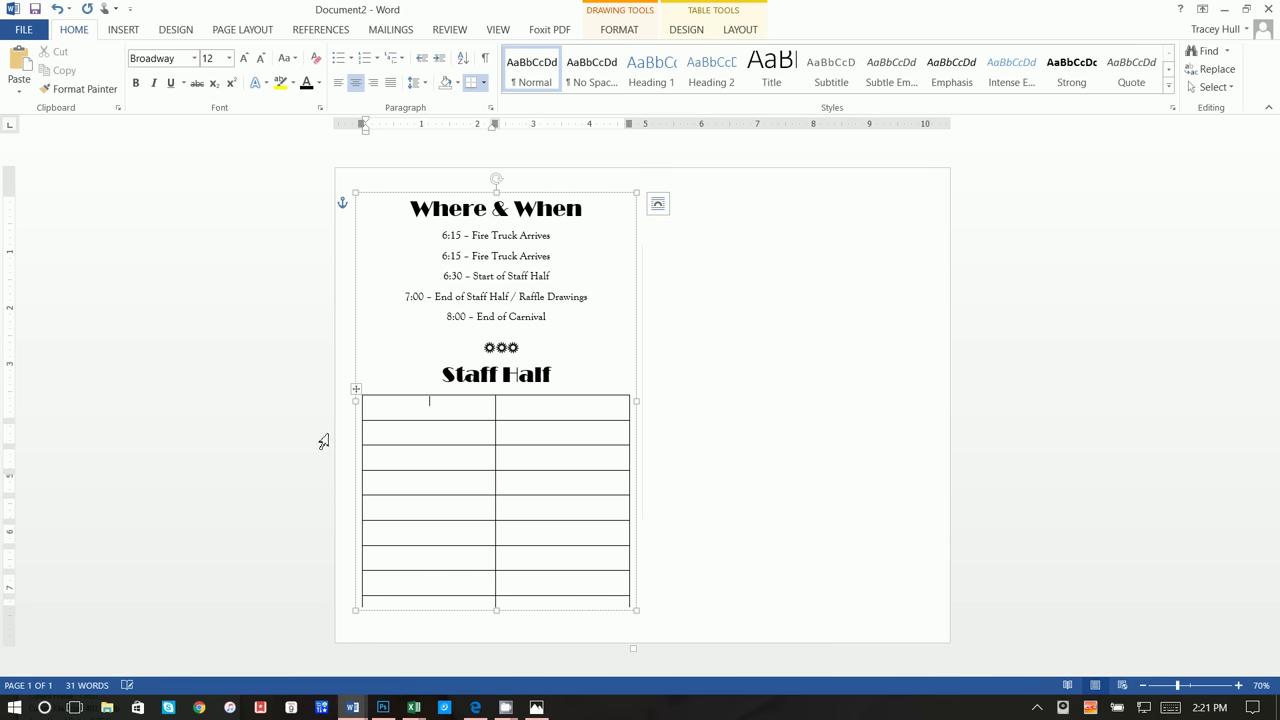
Format the upper rows of the Staff Half table in Goudy Old Style at font size 12.
right_click(360, 389)
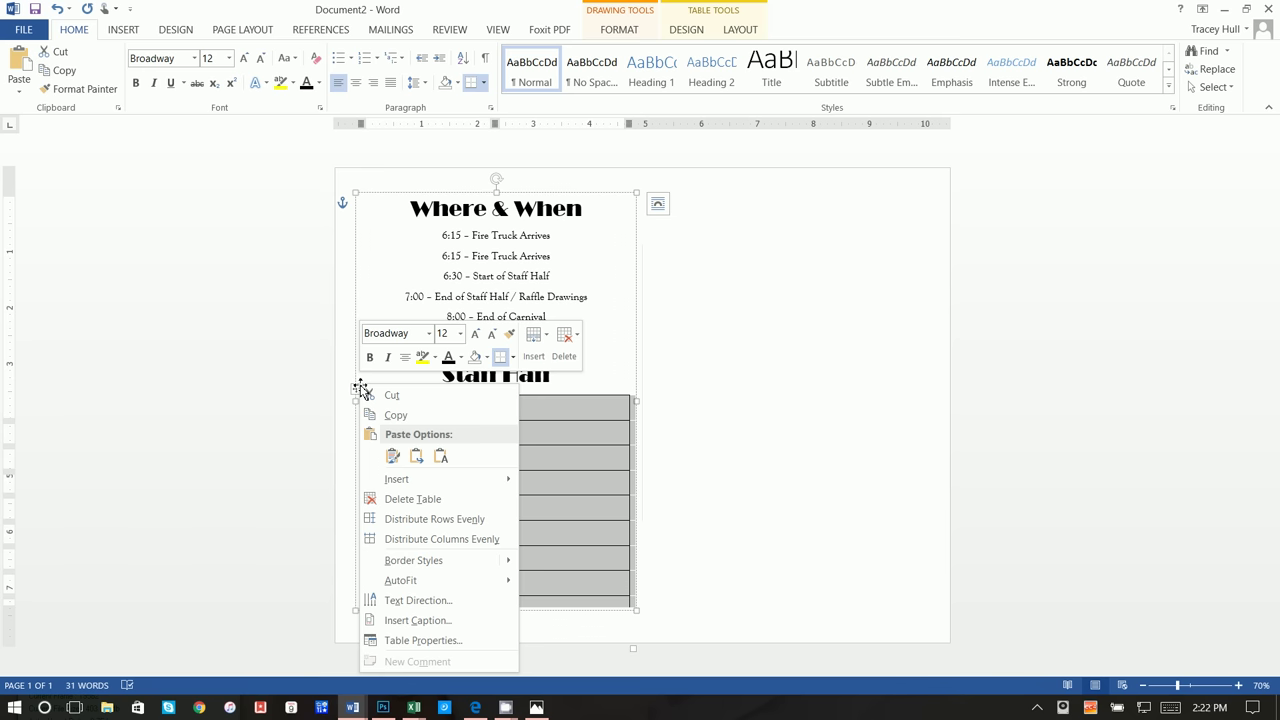
left_click(557, 437)
left_click(482, 408)
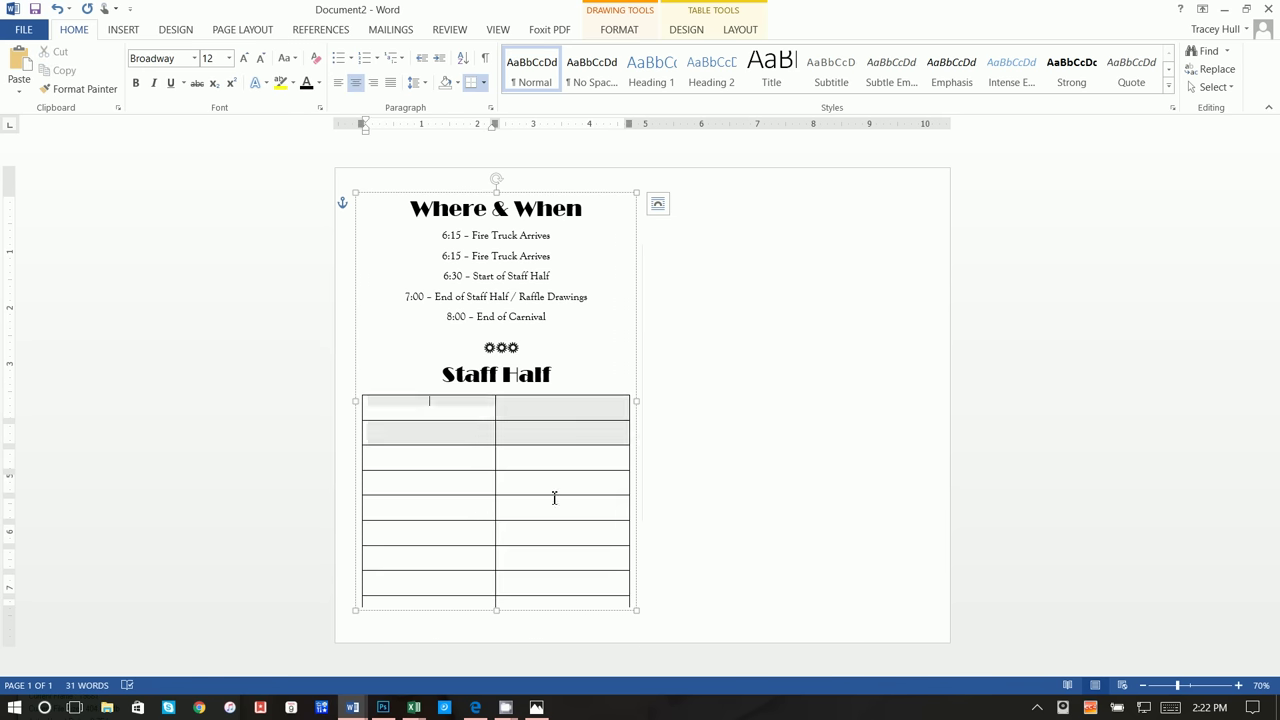
left_click_drag(554, 497, 568, 591)
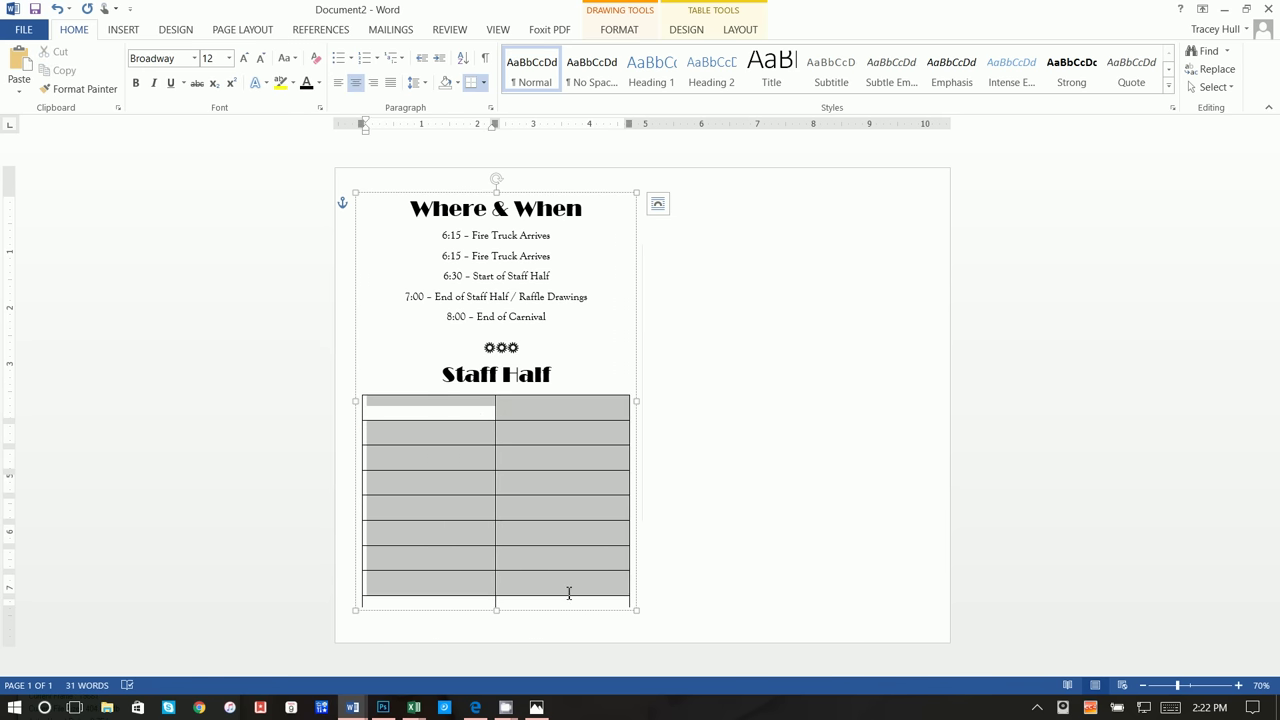
left_click(194, 58)
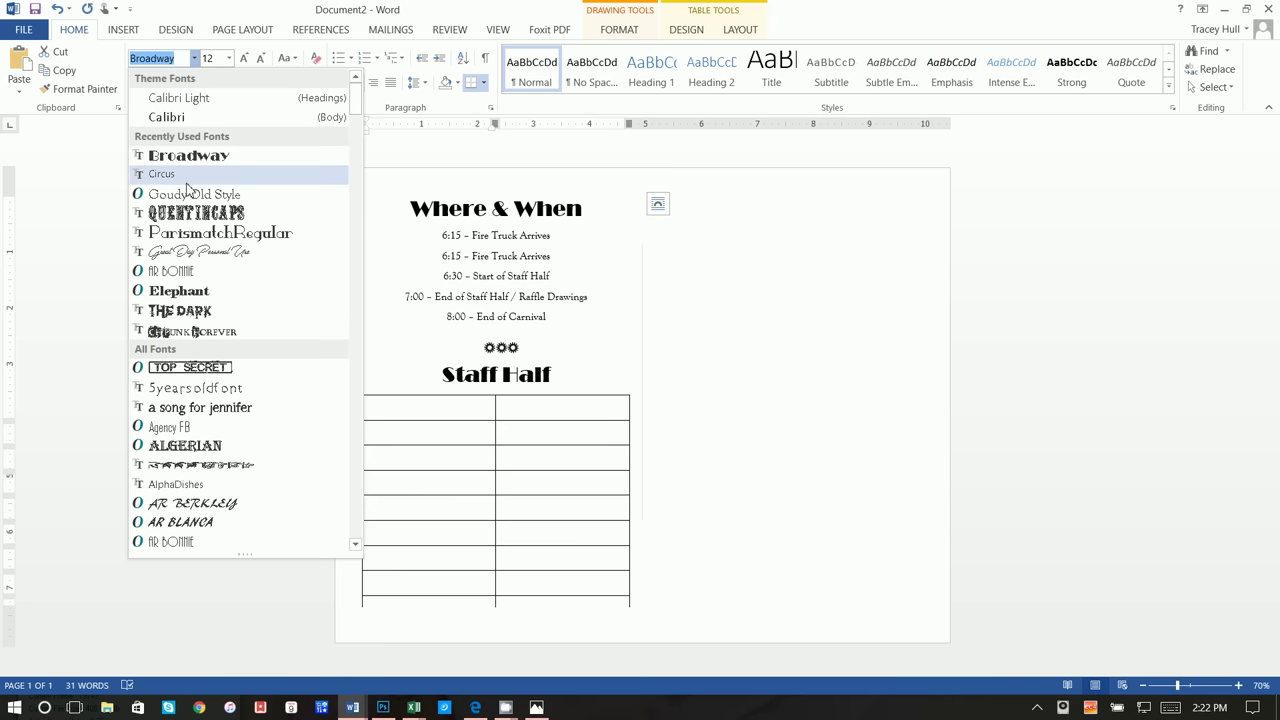
left_click(190, 193)
left_click(229, 58)
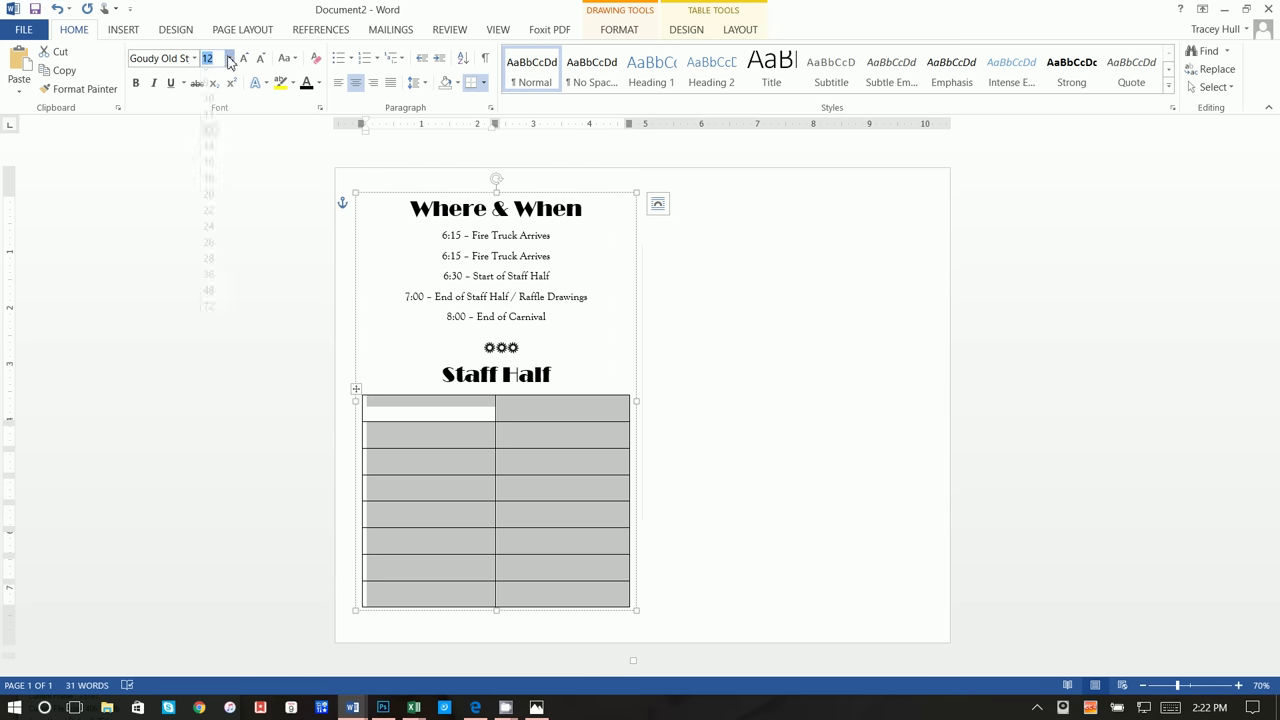
left_click(211, 146)
left_click(508, 458)
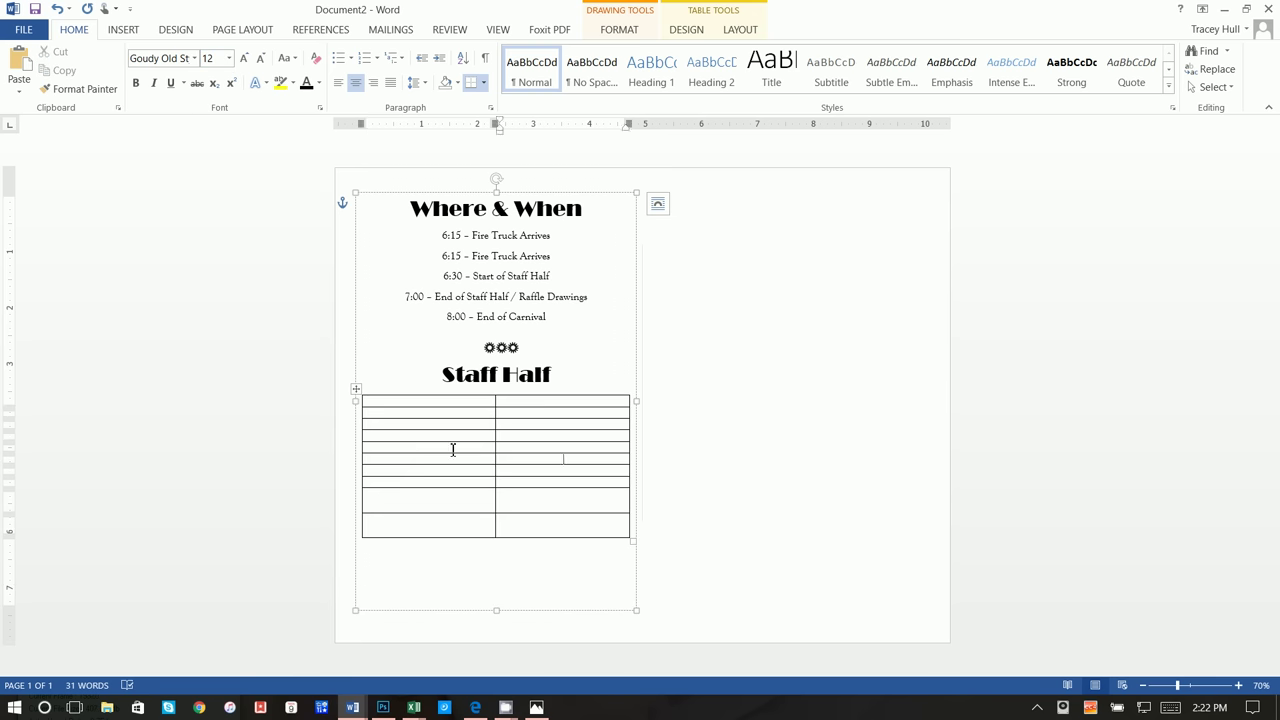
Set the font size of all rows in the Staff Half table to 14.
left_click_drag(423, 437, 551, 523)
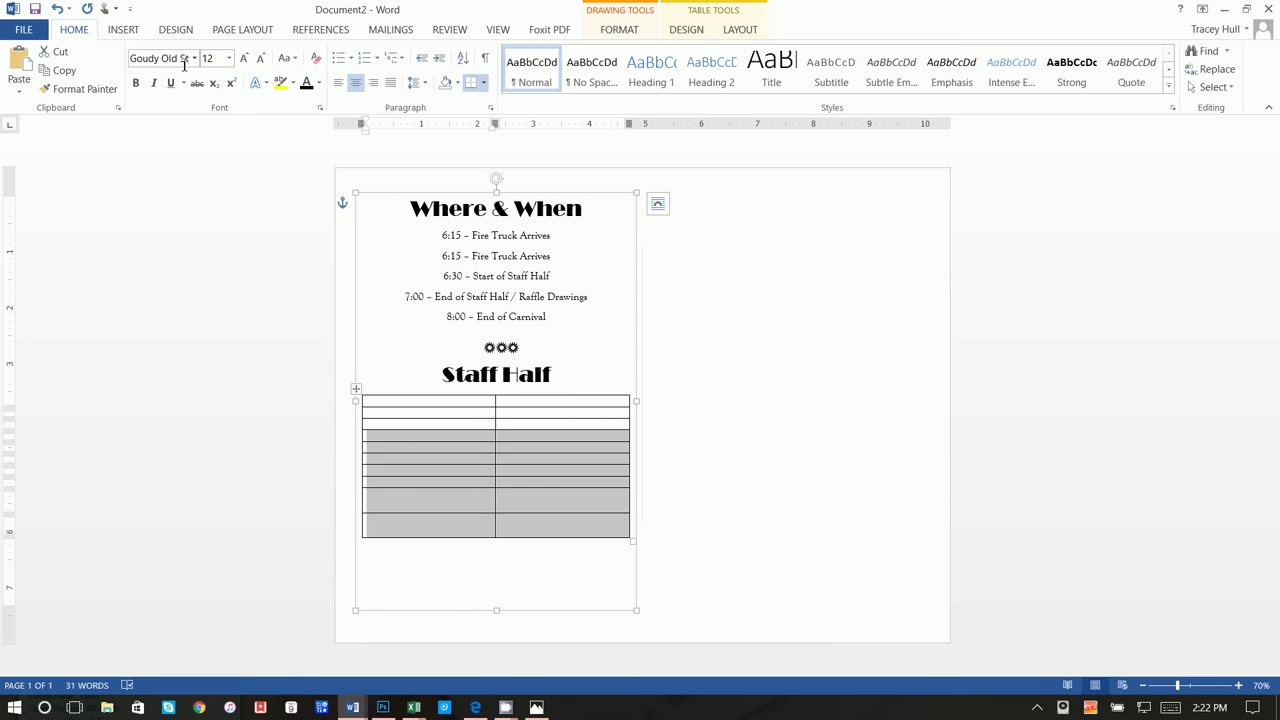
left_click(229, 58)
left_click(208, 162)
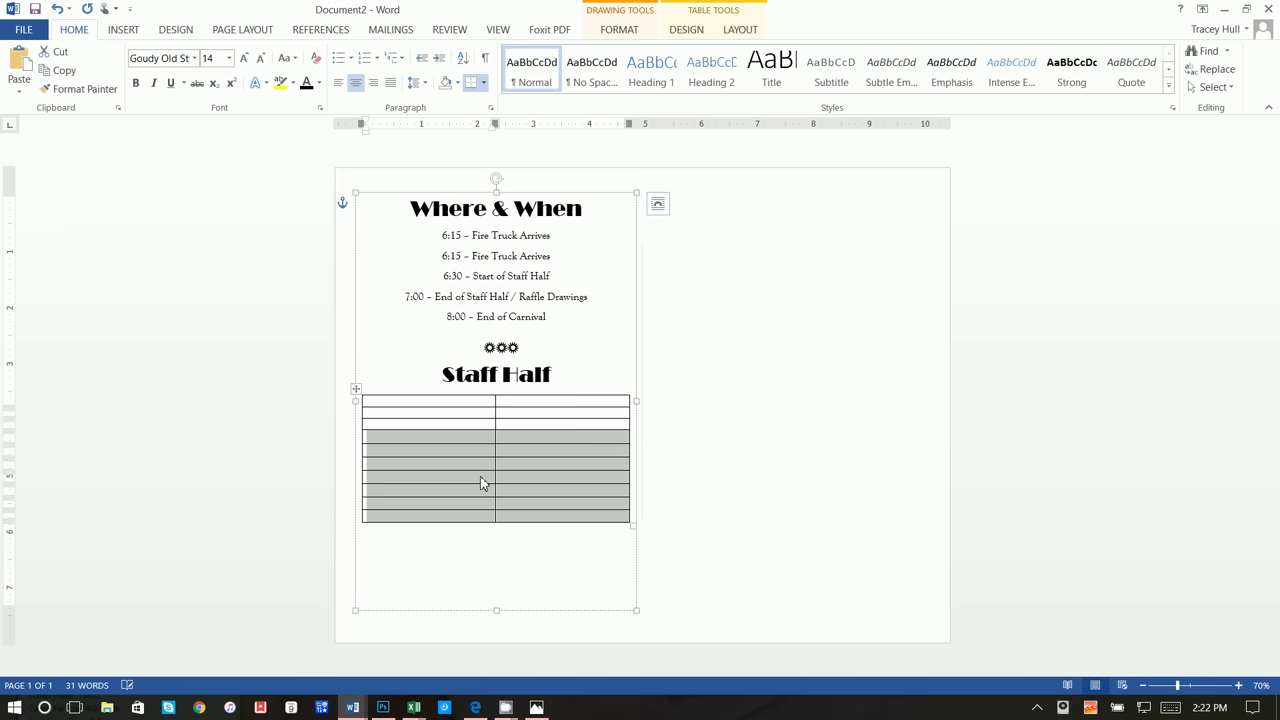
left_click_drag(523, 516, 401, 408)
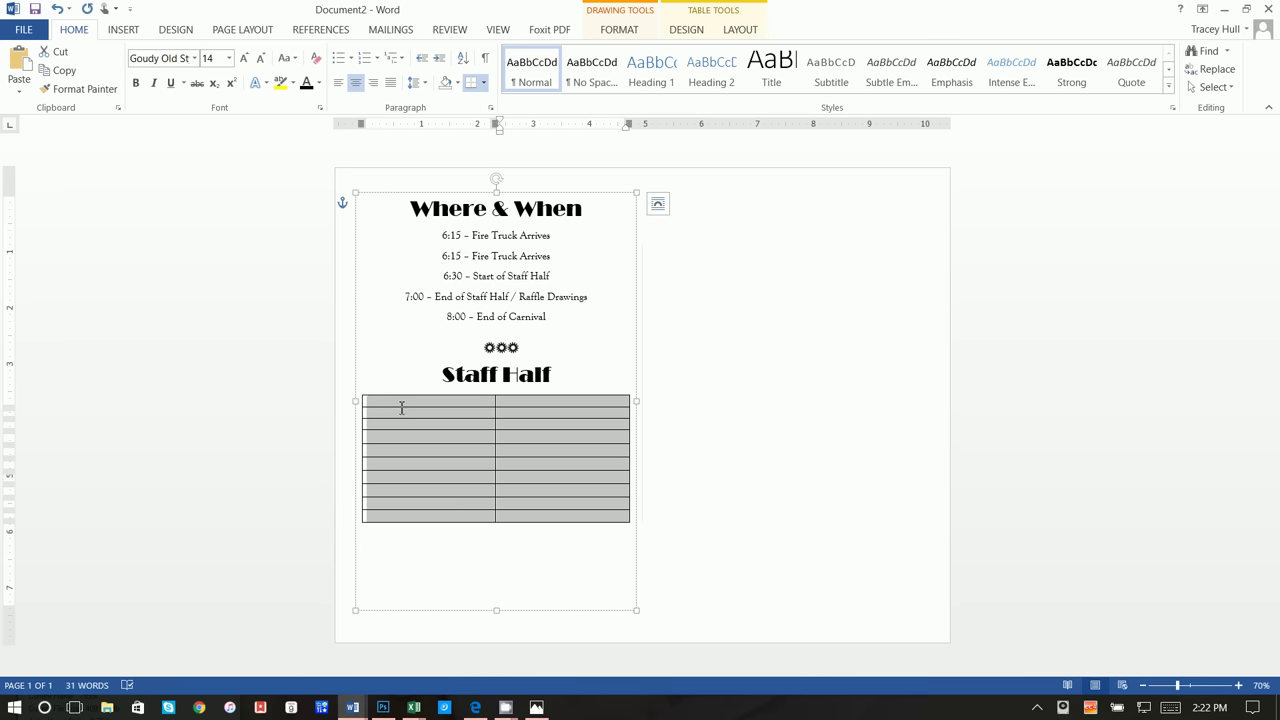
left_click(229, 58)
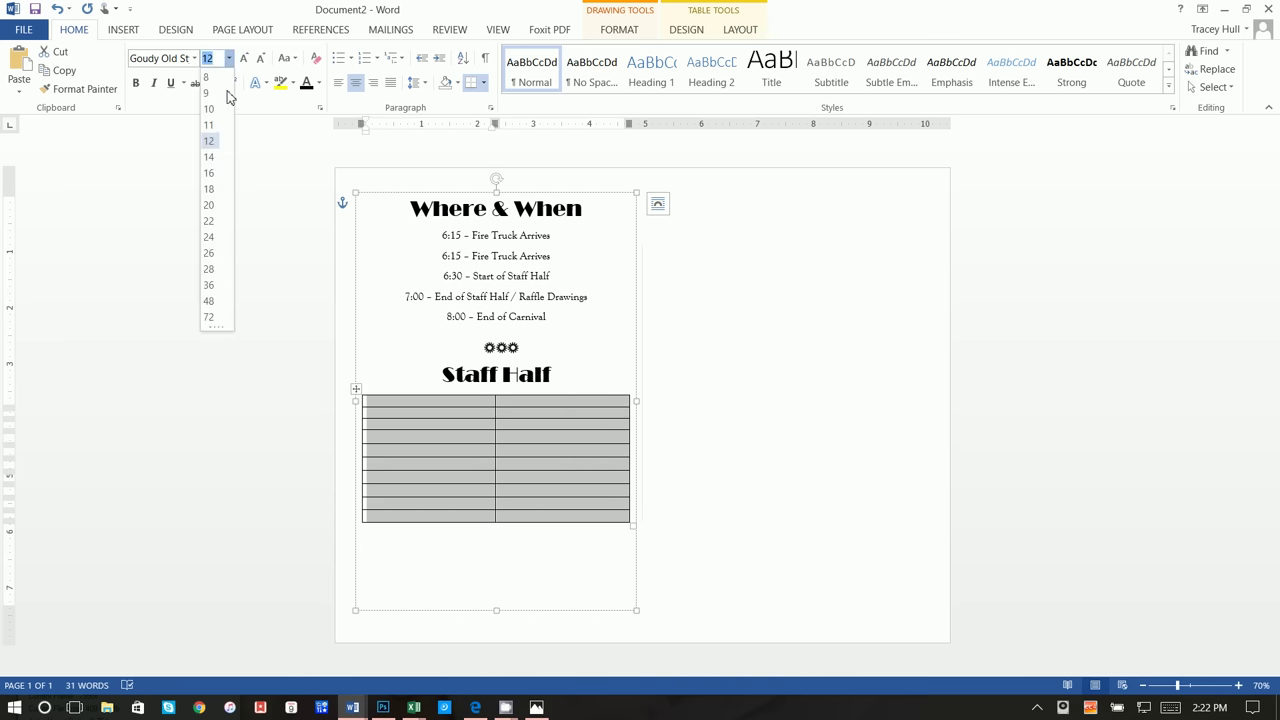
left_click(207, 160)
left_click(474, 429)
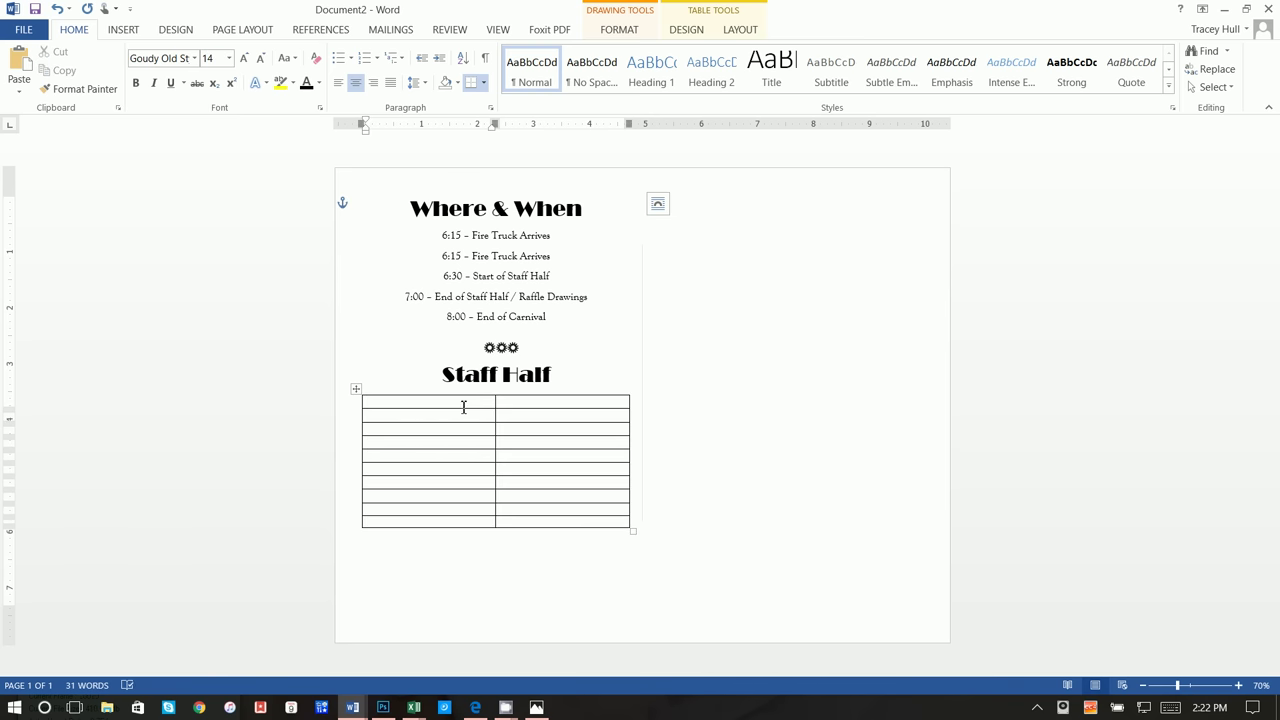
Enter a staff member's name followed by "- Splash Zone" in the first cell of the Staff Half table.
left_click(463, 407)
type("Mr")
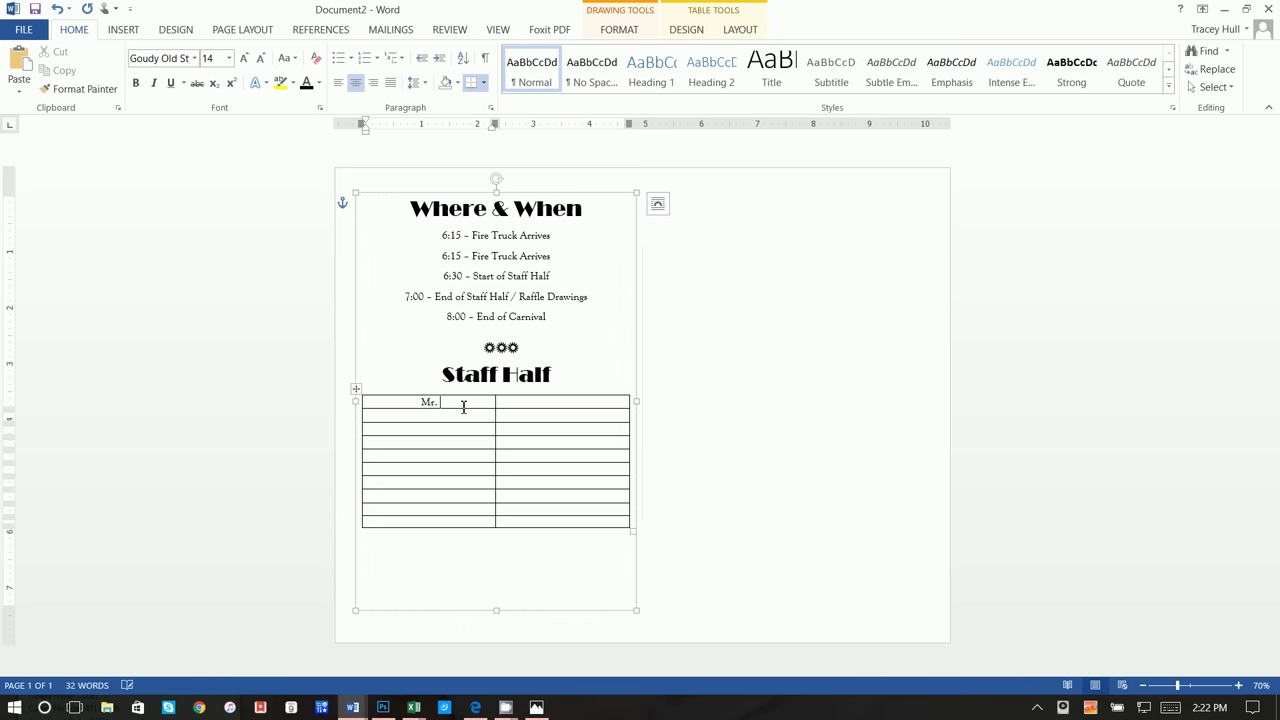
type(". Les")
key("BackSpace")
key("BackSpace")
type("eco")
type(" - Sp")
type("lash Zone")
Duplicate the whole Where & When text box and place the copy on the empty right half of the page.
right_click(538, 193)
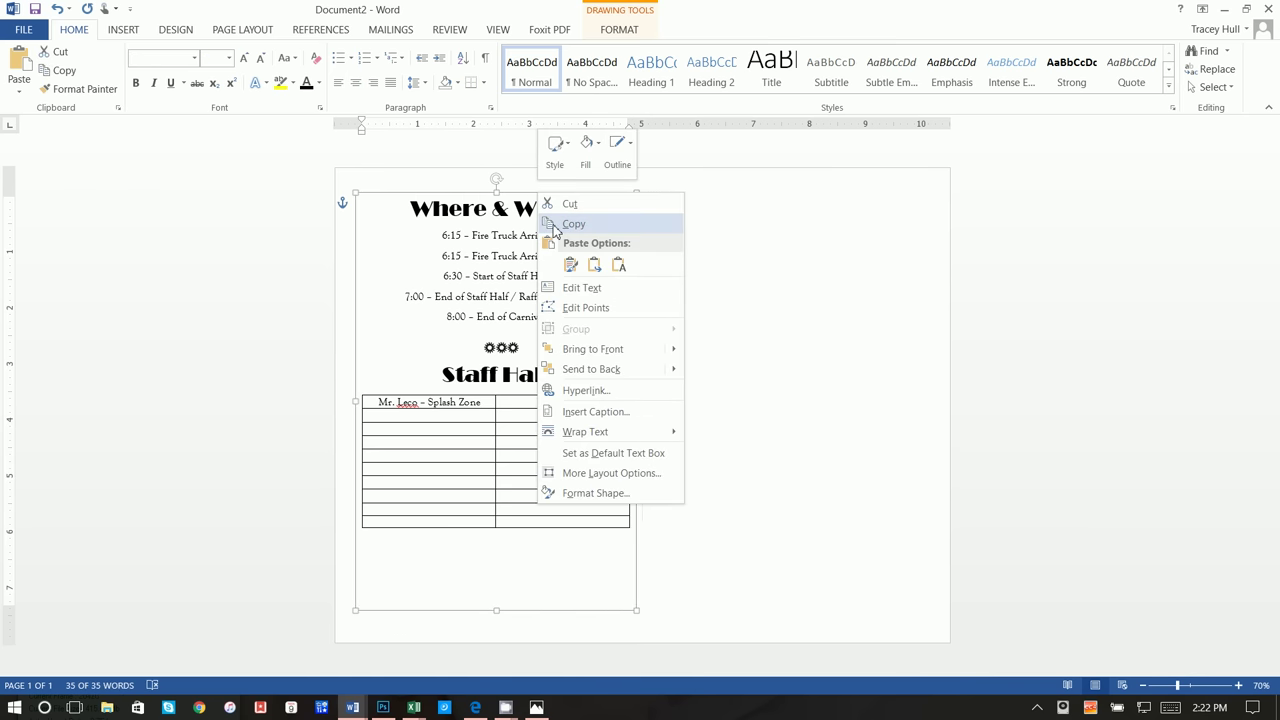
left_click(674, 225)
right_click(676, 224)
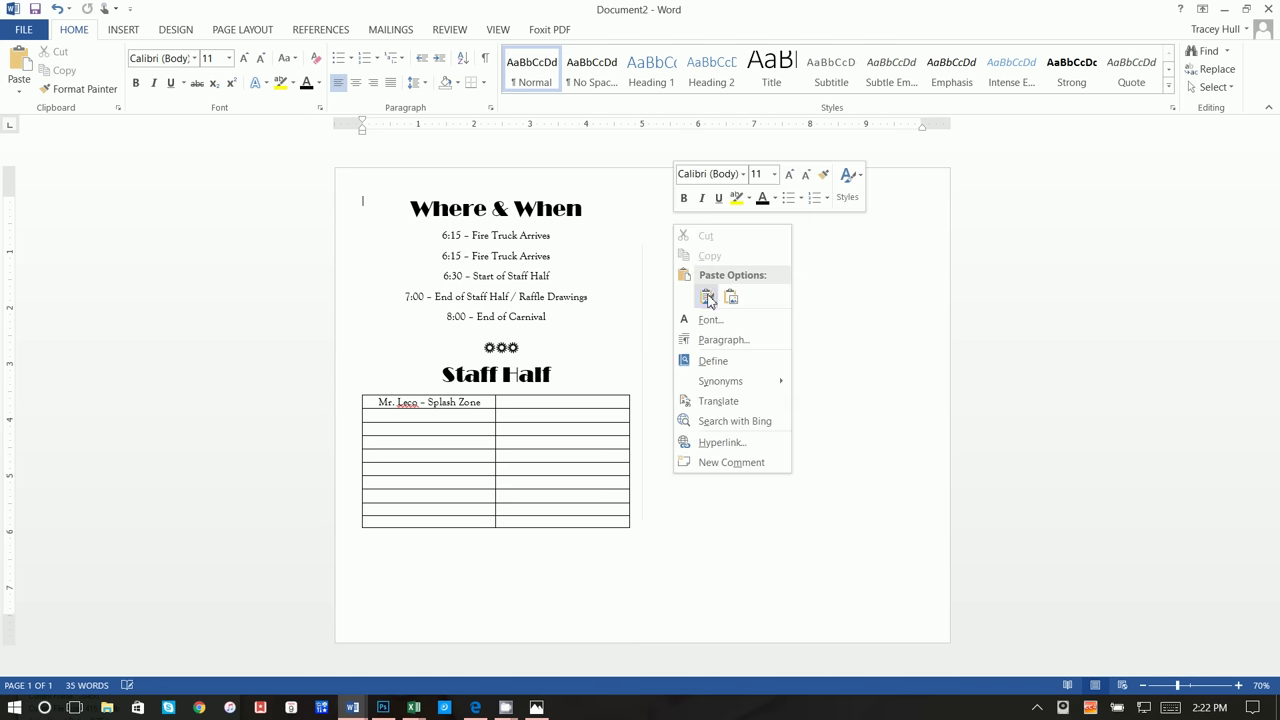
left_click(703, 294)
left_click_drag(596, 200, 884, 188)
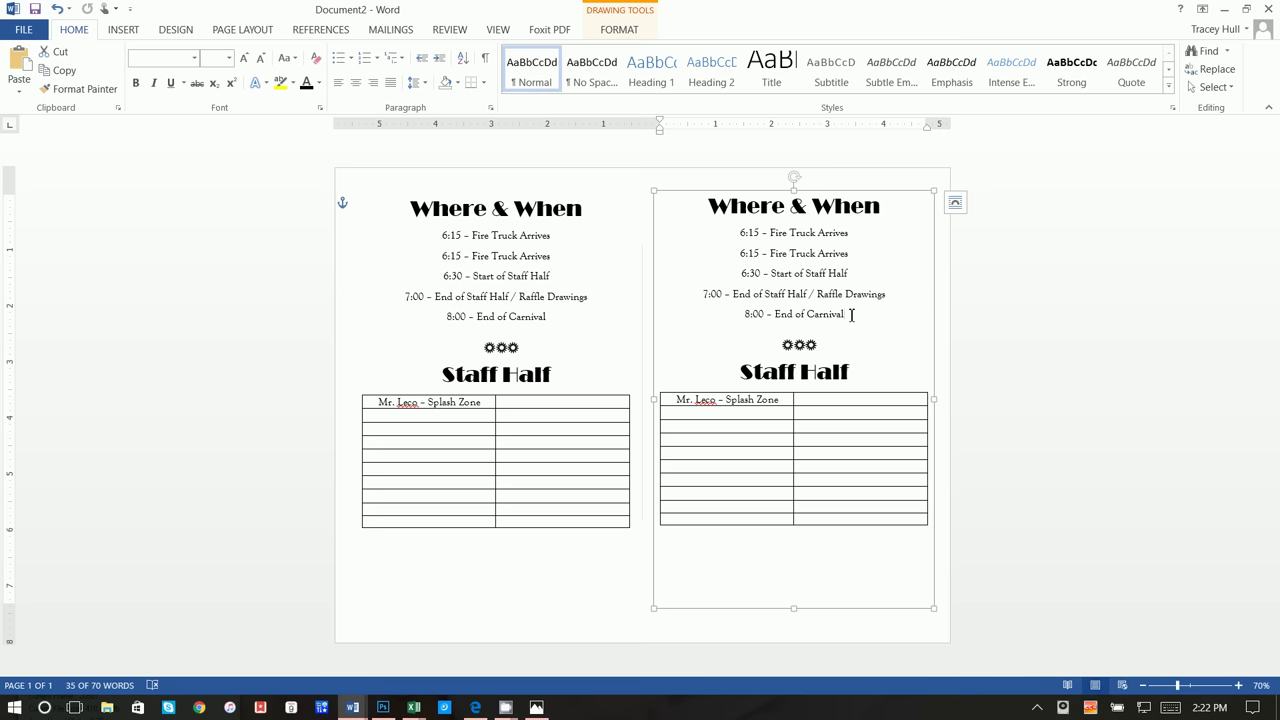
Delete the schedule lines from the copied text box and replace its "Where & When" heading with "Outside:".
left_click_drag(851, 314, 746, 237)
key("Delete")
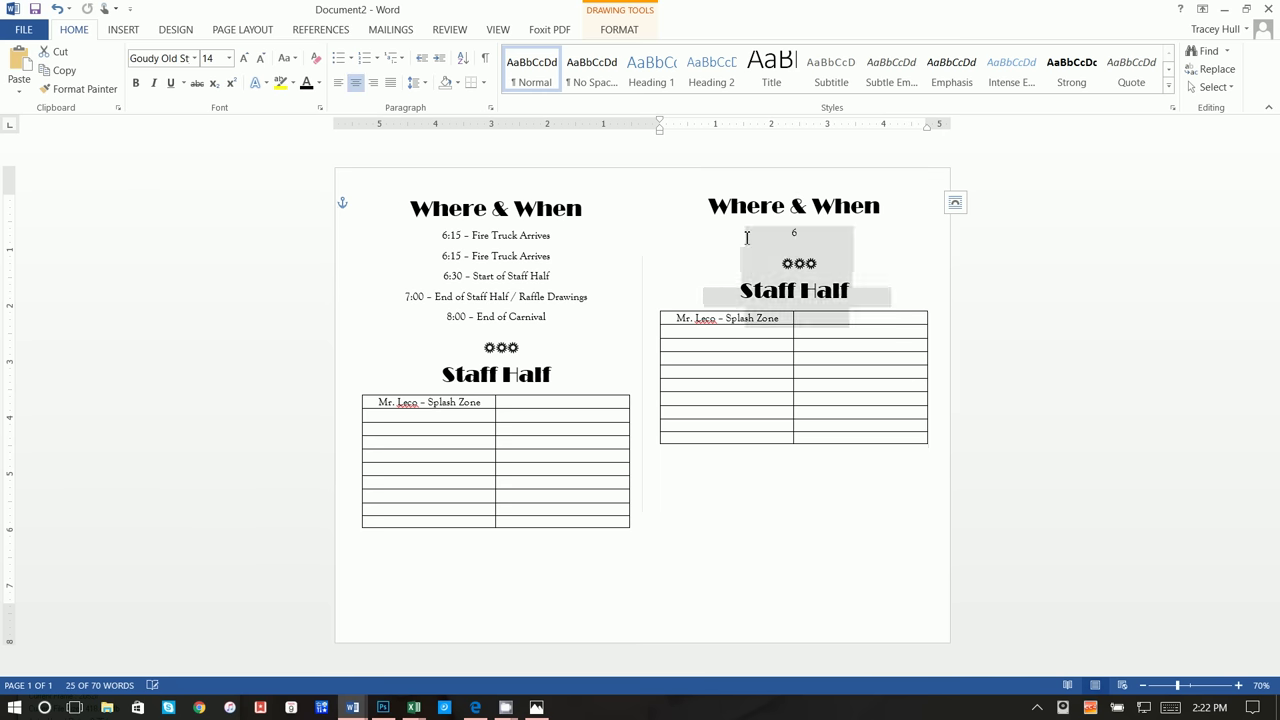
left_click_drag(897, 204, 708, 205)
type("Outside:")
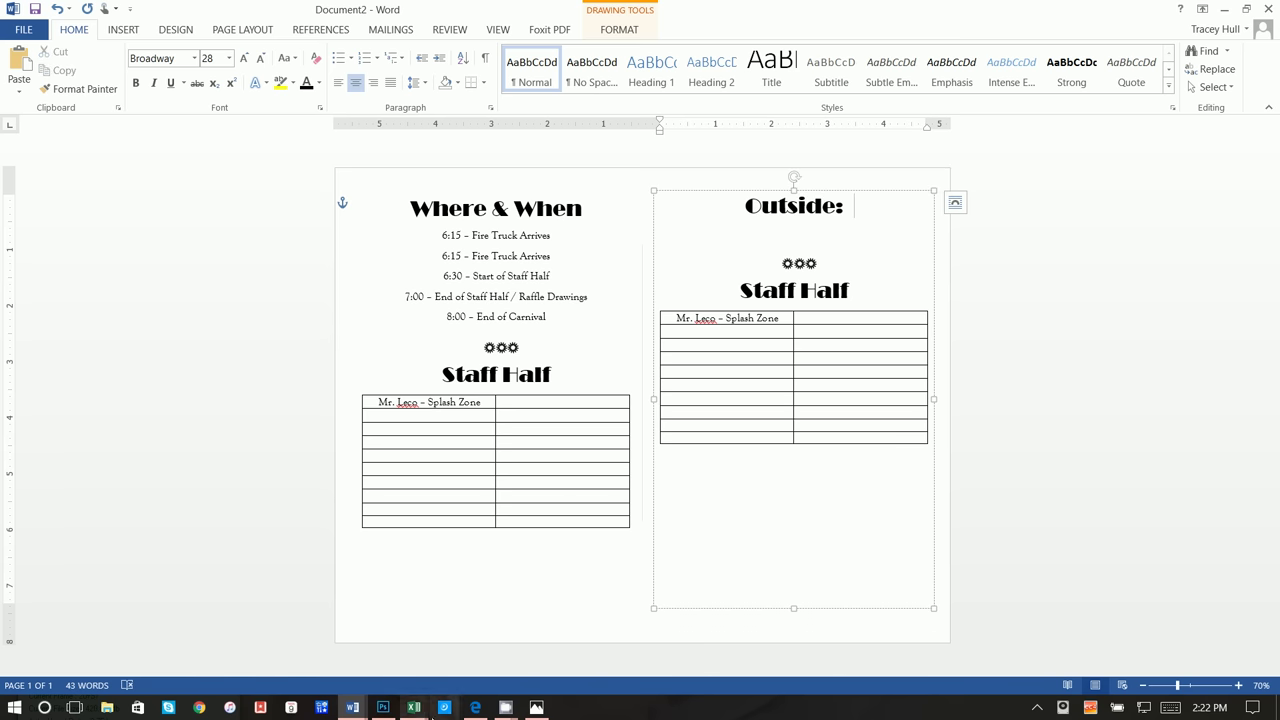
Switch to the "a - day off flyers" document and copy the Outside activity list through the end of the Inside (Gym) section.
left_click(352, 707)
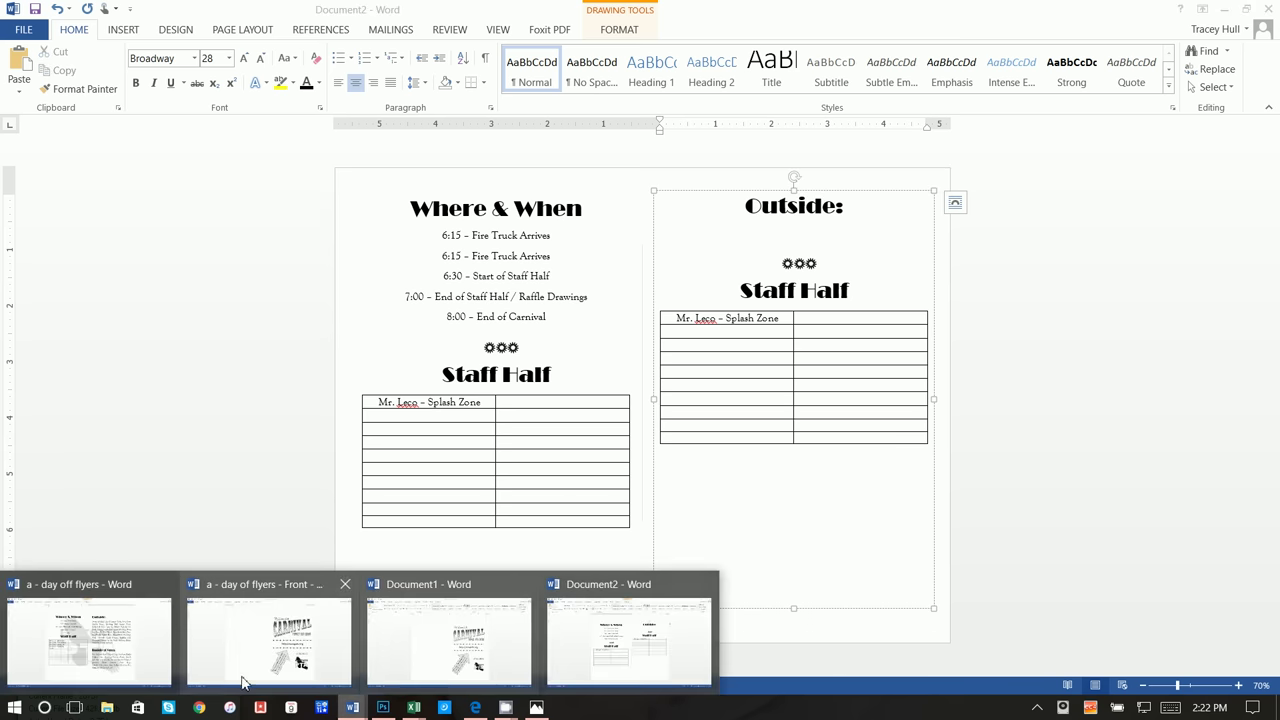
left_click(152, 654)
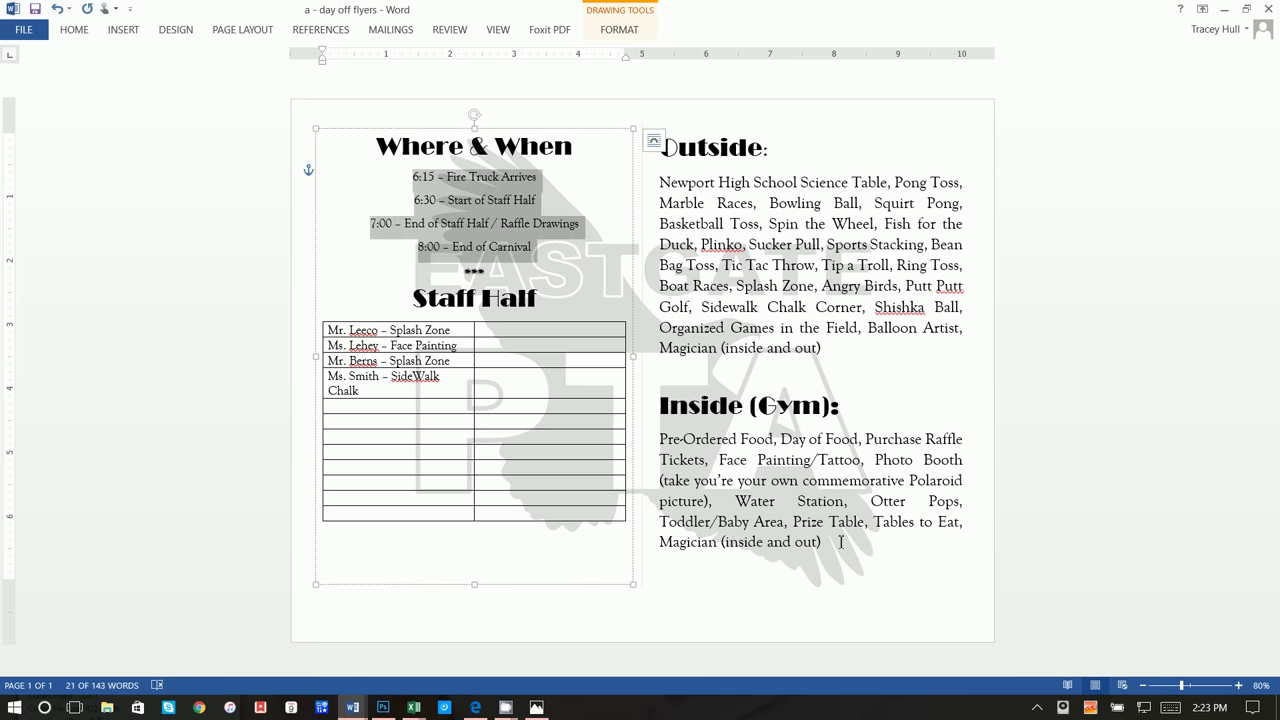
left_click_drag(840, 541, 656, 184)
key("ctrl+c")
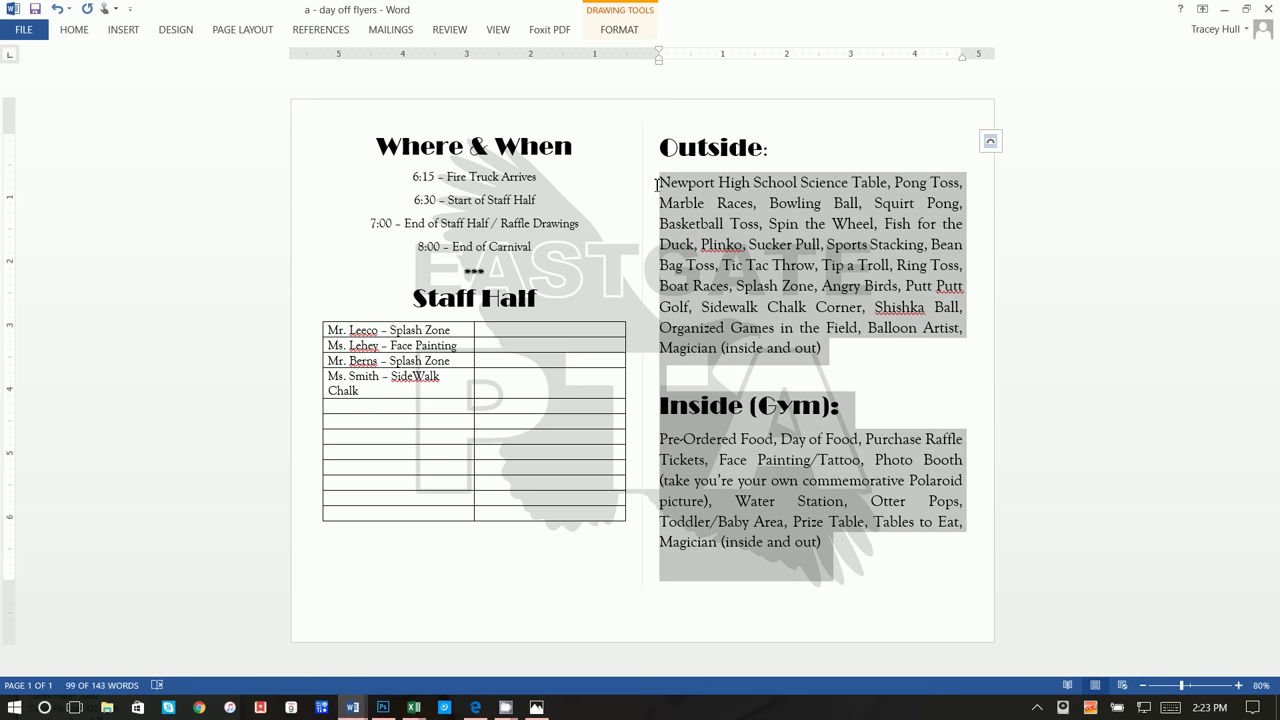
Return to Document2 and delete the table from the text box headed "Outside:".
left_click(352, 707)
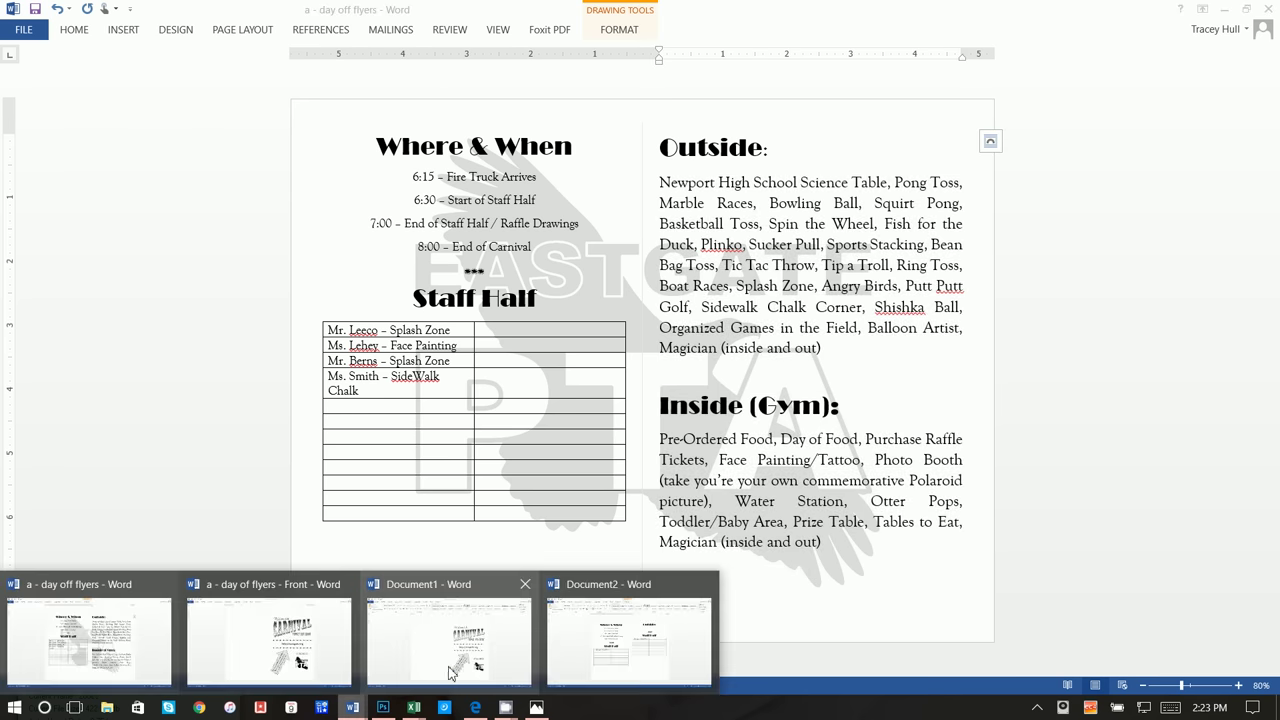
left_click(634, 660)
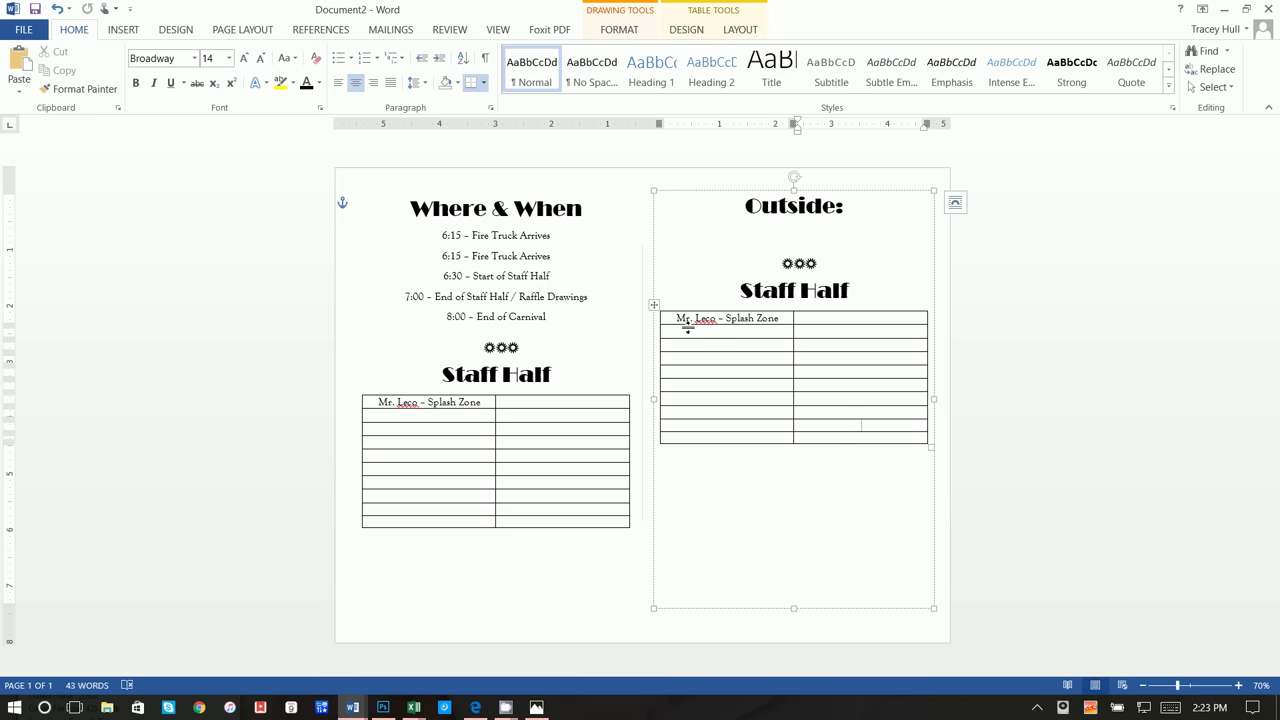
left_click(654, 305)
key("Delete")
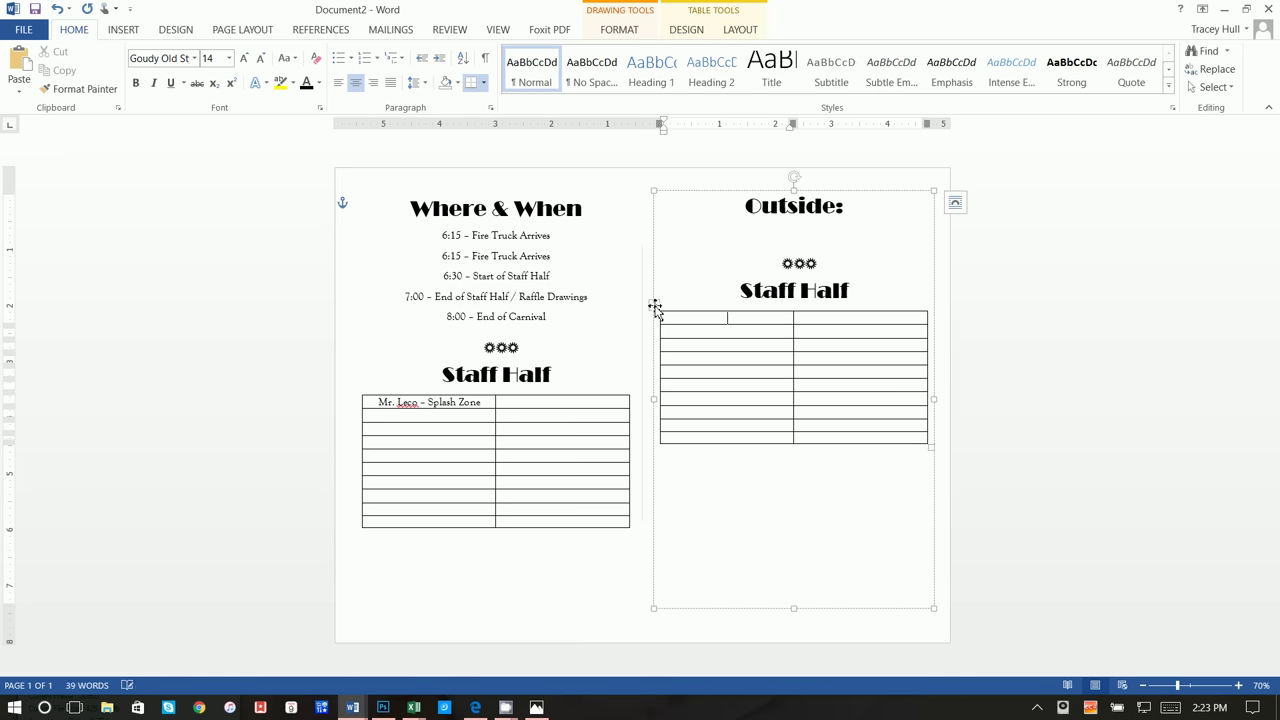
right_click(654, 305)
left_click(697, 416)
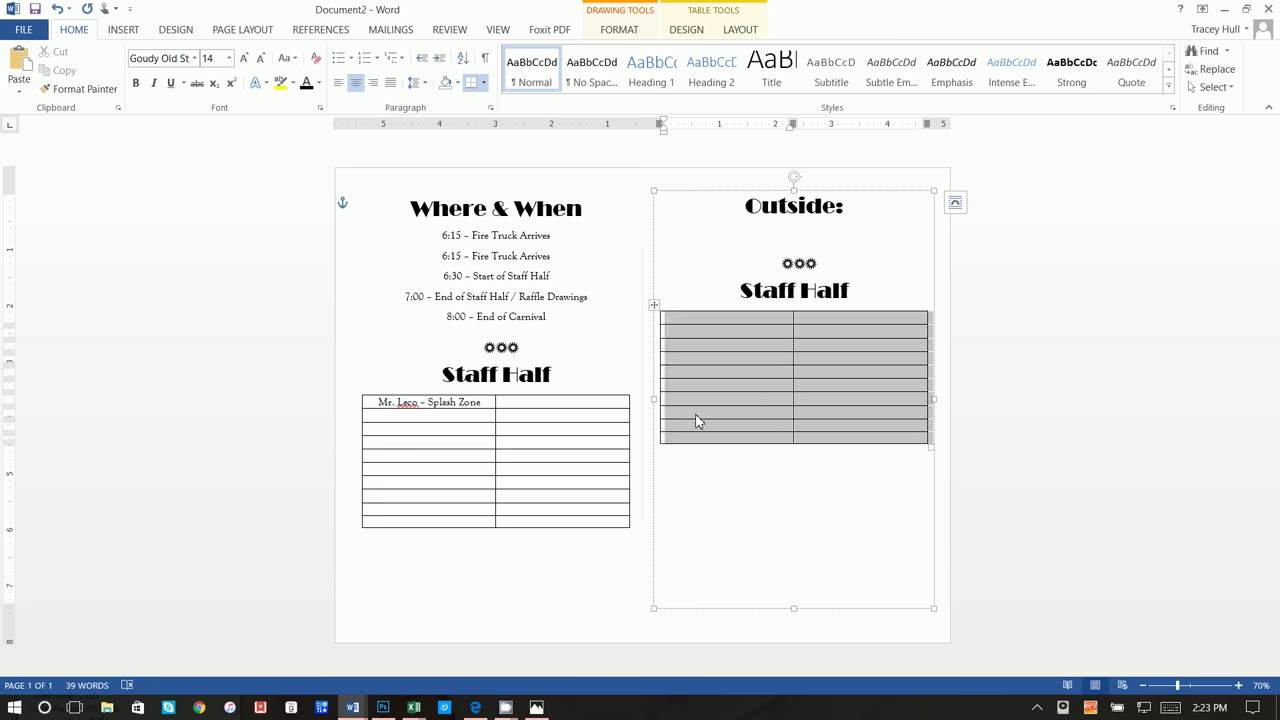
Replace the ornament and "Staff Half" heading below "Outside:" with the copied Outside and Inside (Gym) text.
left_click_drag(890, 451, 749, 240)
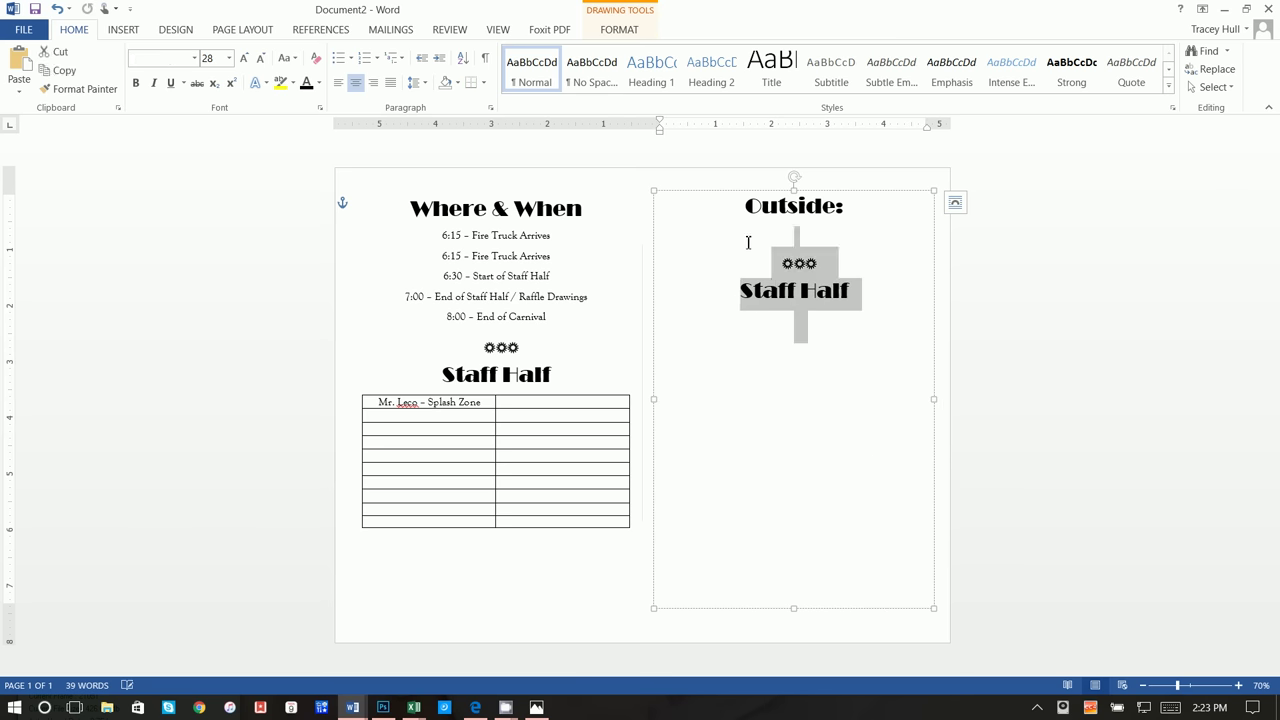
key("ctrl+v")
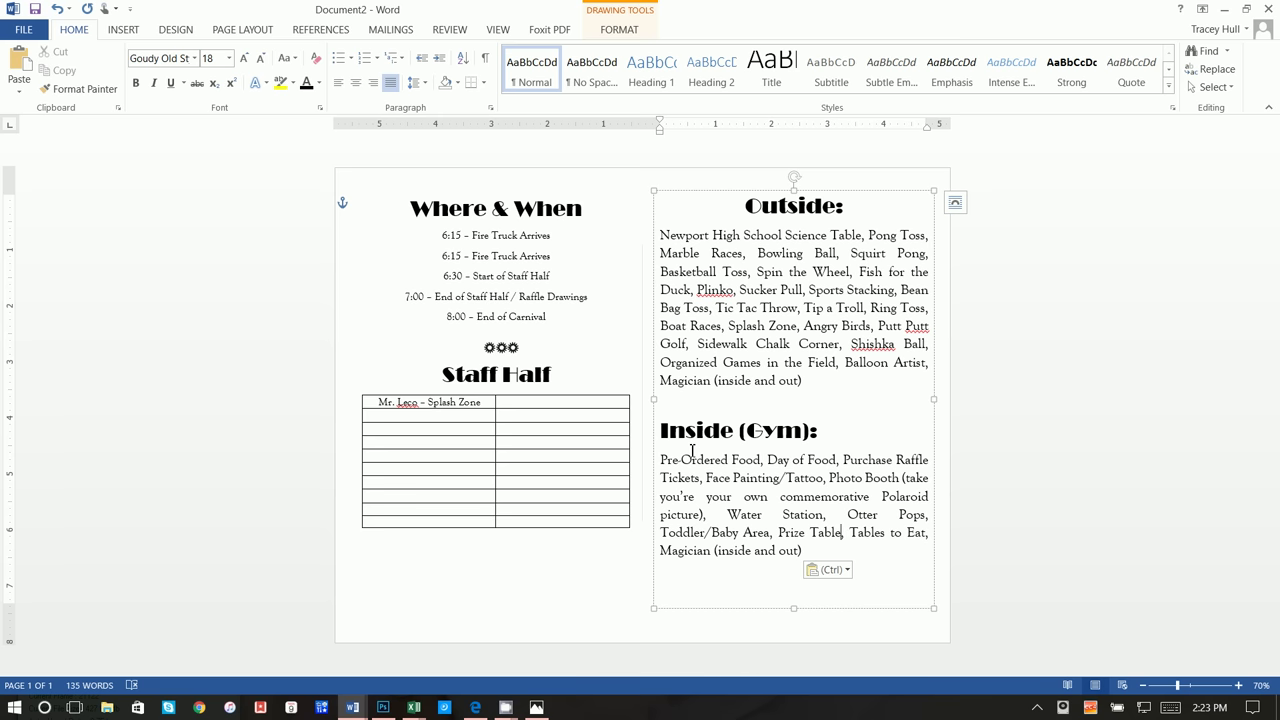
left_click(386, 244)
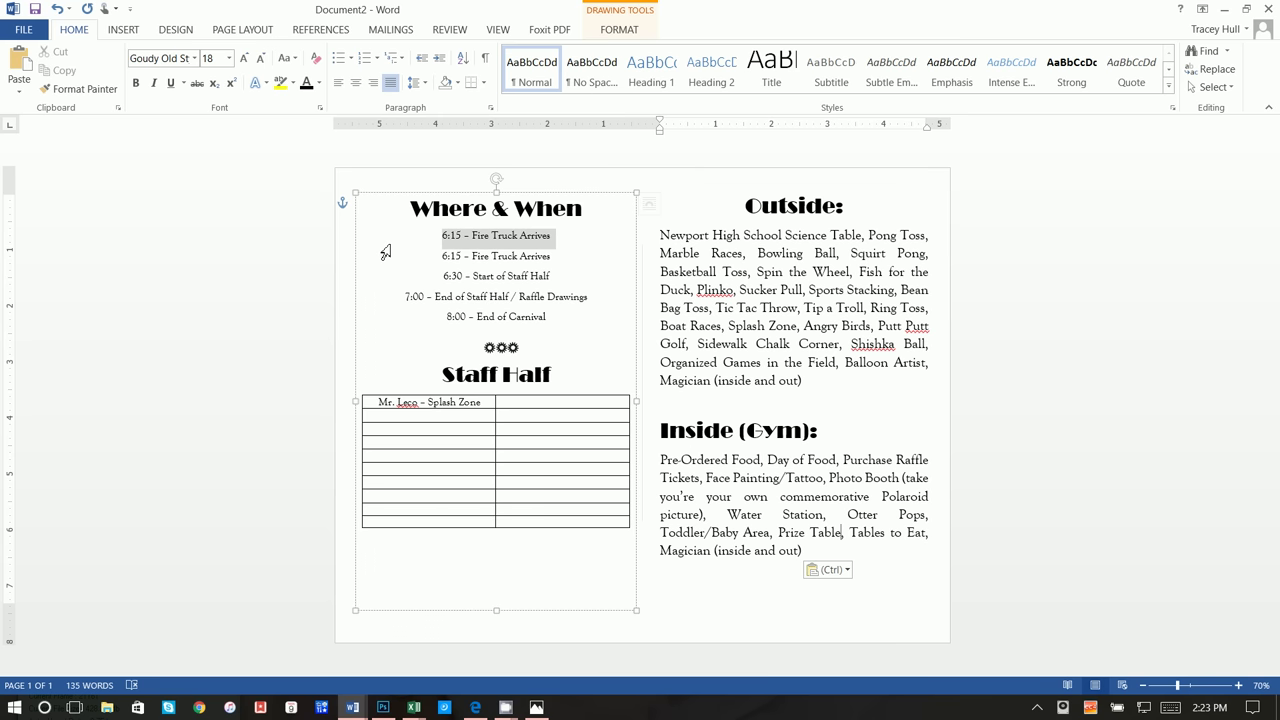
Insert the picture "2007 Eastgate PTA Logo_resized" from the family fun night folder into the page body.
left_click(380, 177)
left_click(128, 30)
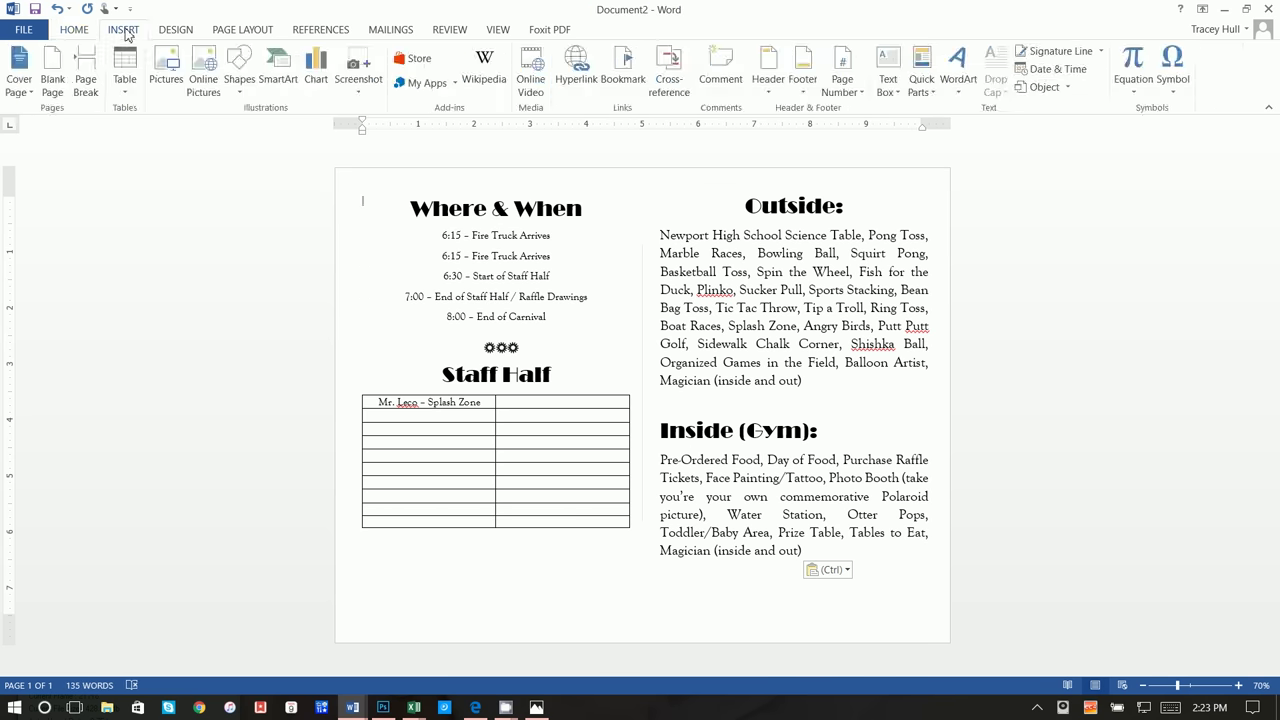
left_click(172, 84)
left_click(208, 138)
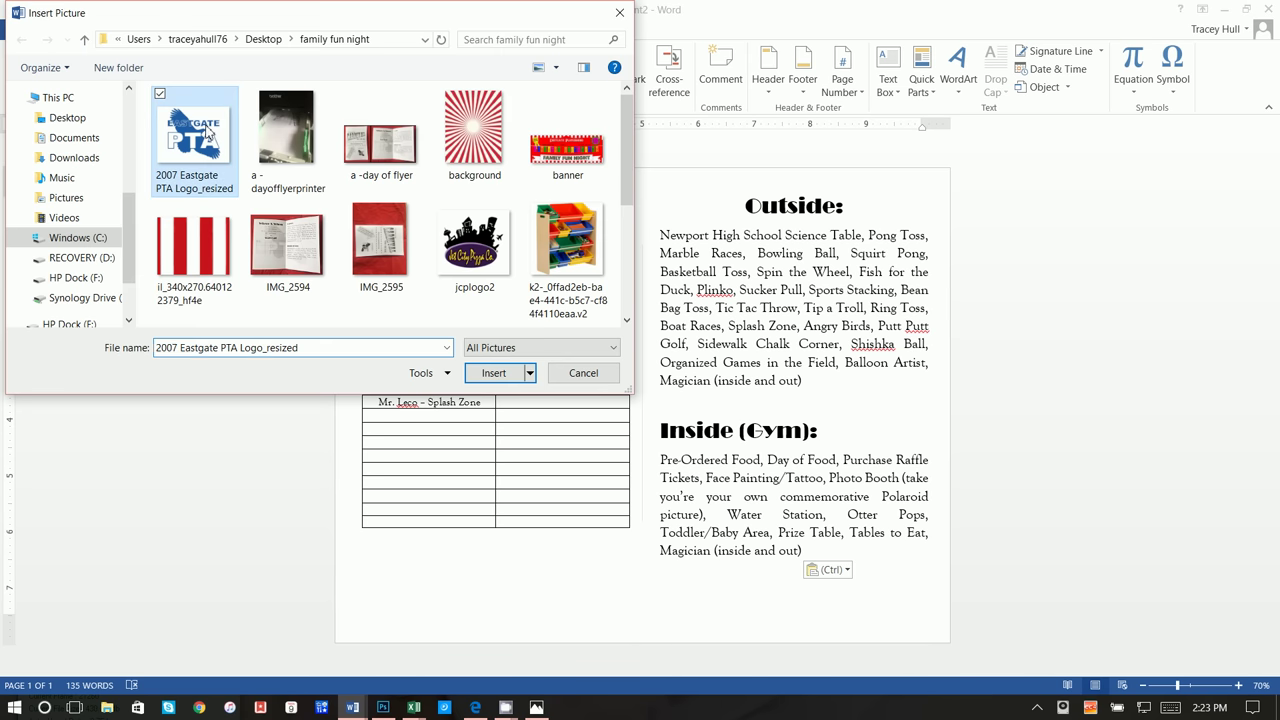
left_click(494, 373)
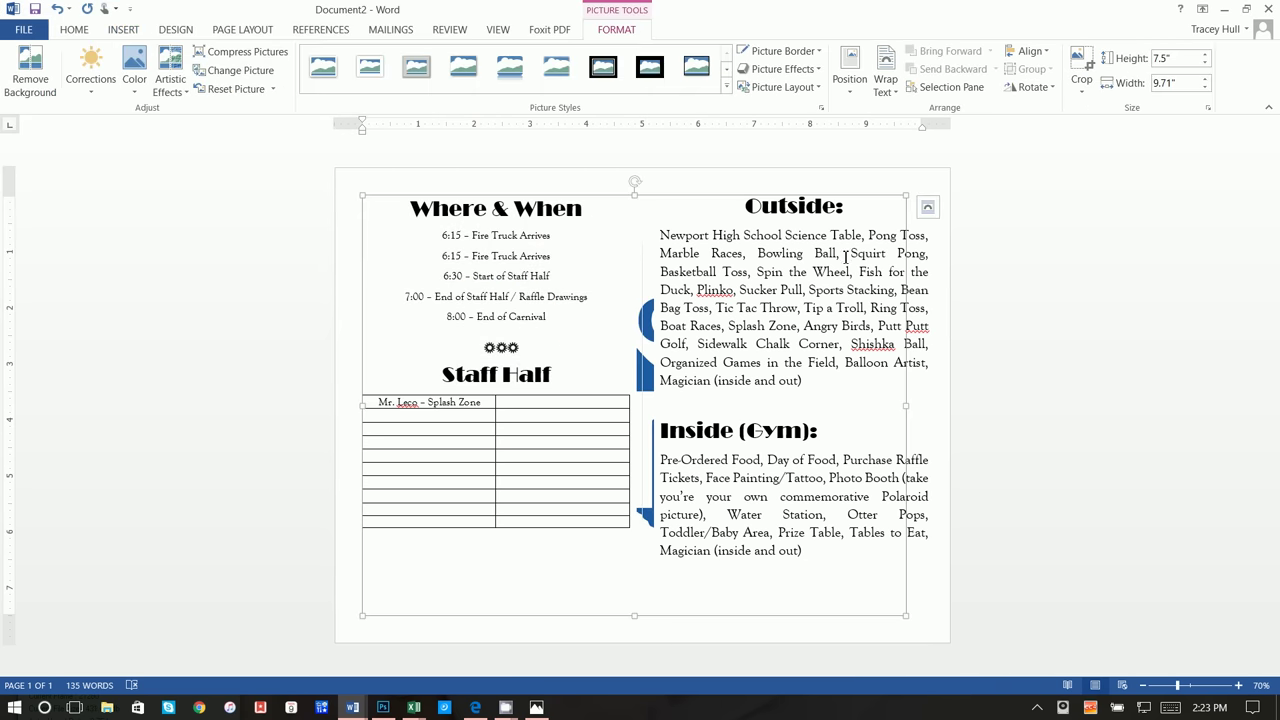
Set the logo's text wrapping to In Front of Text and shift it right to center it on the page.
left_click(927, 209)
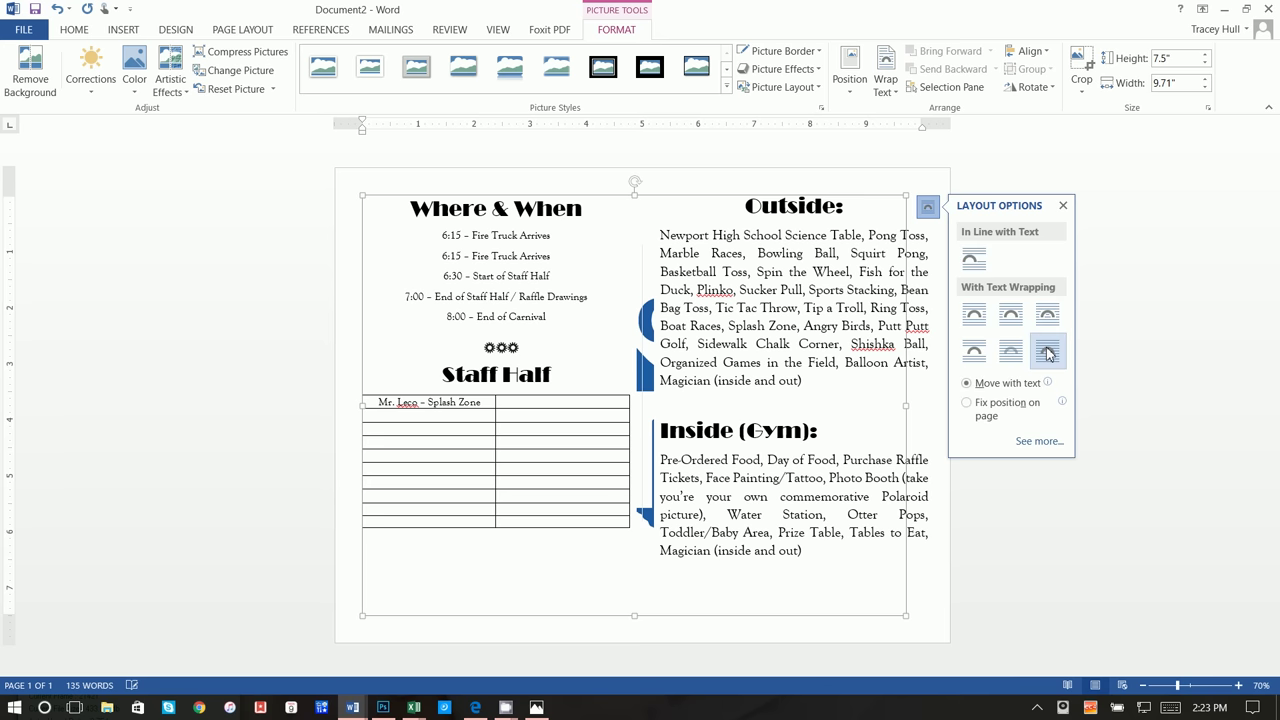
left_click(1047, 352)
mouse_move(712, 310)
left_mouse_down()
mouse_move(728, 308)
mouse_move(709, 305)
left_mouse_up()
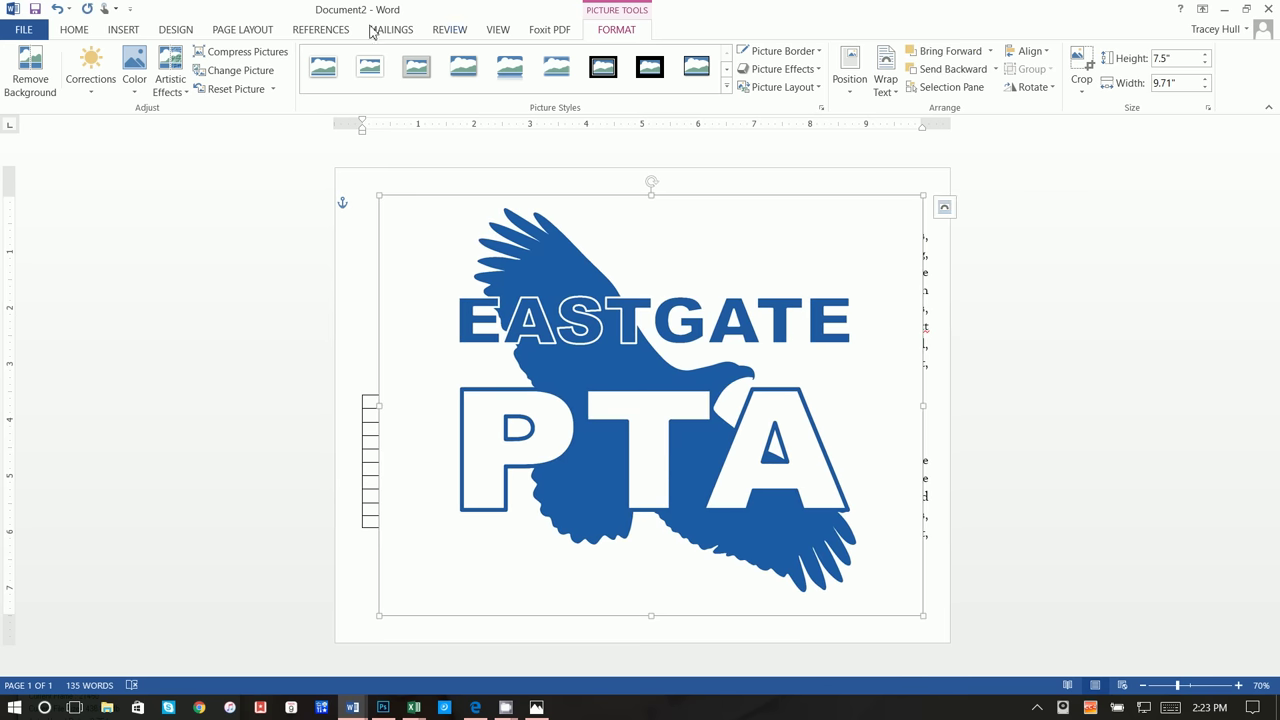
Recolor the PTA logo light gray, apply the brightest correction with normal contrast, and send the logo to the back.
left_click(132, 66)
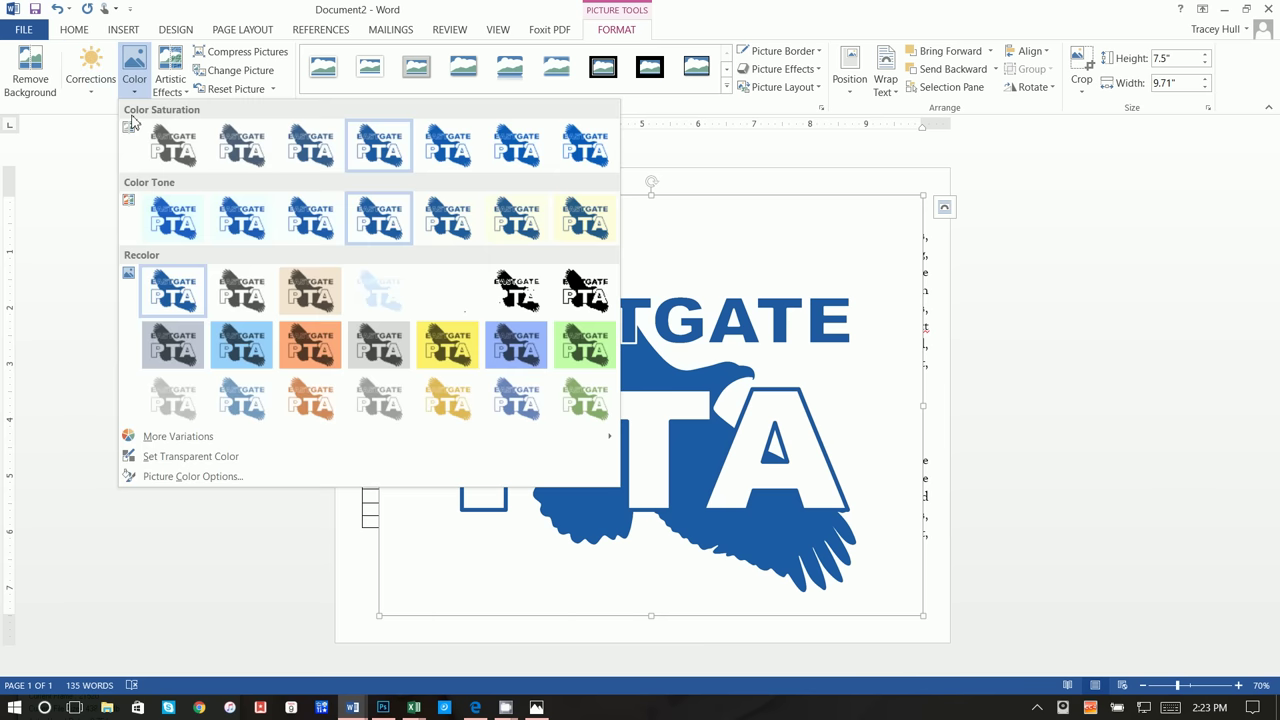
key("Escape")
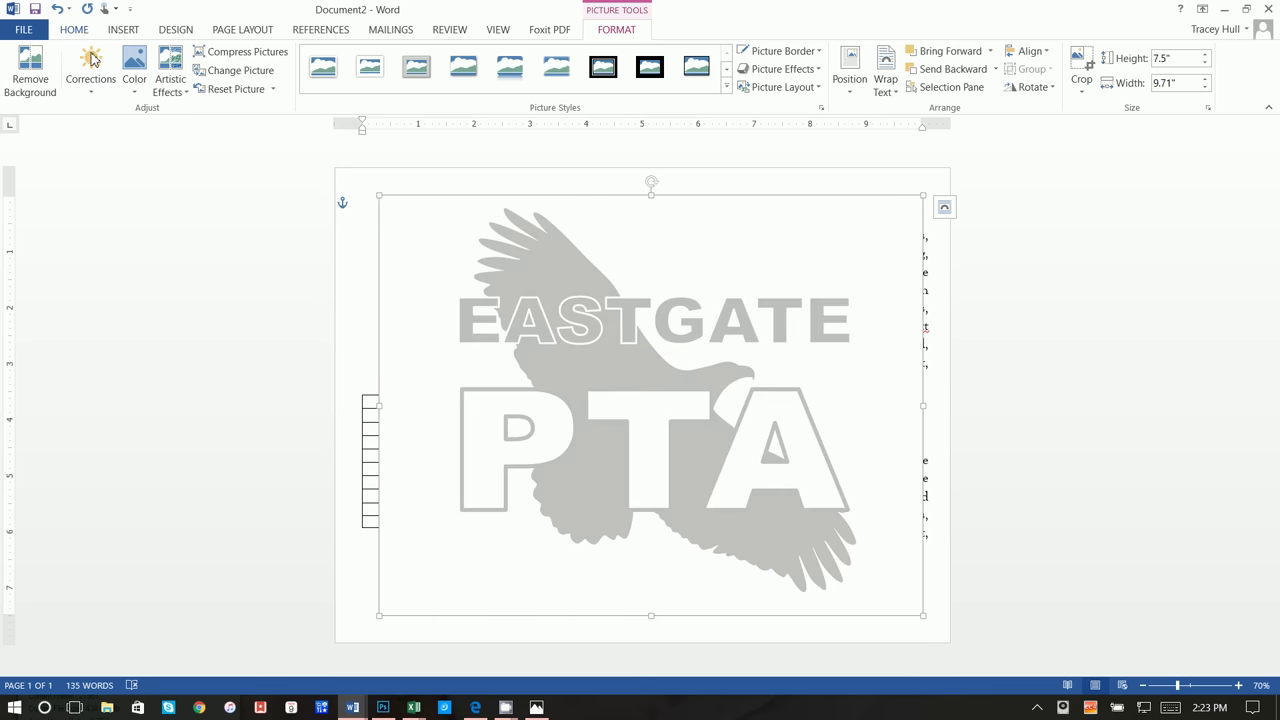
left_click(90, 70)
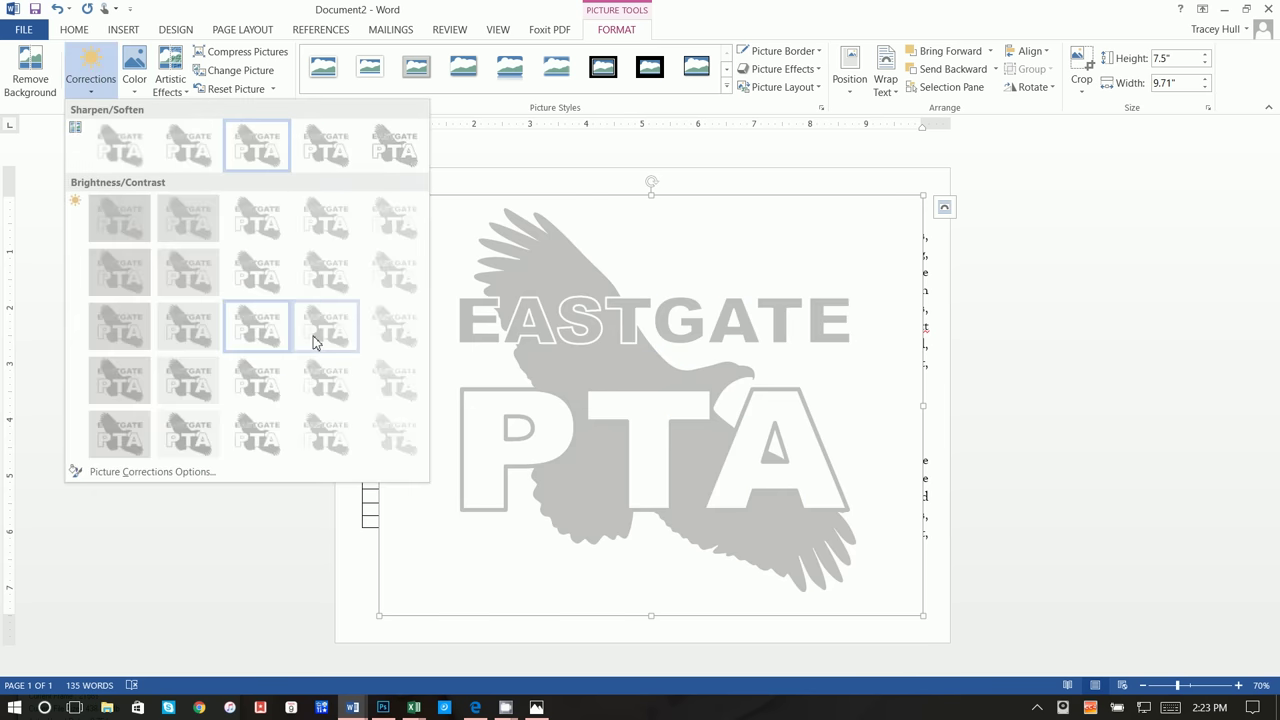
left_click(385, 339)
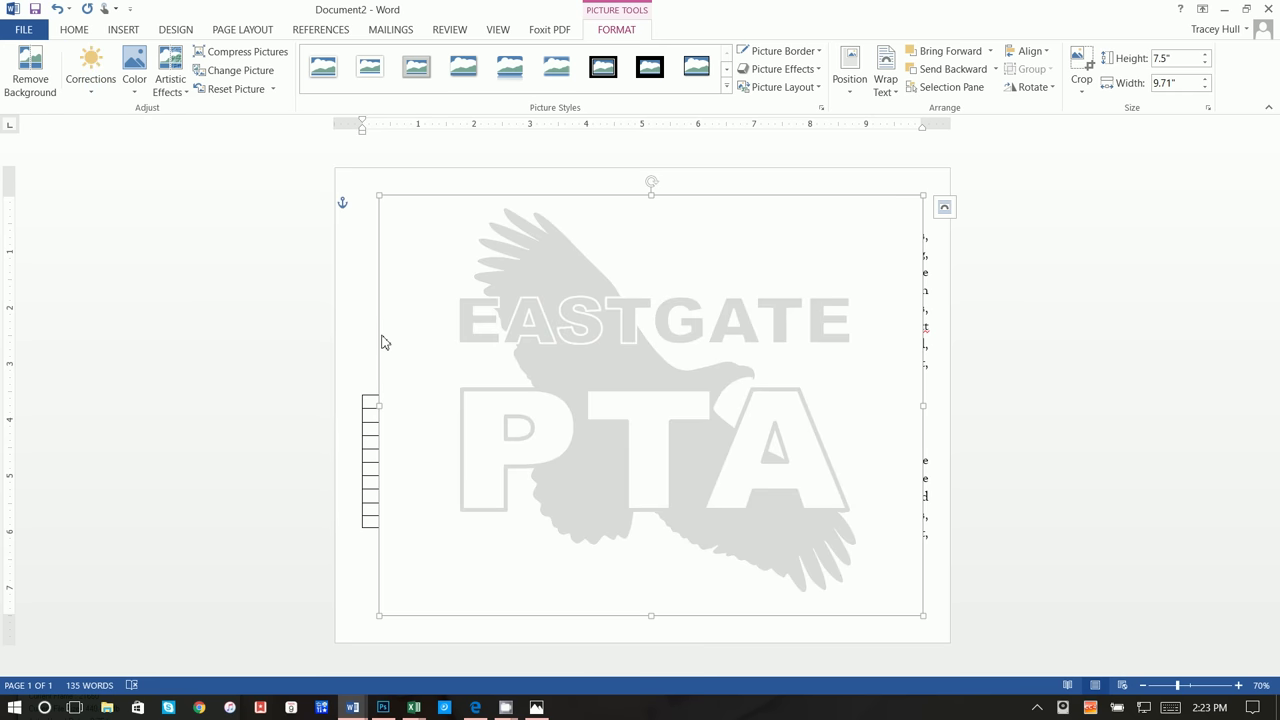
right_click(523, 229)
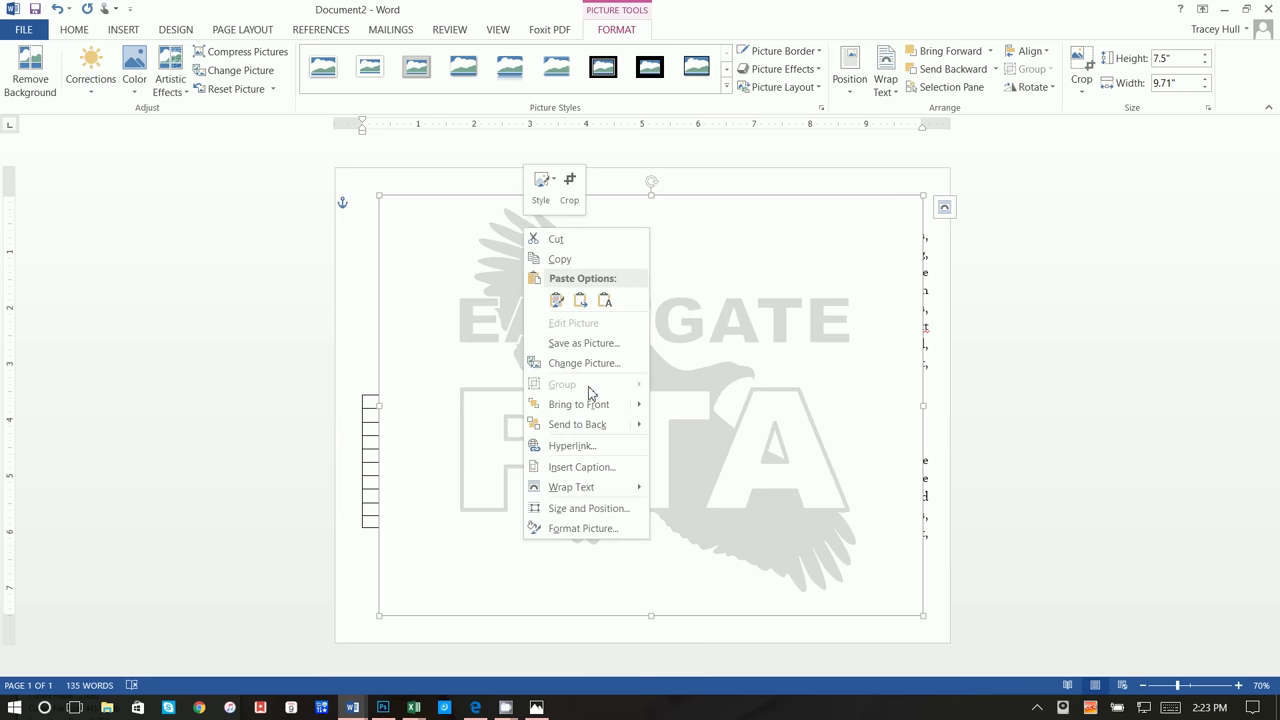
left_click(595, 424)
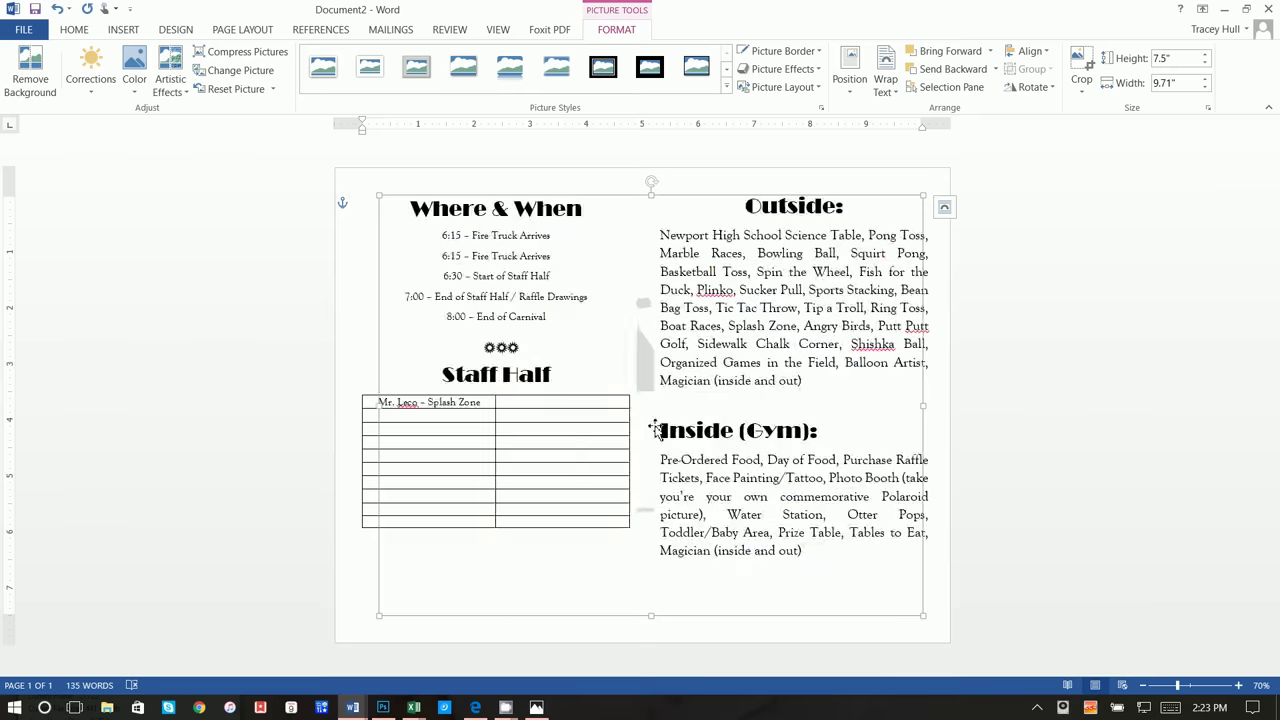
Set the text box headed "Where & When" to No Outline and No Fill.
left_click(561, 254)
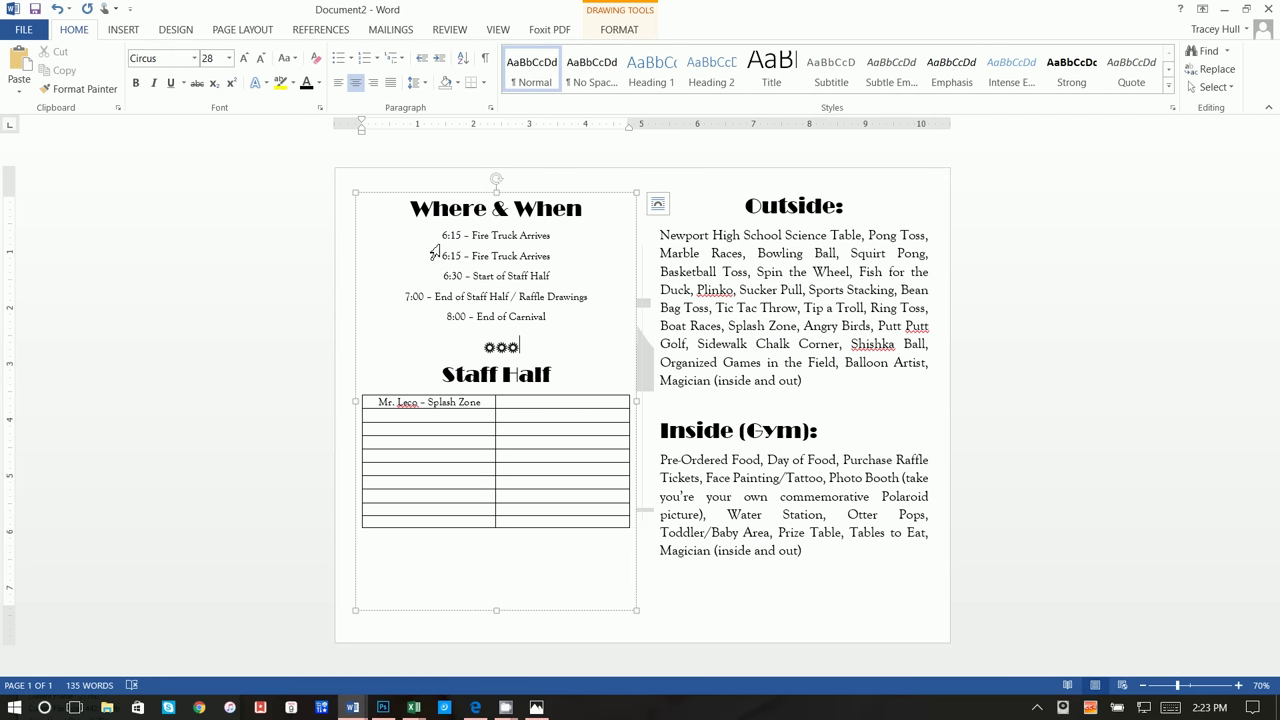
left_click(420, 194)
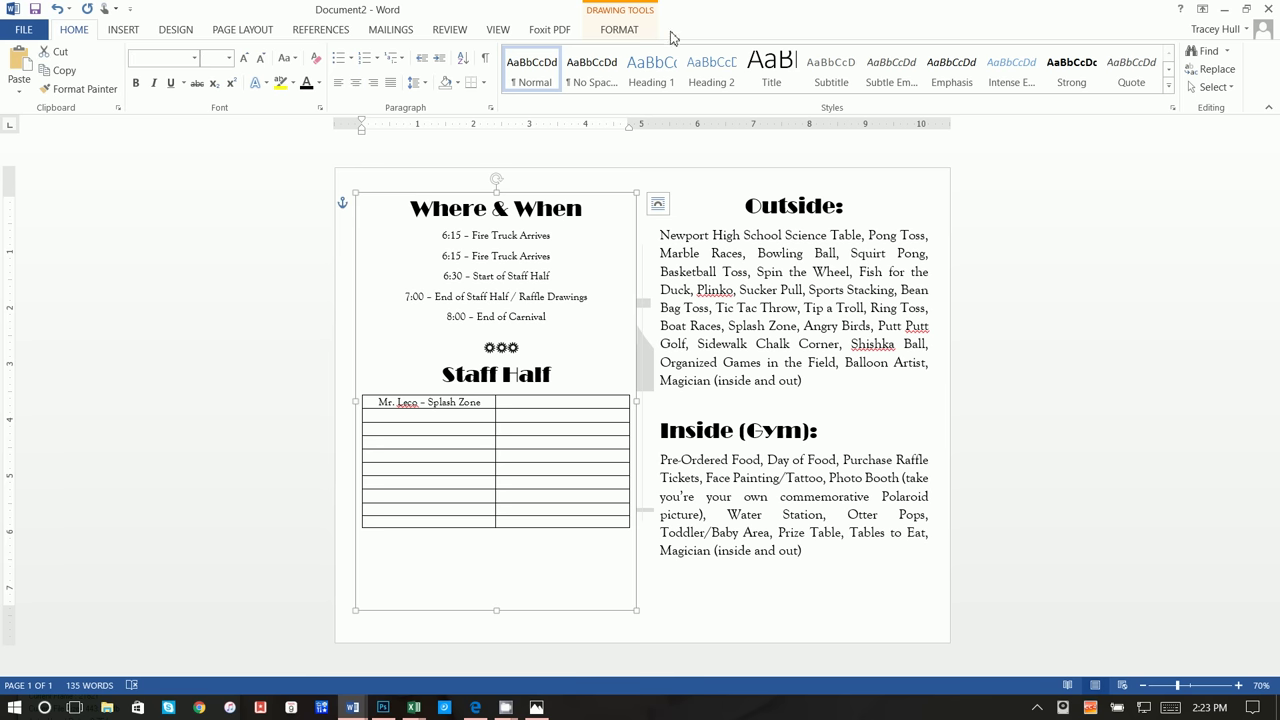
left_click(619, 29)
left_click(407, 72)
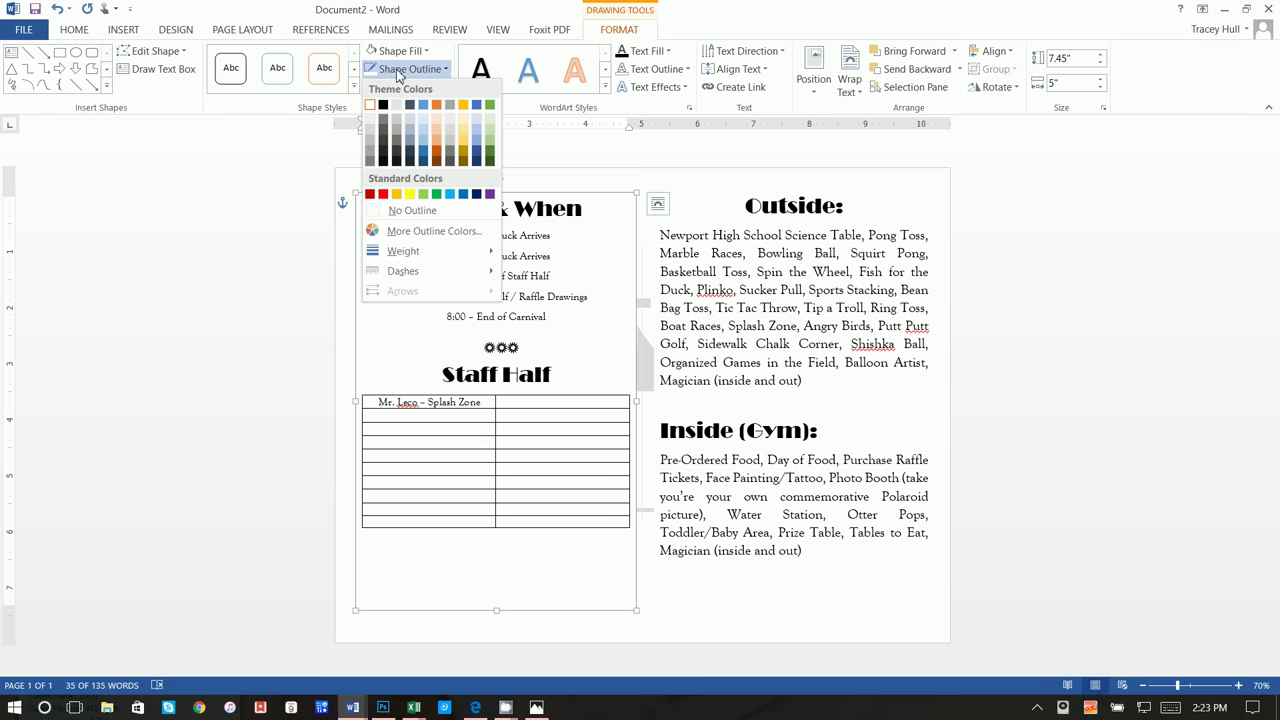
left_click(394, 216)
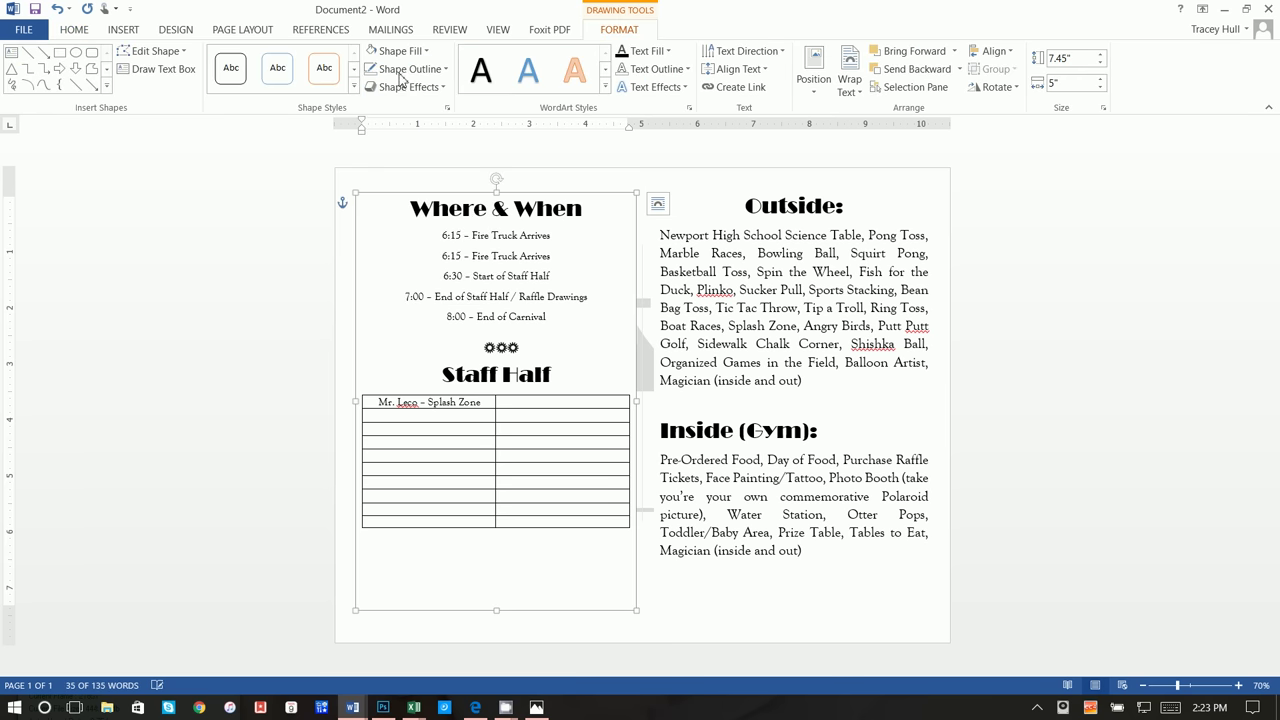
left_click(400, 51)
left_click(394, 197)
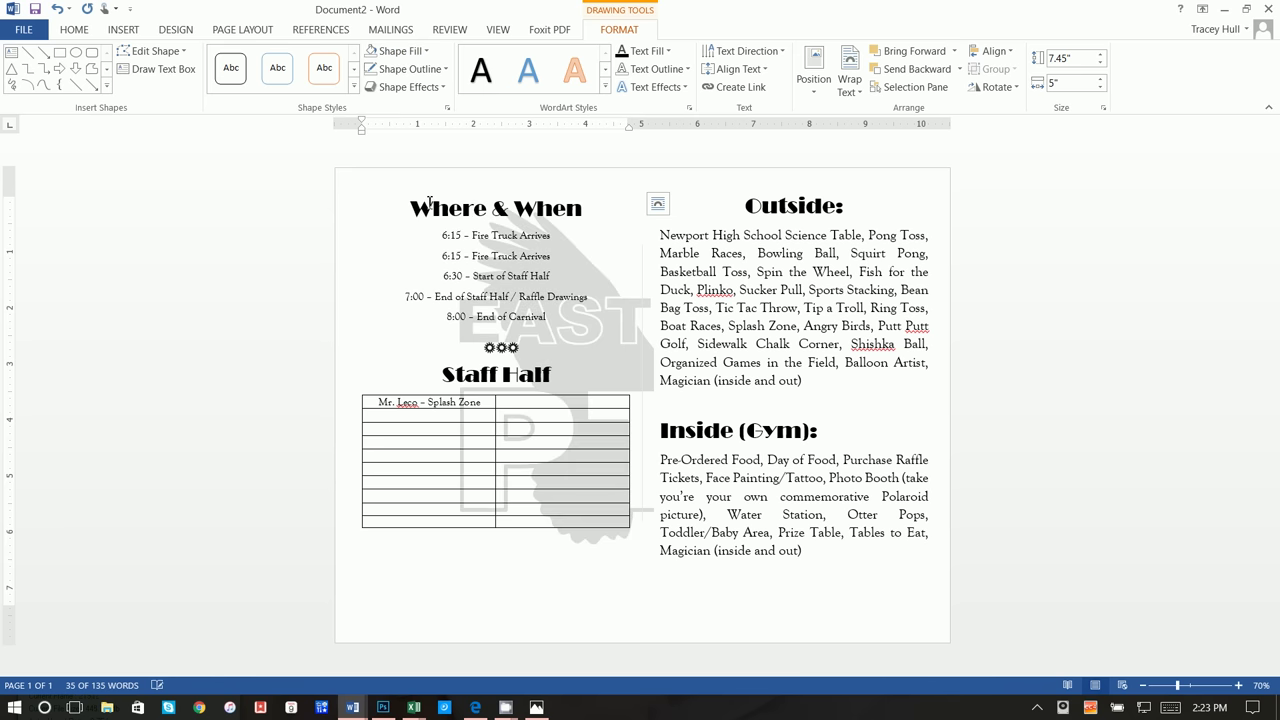
Set the text box headed "Outside:" to No Fill and No Outline, and deselect it.
left_click(698, 192)
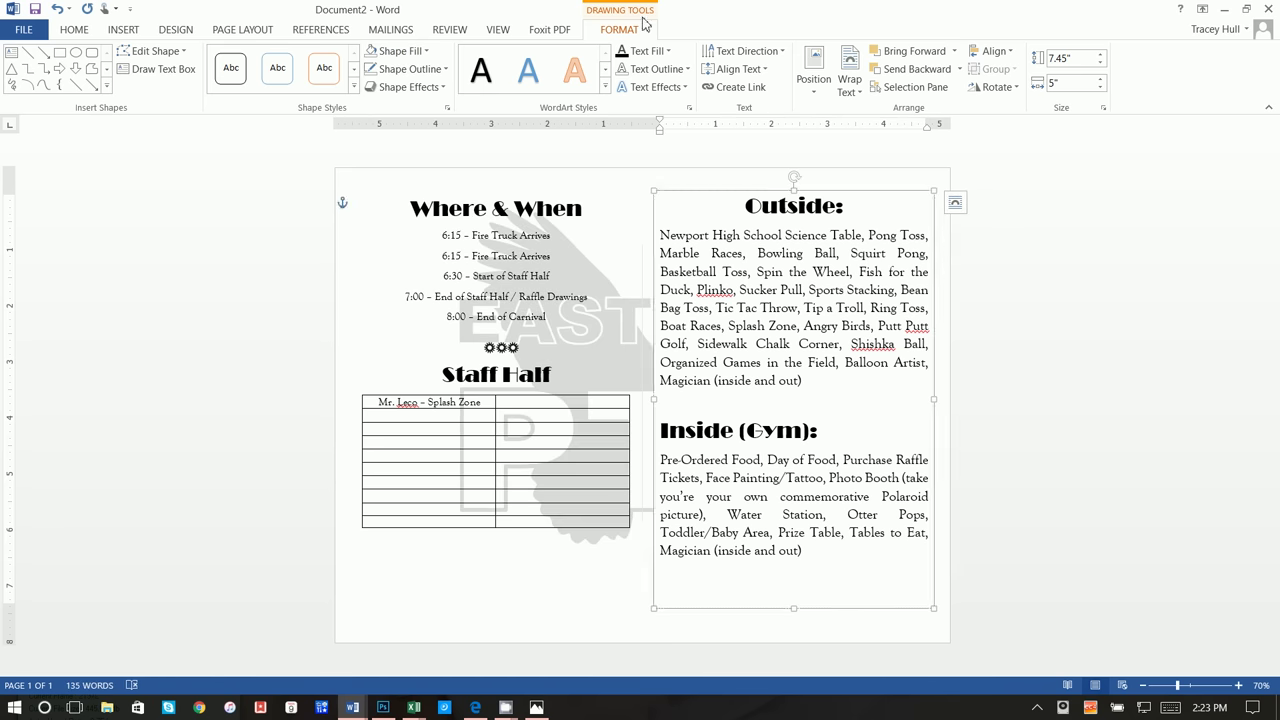
left_click(400, 51)
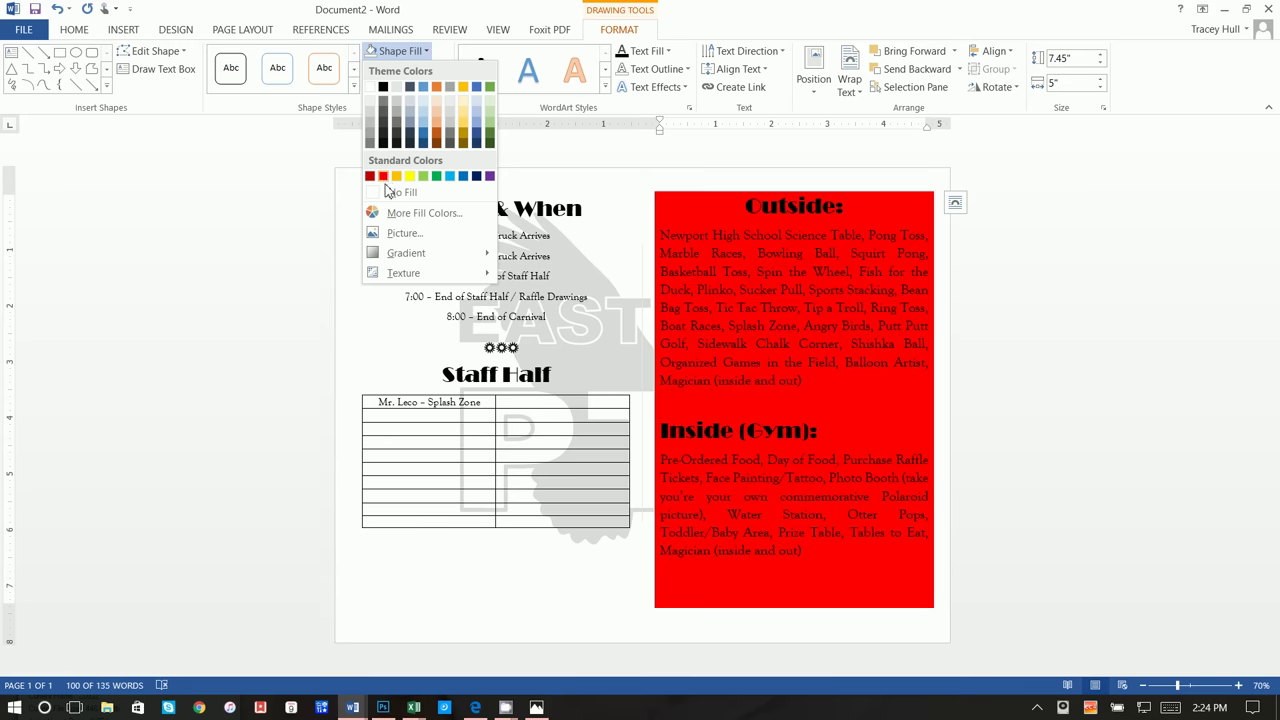
left_click(402, 192)
left_click(409, 69)
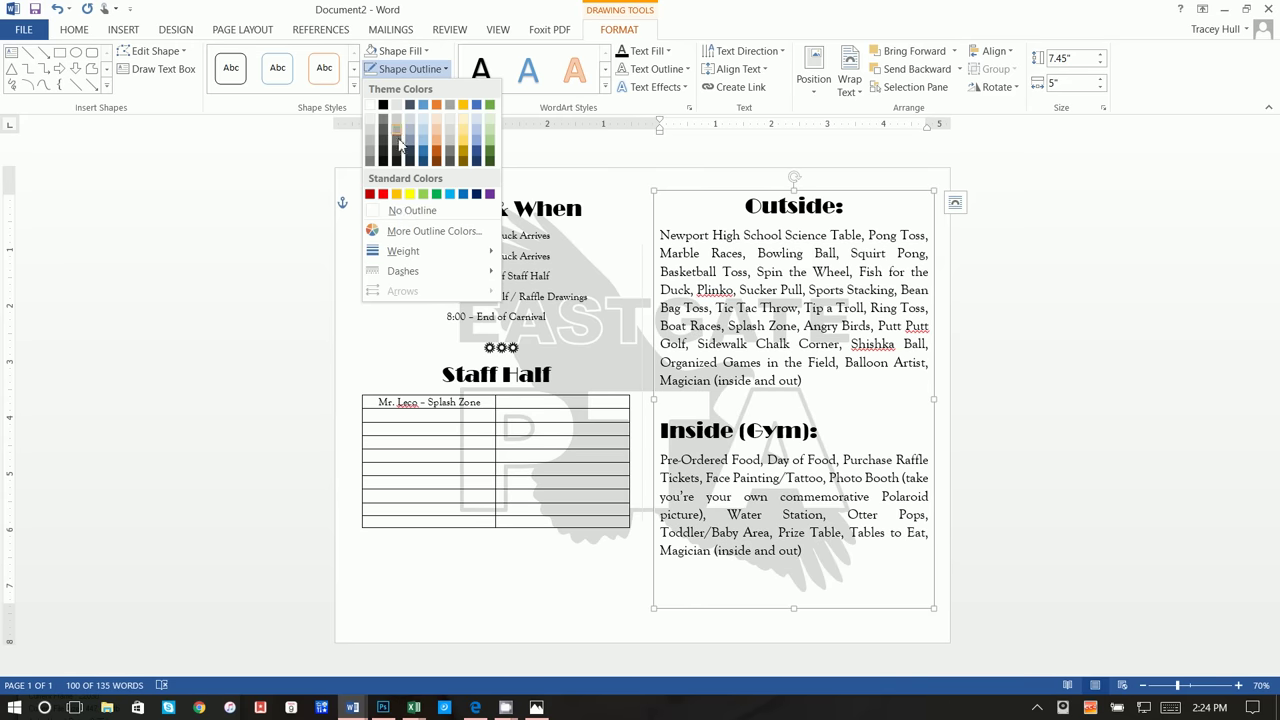
left_click(412, 210)
left_click(826, 430)
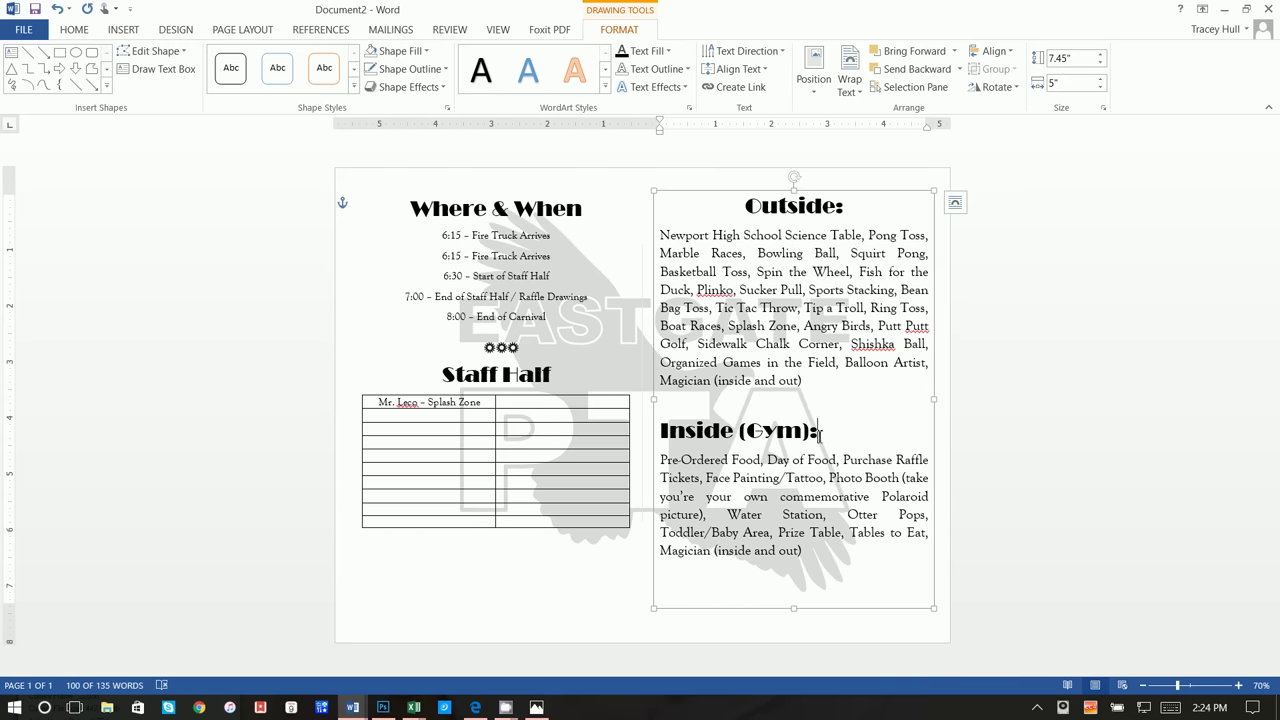
left_click(986, 511)
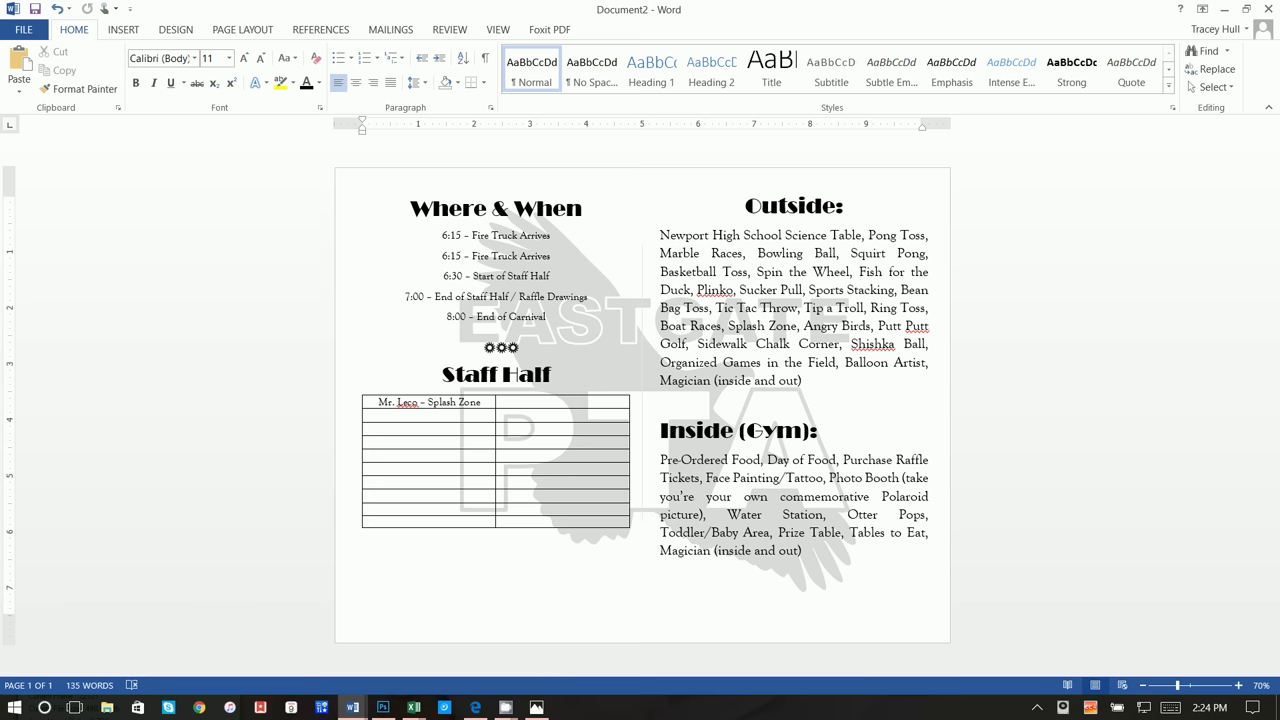
View the photo "a - dayofflyerprinter" from the recent files, and switch to the Word document "a - day of flyers - Front".
left_click(107, 708)
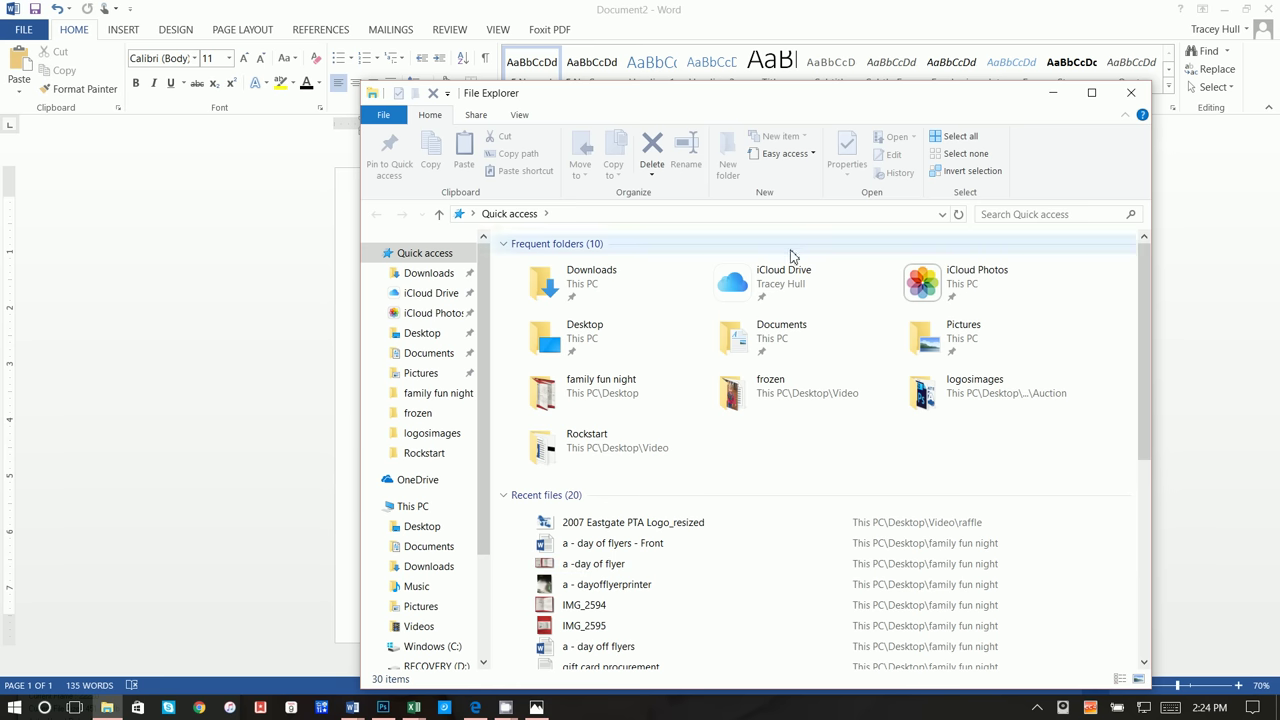
double_click(670, 584)
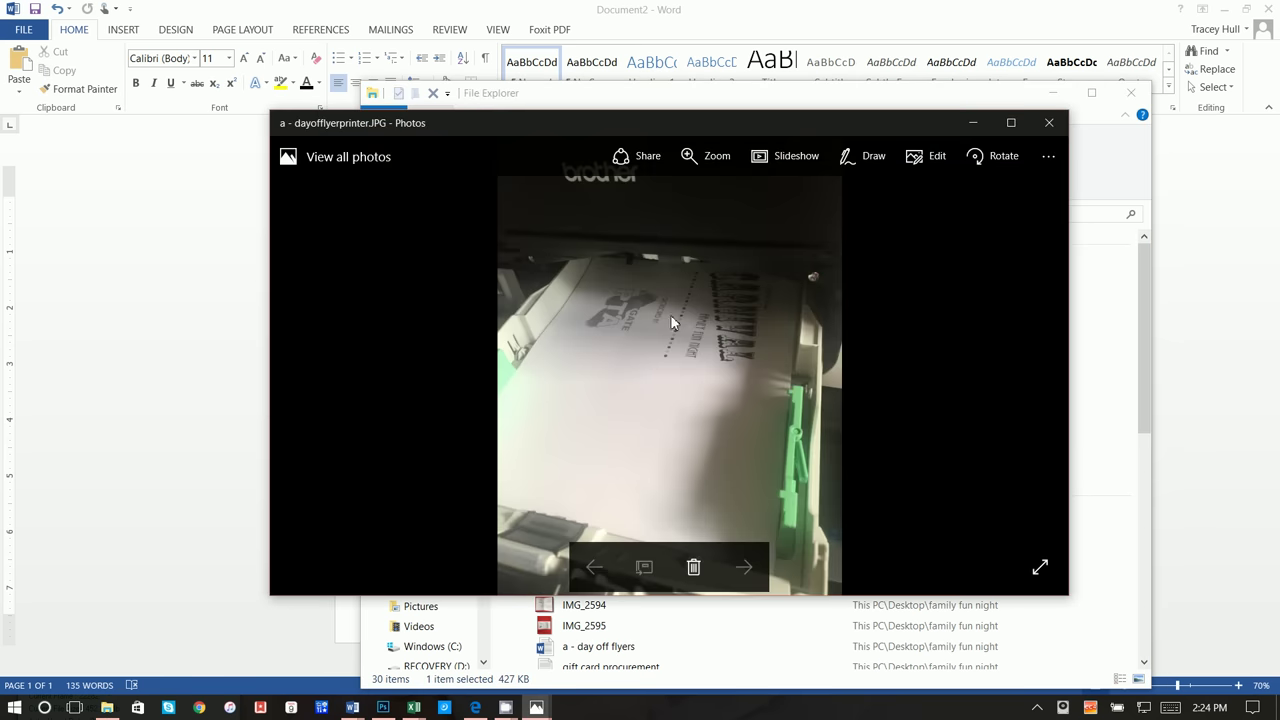
left_click(168, 390)
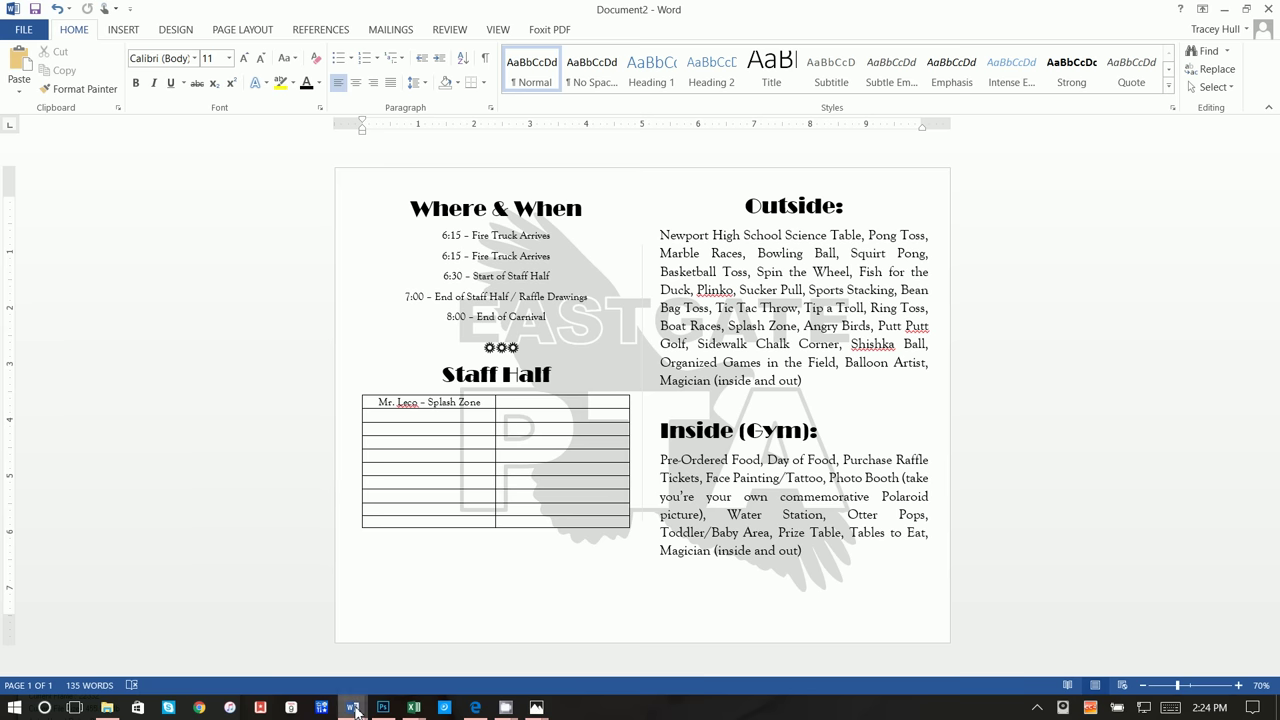
mouse_move(352, 705)
left_click(328, 672)
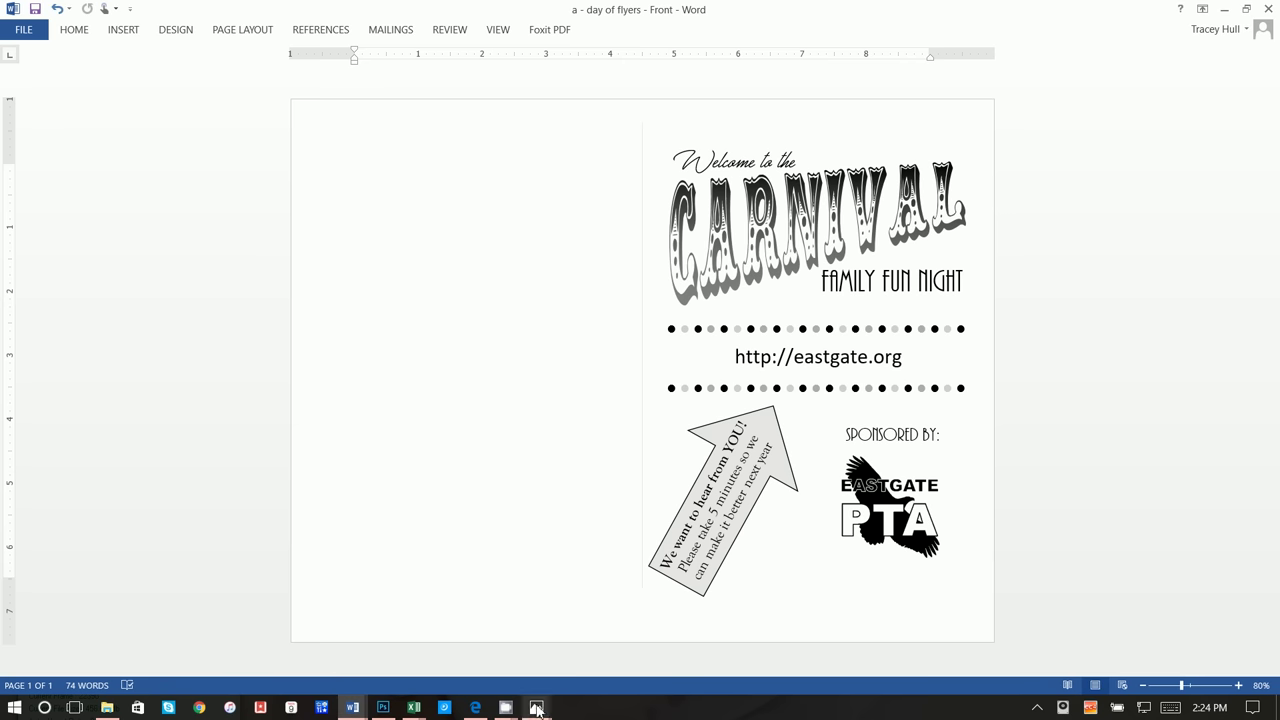
Switch to Photos to view the "a - dayofflyerprinter" picture again and the "a -day of flyer" picture.
mouse_move(537, 708)
left_click(615, 635)
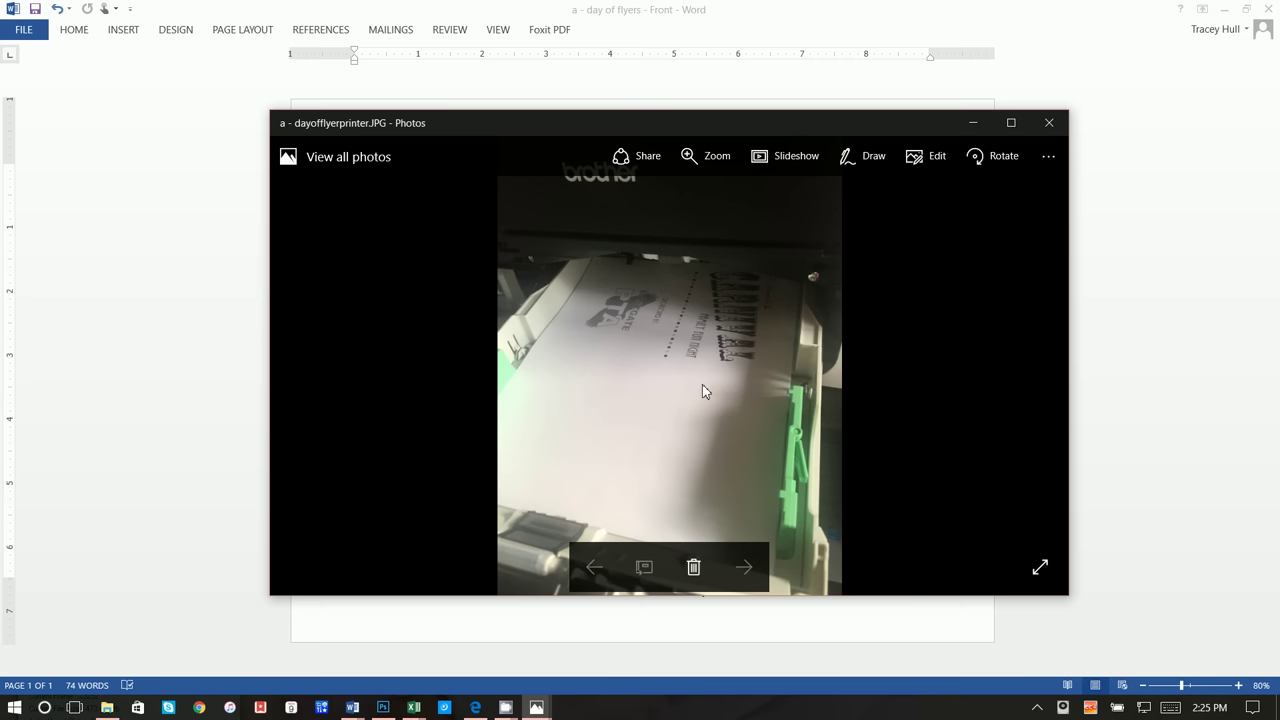
left_click(455, 635)
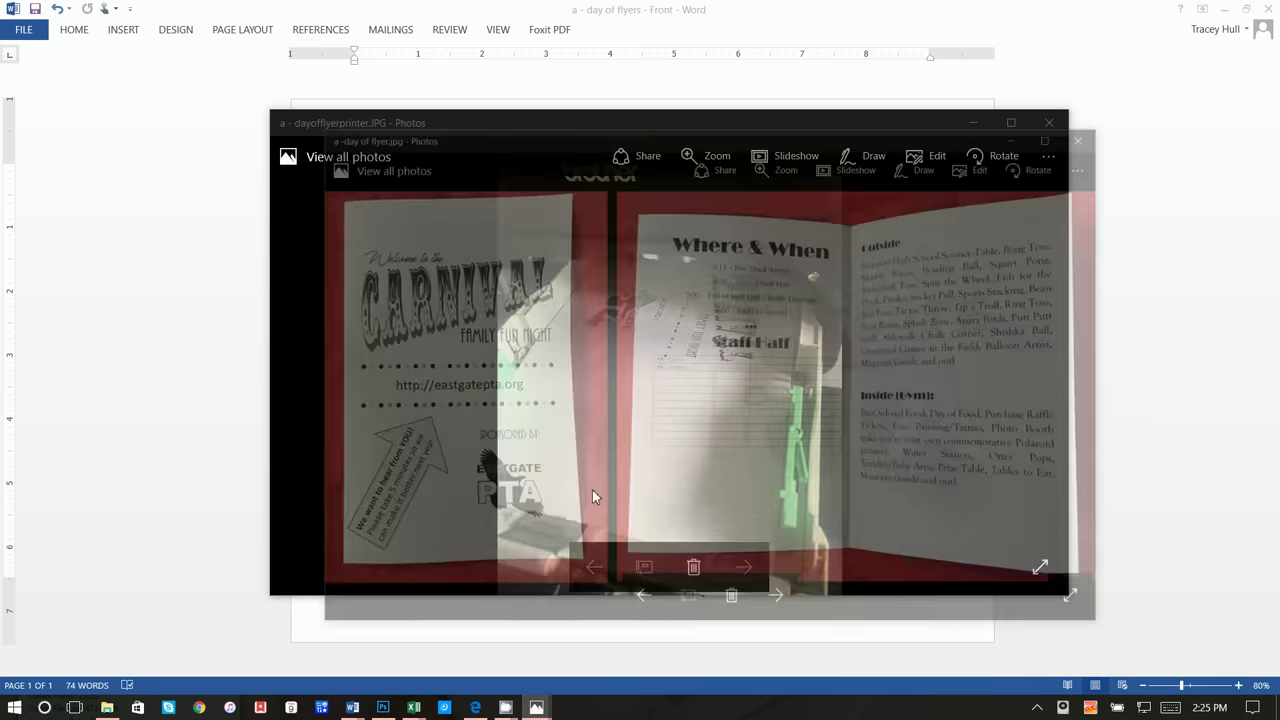